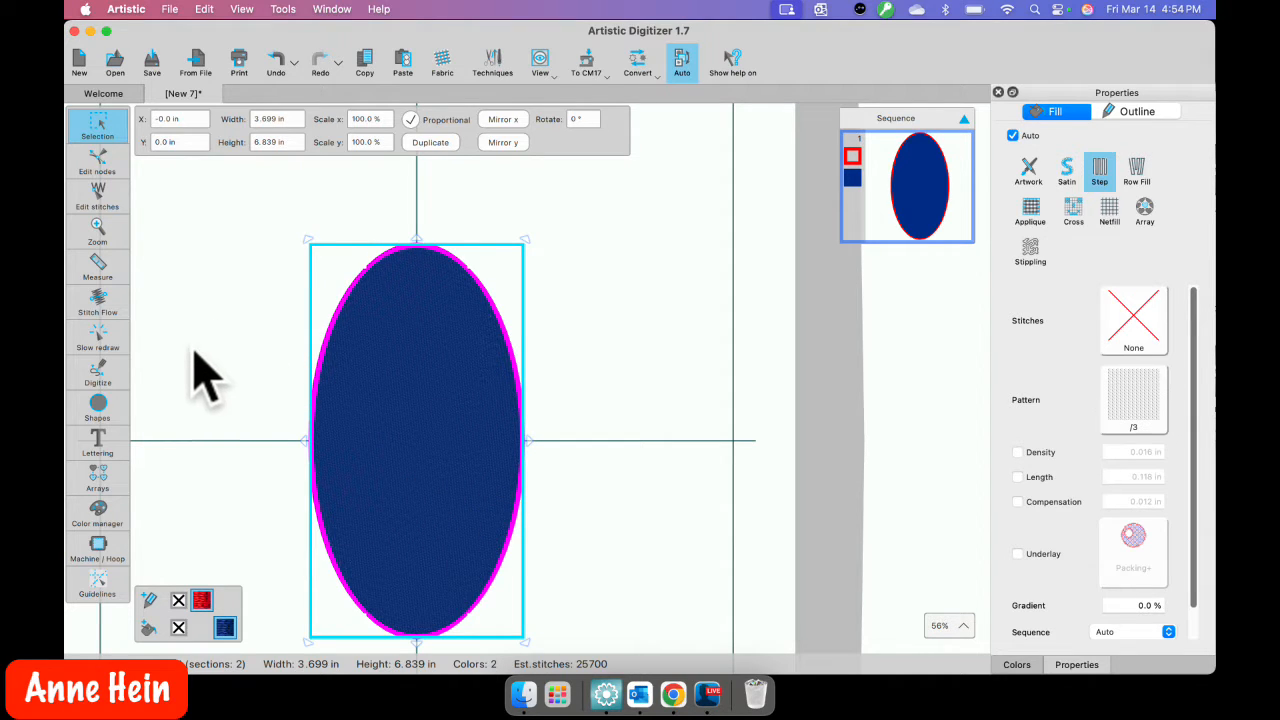
# Step: Draw an open wavy outline shape about 4.62 in wide and 0.83 in high across the upper part of the ellipse
pyautogui.click(154, 365)
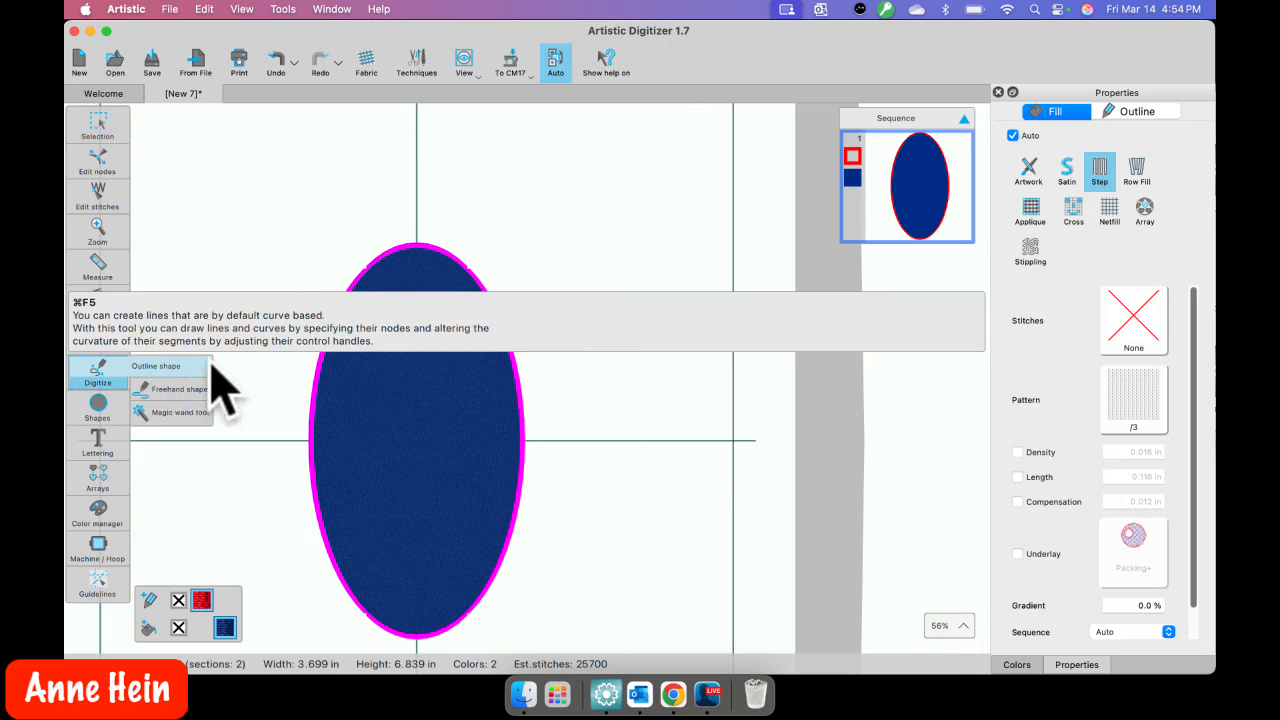
pyautogui.click(287, 354)
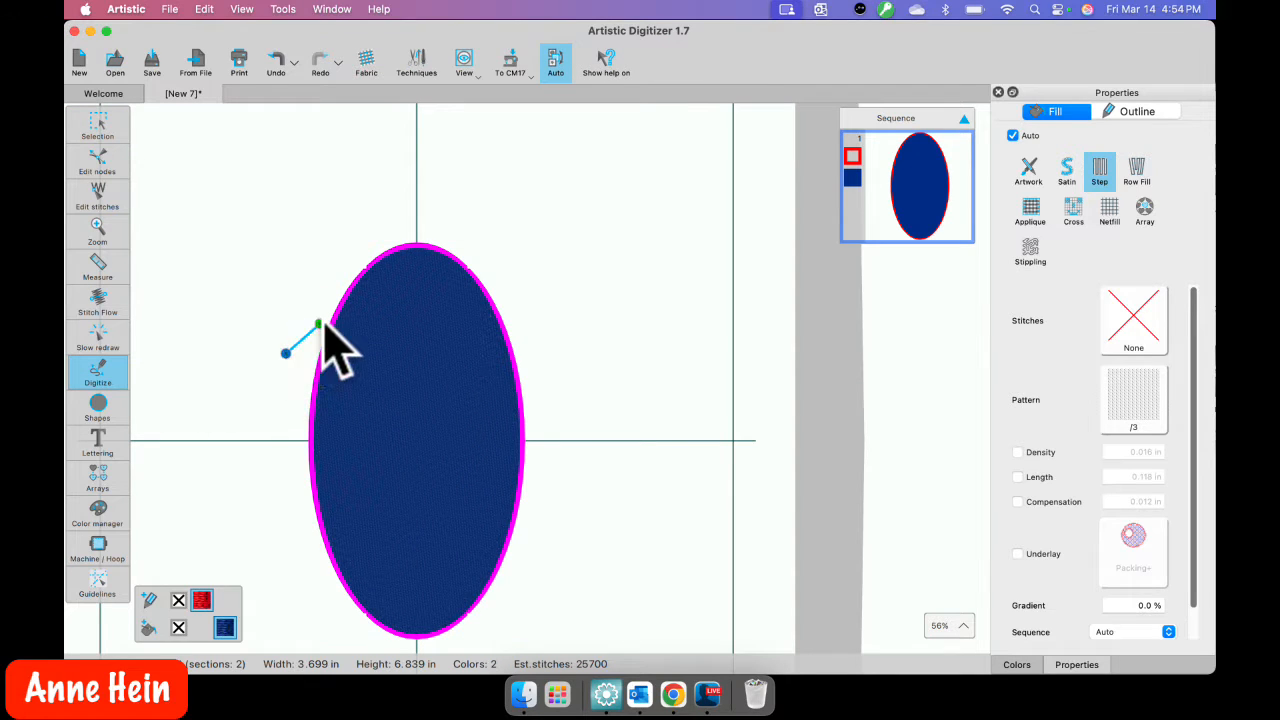
pyautogui.click(346, 311)
pyautogui.click(400, 356)
pyautogui.click(456, 315)
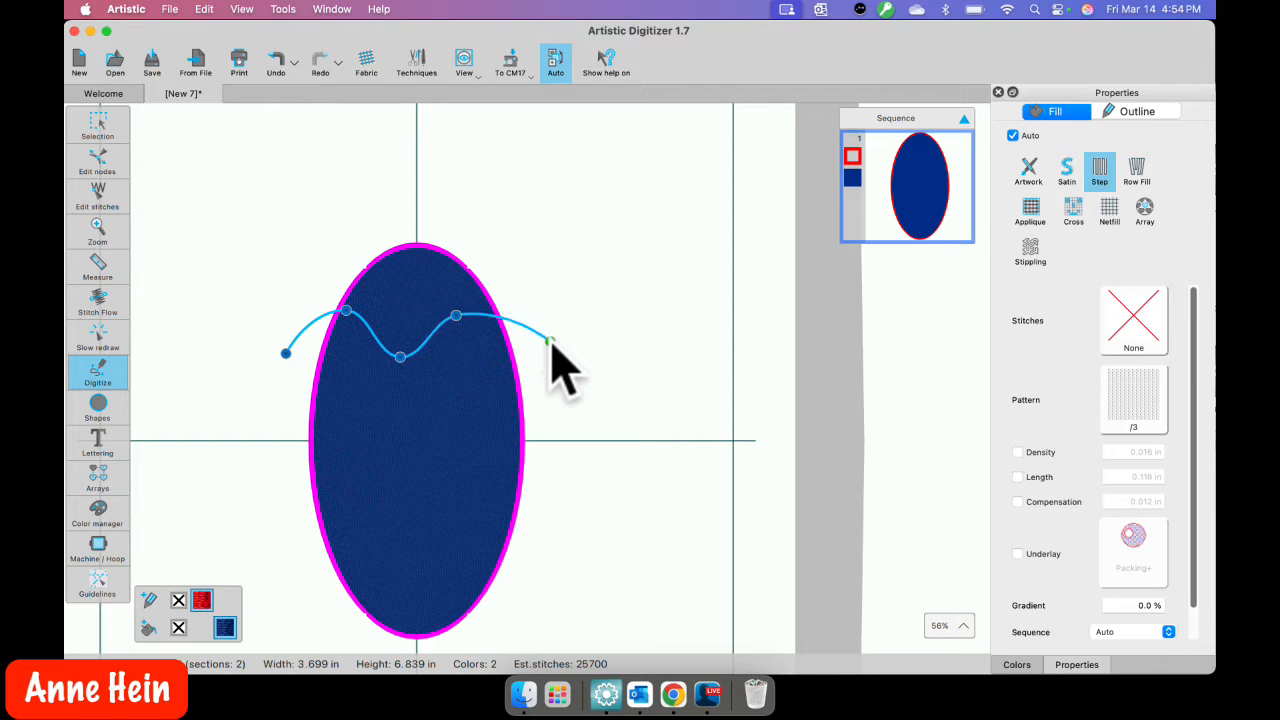
pyautogui.rightClick(551, 344)
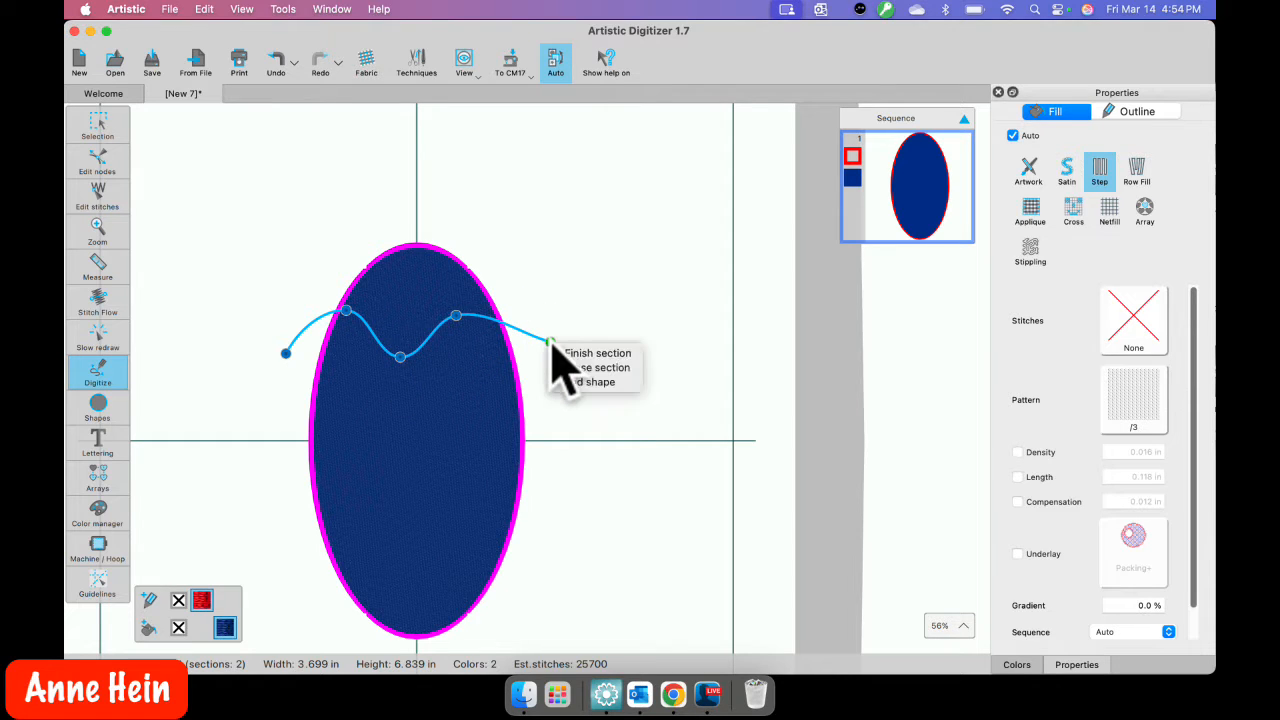
pyautogui.click(583, 383)
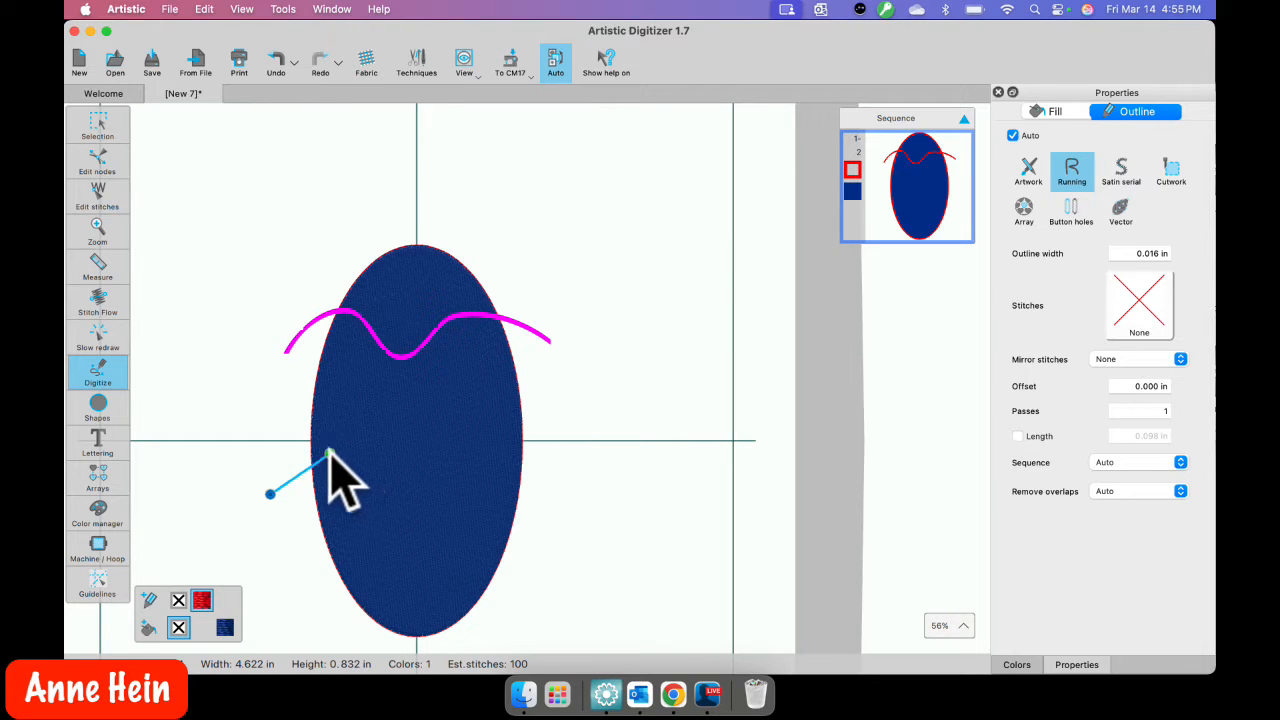
# Step: Draw a second open wavy outline about 4.93 in wide and 0.86 in high across the ellipse, just below its center
pyautogui.click(328, 450)
pyautogui.click(379, 497)
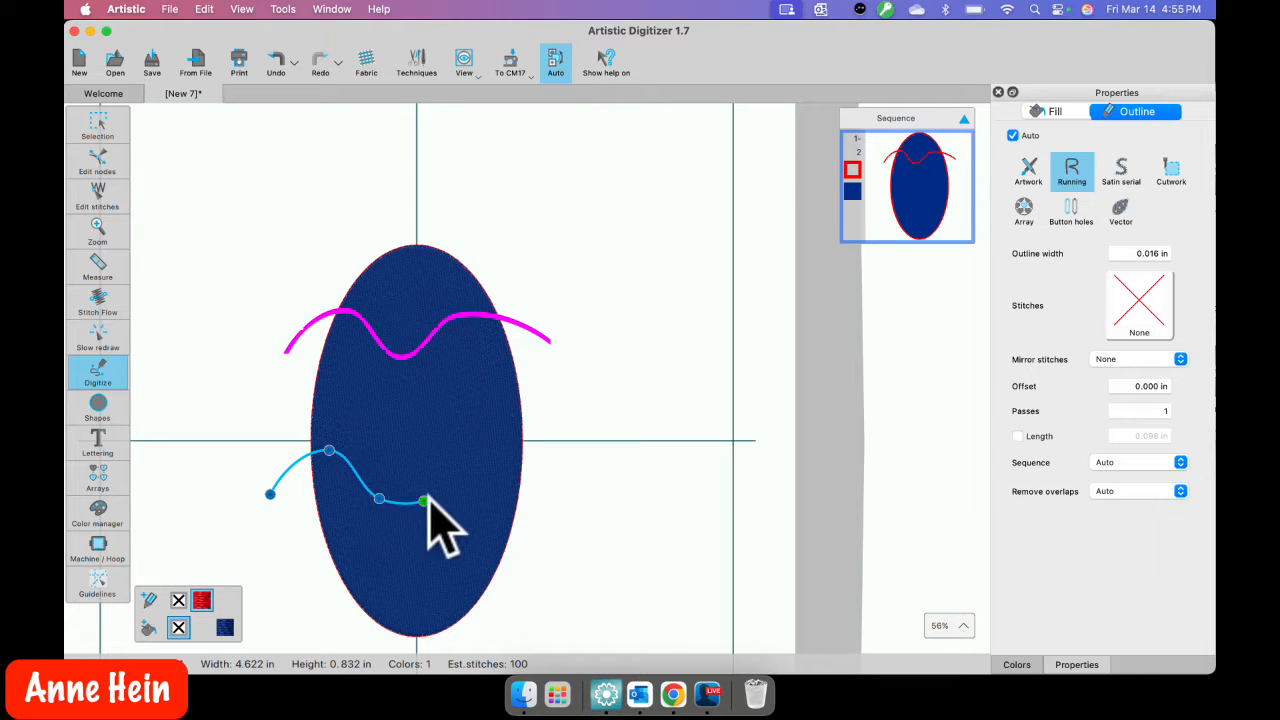
pyautogui.click(437, 464)
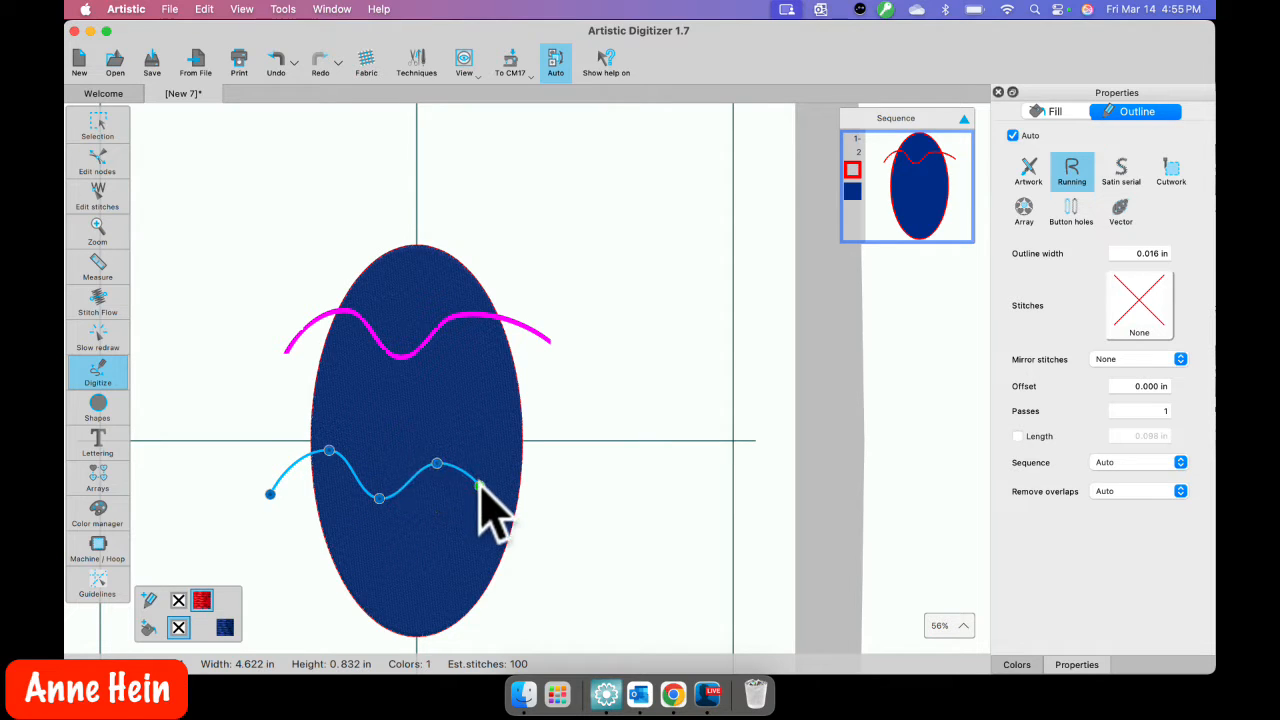
pyautogui.click(485, 491)
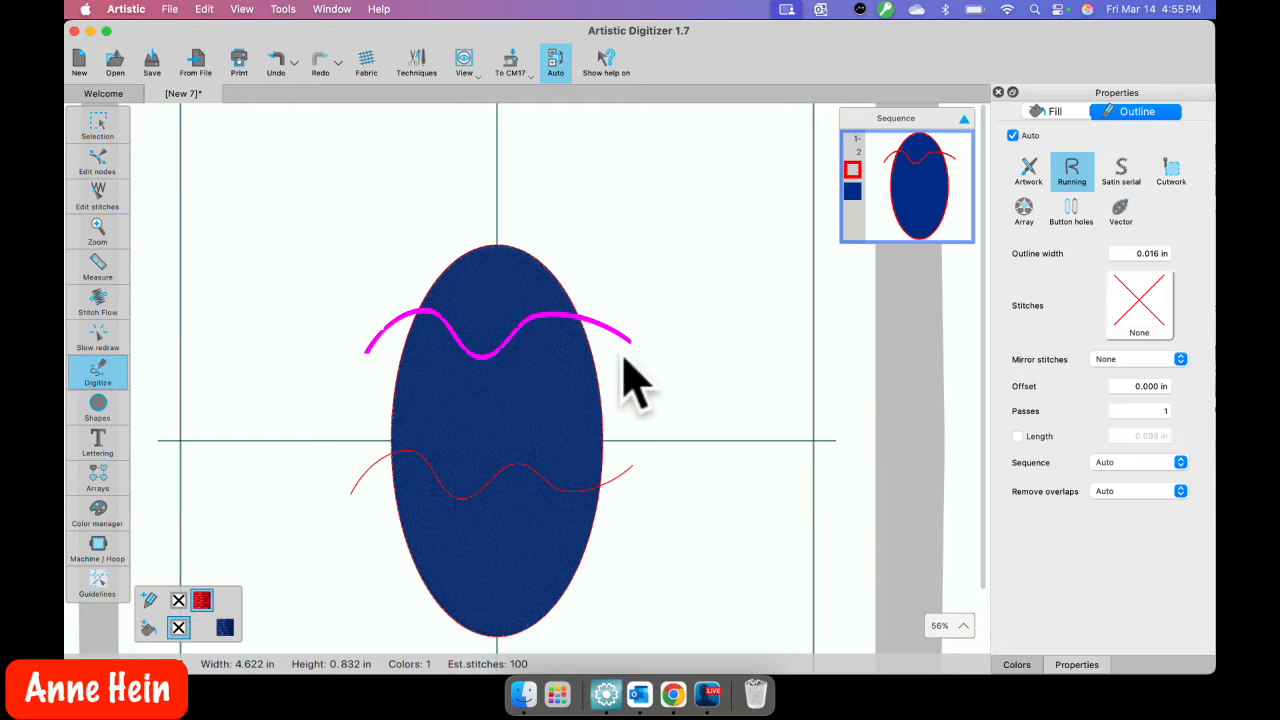
pyautogui.click(122, 381)
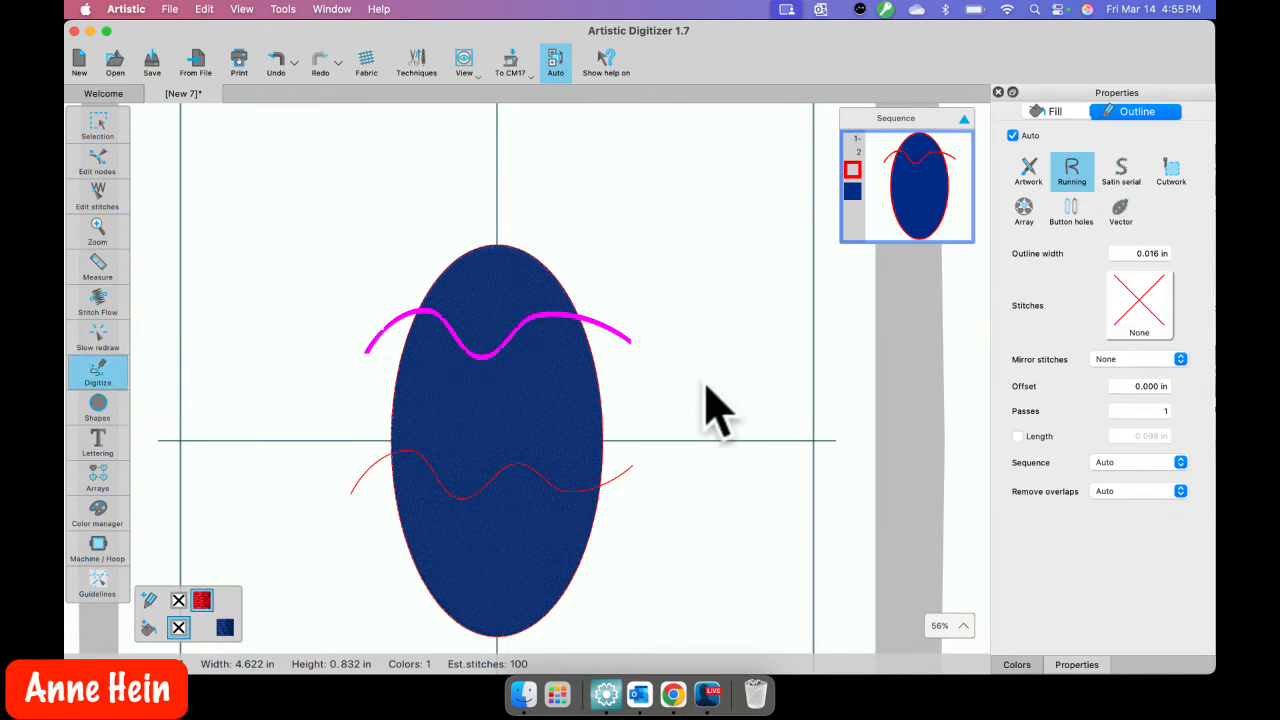
# Step: Select the ellipse with both wavy lines and cut it with Knife along the lower wave and again along the upper wave
pyautogui.click(100, 130)
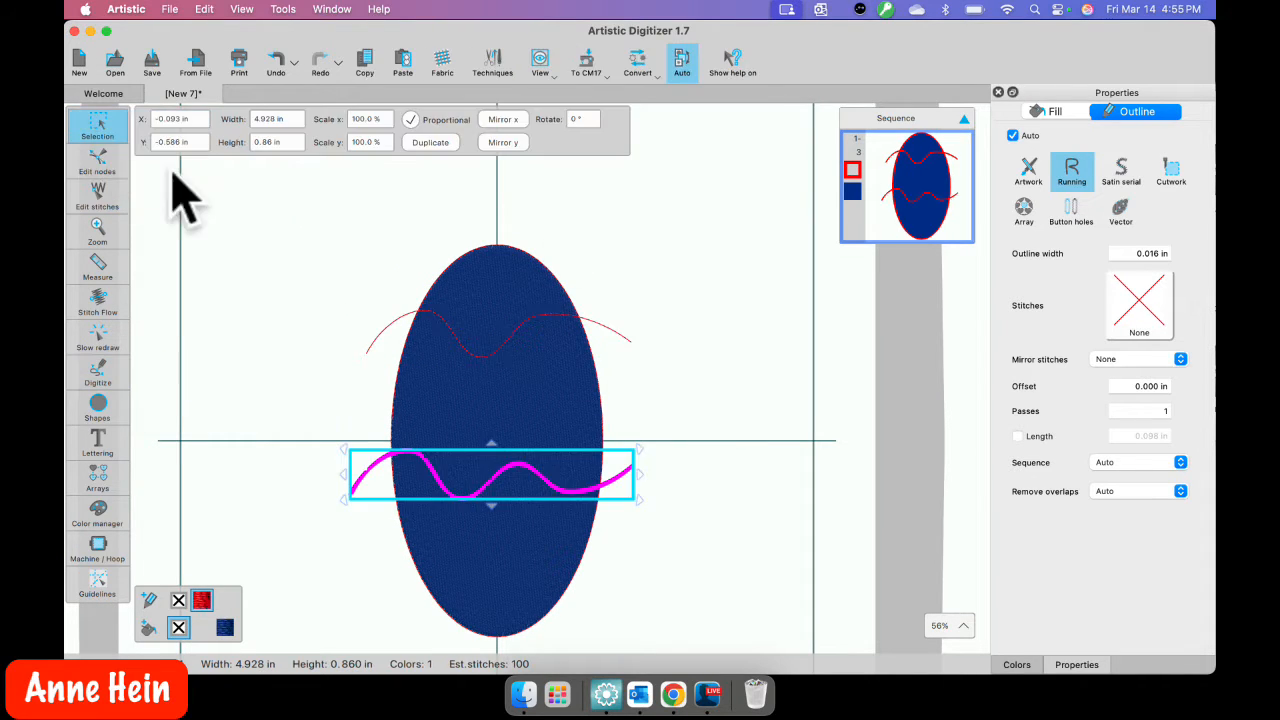
pyautogui.click(335, 243)
pyautogui.moveTo(280, 176); pyautogui.dragTo(684, 556)
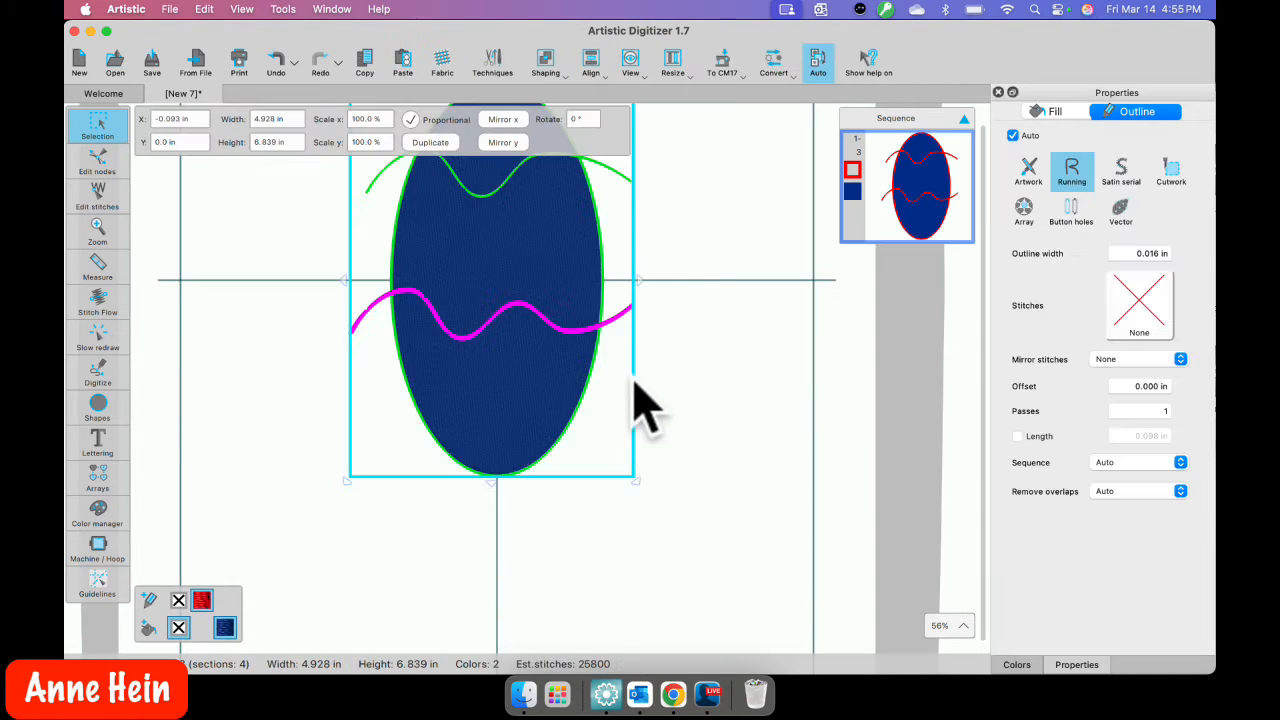
pyautogui.scroll(1, 570, 275)
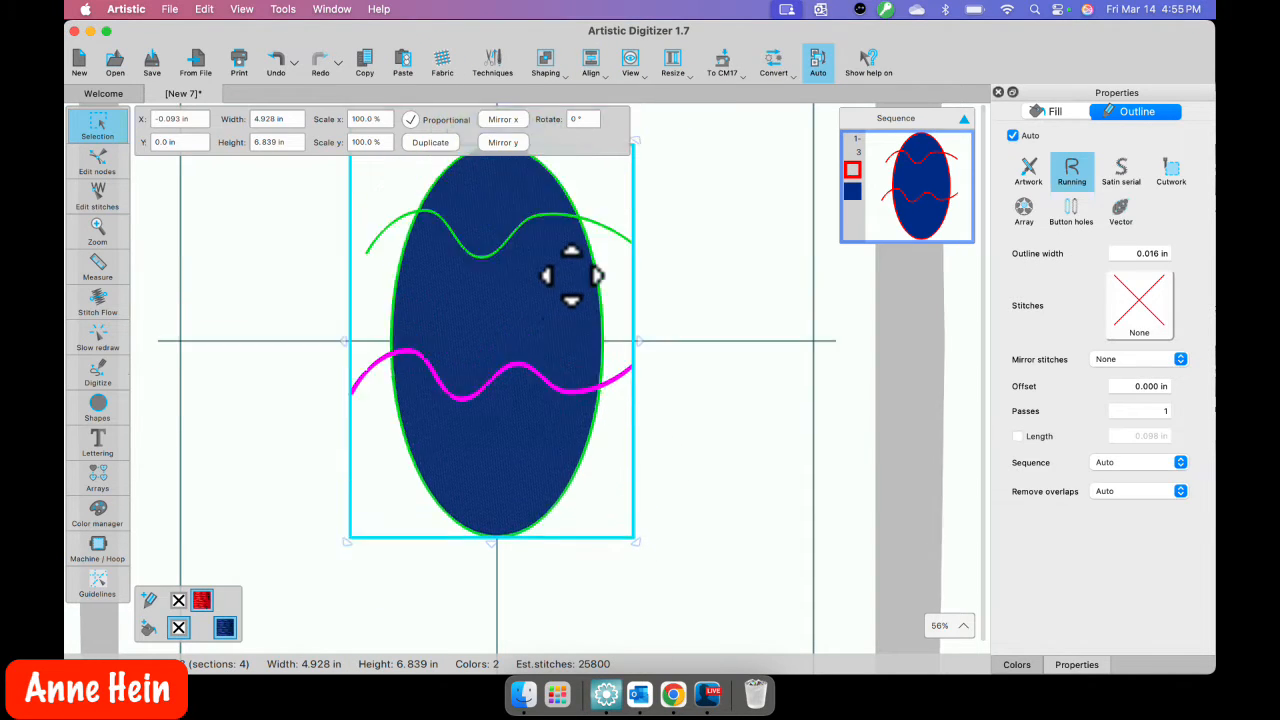
pyautogui.rightClick(485, 298)
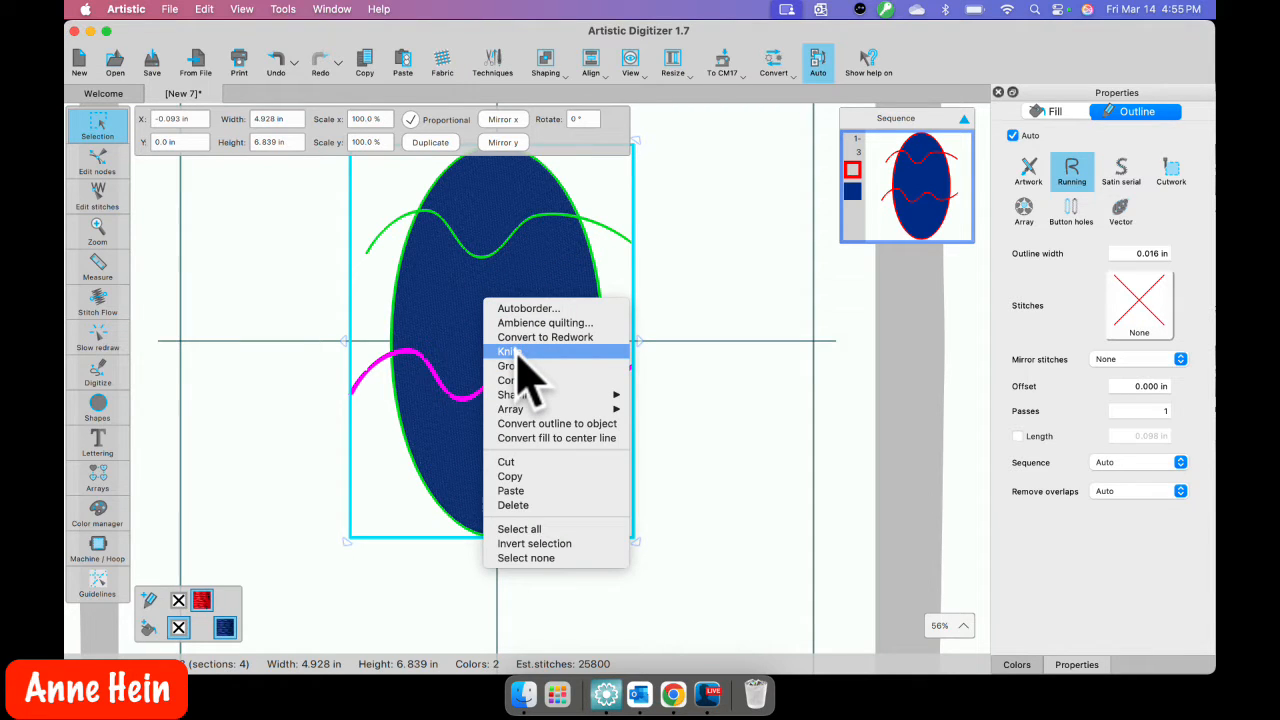
pyautogui.click(518, 351)
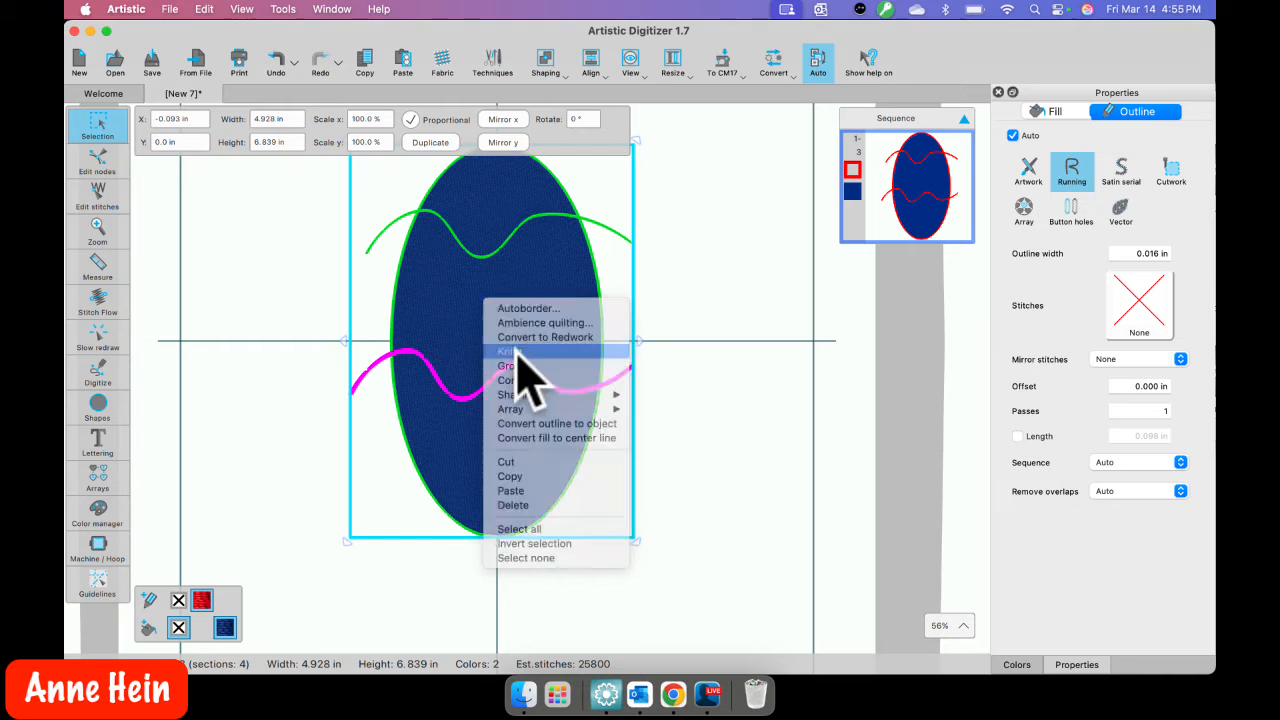
pyautogui.rightClick(457, 302)
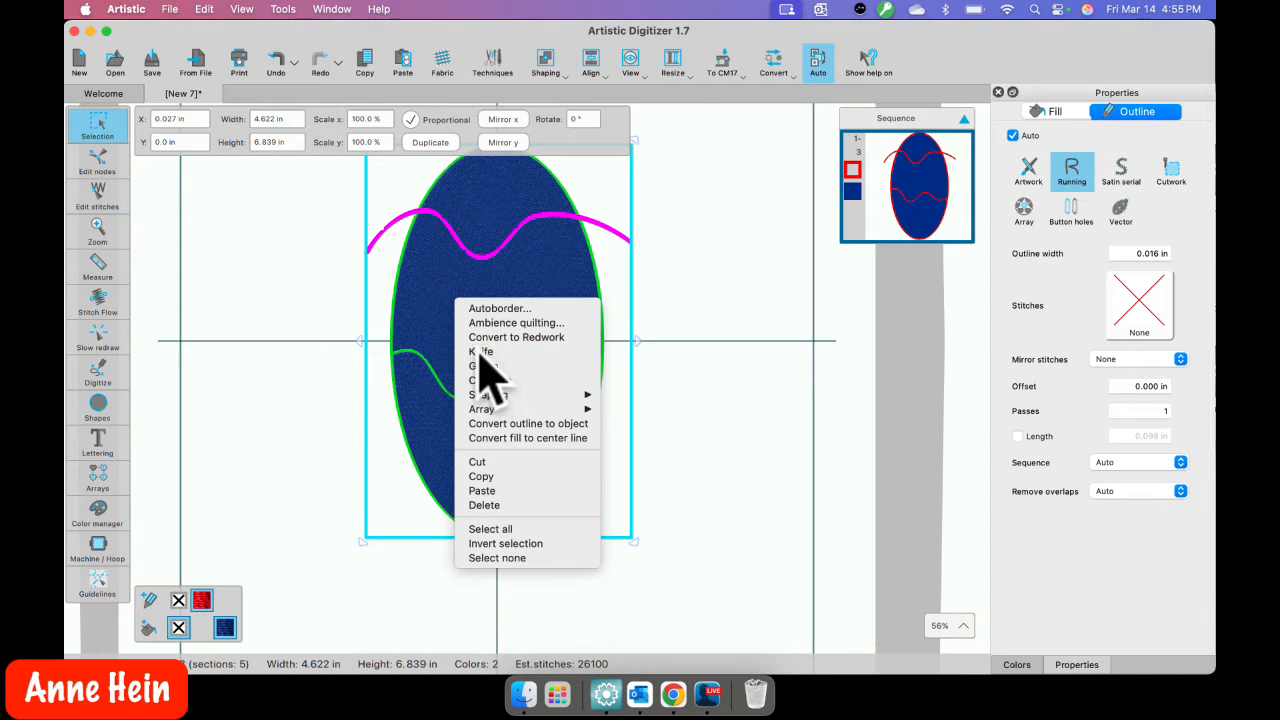
pyautogui.click(479, 354)
pyautogui.click(663, 343)
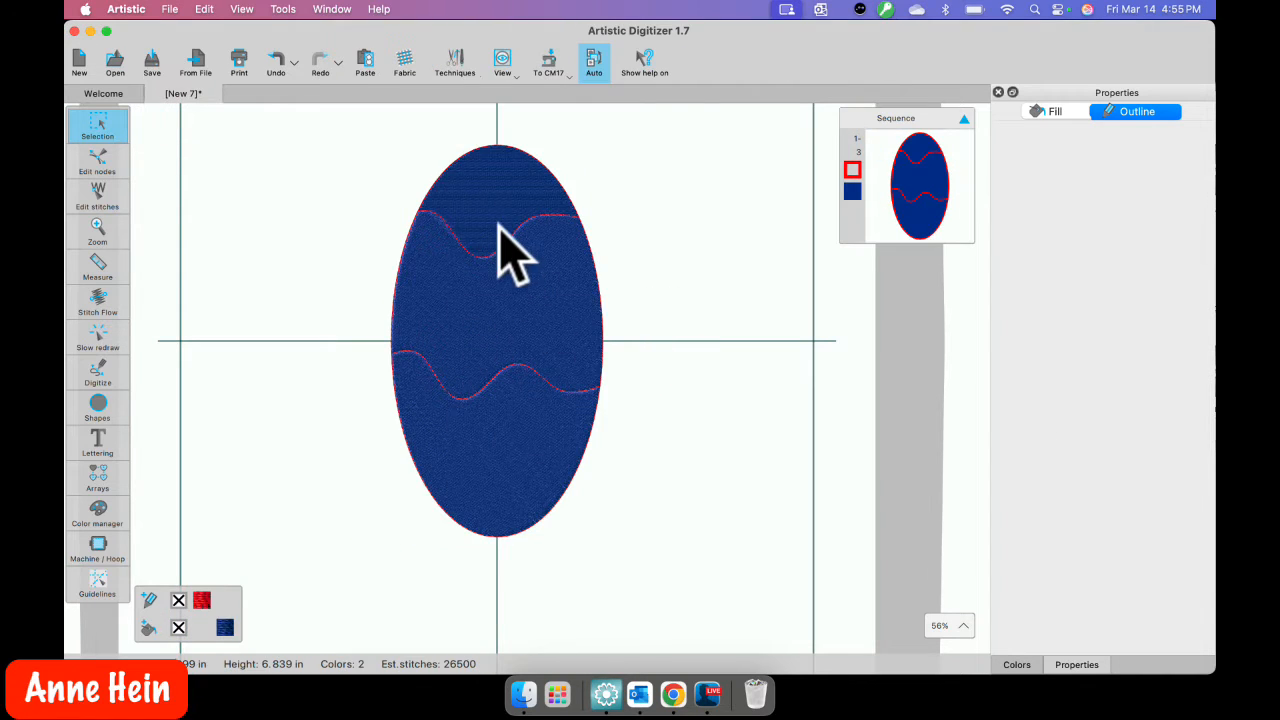
# Step: Select the top piece of the cut ellipse and remove its outline
pyautogui.scroll(5, 495, 213)
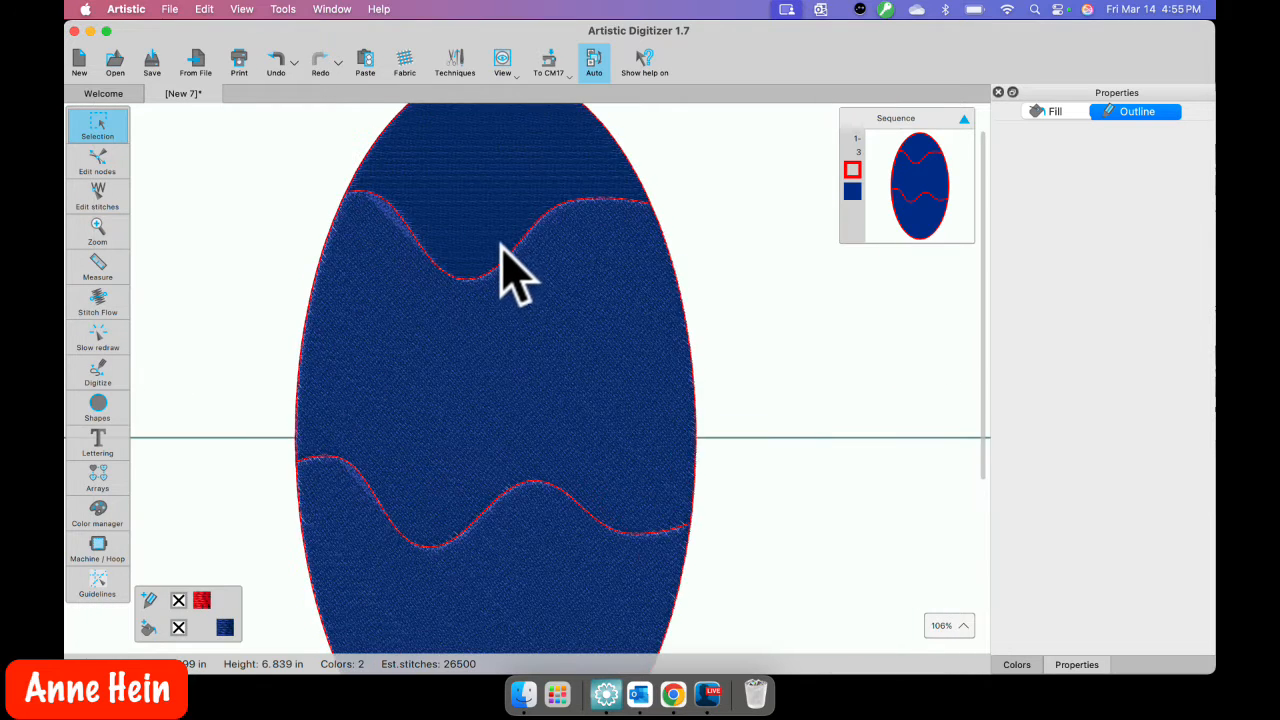
pyautogui.click(484, 240)
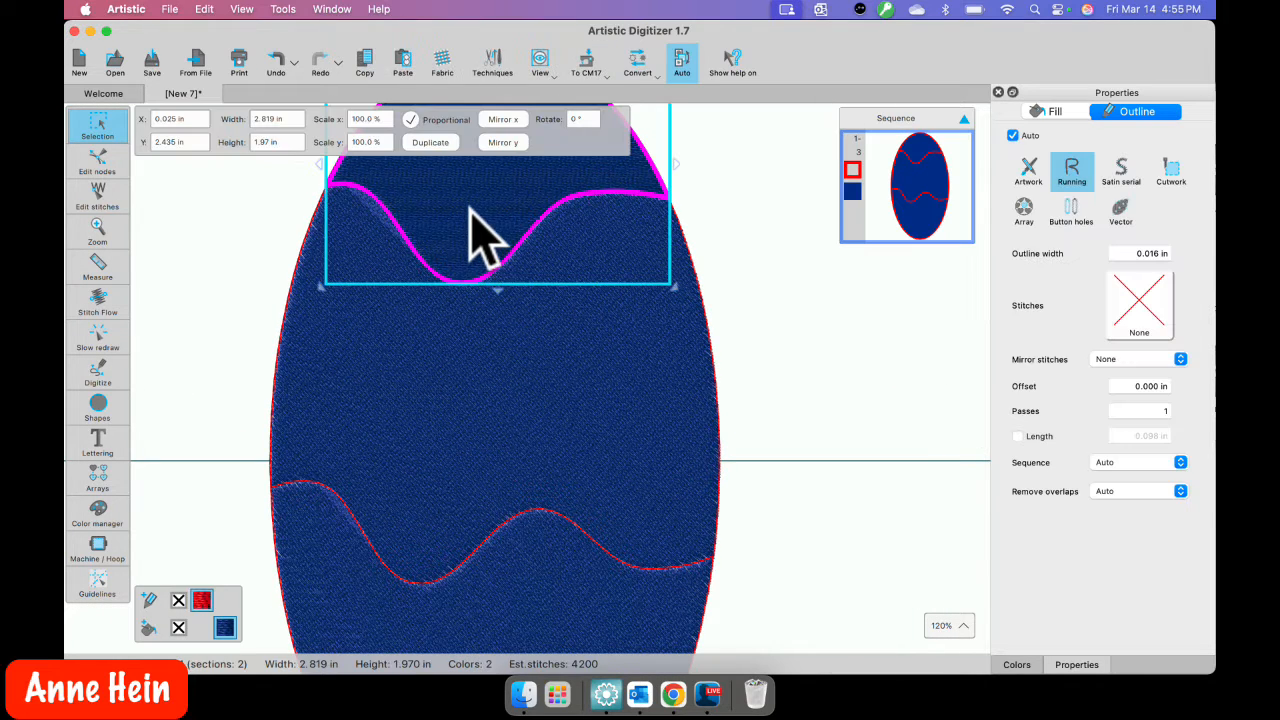
pyautogui.click(524, 586)
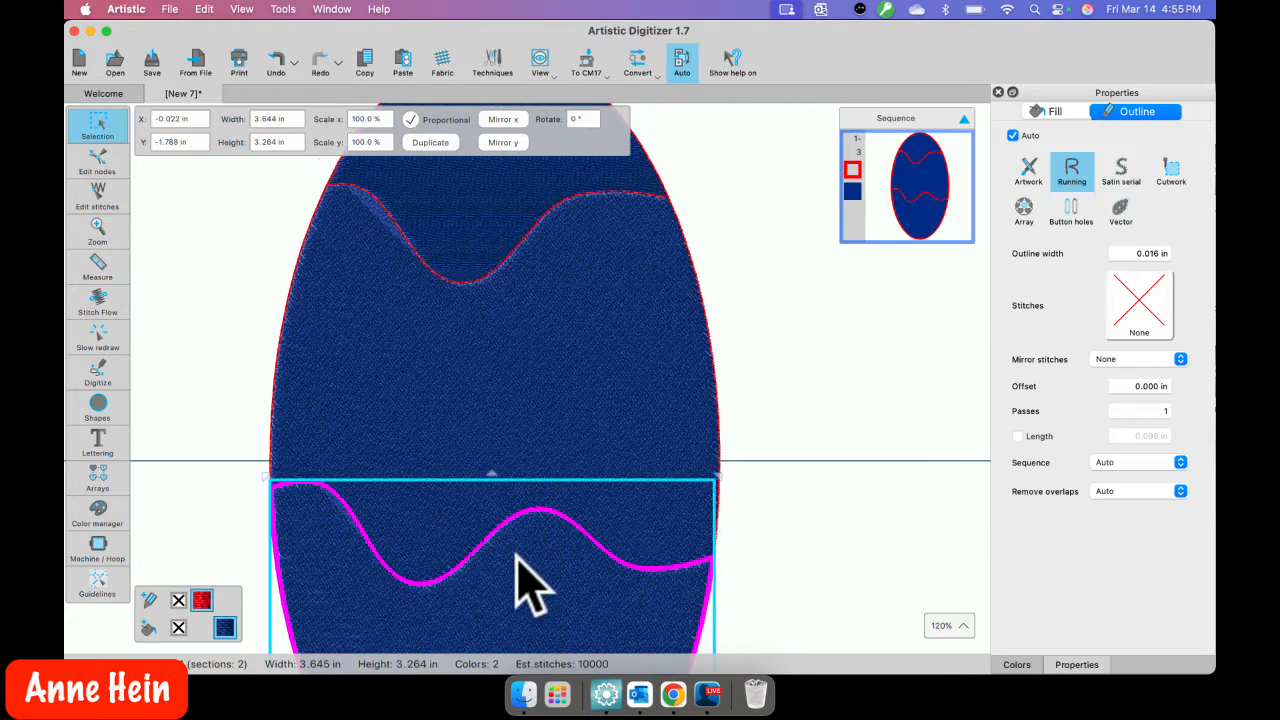
pyautogui.click(475, 243)
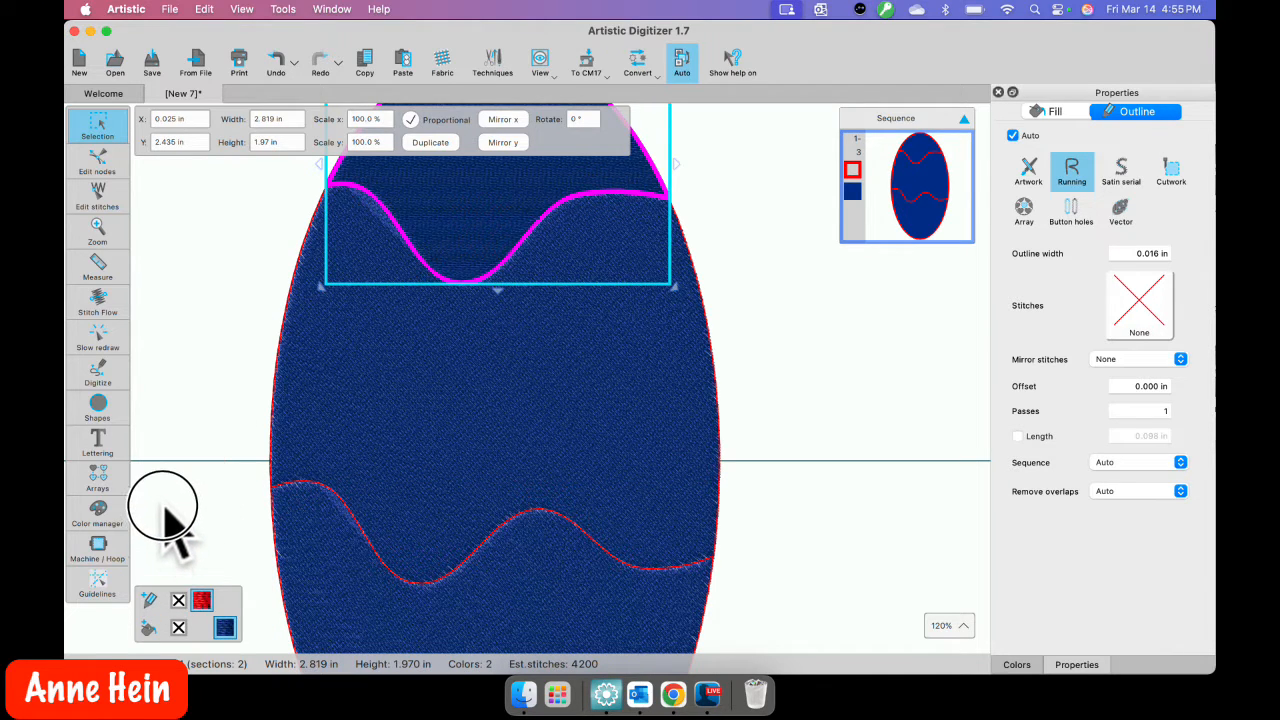
pyautogui.click(179, 602)
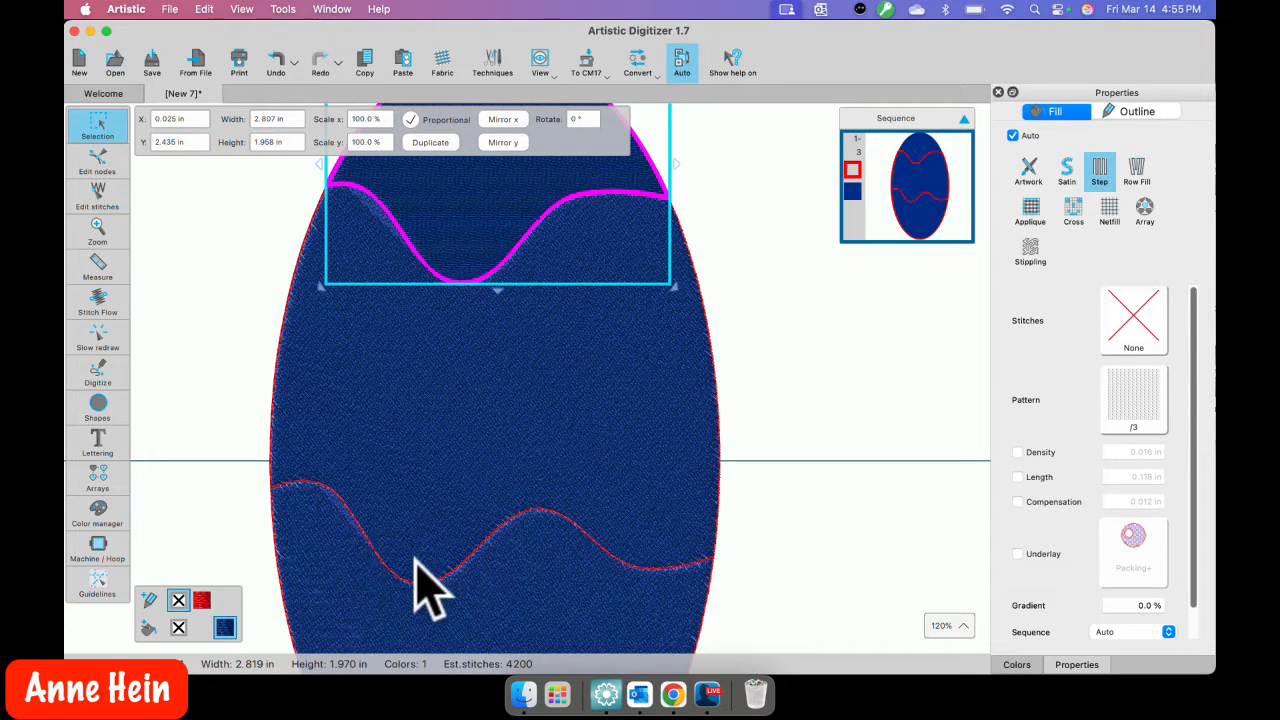
# Step: Select the remaining pieces by their red color and remove their outlines, keeping the blue fills
pyautogui.rightClick(204, 600)
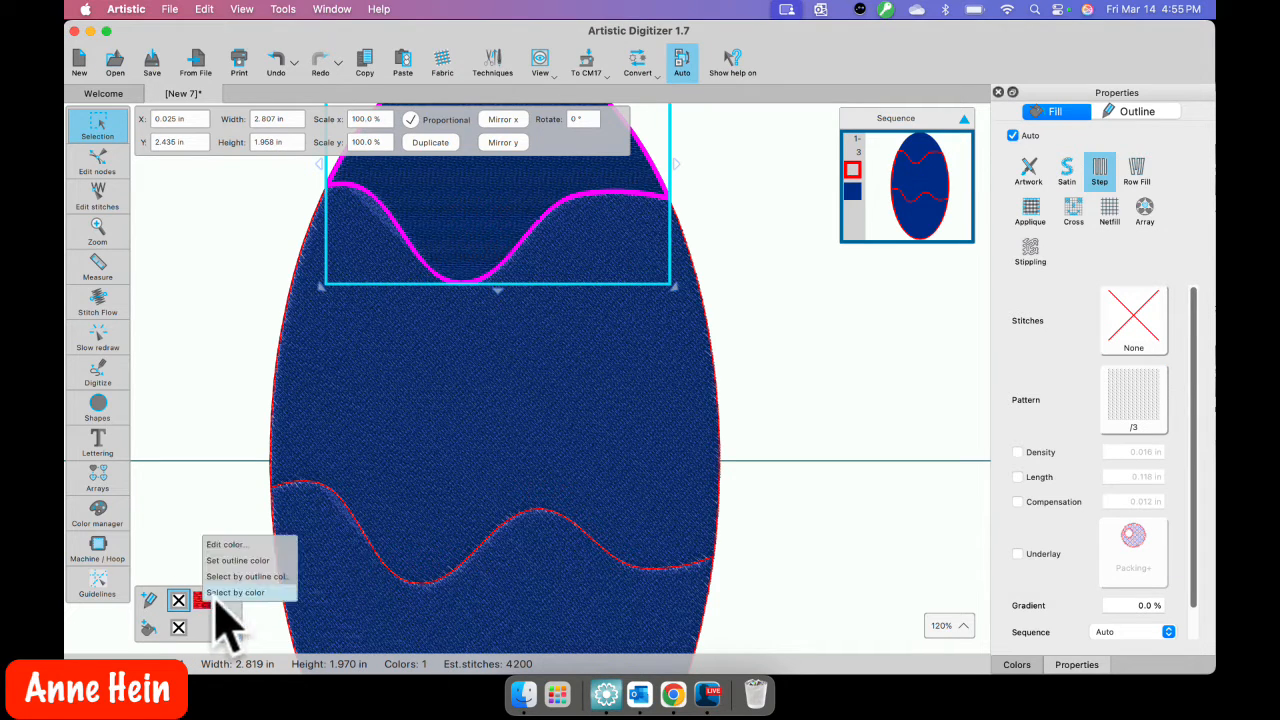
pyautogui.click(245, 592)
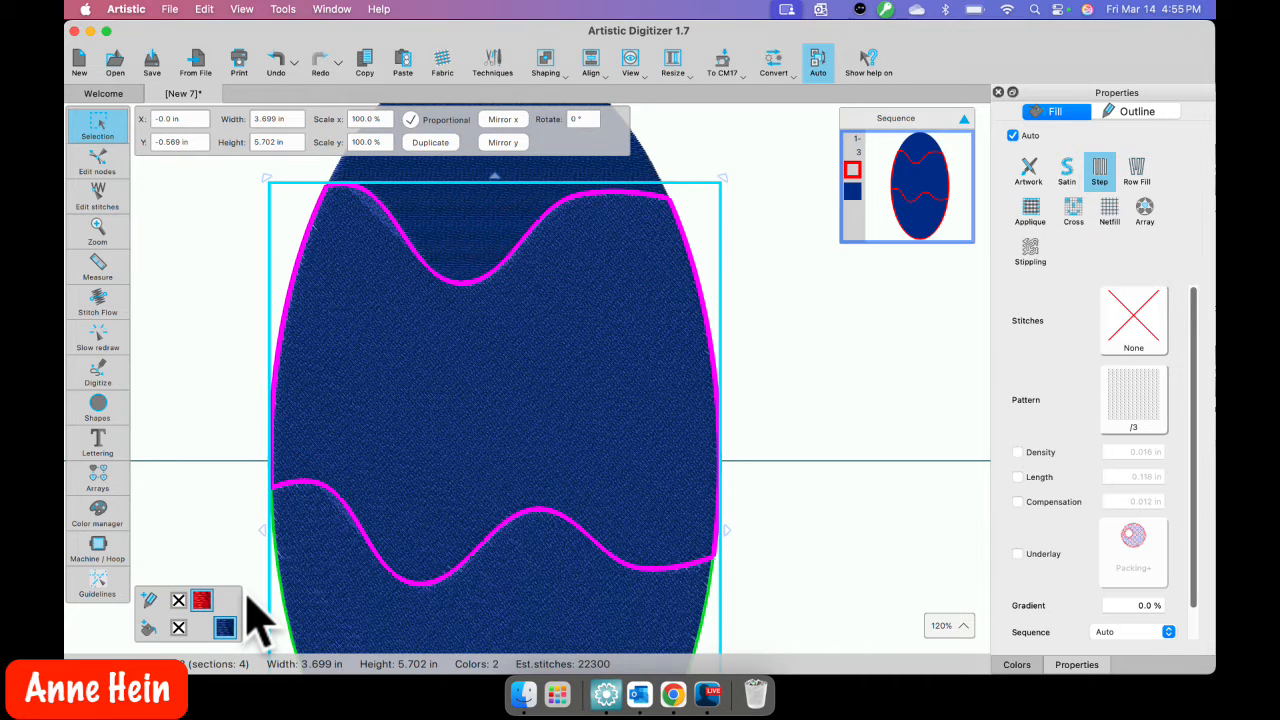
pyautogui.press('Delete')
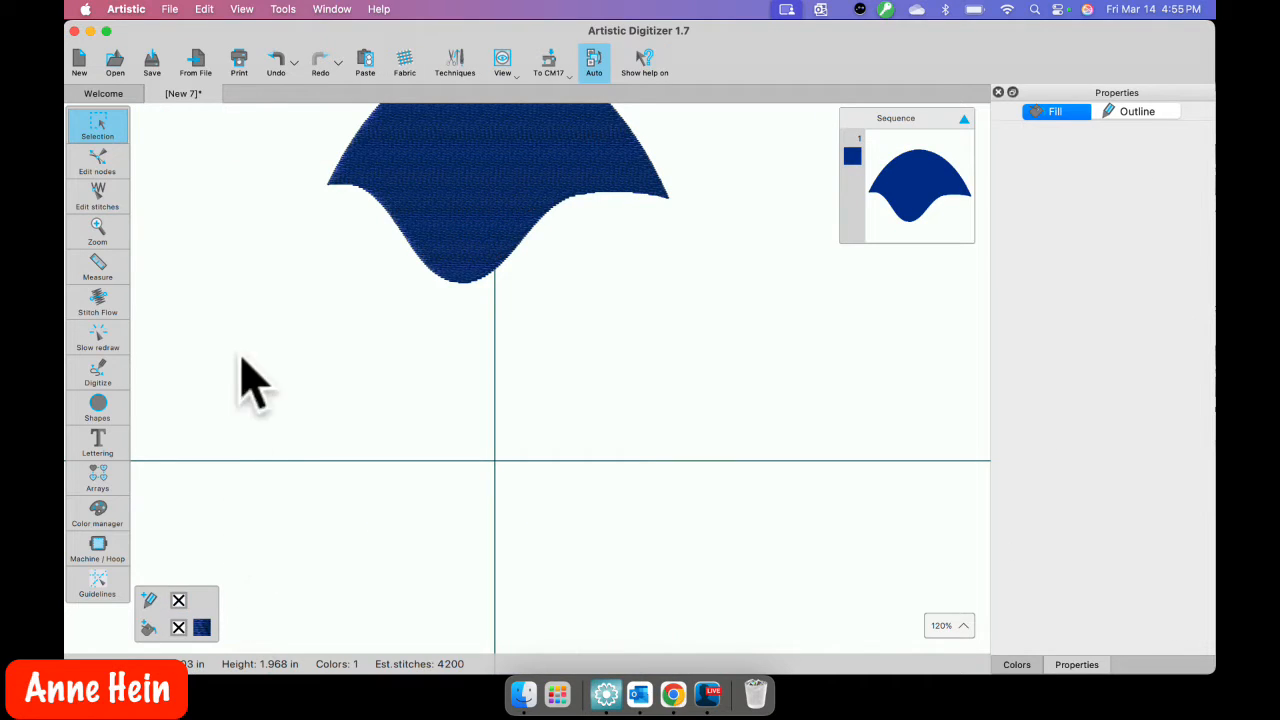
pyautogui.click(276, 62)
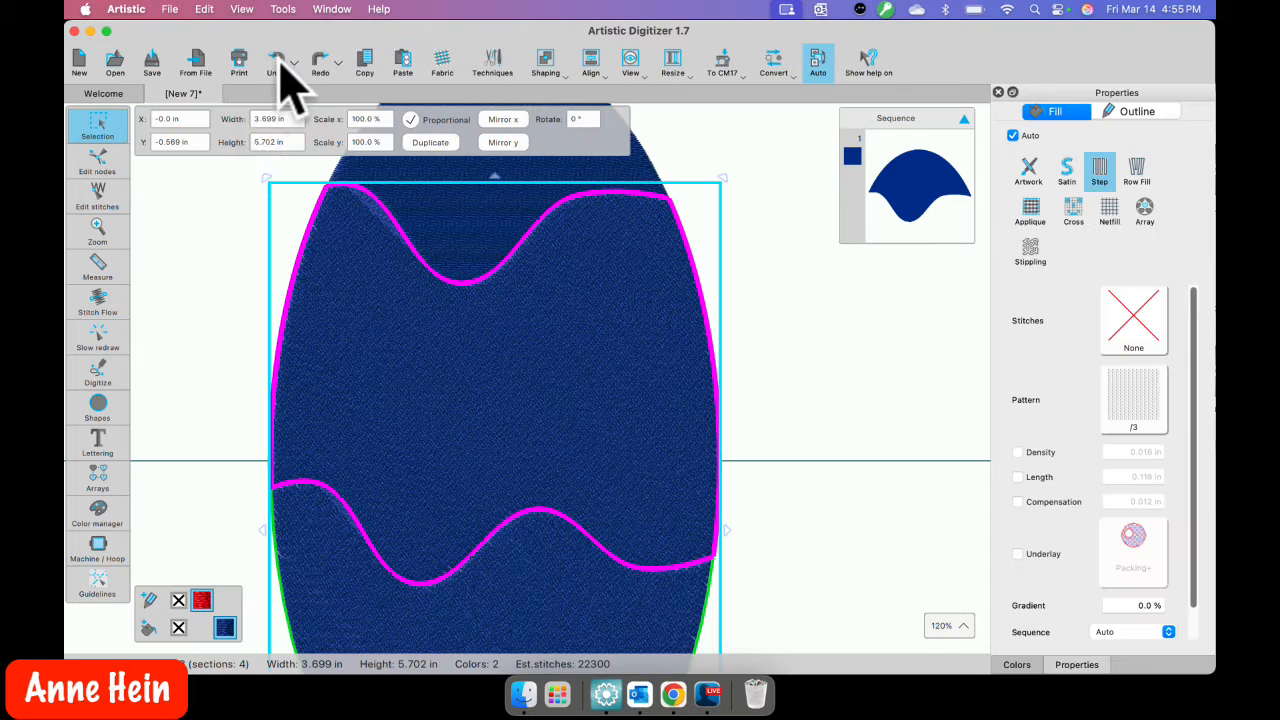
pyautogui.click(178, 600)
pyautogui.click(240, 378)
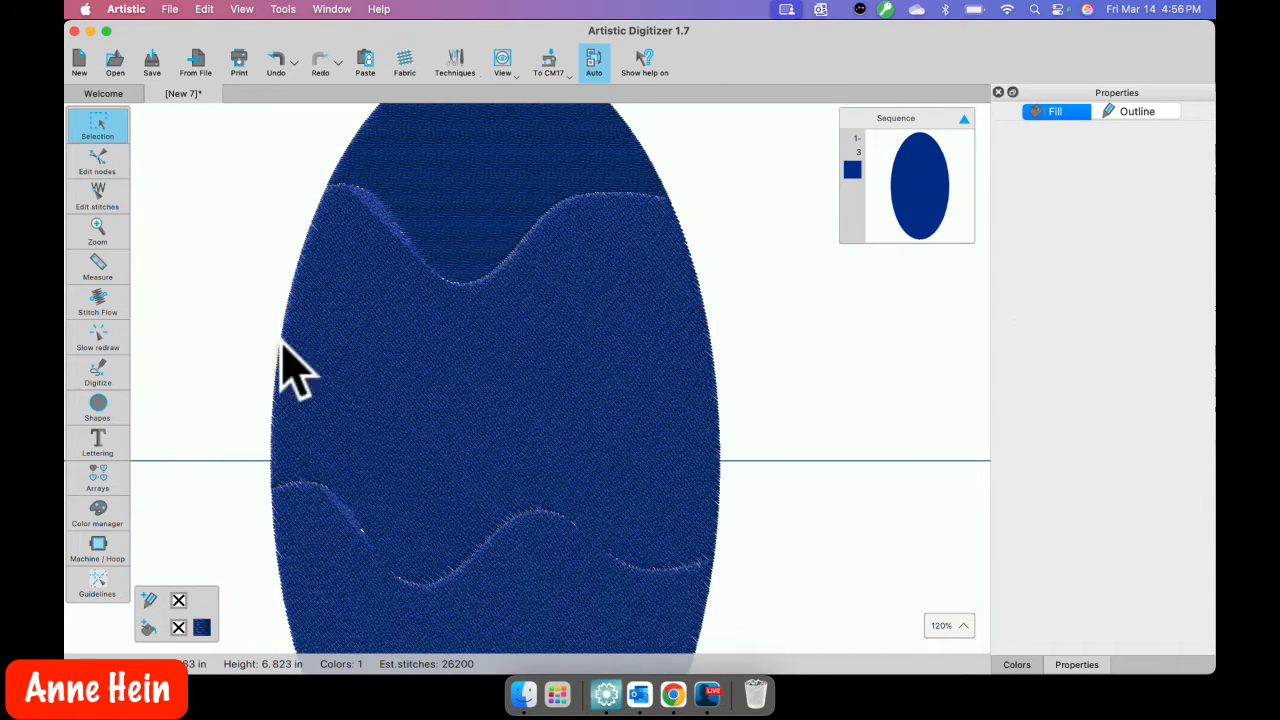
# Step: Set the fill color of the ellipse's top piece to JANOME 227 Pale Aqua
pyautogui.scroll(2, 491, 243)
pyautogui.click(489, 233)
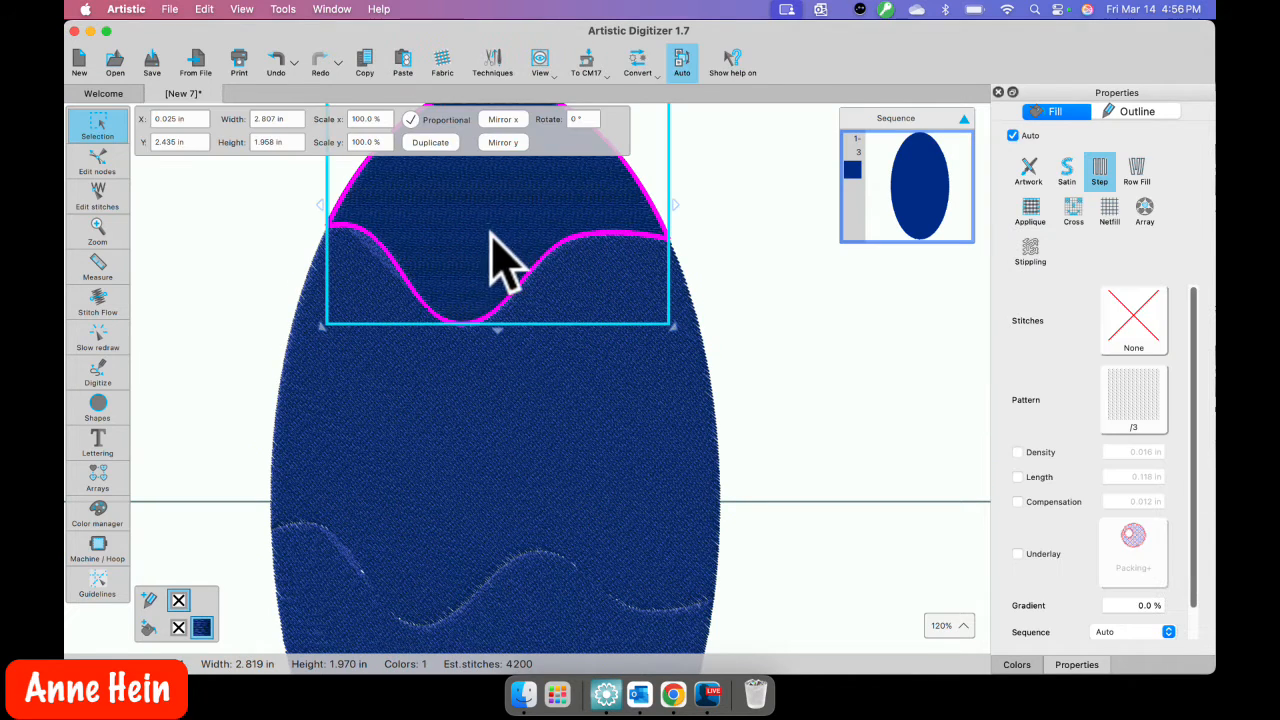
pyautogui.click(1016, 665)
pyautogui.click(1176, 490)
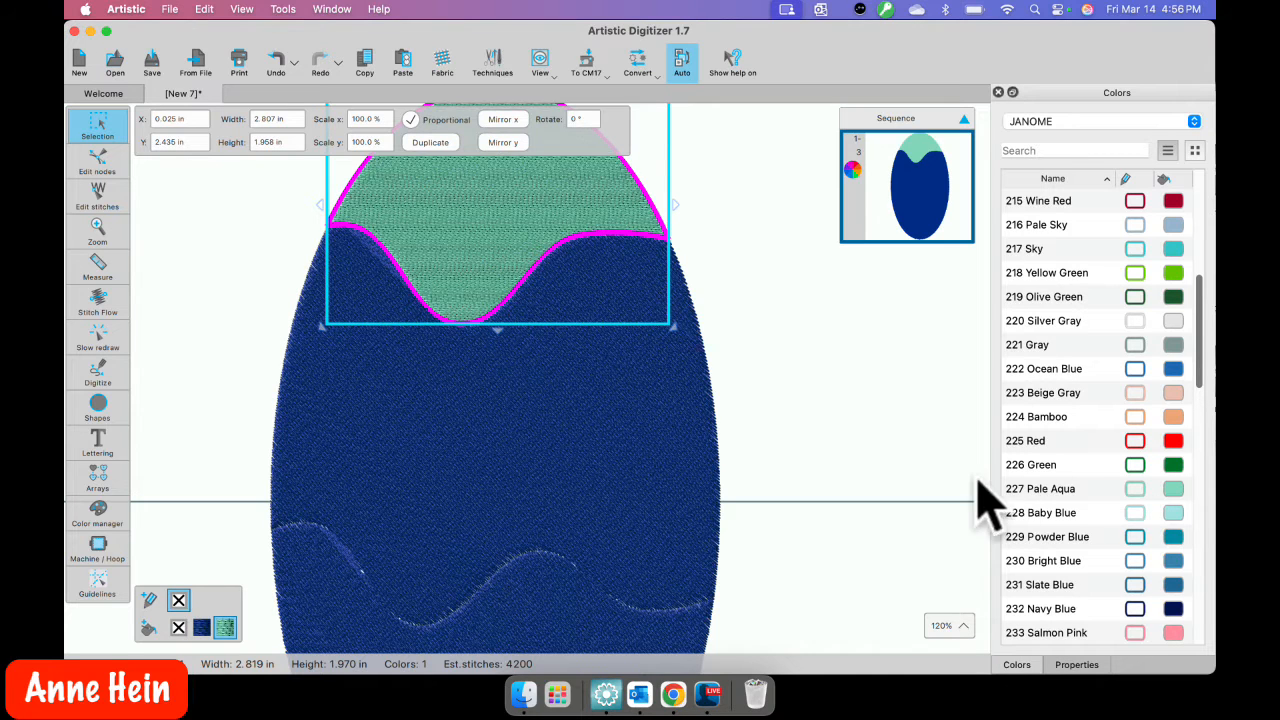
pyautogui.scroll(2, 528, 252)
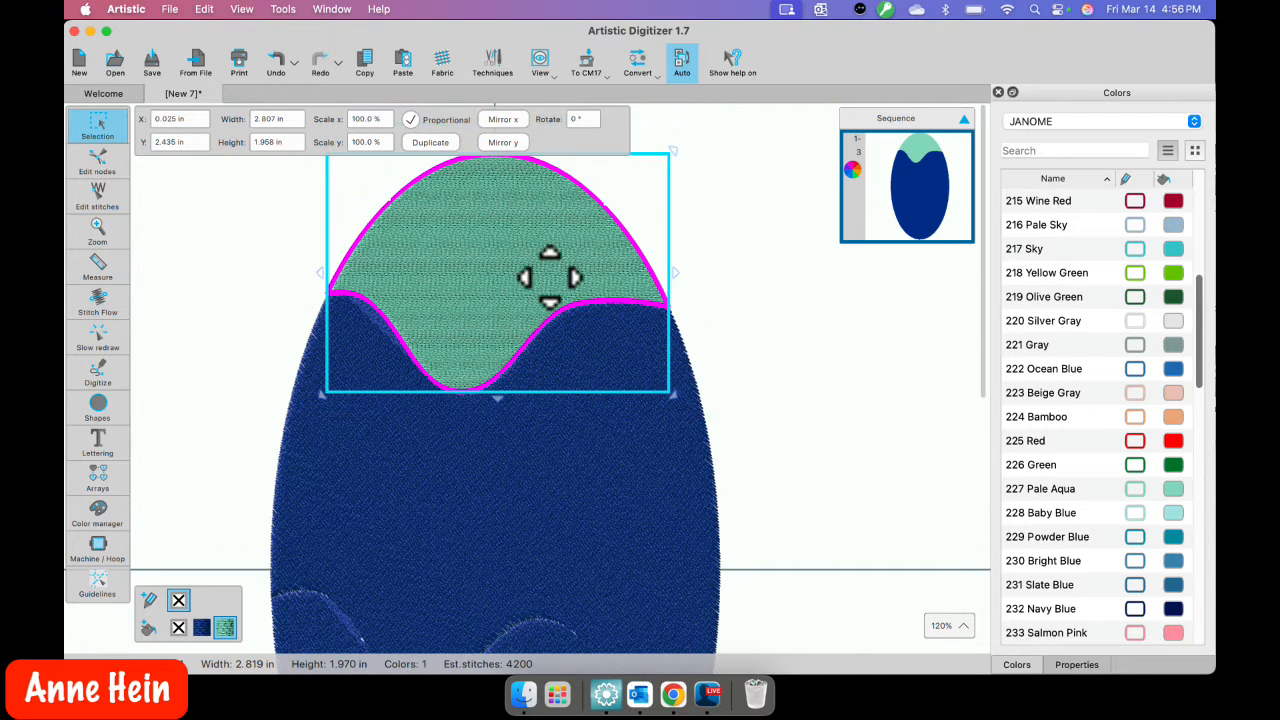
# Step: Set the step fill pattern of the top piece to wool
pyautogui.click(1075, 665)
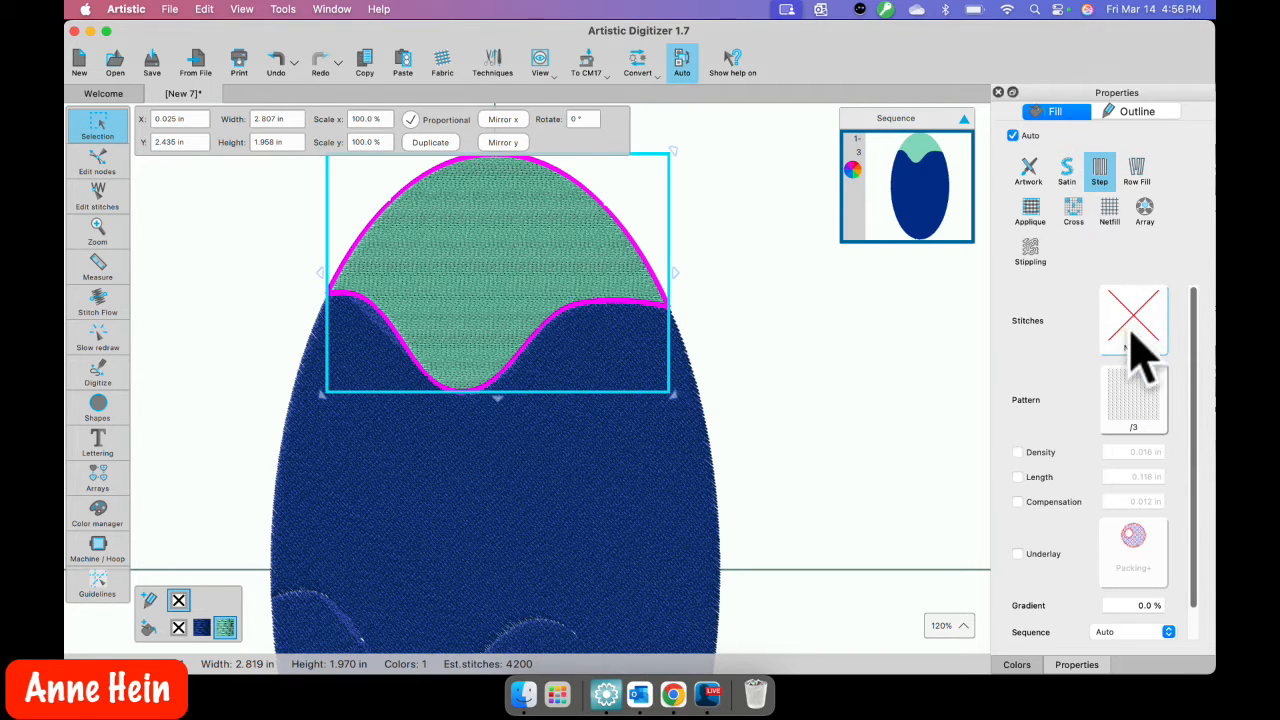
pyautogui.click(1150, 420)
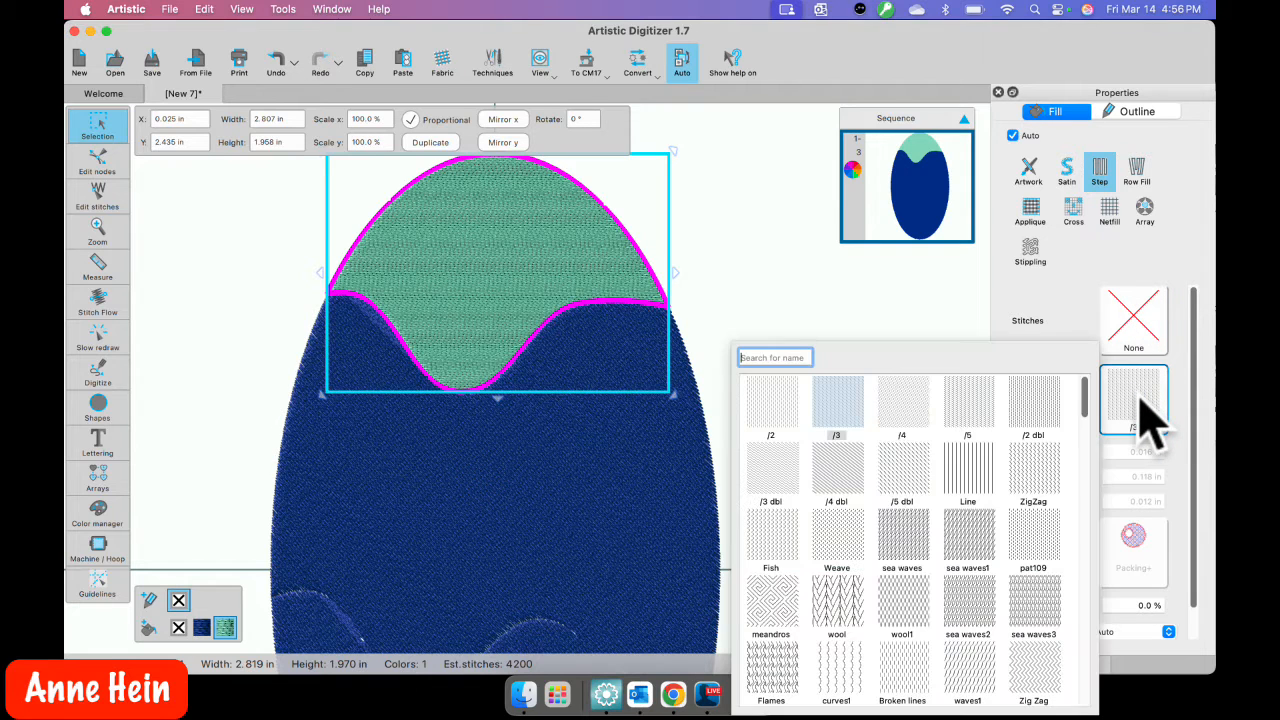
pyautogui.click(843, 603)
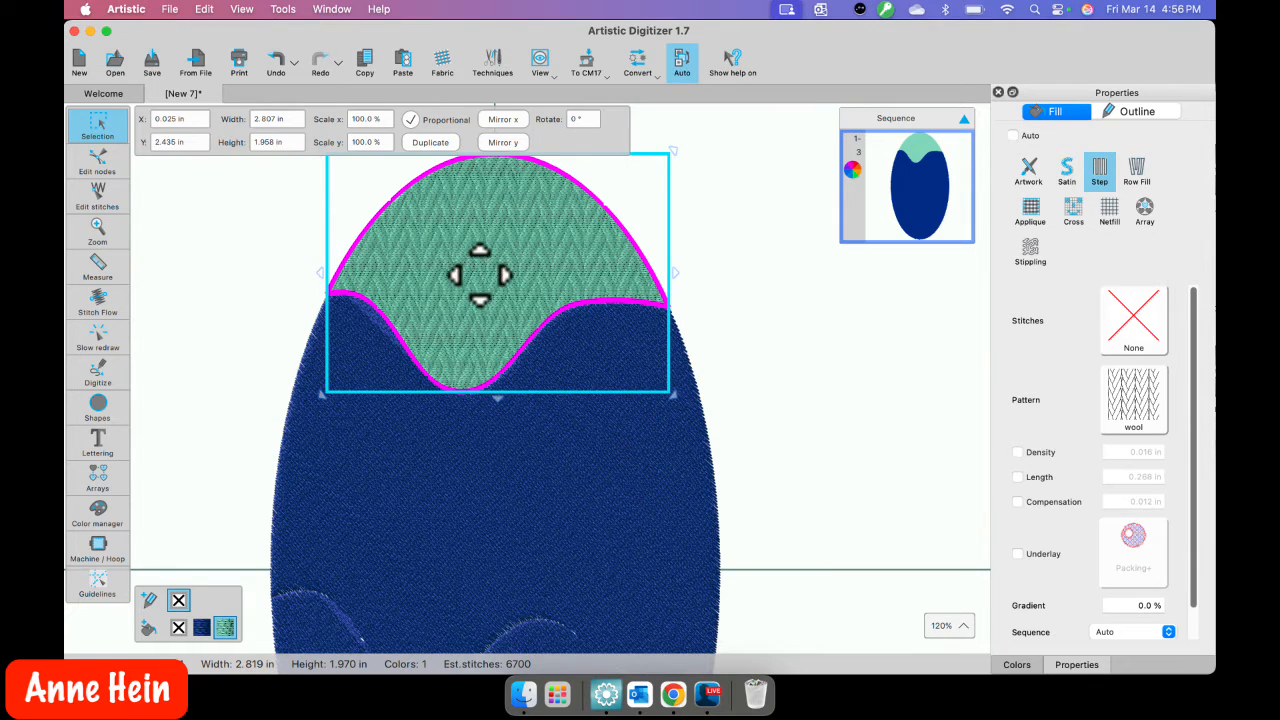
pyautogui.scroll(5, 479, 265)
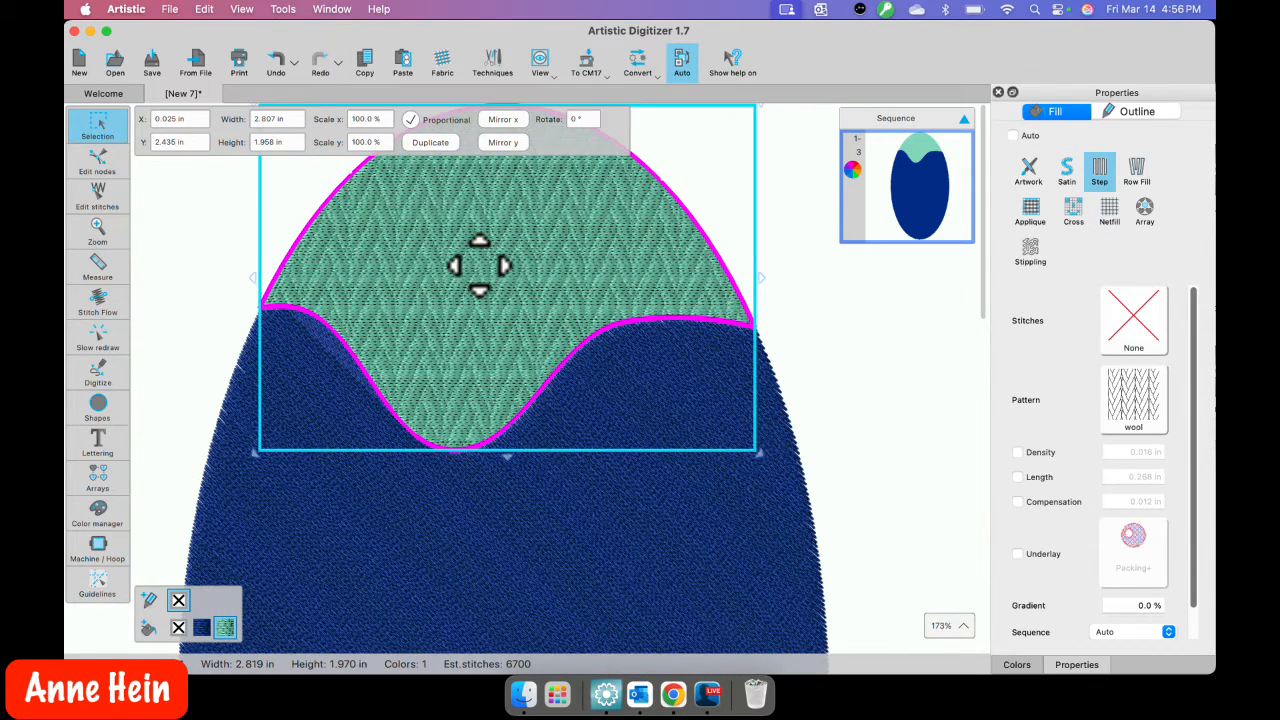
pyautogui.scroll(-5, 479, 265)
pyautogui.scroll(-1, 479, 265)
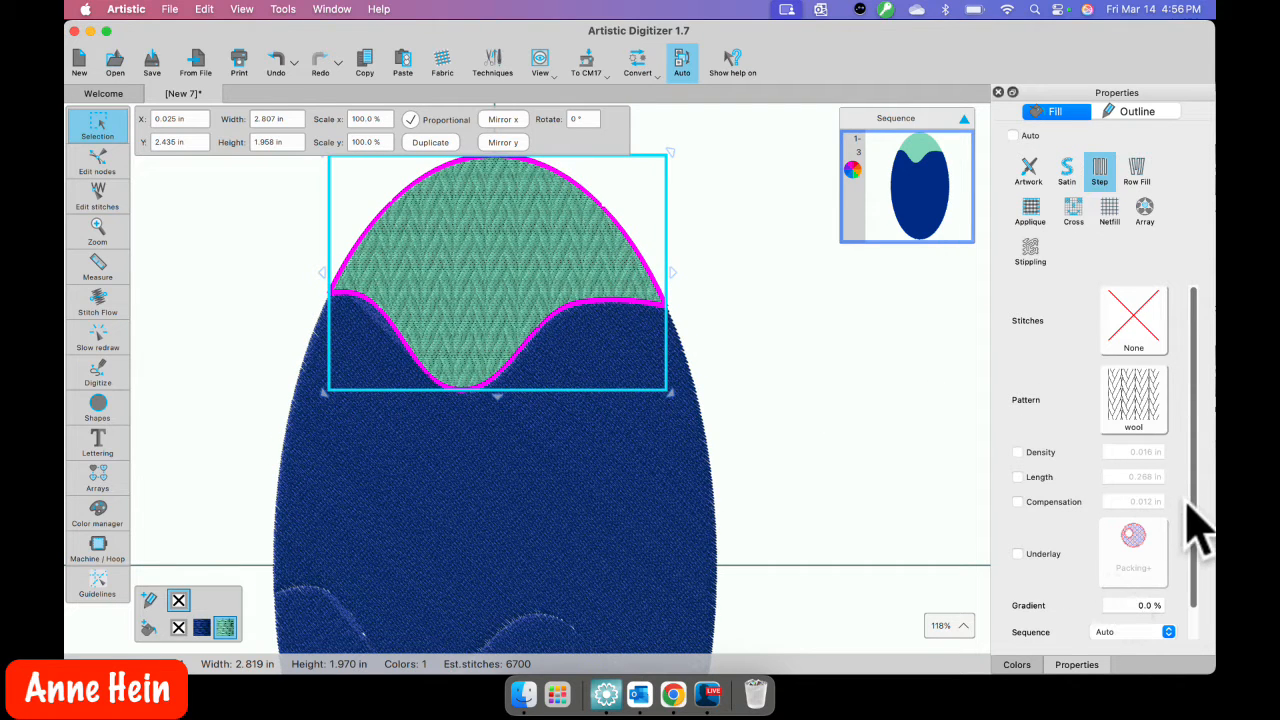
pyautogui.scroll(-2, 1200, 540)
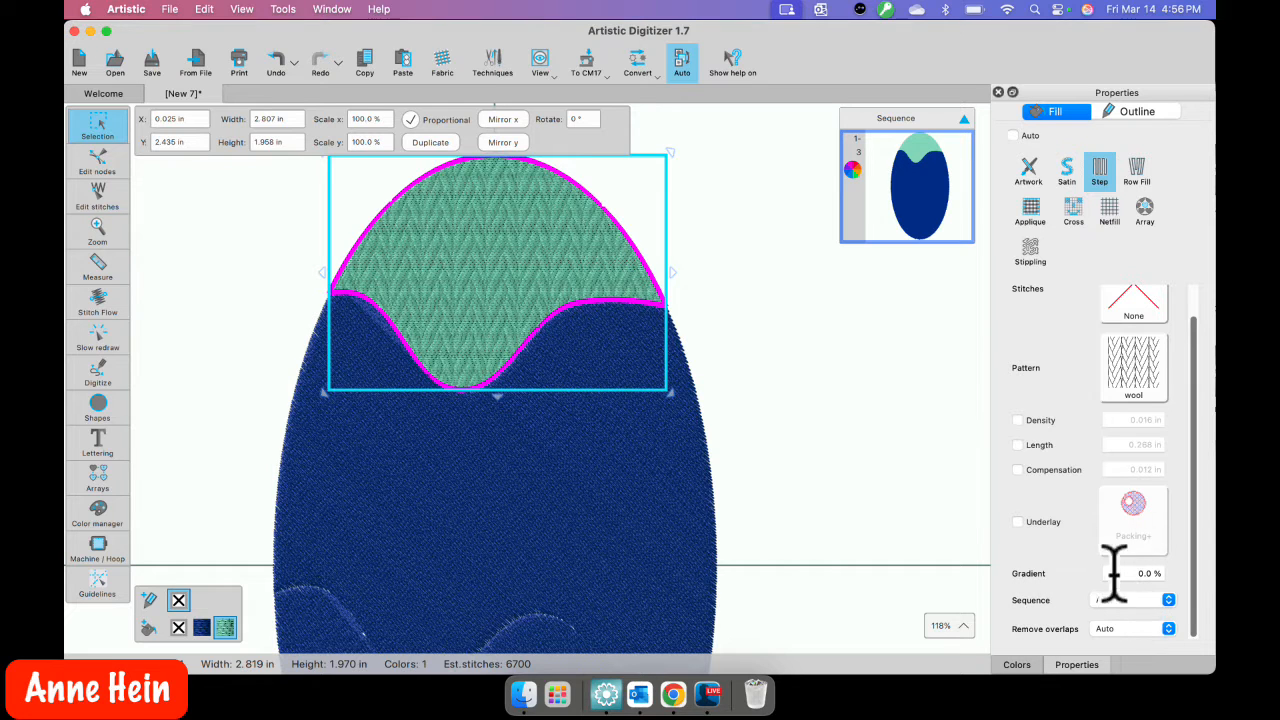
# Step: Set the fill color of the ellipse's middle piece to JANOME 233 Salmon Pink
pyautogui.click(452, 510)
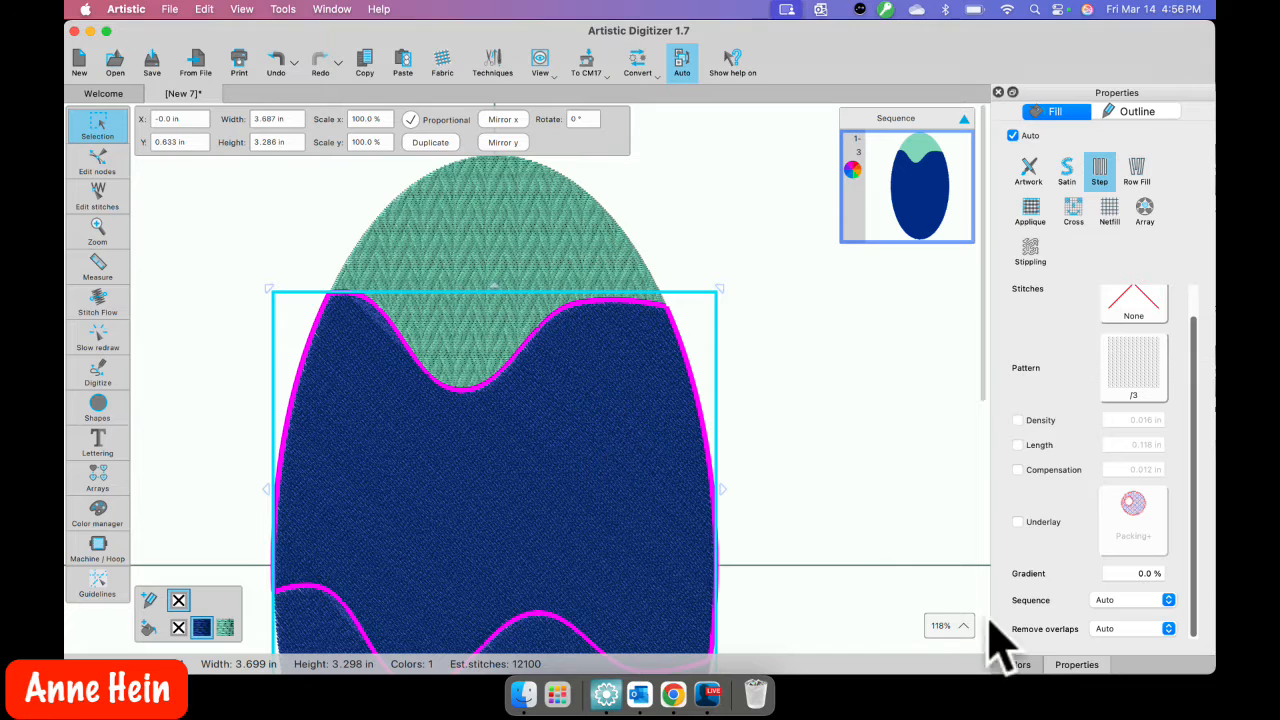
pyautogui.click(1016, 665)
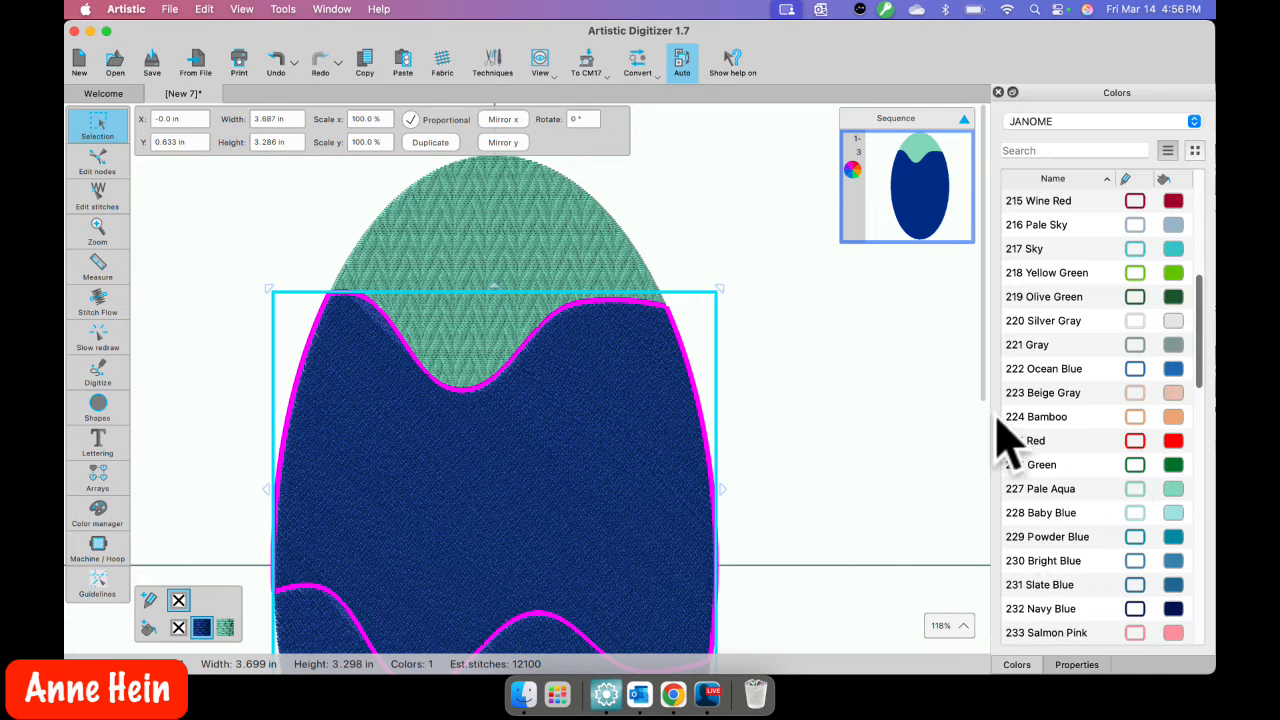
pyautogui.click(1176, 634)
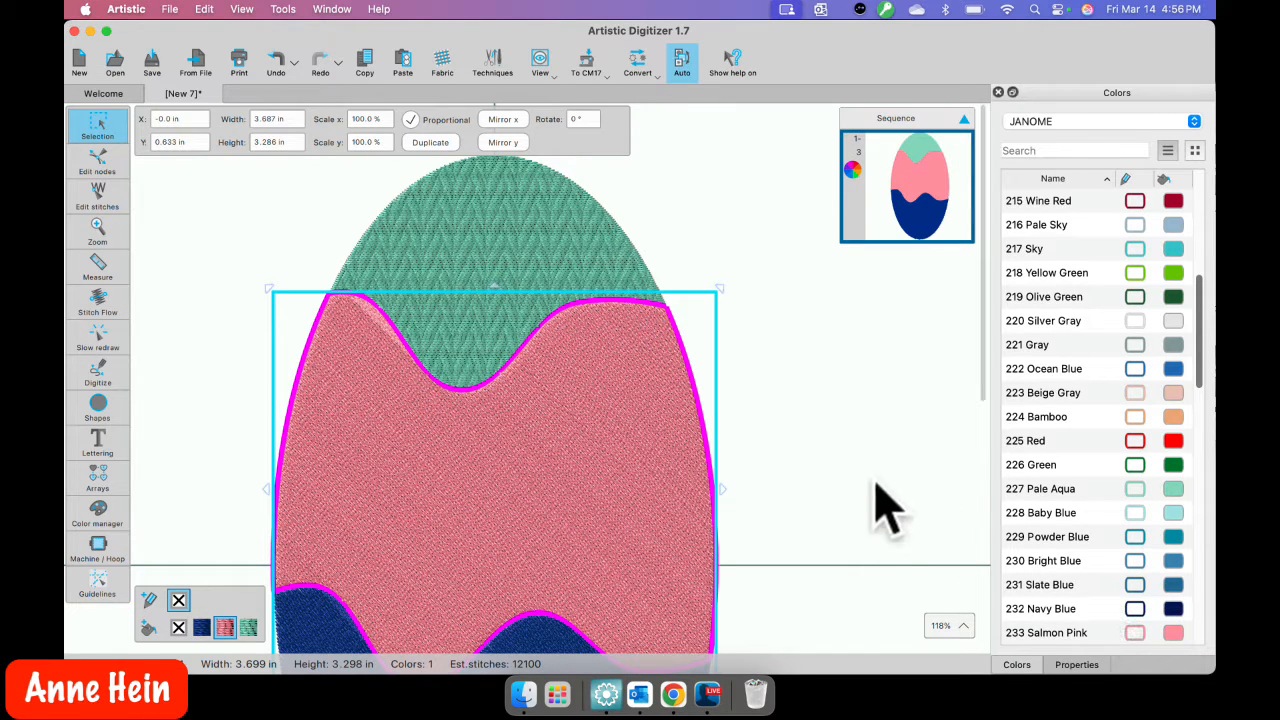
# Step: Set the step fill pattern of the middle piece to FF37
pyautogui.click(1076, 665)
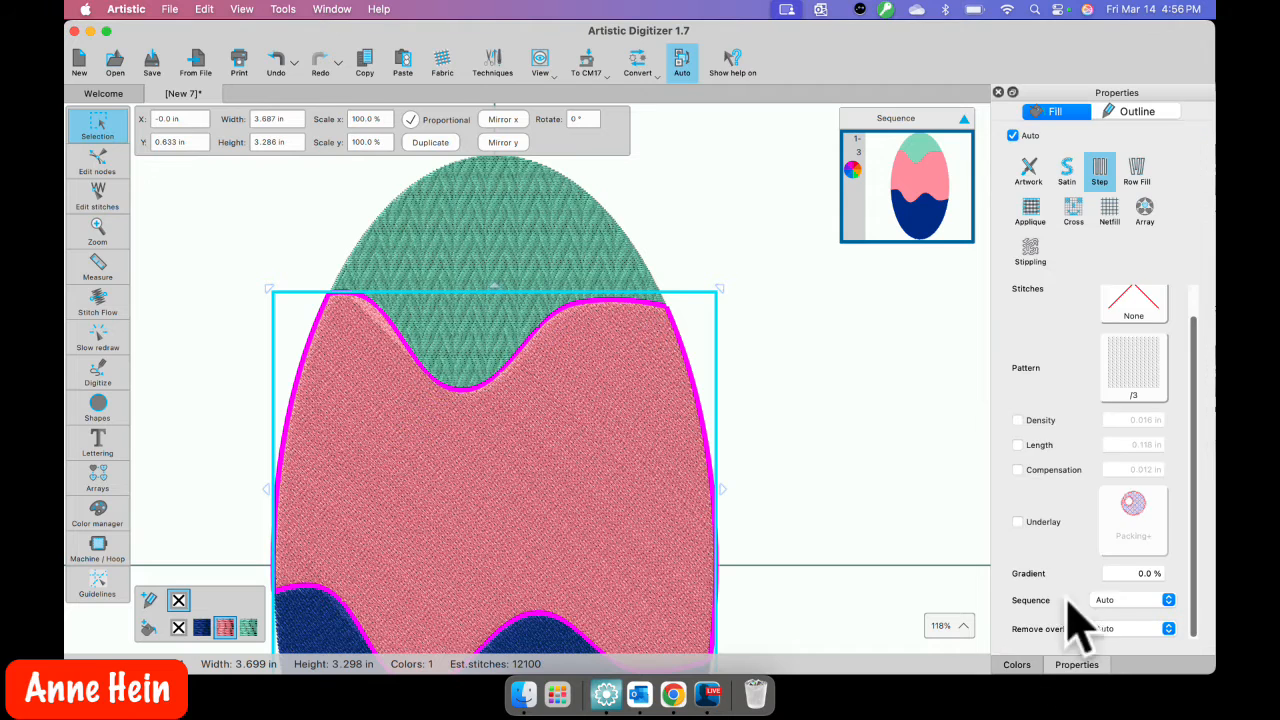
pyautogui.click(1140, 370)
pyautogui.scroll(-3, 972, 586)
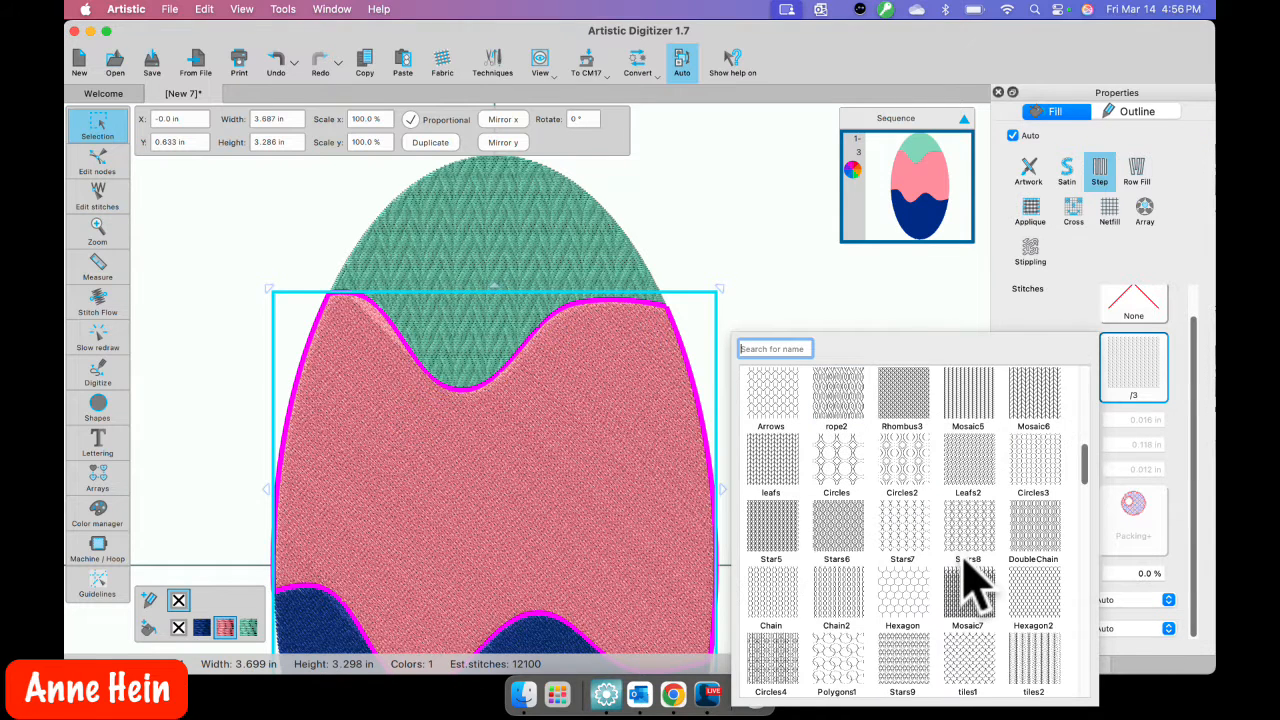
pyautogui.scroll(-5, 972, 586)
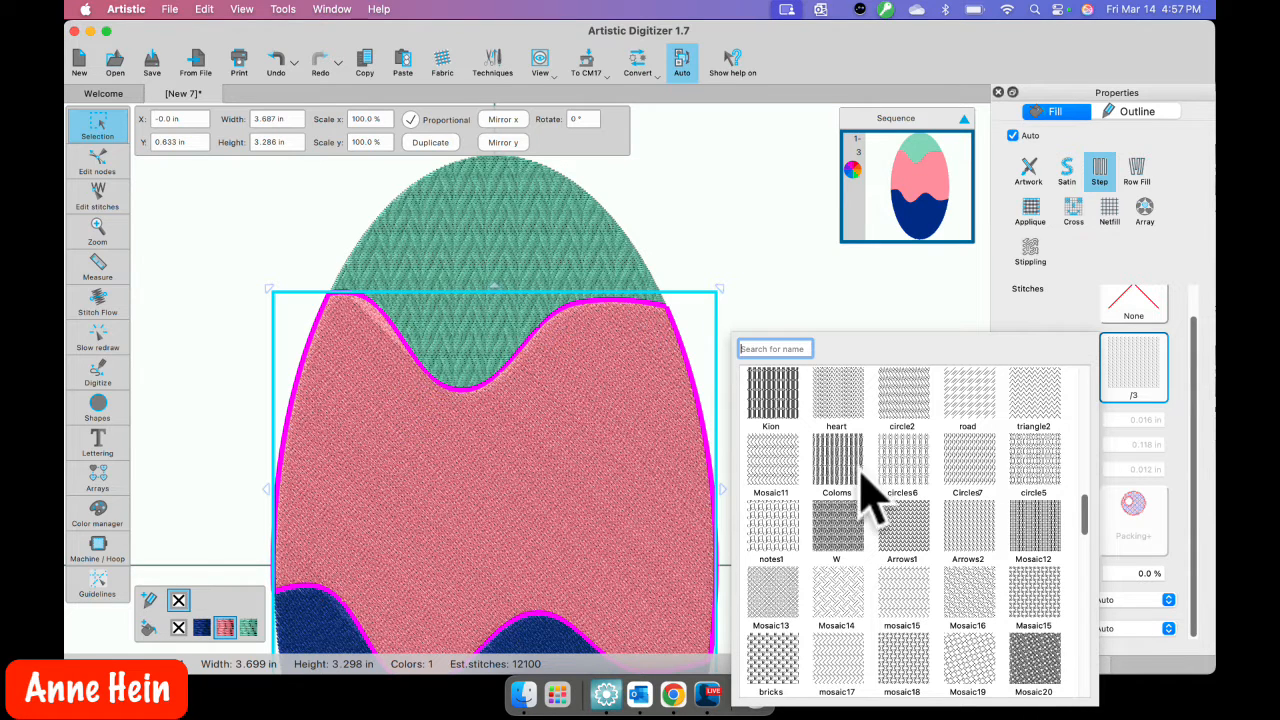
pyautogui.scroll(-5, 962, 605)
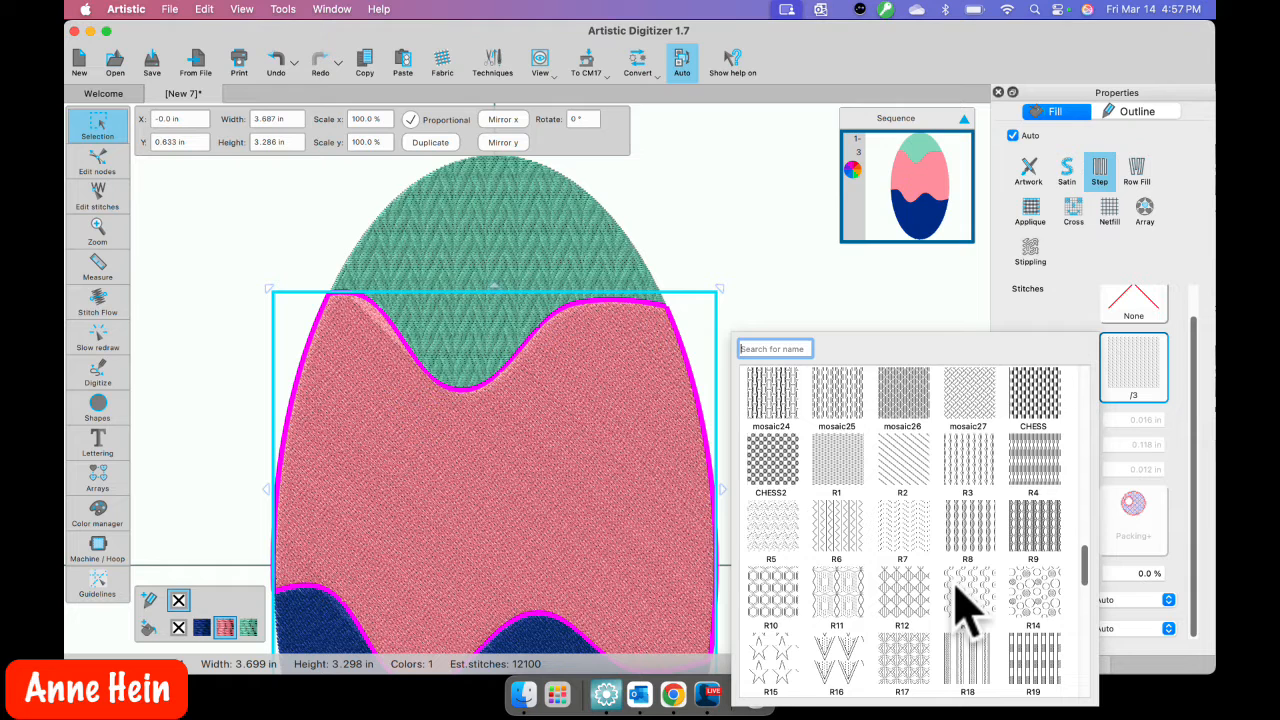
pyautogui.scroll(-8, 965, 605)
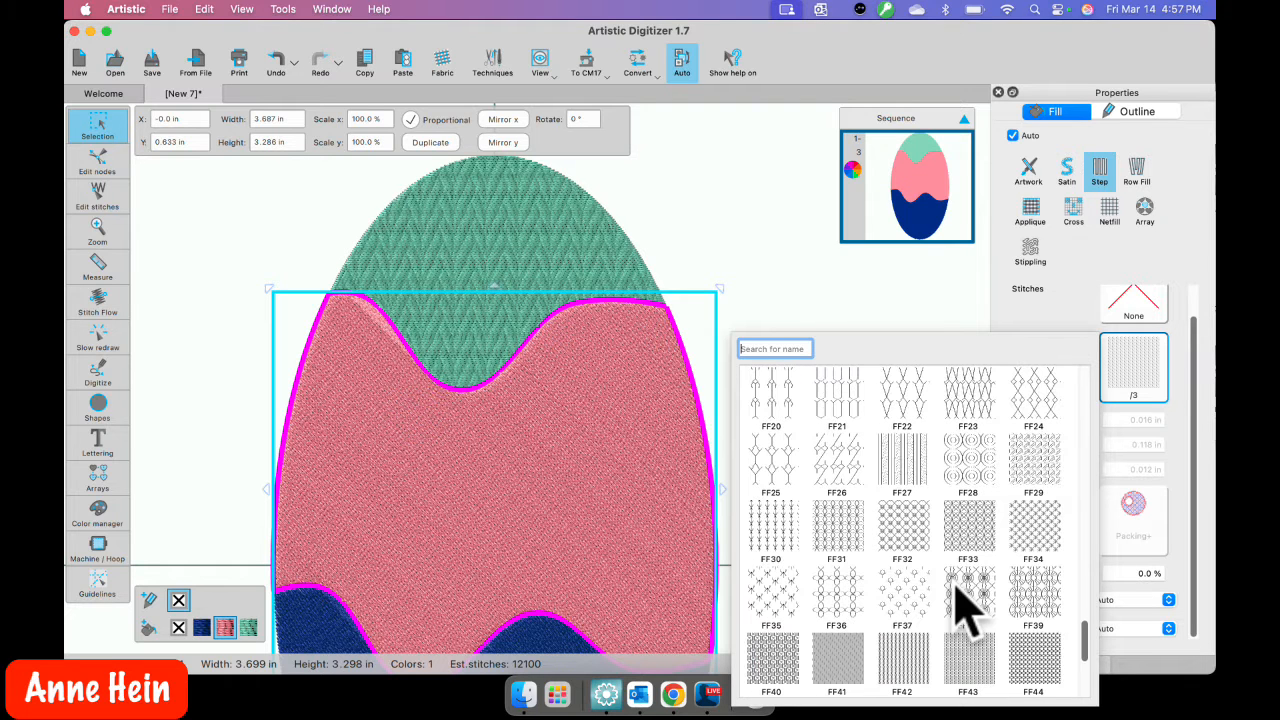
pyautogui.click(906, 594)
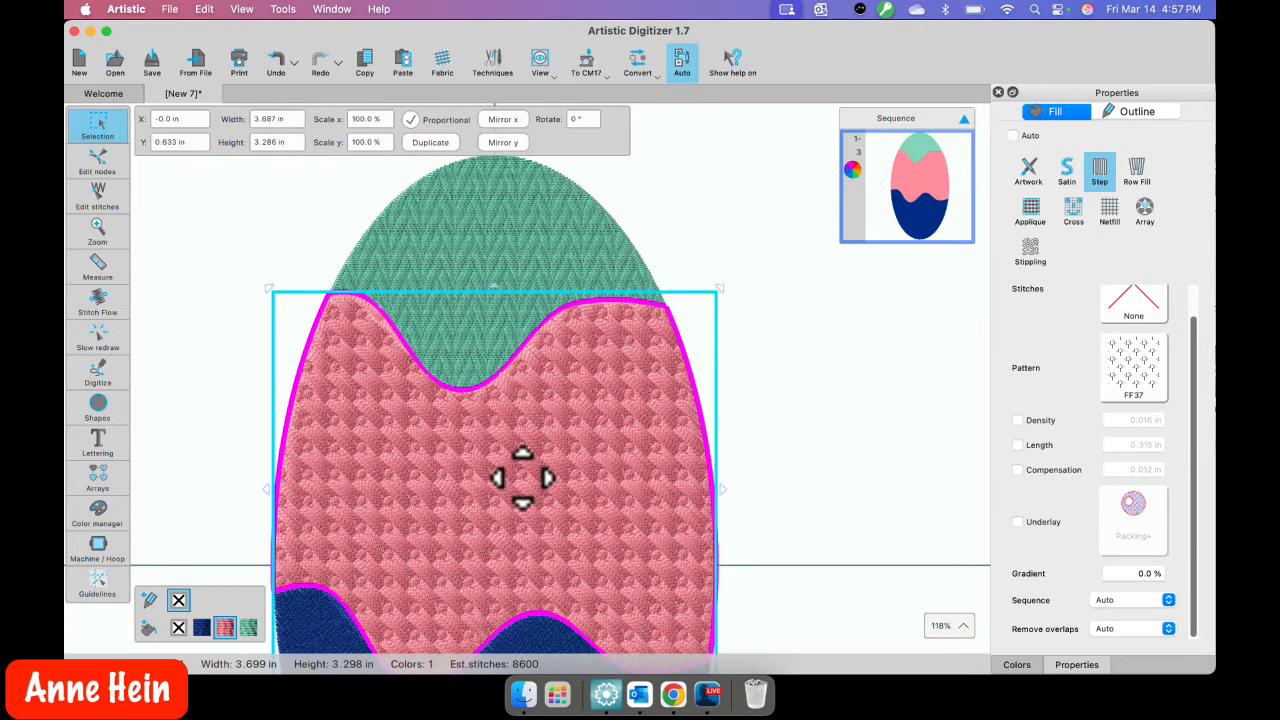
# Step: Set the fill color of the ellipse's bottom piece to JANOME 228 Baby Blue
pyautogui.scroll(2, 522, 478)
pyautogui.scroll(-5, 522, 476)
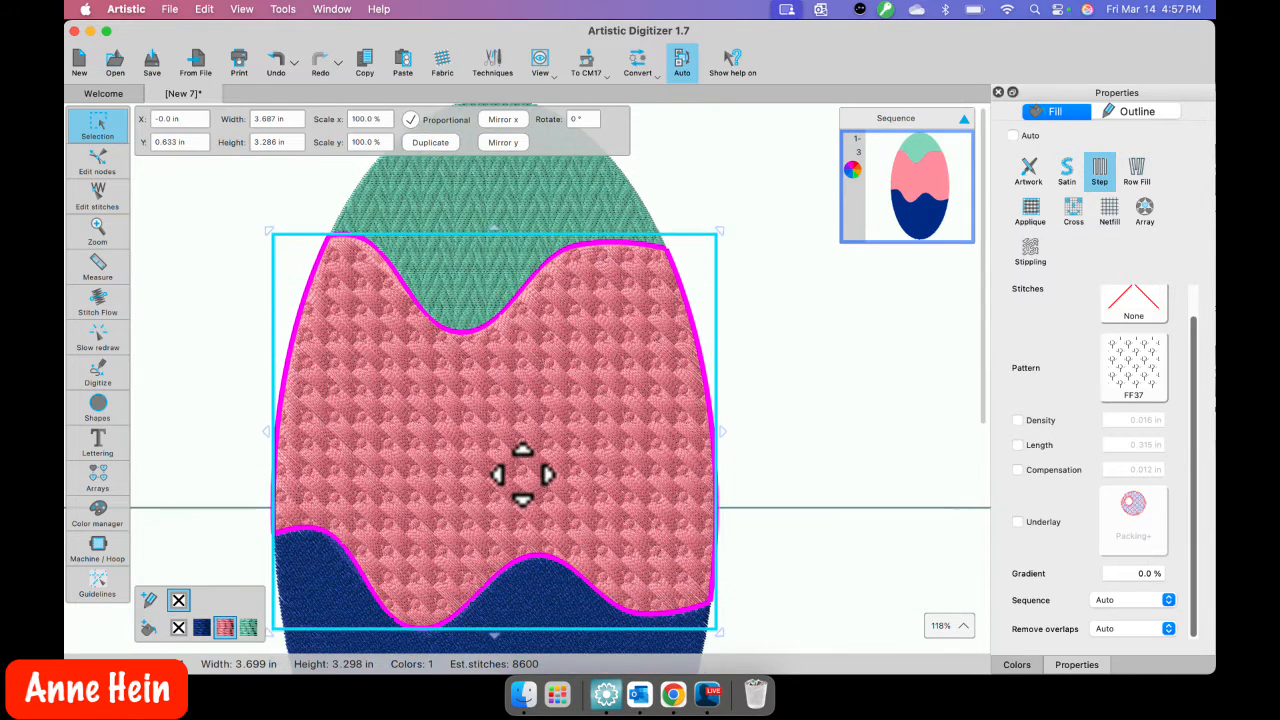
pyautogui.scroll(-5, 522, 476)
pyautogui.click(531, 482)
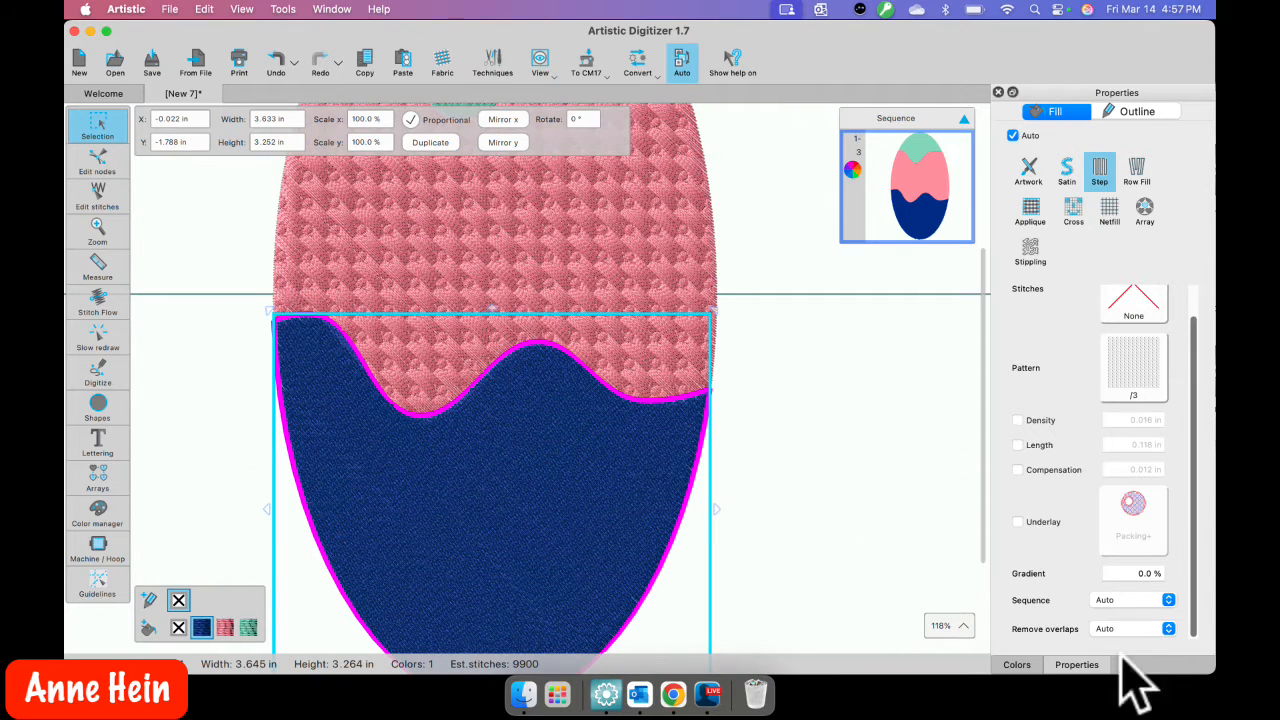
pyautogui.click(1018, 666)
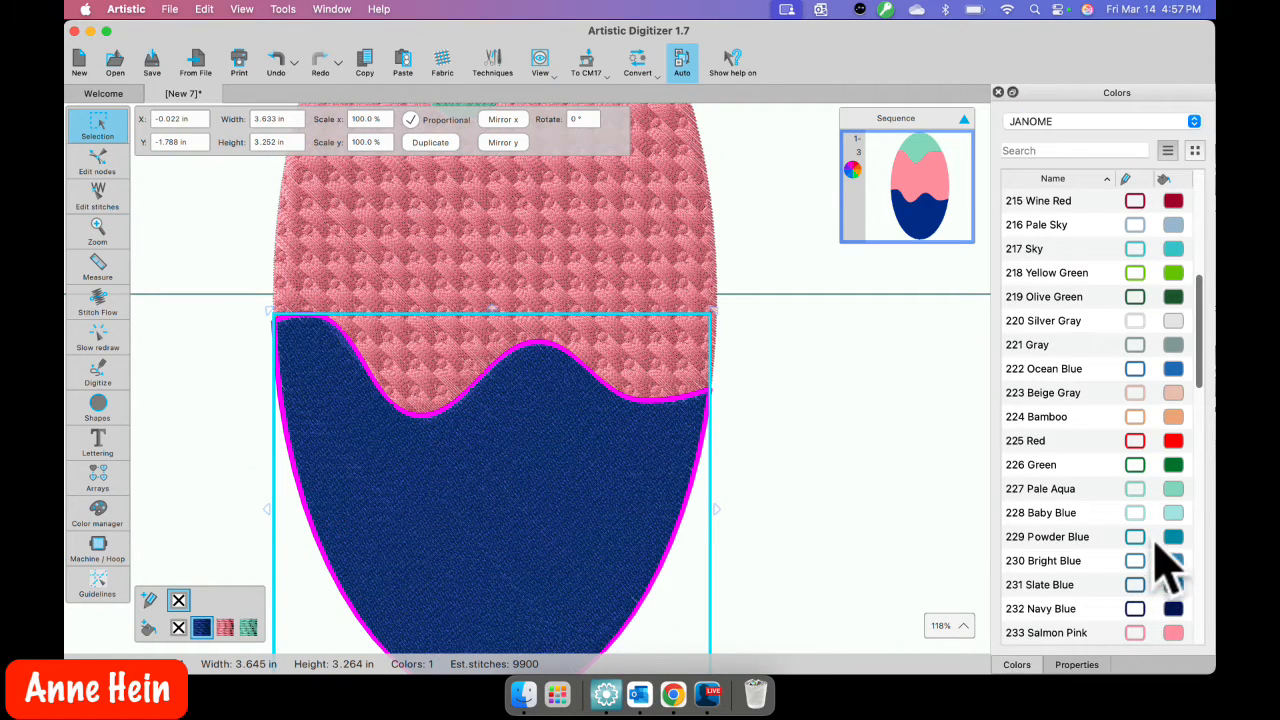
pyautogui.click(1173, 512)
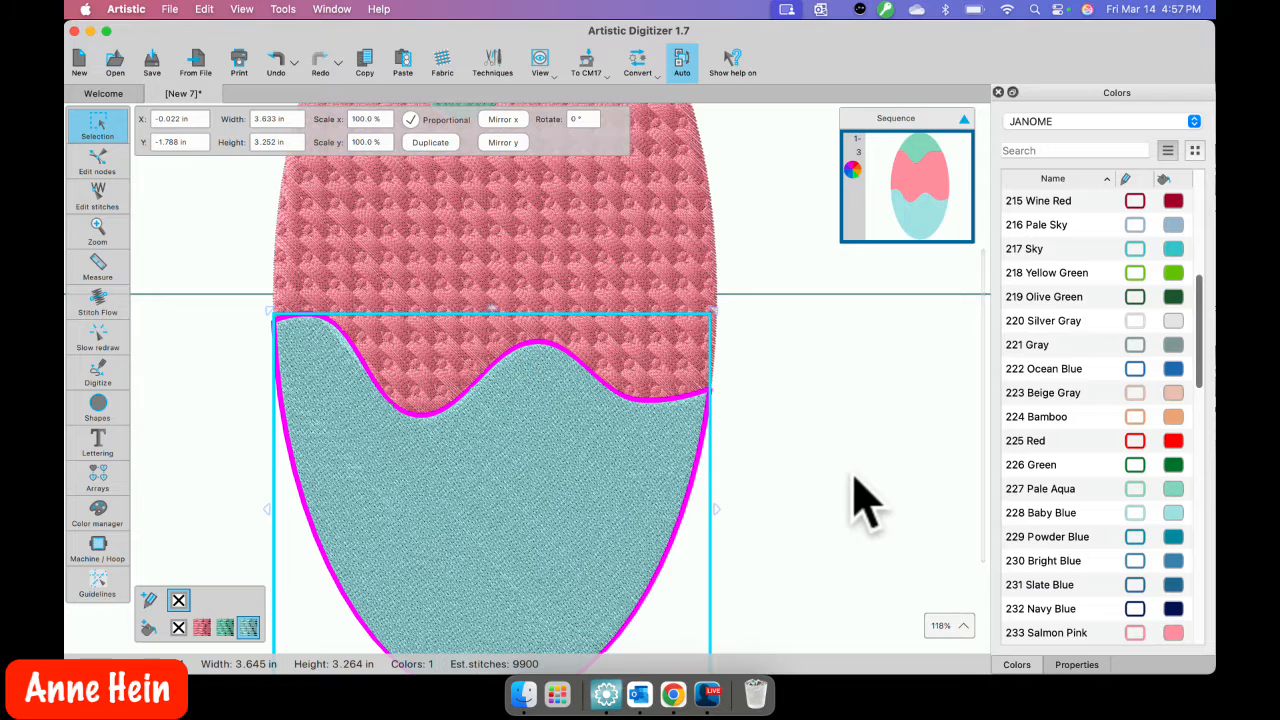
# Step: Set the step fill pattern of the bottom piece to Zig Zag and deselect the piece
pyautogui.click(1078, 666)
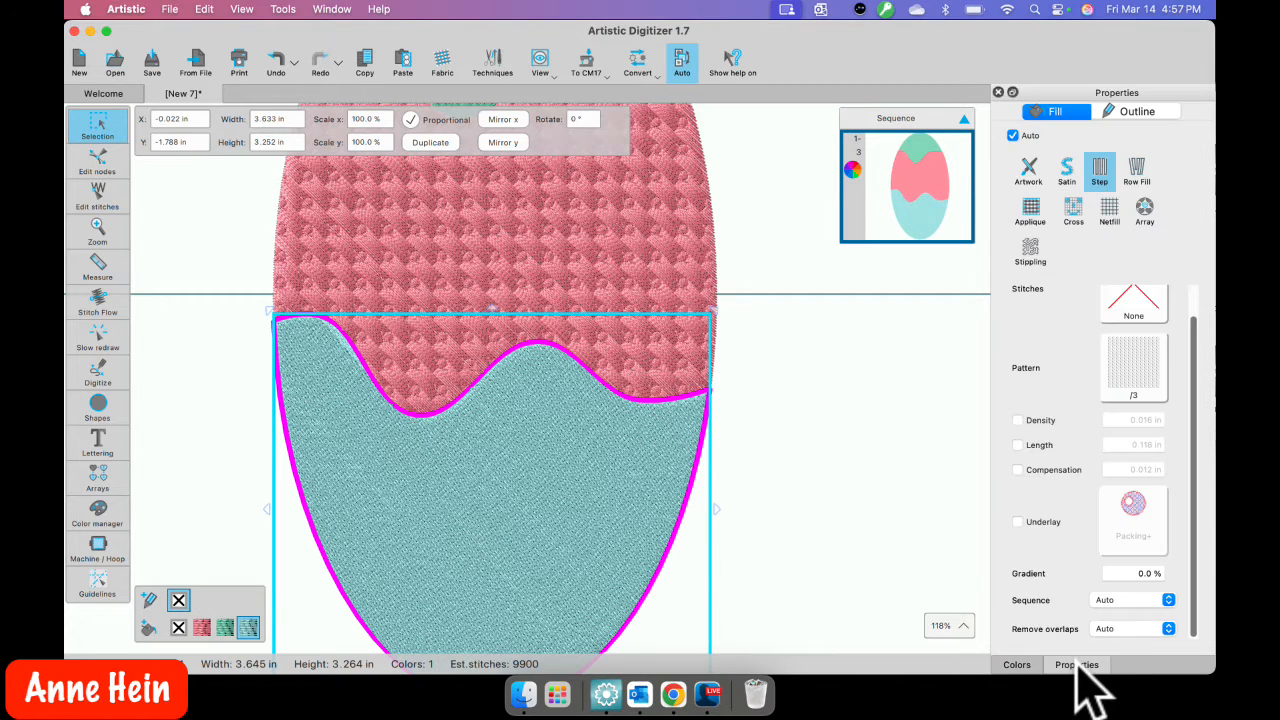
pyautogui.click(1128, 370)
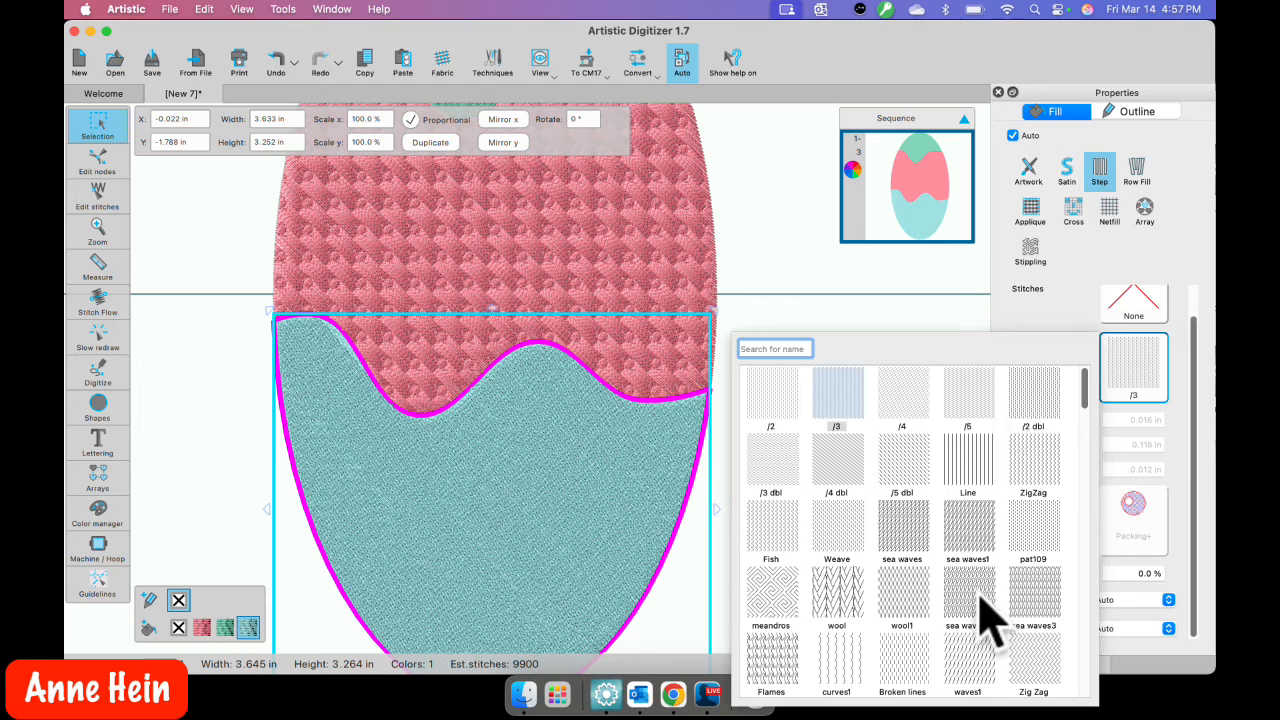
pyautogui.click(1048, 680)
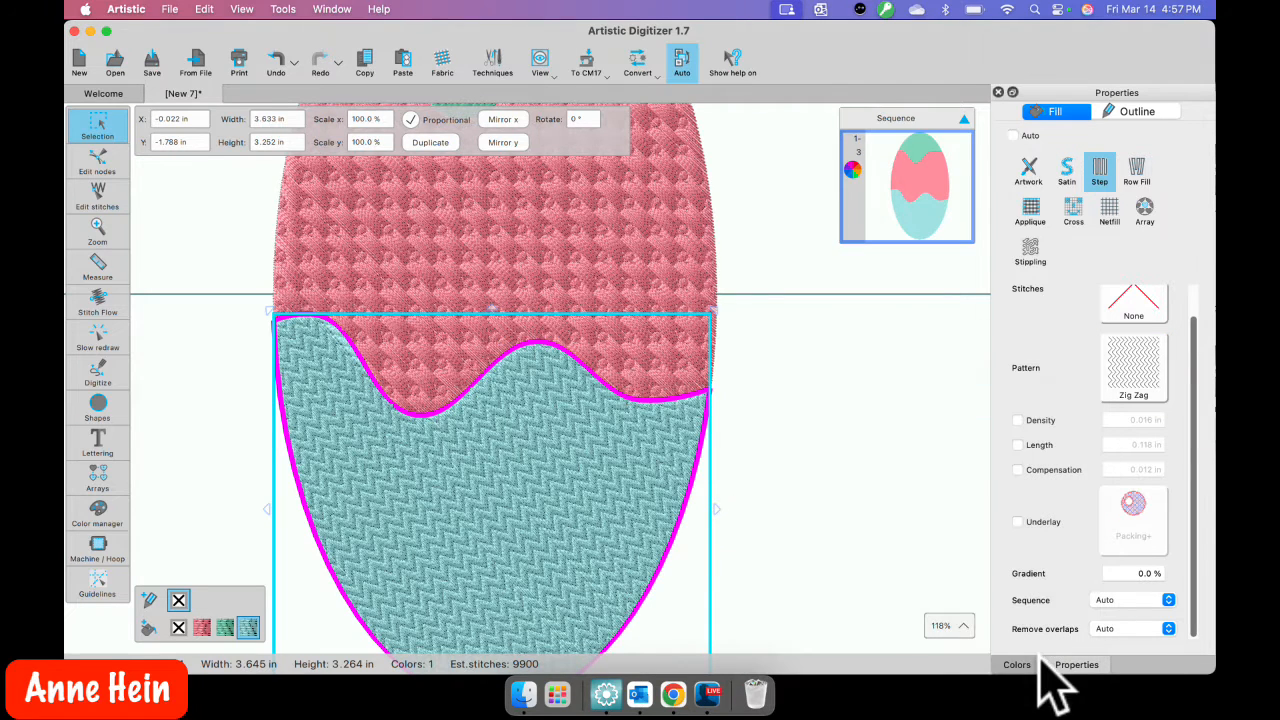
pyautogui.scroll(3, 620, 465)
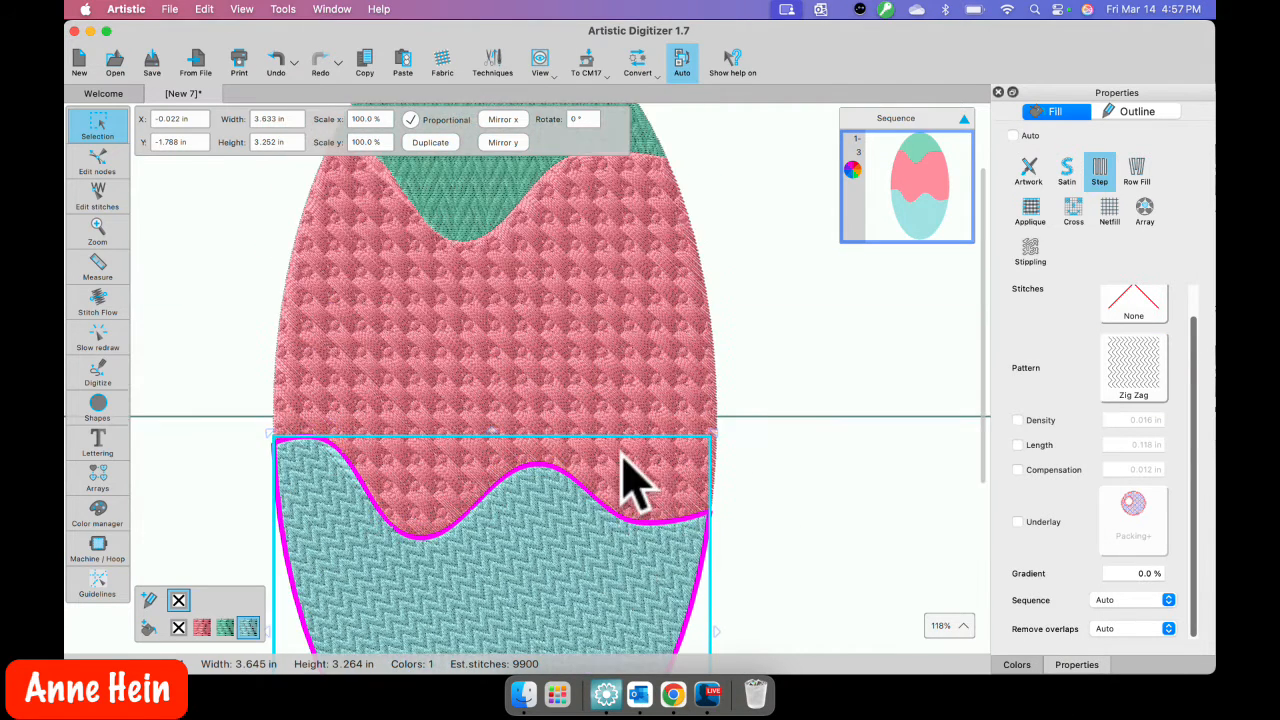
pyautogui.scroll(3, 625, 470)
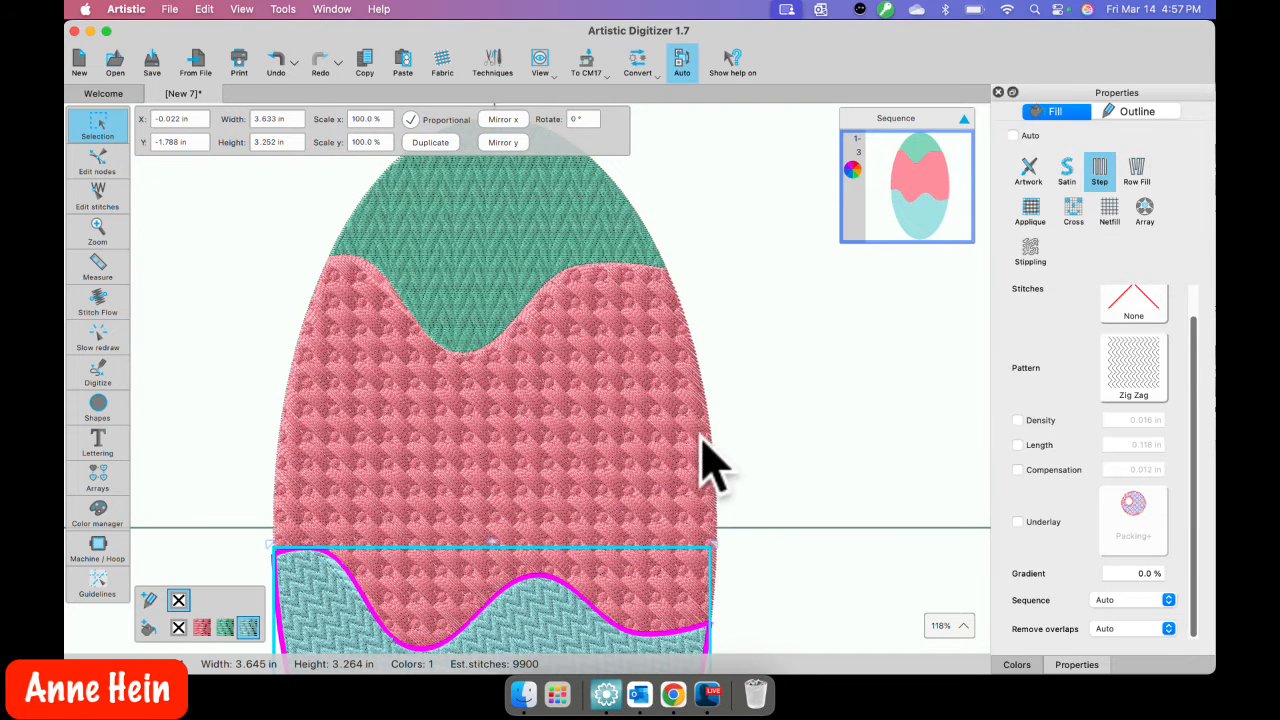
pyautogui.click(735, 400)
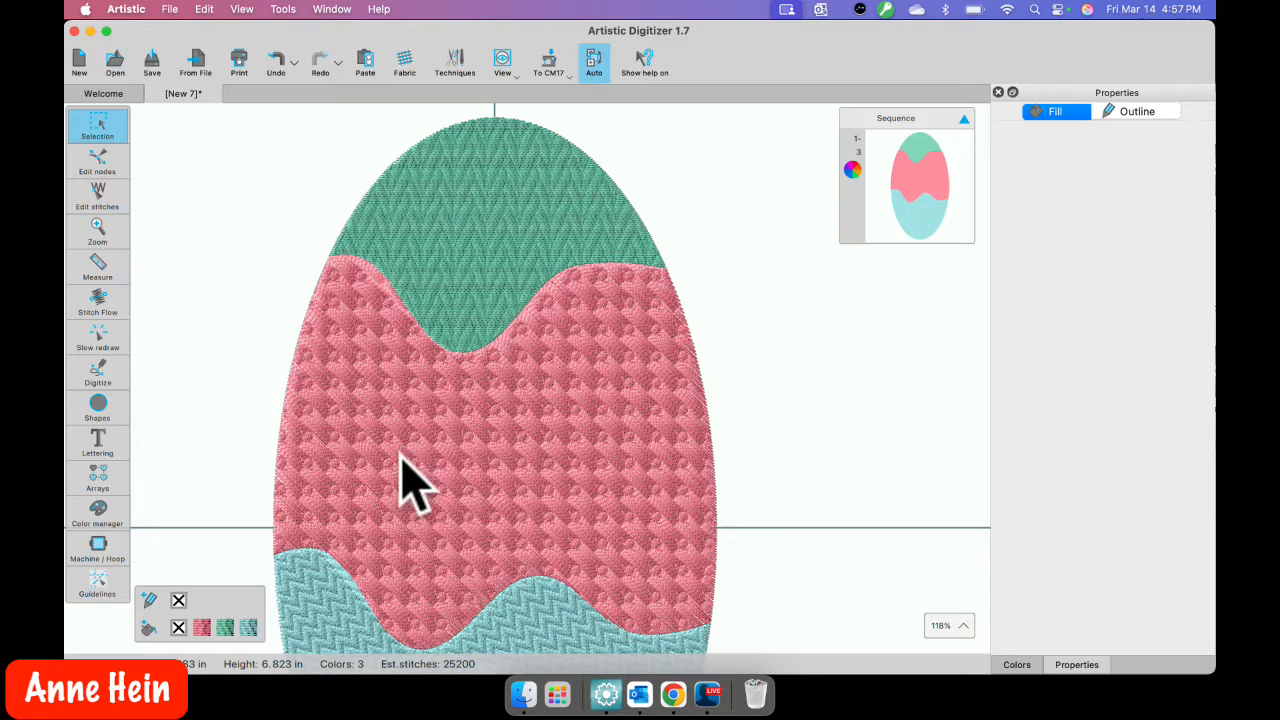
# Step: Select the green top piece and activate Stitch Flow to edit its stitch direction
pyautogui.click(478, 243)
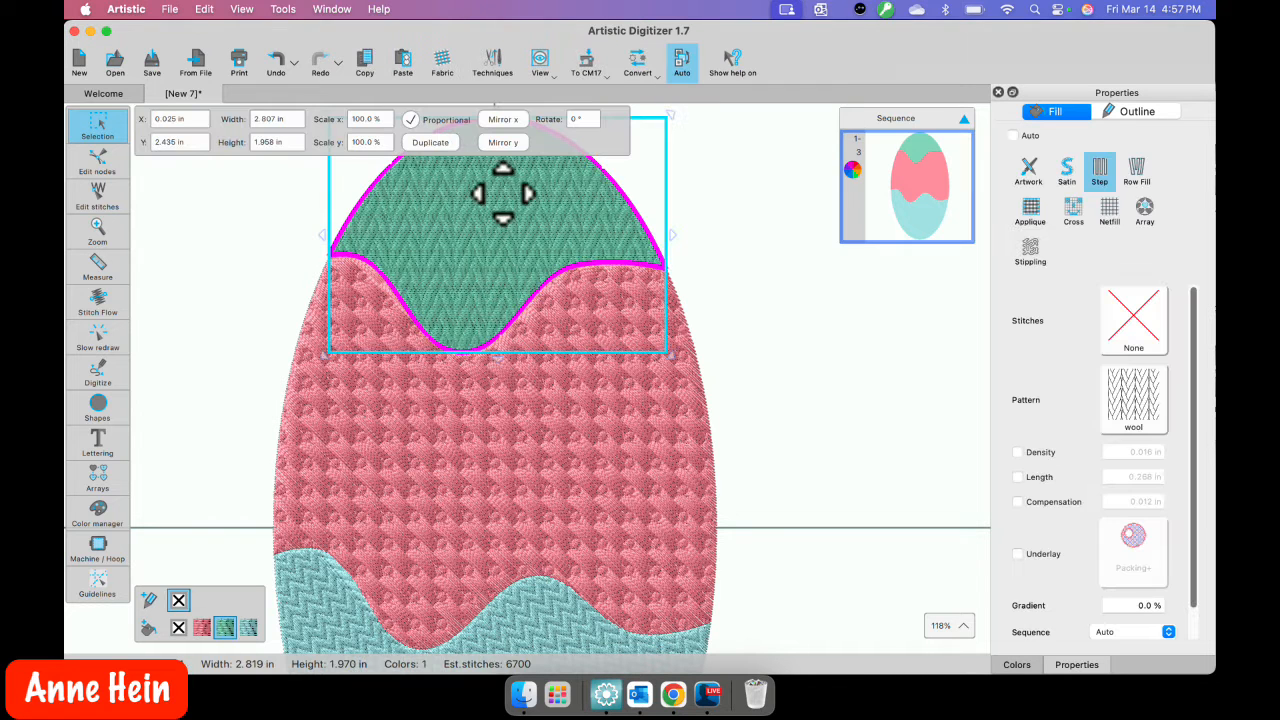
pyautogui.scroll(3, 487, 215)
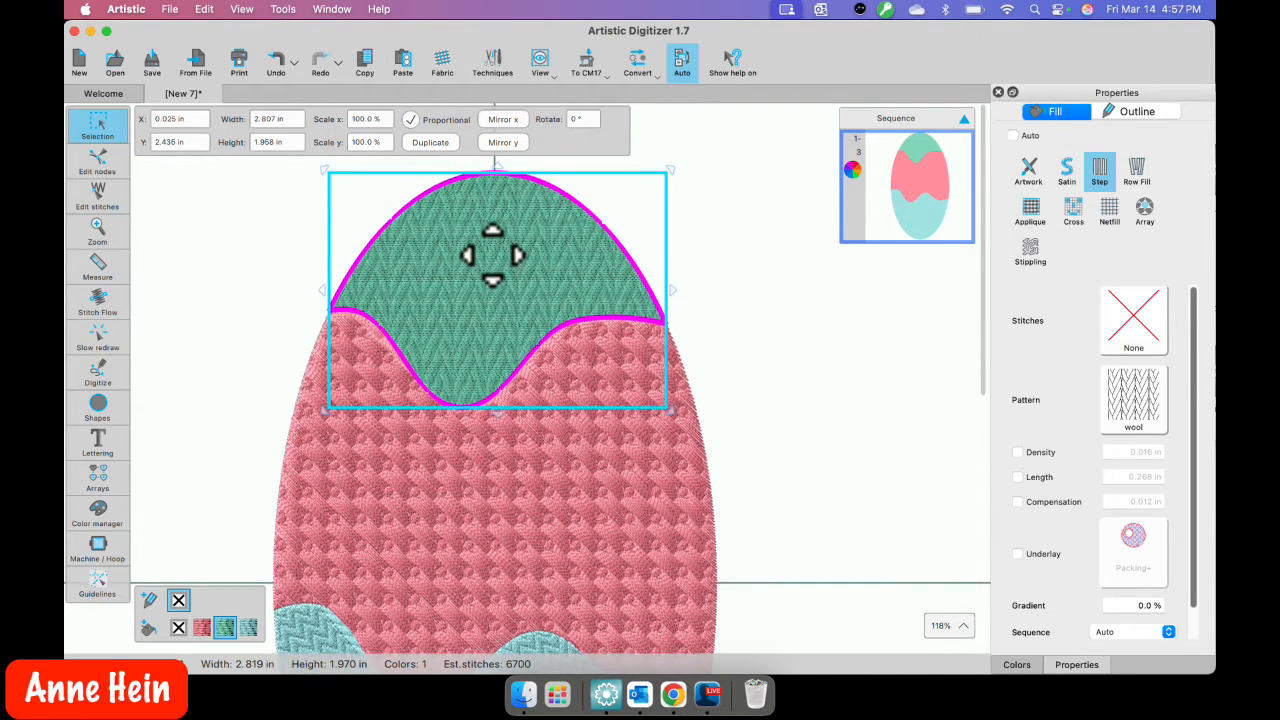
pyautogui.scroll(5, 493, 268)
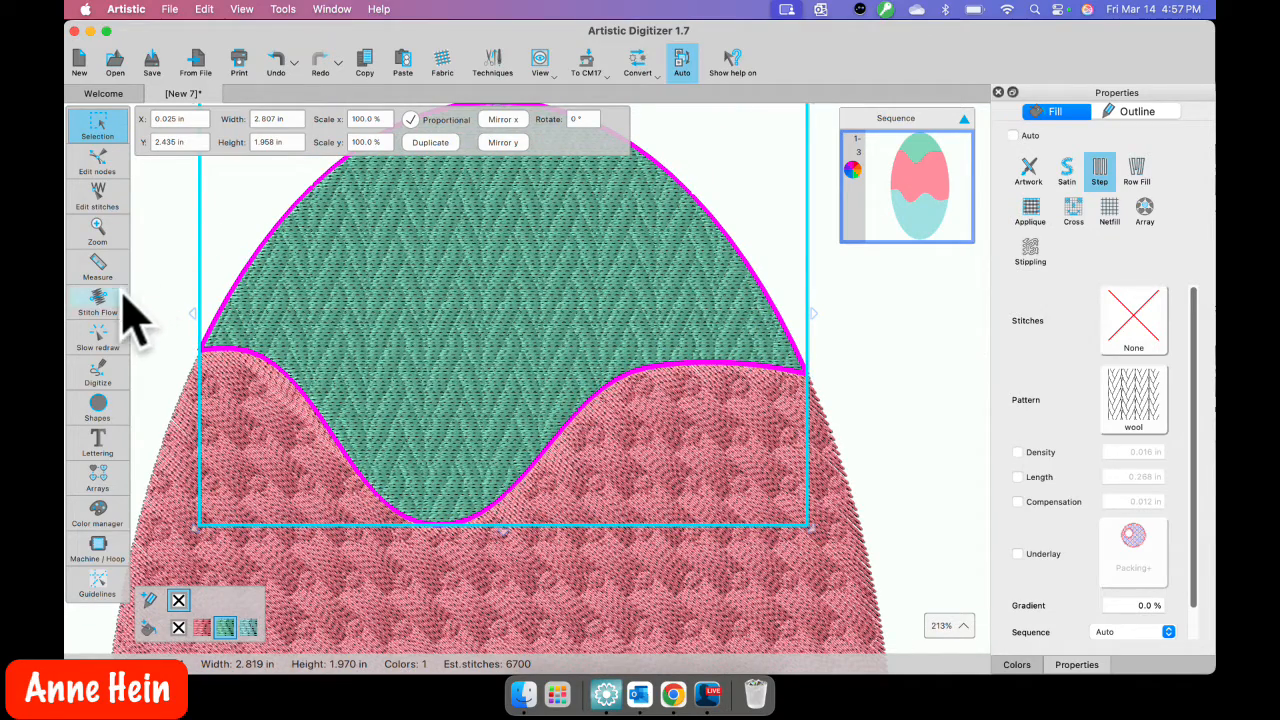
pyautogui.click(99, 305)
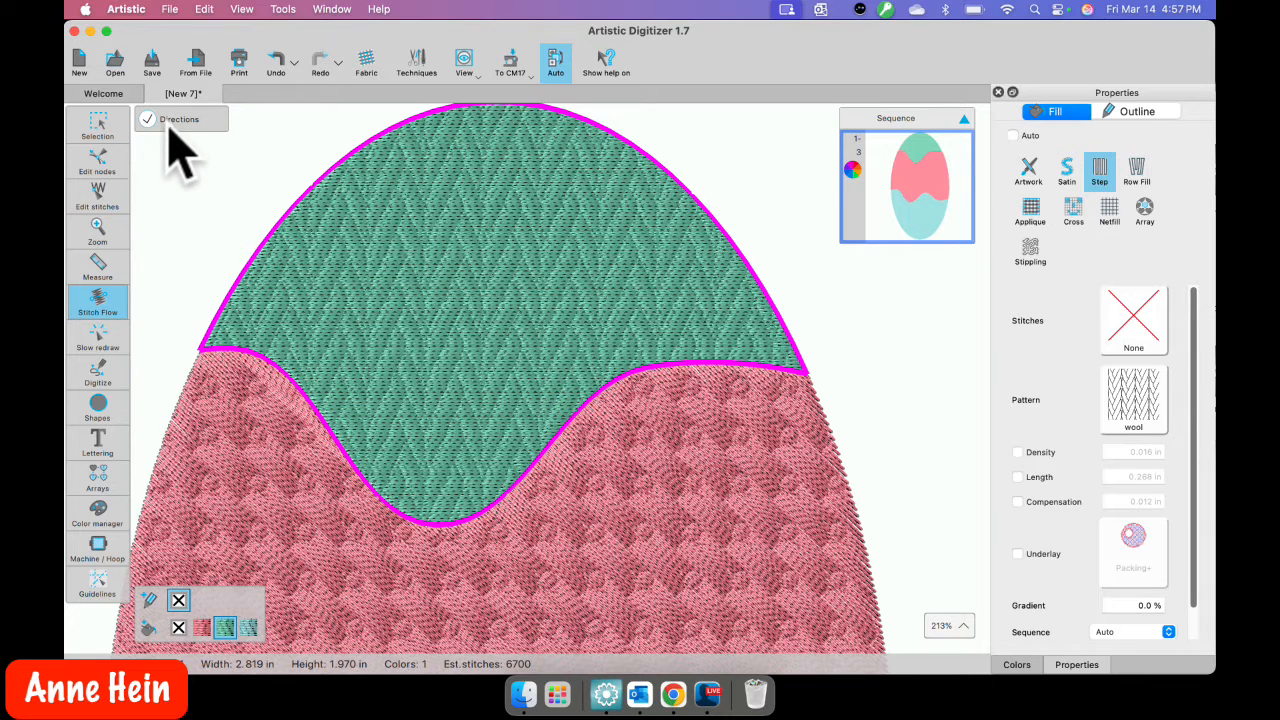
# Step: Draw a short stitch direction line inside the top piece, try different angles for it, and remove it
pyautogui.moveTo(402, 355); pyautogui.dragTo(417, 314)
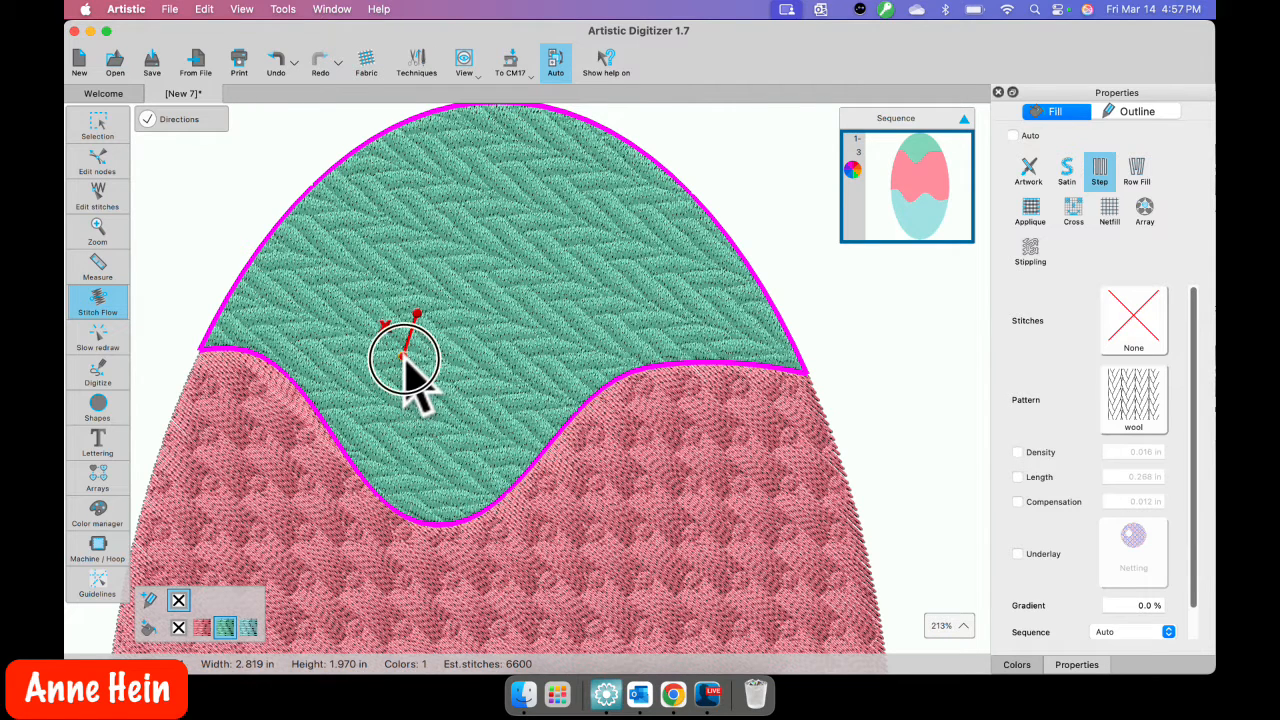
pyautogui.moveTo(412, 368); pyautogui.dragTo(448, 376)
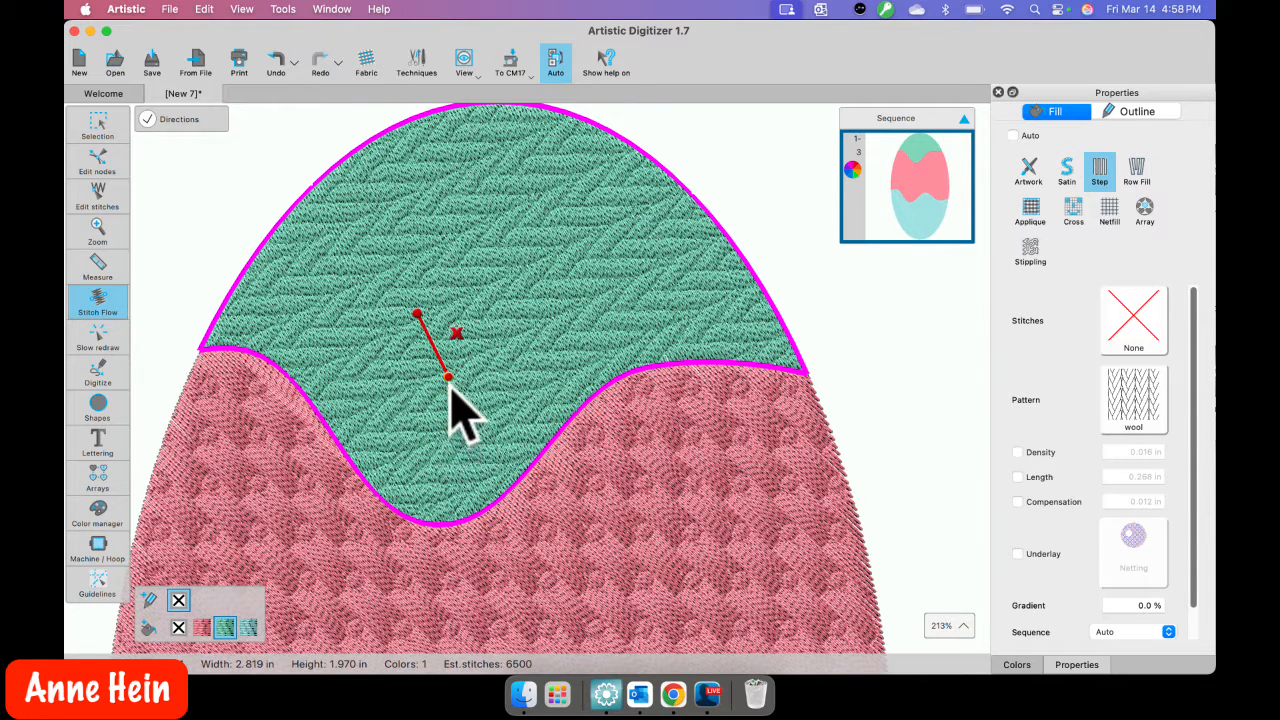
pyautogui.moveTo(448, 377); pyautogui.dragTo(418, 386)
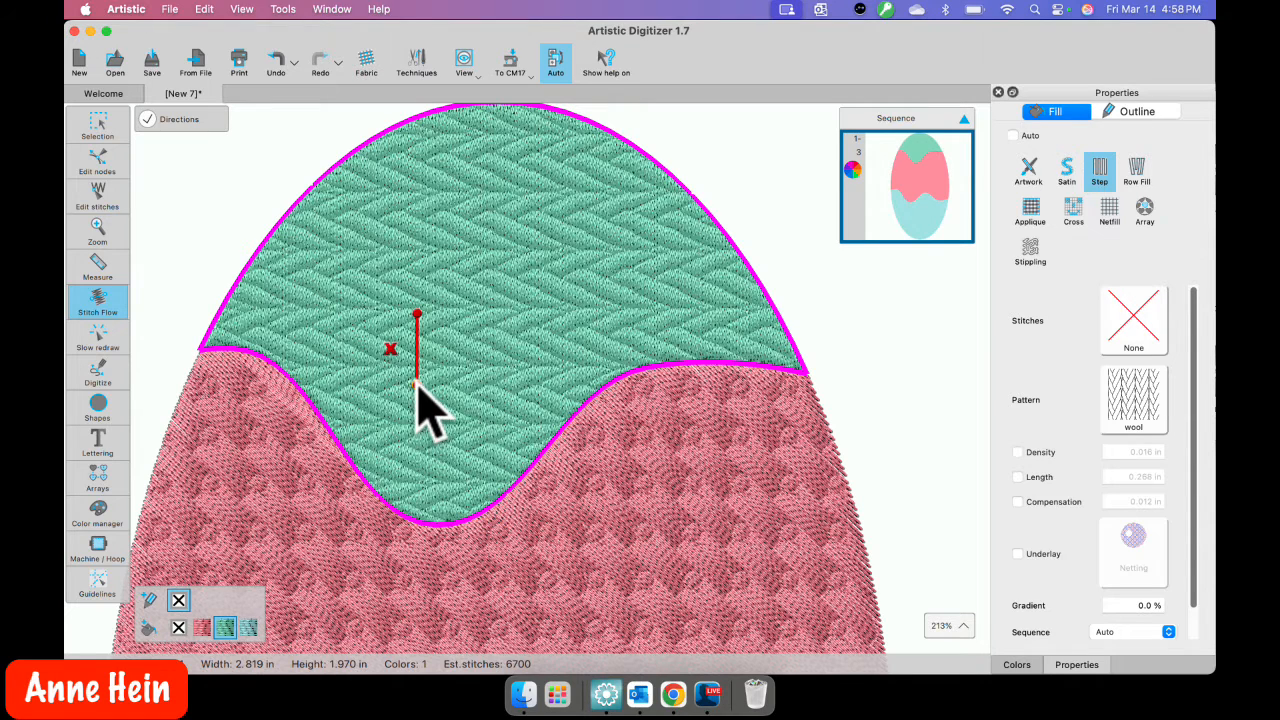
pyautogui.click(389, 347)
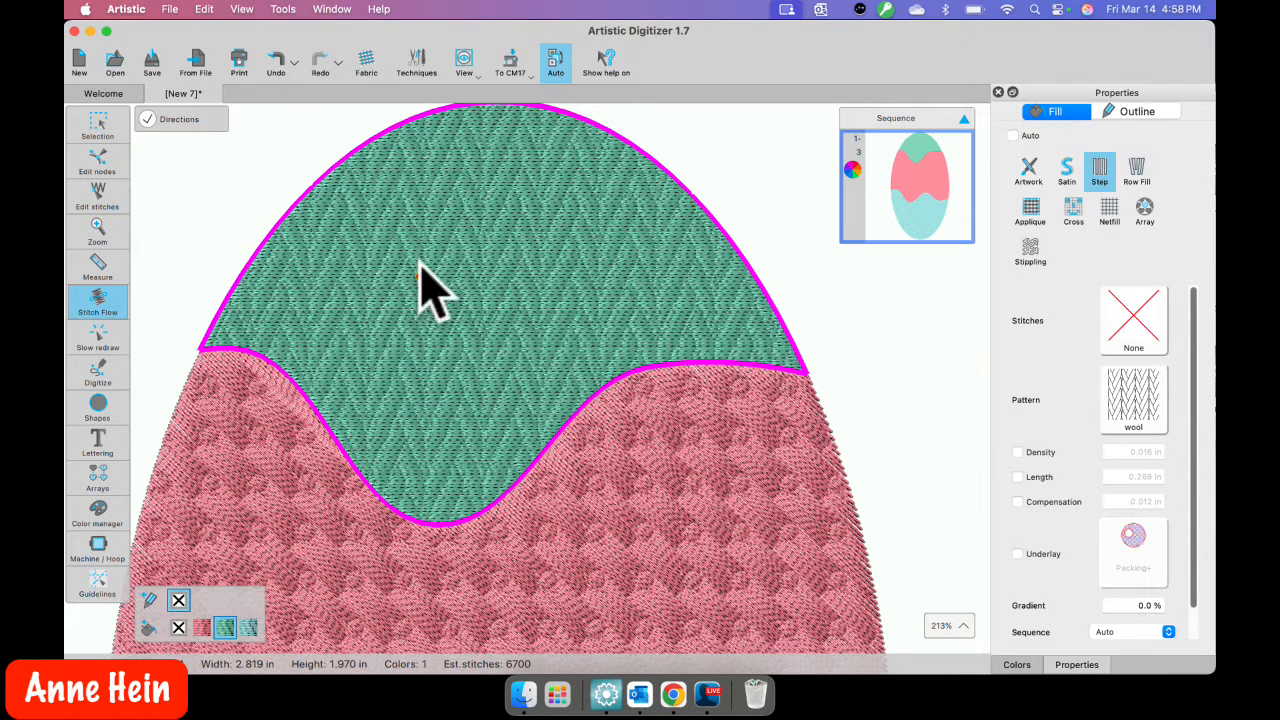
# Step: Draw a nearly vertical stitch direction line through the top piece, from its curved upper edge to its wavy lower edge
pyautogui.moveTo(379, 140); pyautogui.dragTo(373, 486)
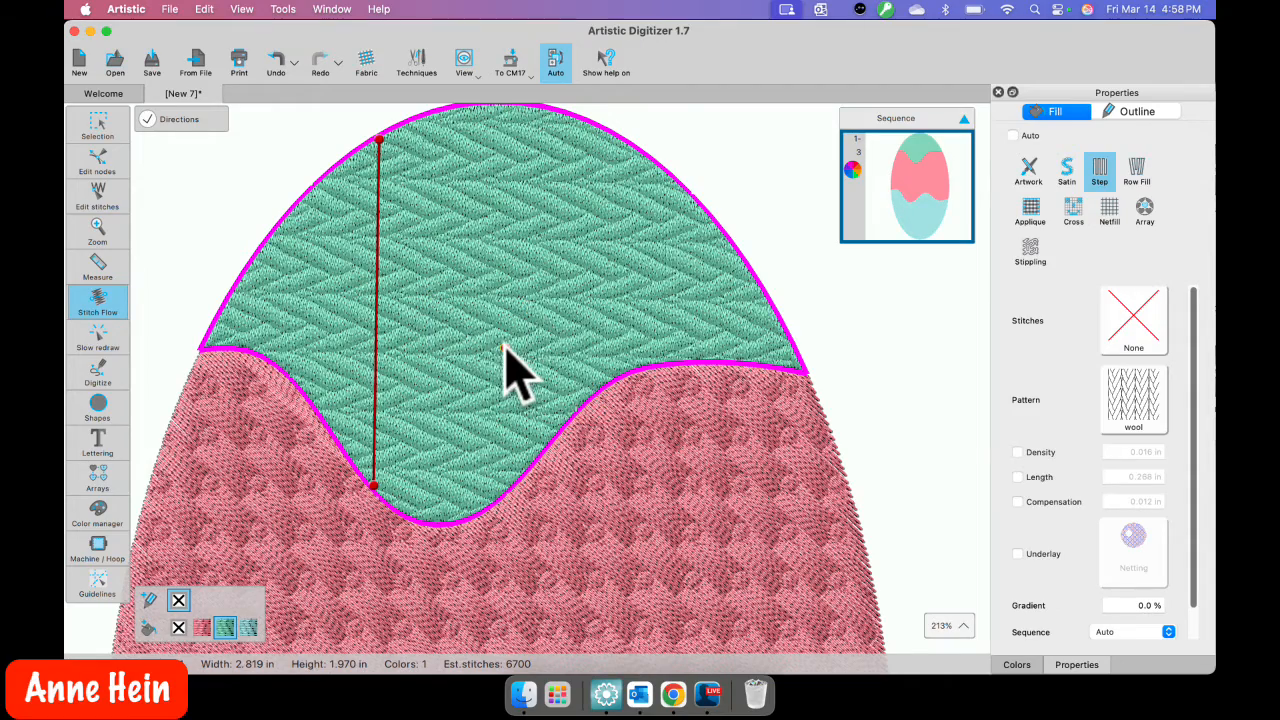
# Step: Draw a short stitch direction line in the middle of the baby blue bottom piece and adjust it to vertical
pyautogui.scroll(-2, 508, 375)
pyautogui.scroll(-15, 527, 398)
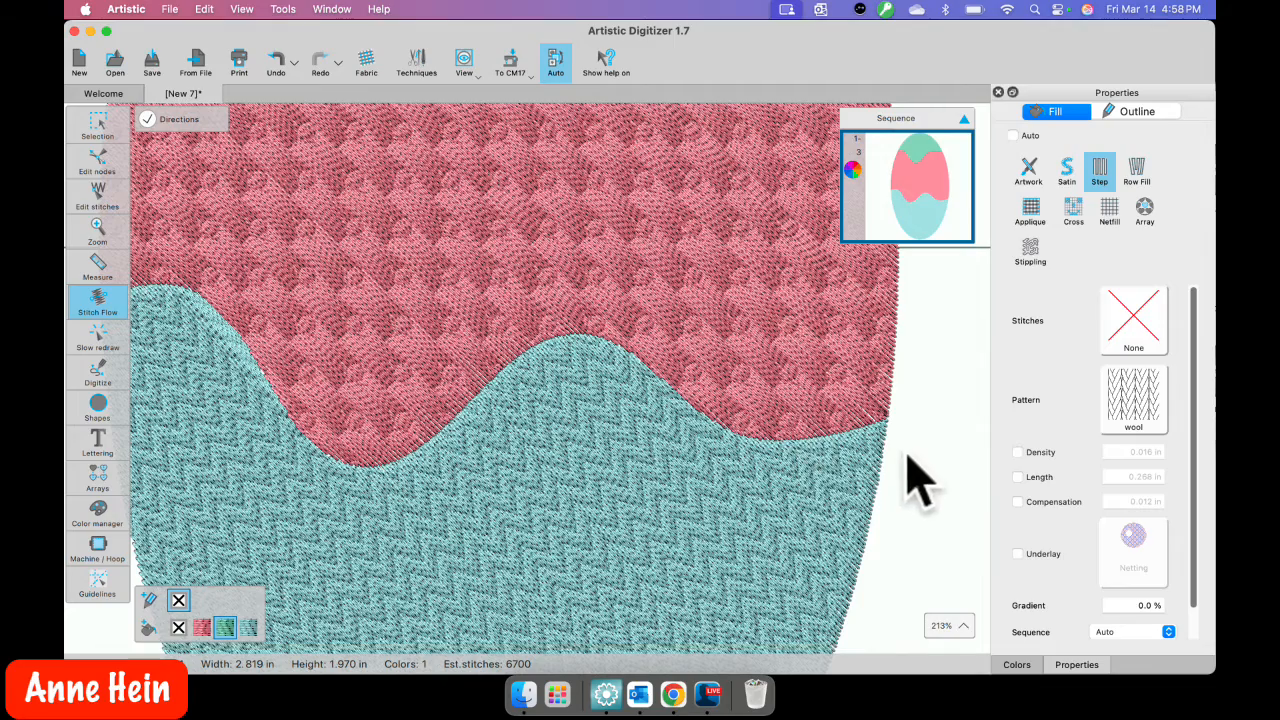
pyautogui.scroll(-10, 523, 503)
pyautogui.click(485, 463)
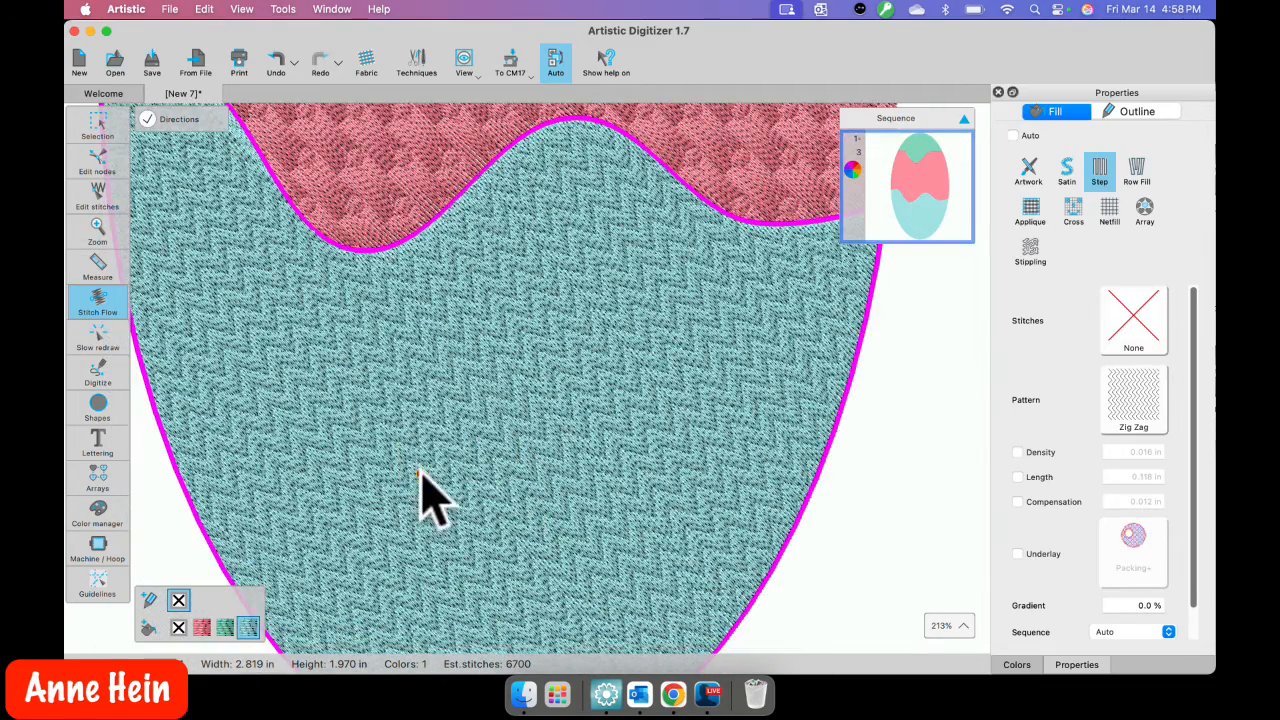
pyautogui.scroll(-3, 420, 482)
pyautogui.moveTo(448, 469)
pyautogui.mouseDown()
pyautogui.moveTo(490, 467)
pyautogui.moveTo(457, 425)
pyautogui.moveTo(434, 422)
pyautogui.mouseUp()
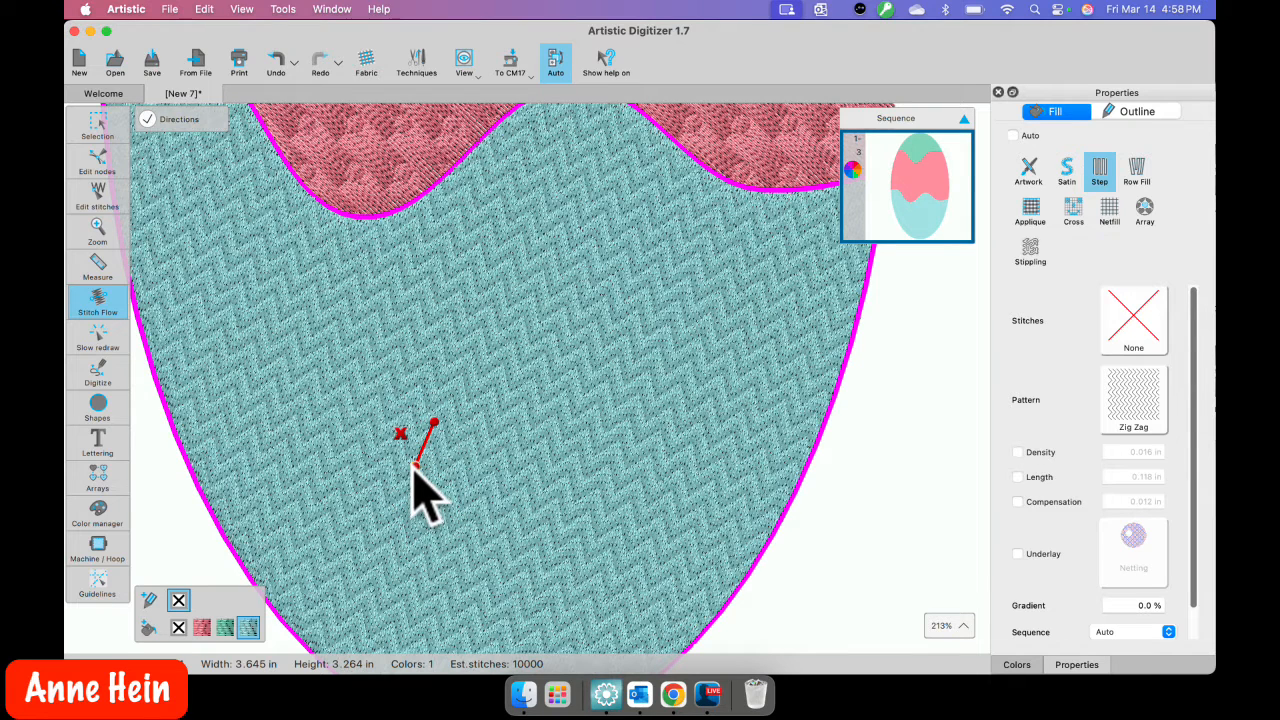
pyautogui.moveTo(433, 470); pyautogui.dragTo(433, 470)
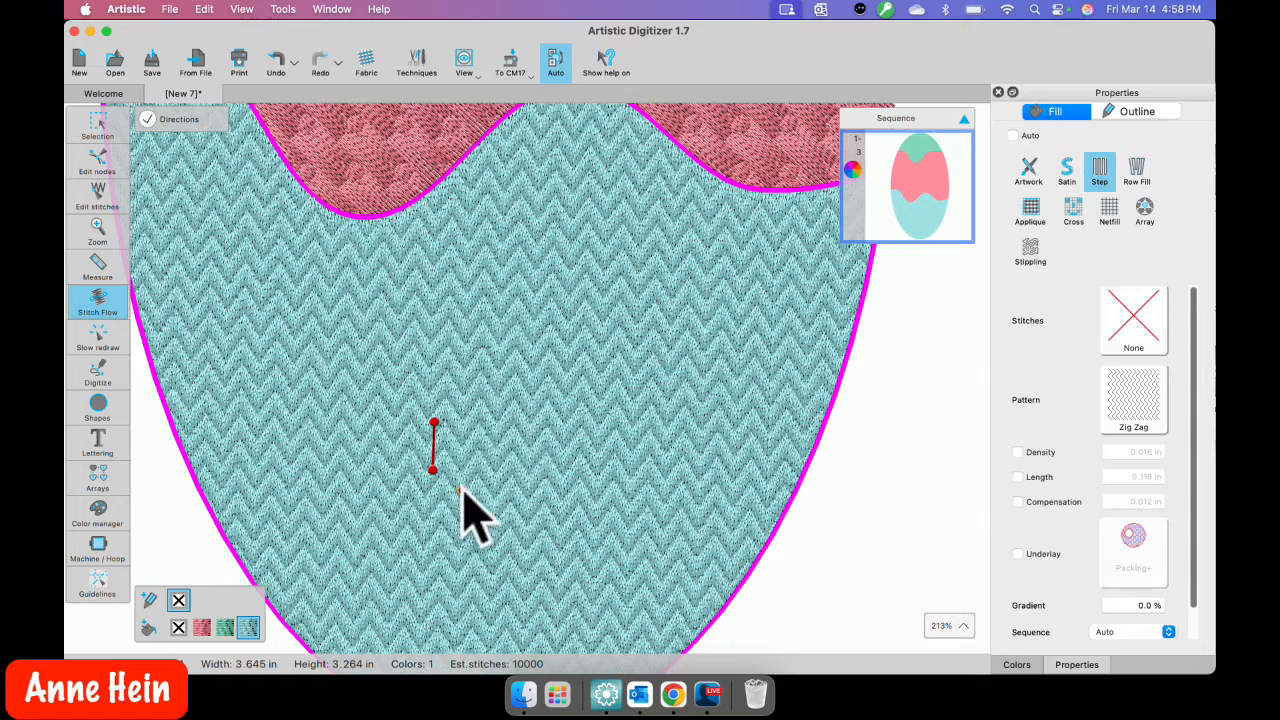
# Step: Place a short horizontal stitch direction line near the bottom piece's lower tip and turn it vertical
pyautogui.scroll(-3, 505, 500)
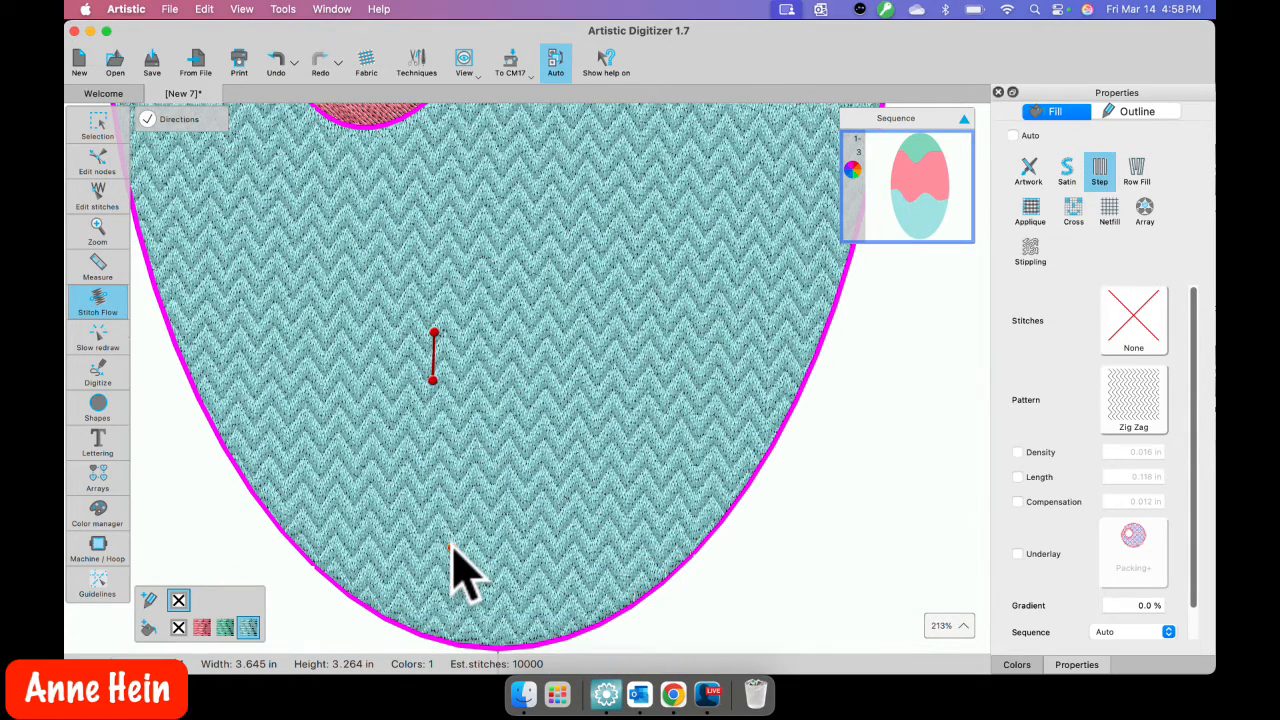
pyautogui.moveTo(438, 578)
pyautogui.mouseDown()
pyautogui.moveTo(472, 575)
pyautogui.moveTo(529, 417)
pyautogui.mouseUp()
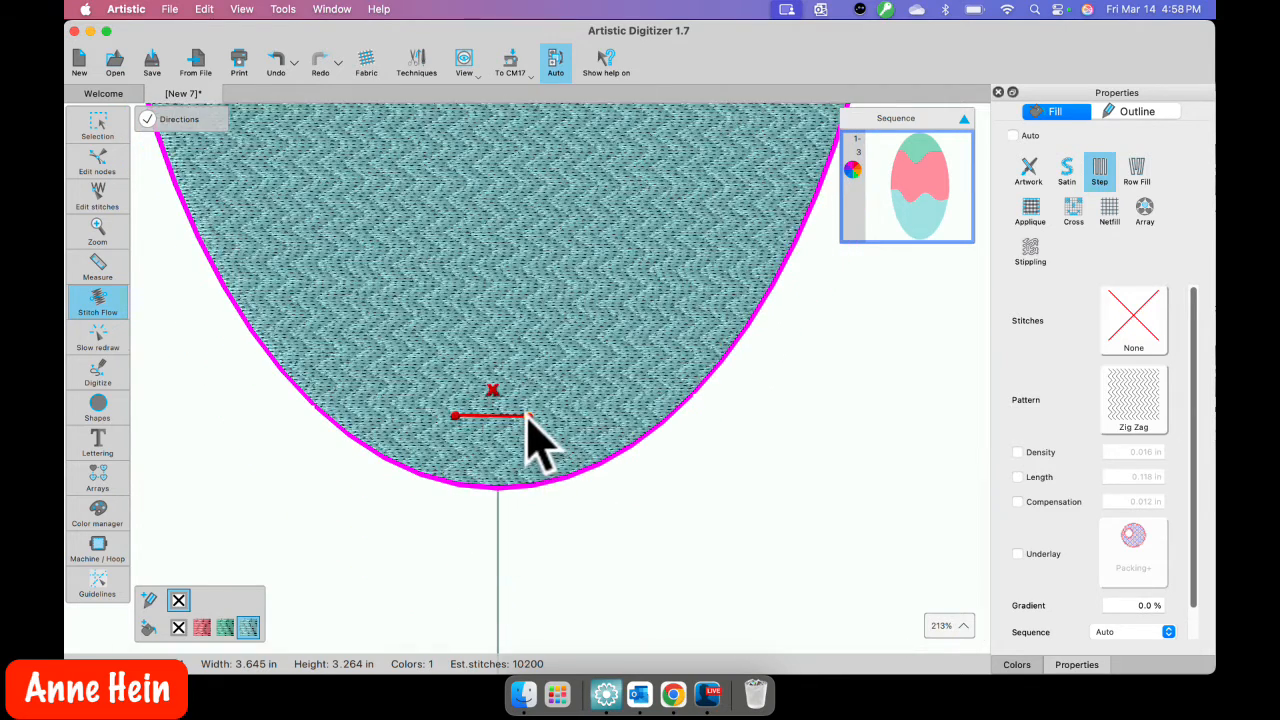
pyautogui.moveTo(527, 421); pyautogui.dragTo(455, 360)
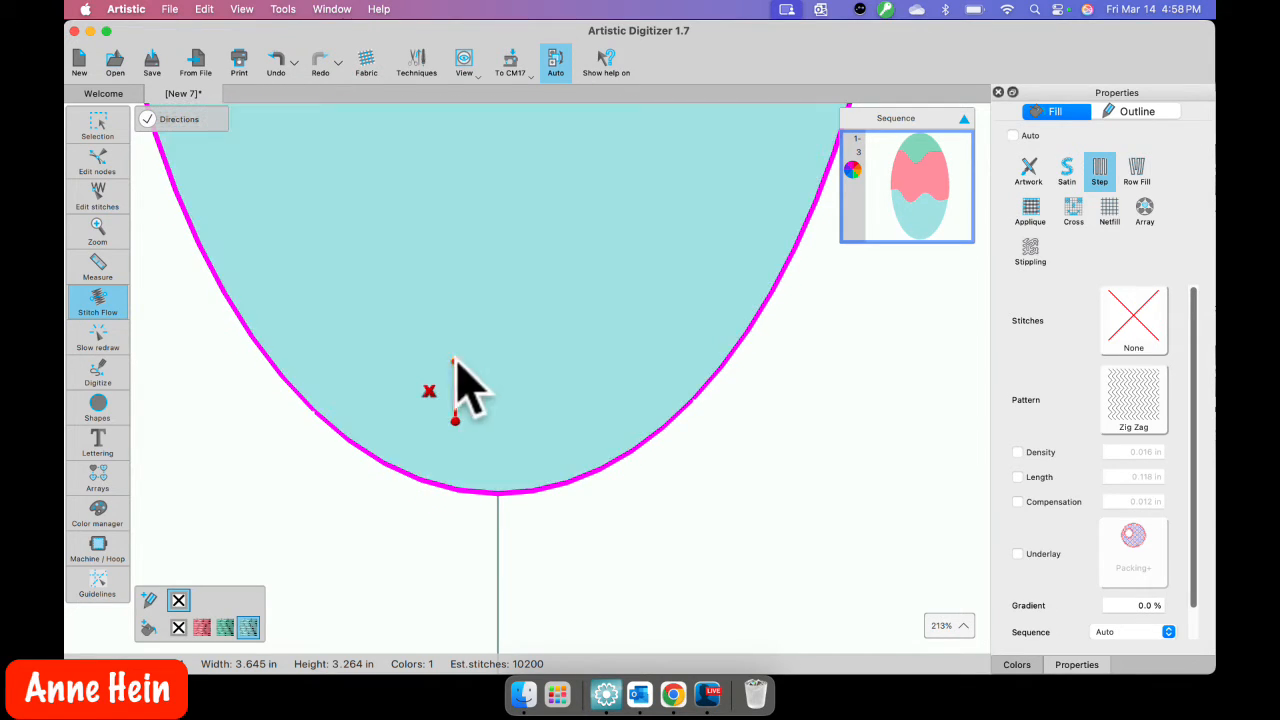
# Step: Bend the short stitch direction line near the bottom piece's lower tip into a curve, and remove the line
pyautogui.moveTo(452, 452)
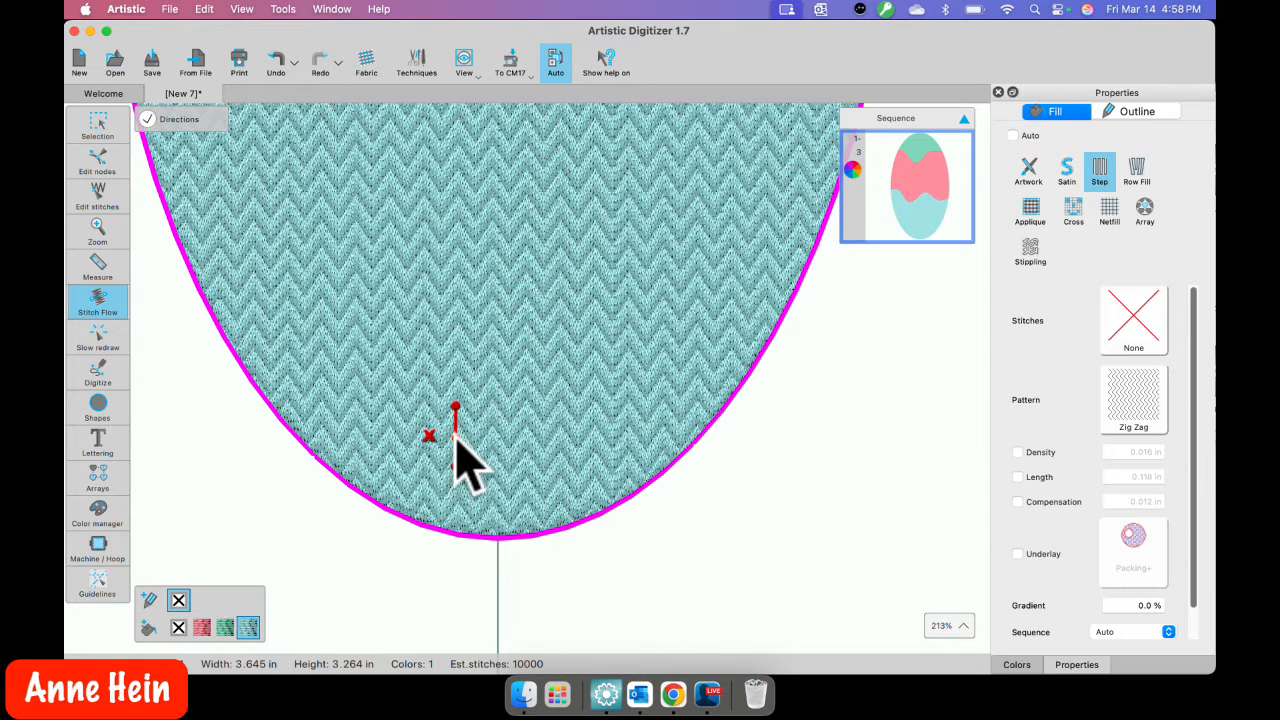
pyautogui.moveTo(455, 438); pyautogui.dragTo(463, 437)
pyautogui.scroll(5, 505, 460)
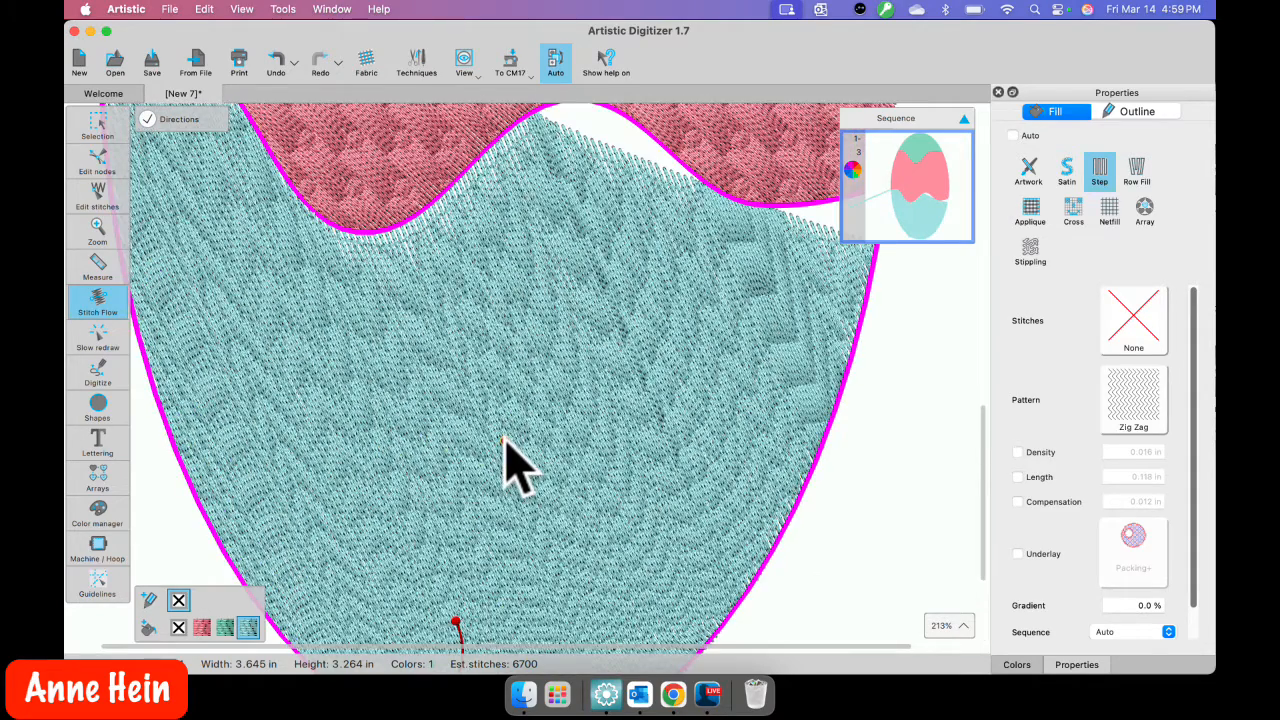
pyautogui.scroll(-4, 512, 458)
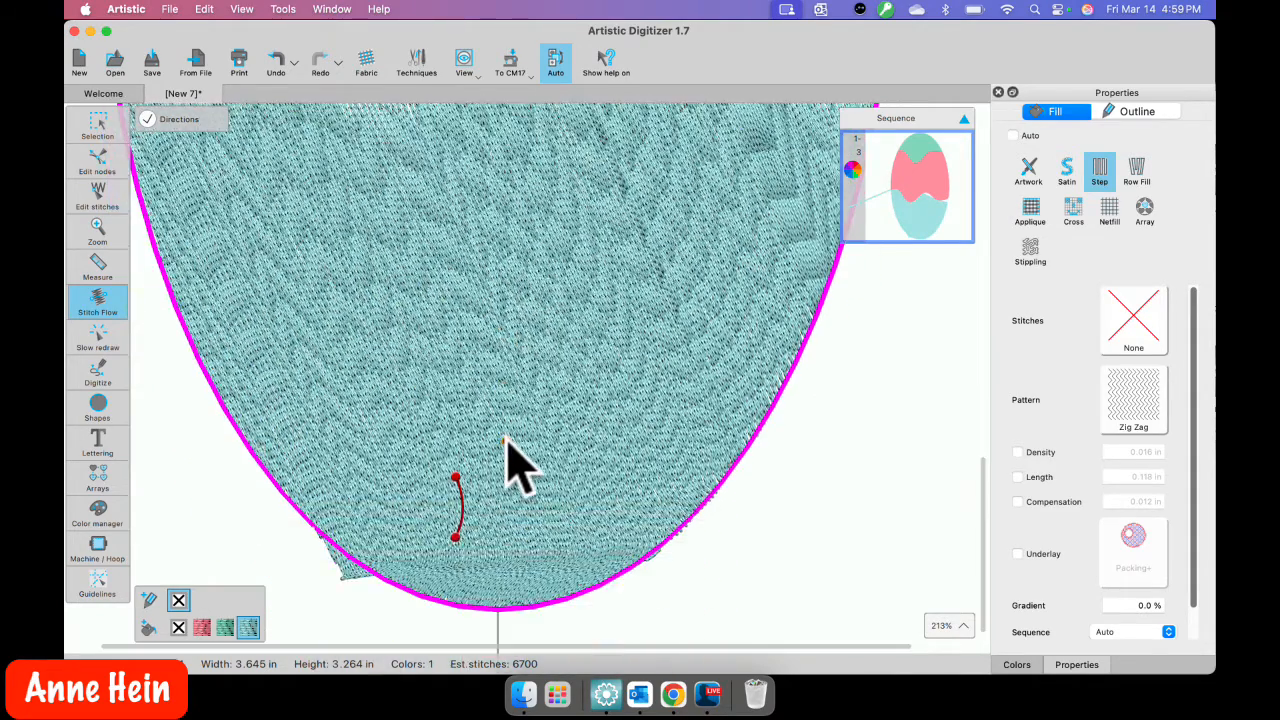
pyautogui.moveTo(456, 537); pyautogui.dragTo(434, 516)
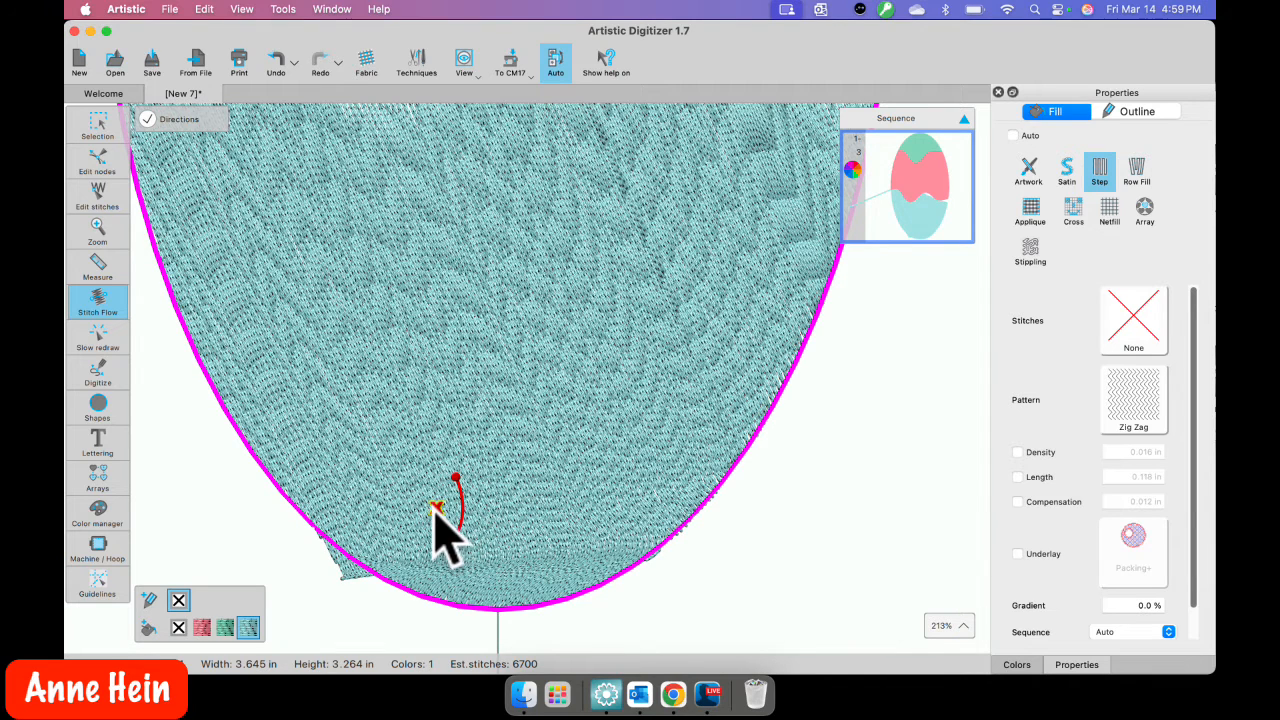
# Step: Draw a short vertical stitch direction line in the middle of the bottom piece and bend it into a slight curve bulging left
pyautogui.moveTo(497, 228); pyautogui.dragTo(497, 258)
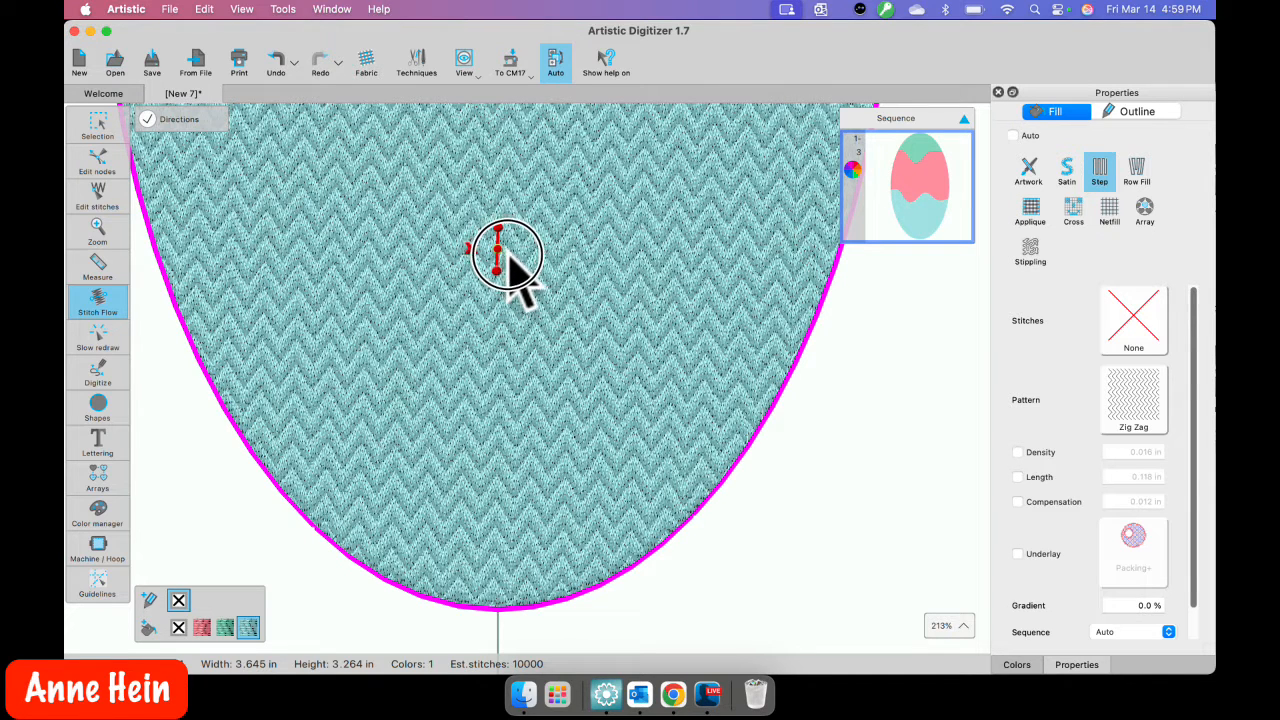
pyautogui.moveTo(508, 255); pyautogui.dragTo(510, 262)
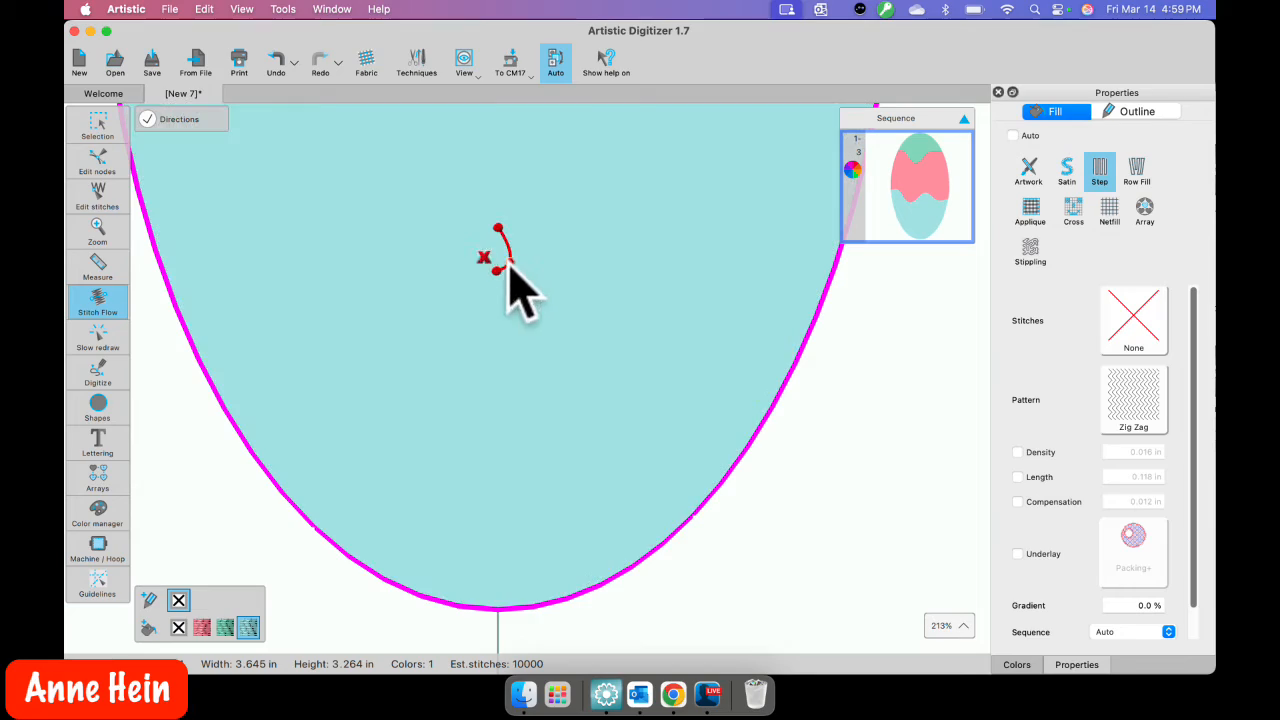
pyautogui.scroll(3, 530, 360)
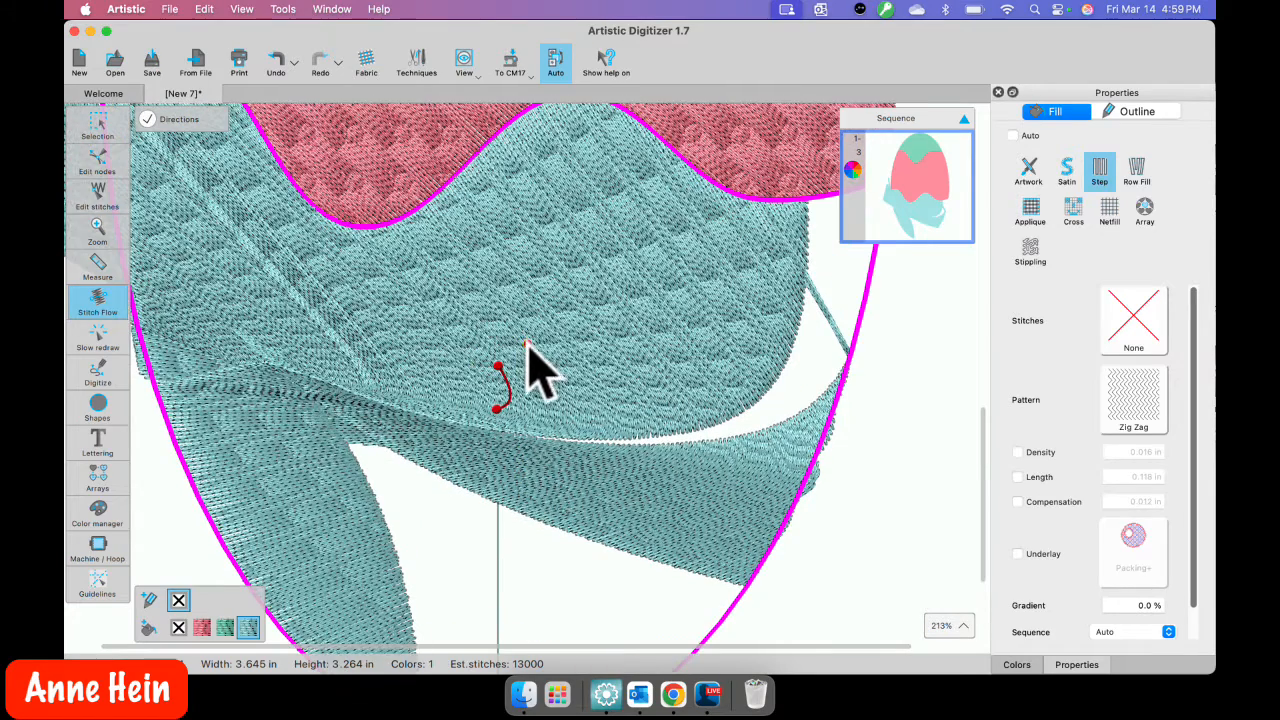
pyautogui.moveTo(510, 399); pyautogui.dragTo(500, 392)
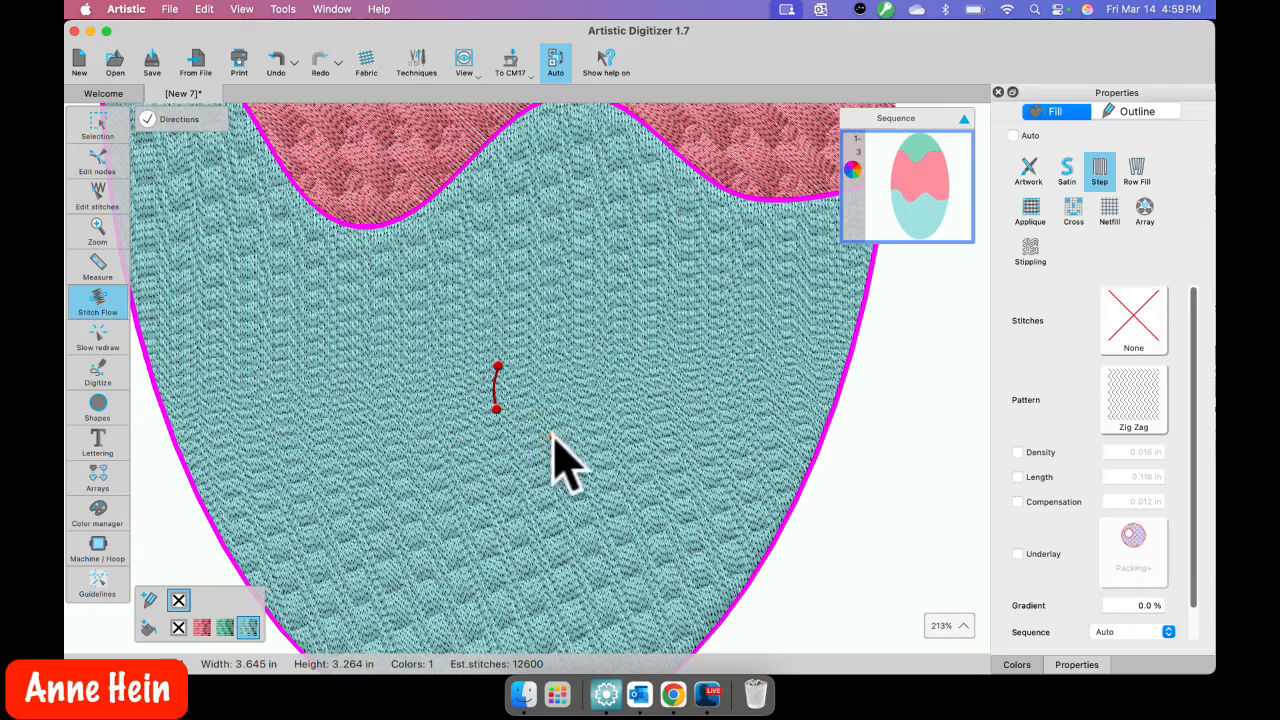
pyautogui.scroll(2, 551, 437)
pyautogui.scroll(-5, 551, 437)
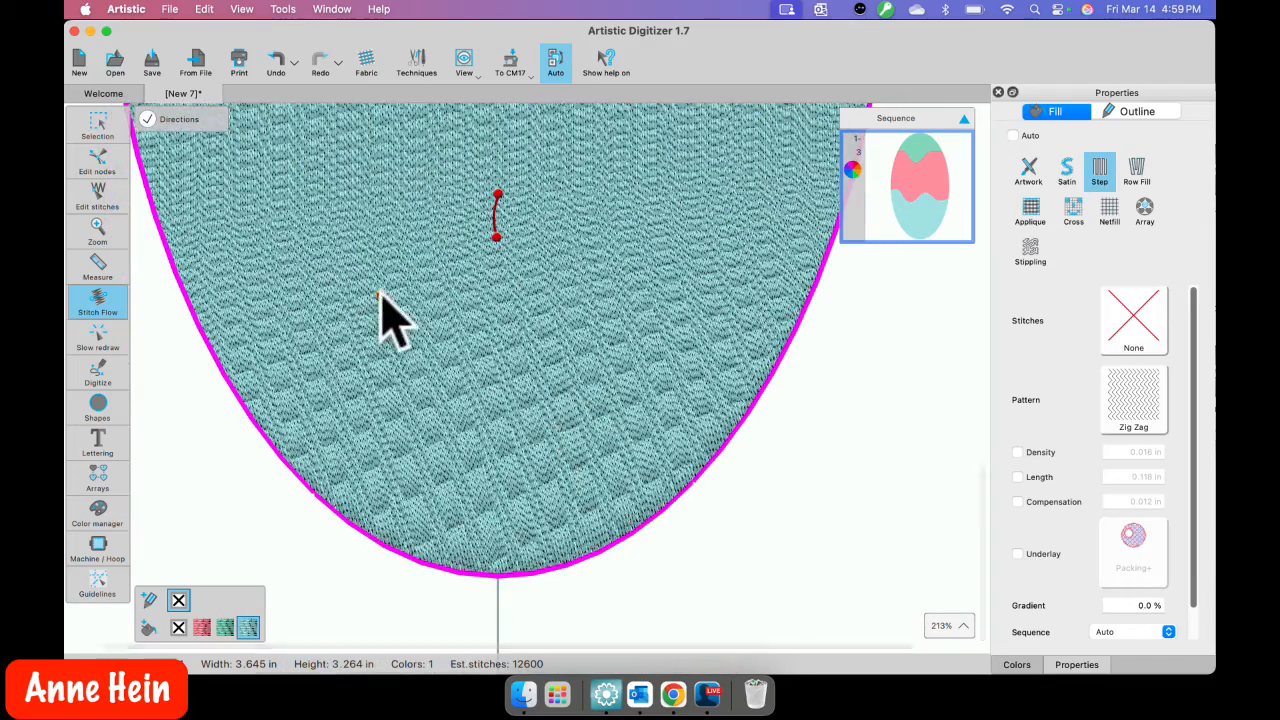
pyautogui.scroll(3, 396, 318)
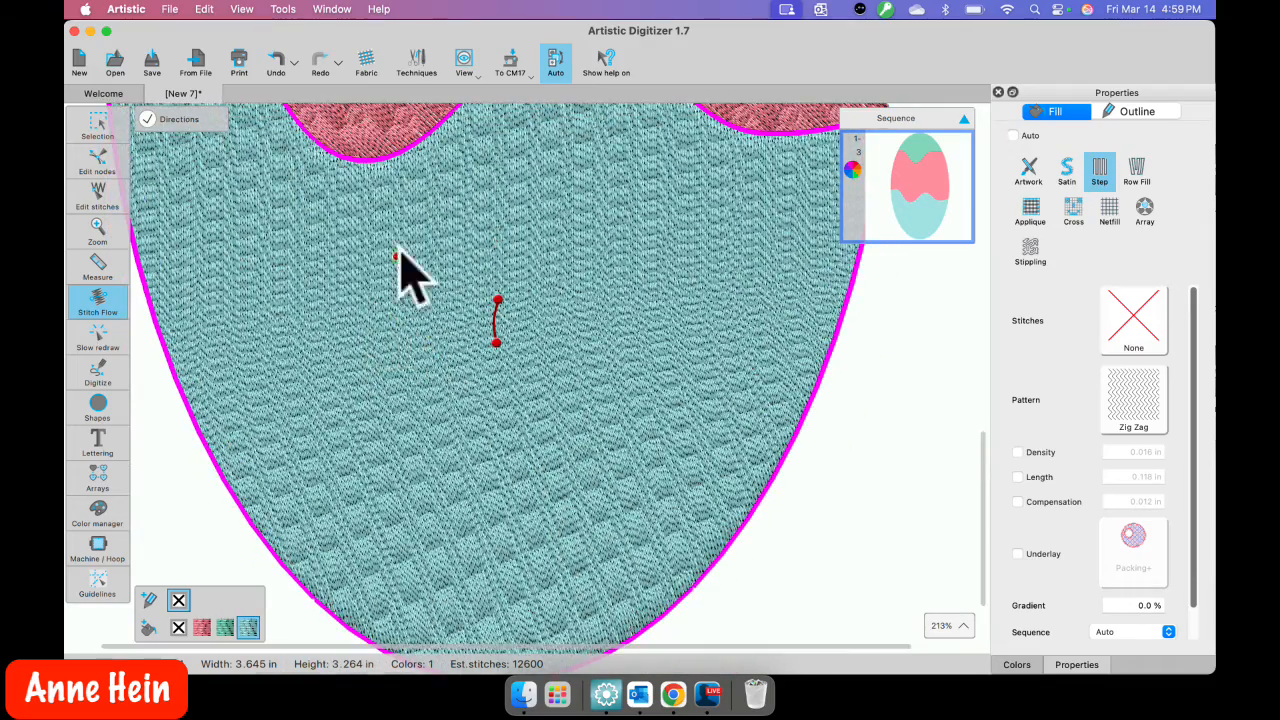
# Step: Leave Stitch Flow for the Selection tool and deselect the bottom piece of the ellipse
pyautogui.click(90, 125)
pyautogui.scroll(5, 495, 320)
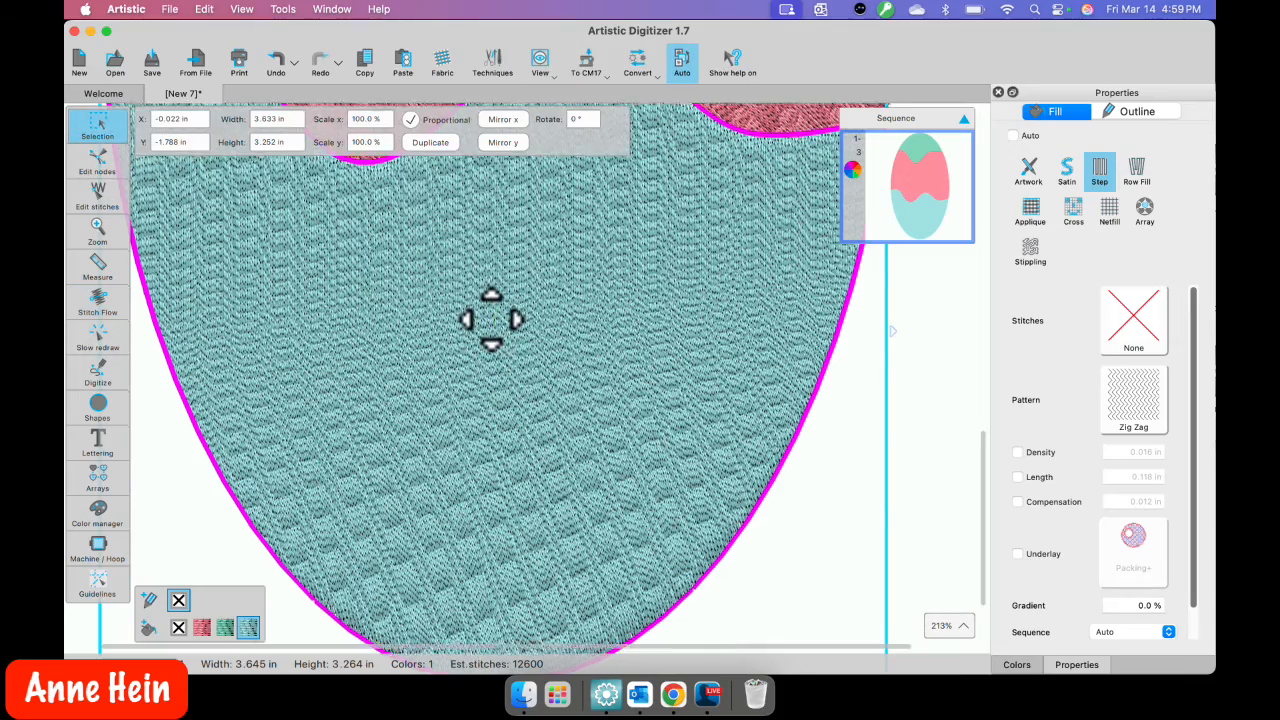
pyautogui.scroll(-5, 523, 336)
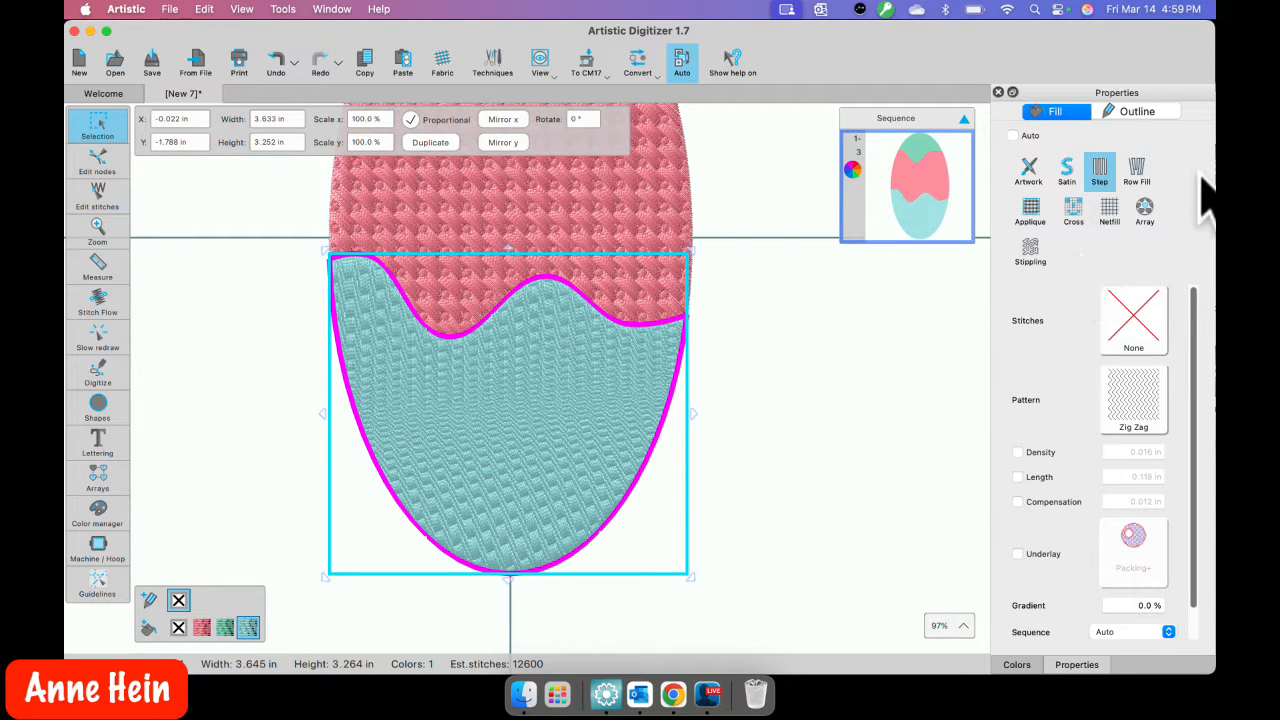
pyautogui.scroll(-3, 536, 248)
pyautogui.scroll(5, 536, 246)
pyautogui.click(655, 266)
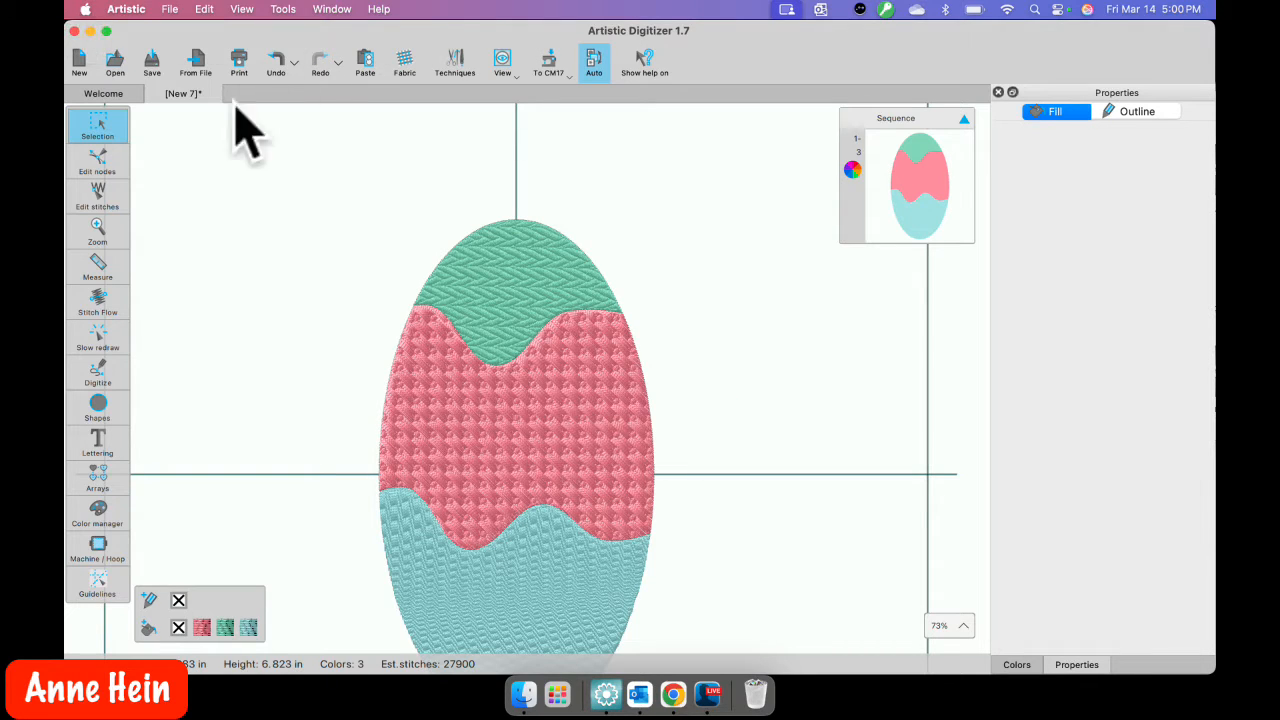
# Step: Start a new design and bring the Finder window into view beside its hoop
pyautogui.click(79, 62)
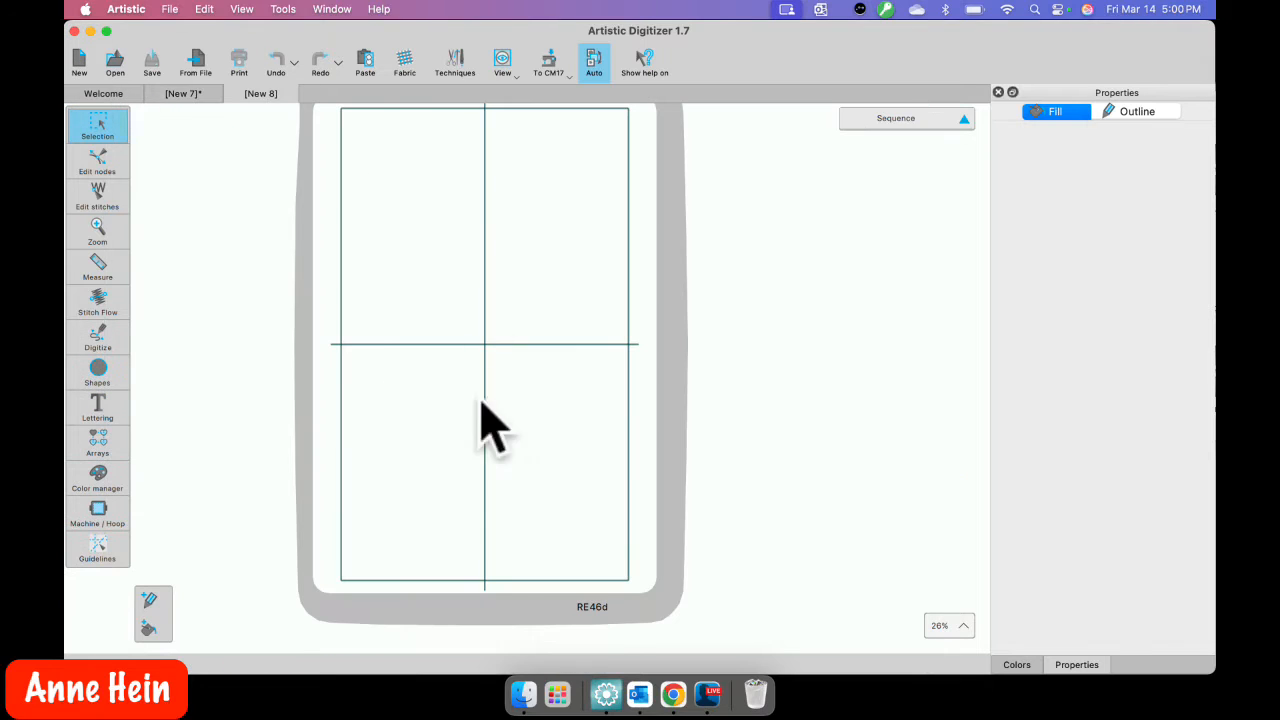
pyautogui.click(524, 692)
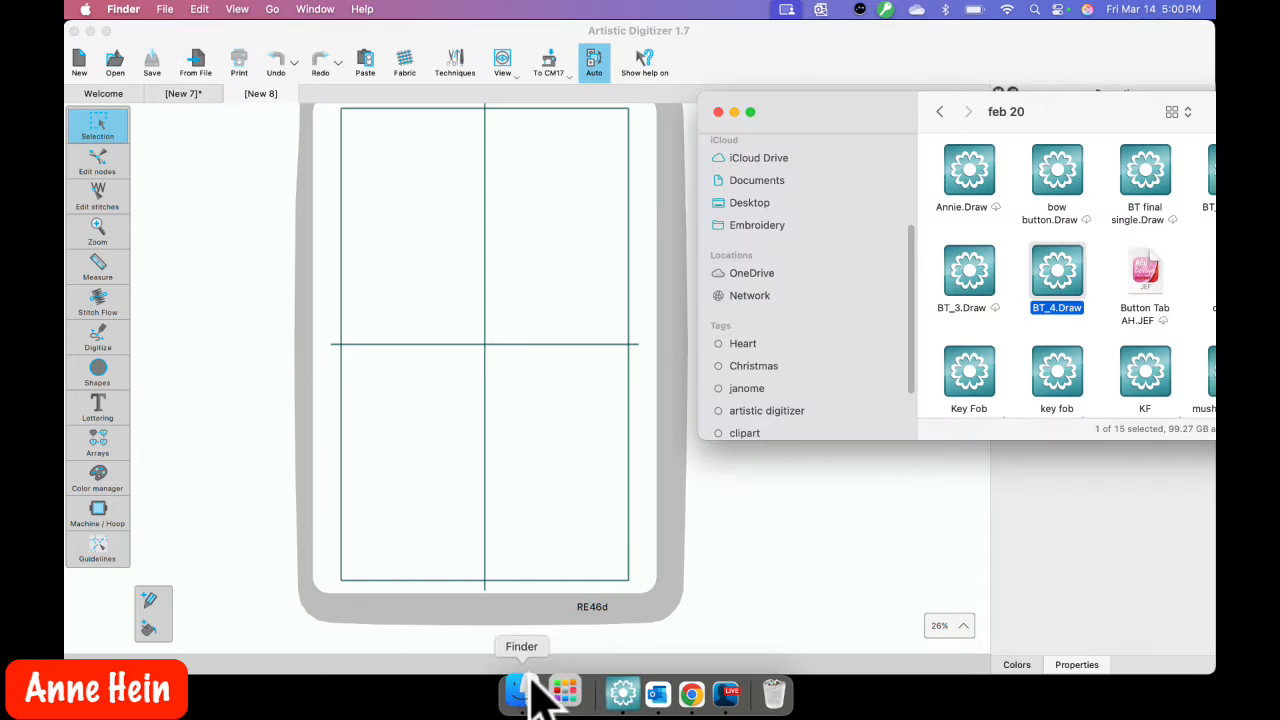
pyautogui.moveTo(1090, 108); pyautogui.dragTo(972, 109)
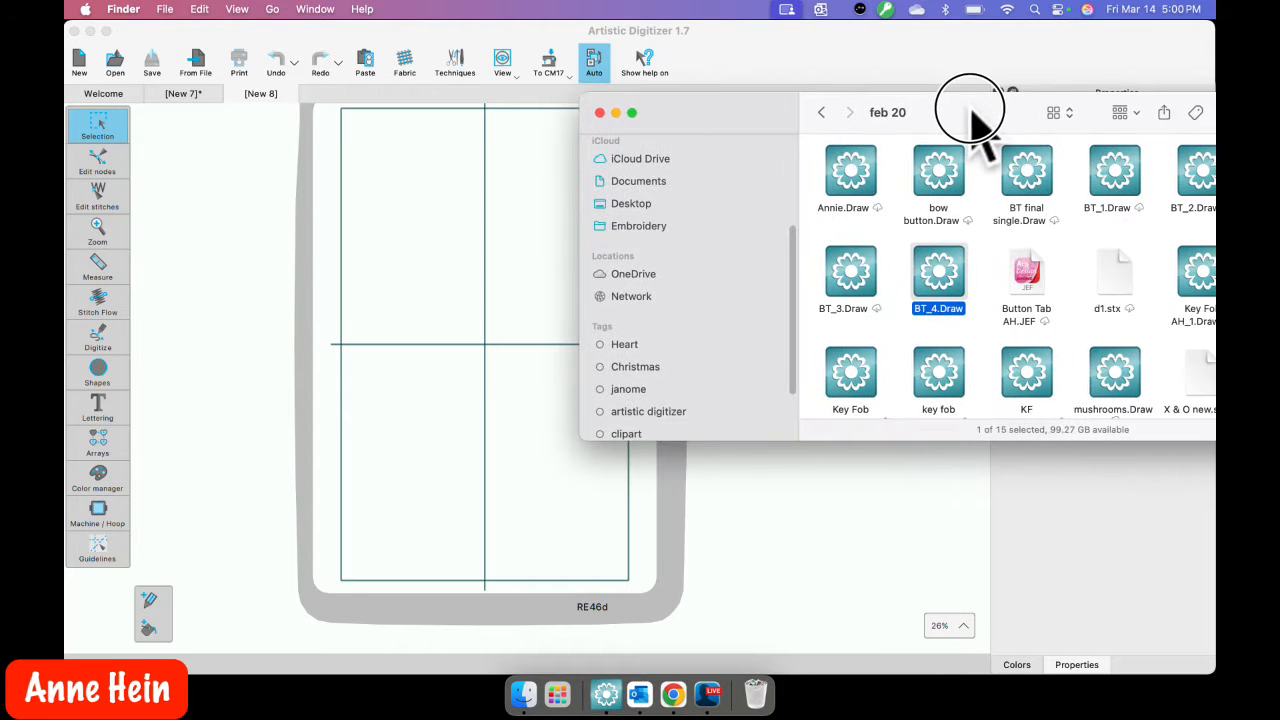
# Step: Look through the February, 2025 LIVE, March, march 6, Desktop and OneDrive folders for the design artwork
pyautogui.click(822, 113)
pyautogui.moveTo(984, 118); pyautogui.dragTo(887, 123)
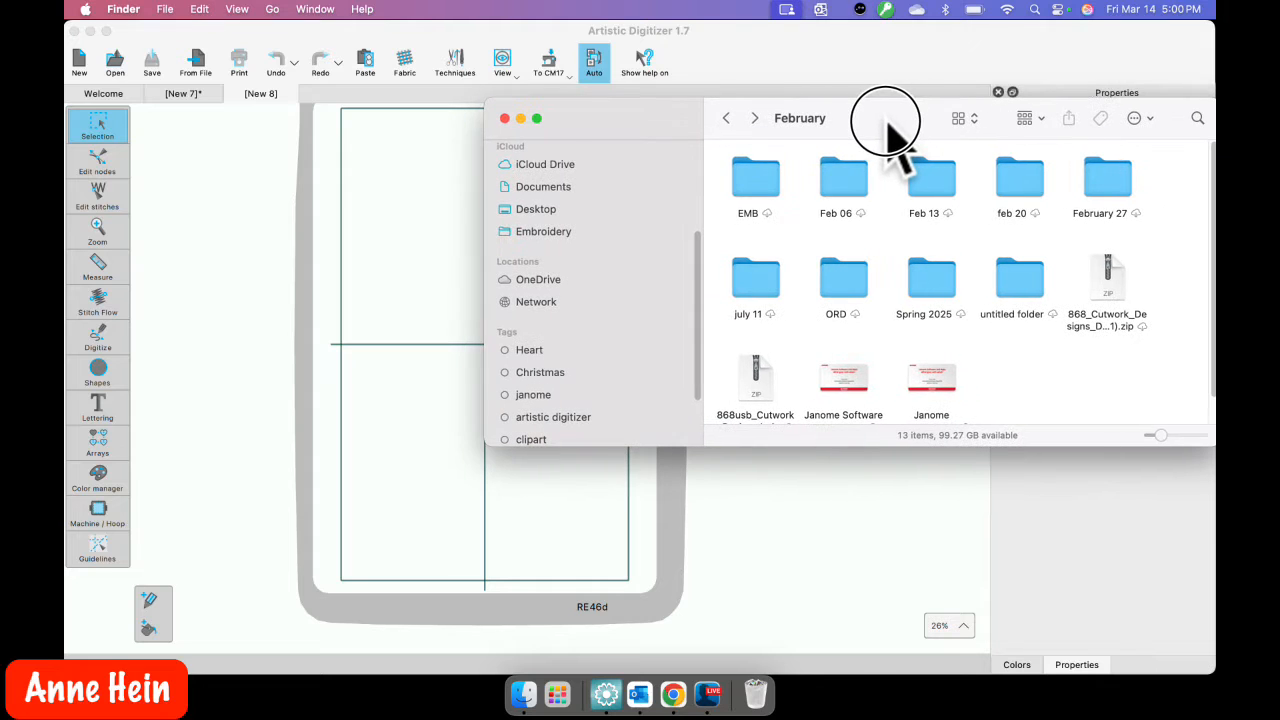
pyautogui.click(726, 118)
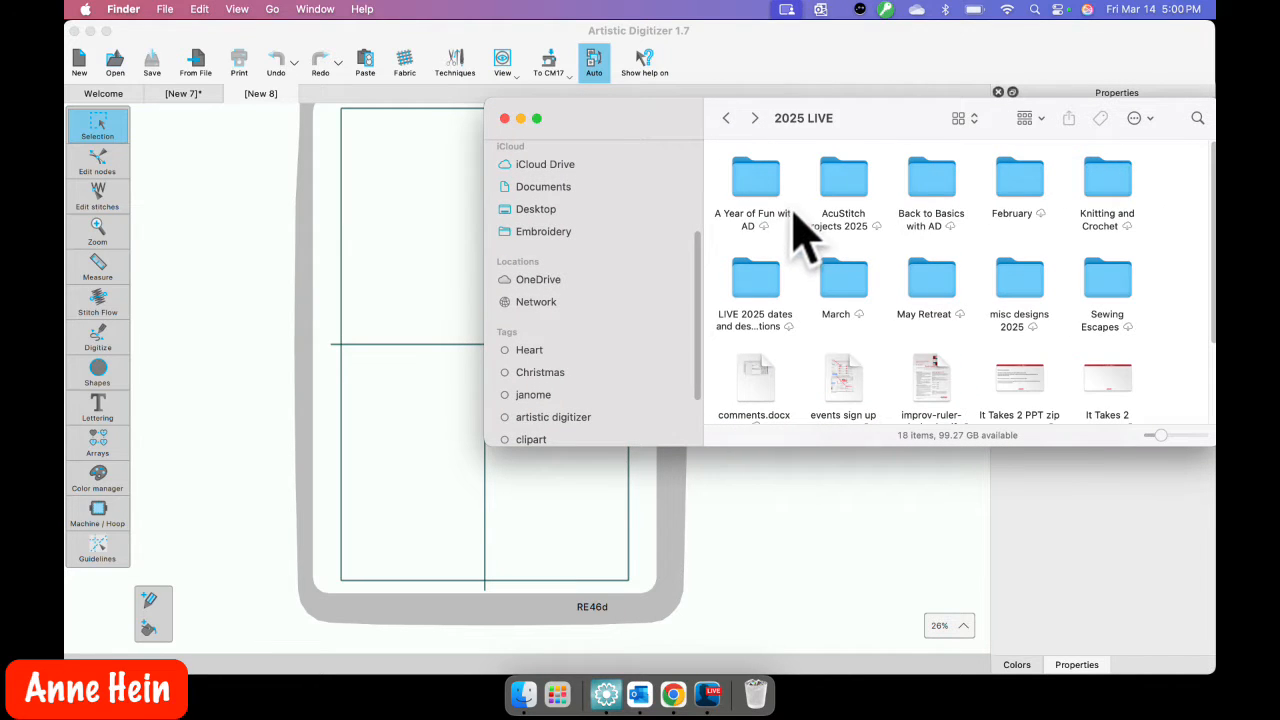
pyautogui.doubleClick(842, 288)
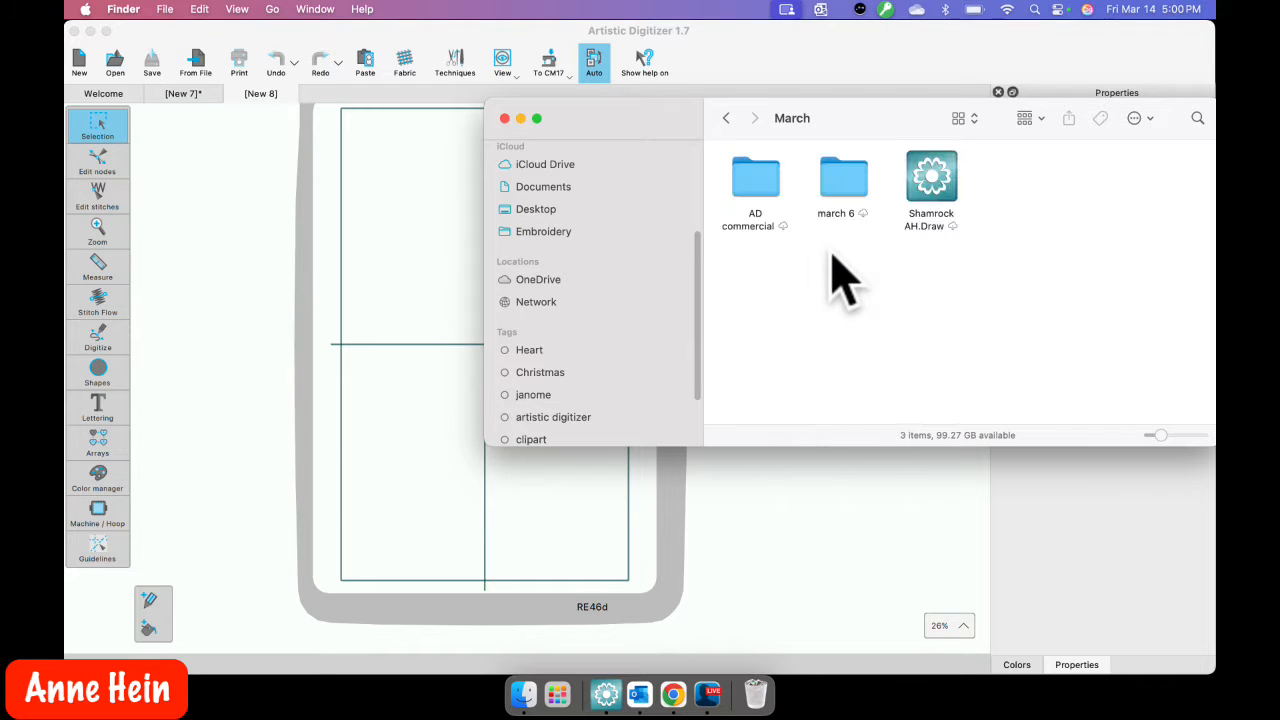
pyautogui.click(846, 194)
pyautogui.doubleClick(846, 194)
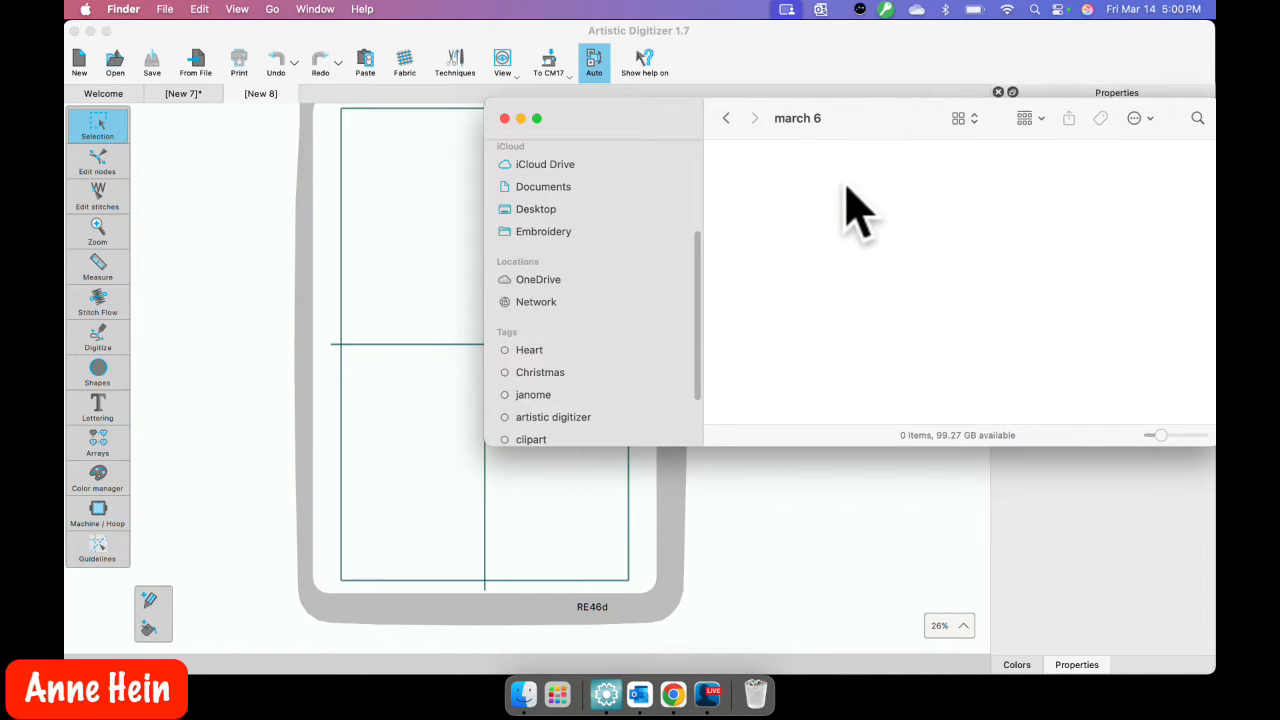
pyautogui.click(728, 118)
pyautogui.click(728, 118)
pyautogui.click(728, 118)
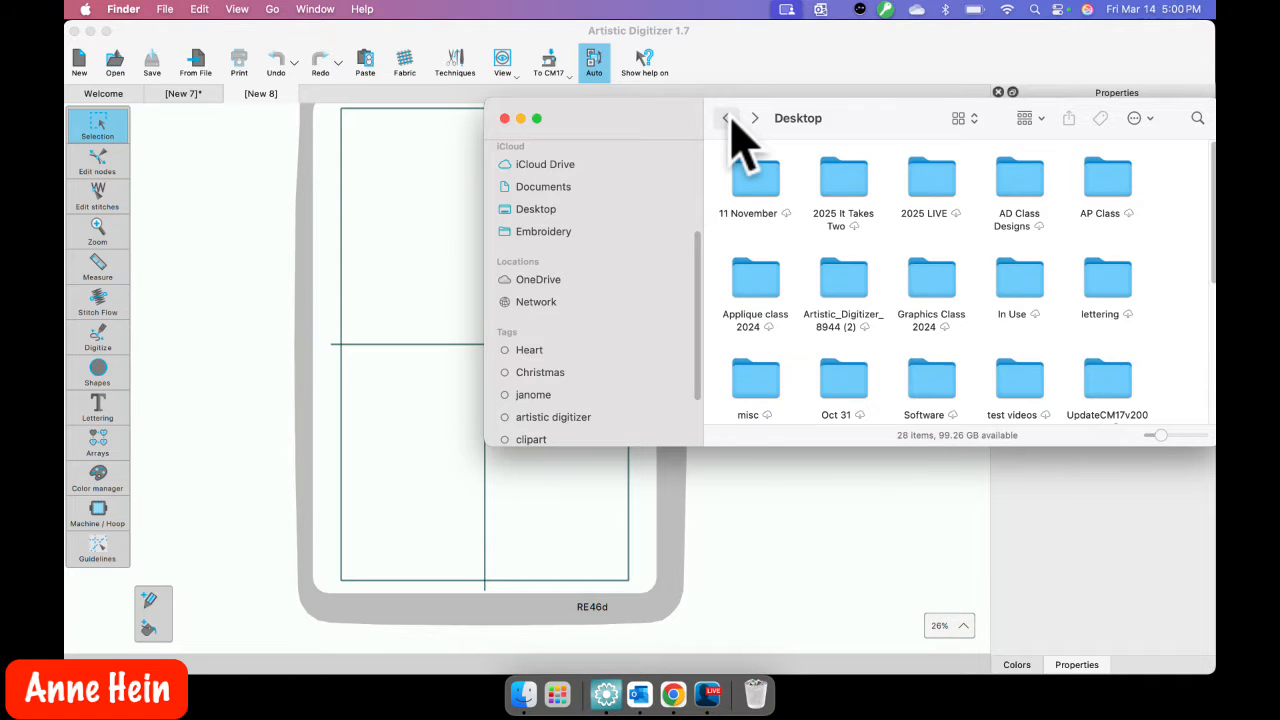
pyautogui.click(938, 200)
pyautogui.doubleClick(938, 200)
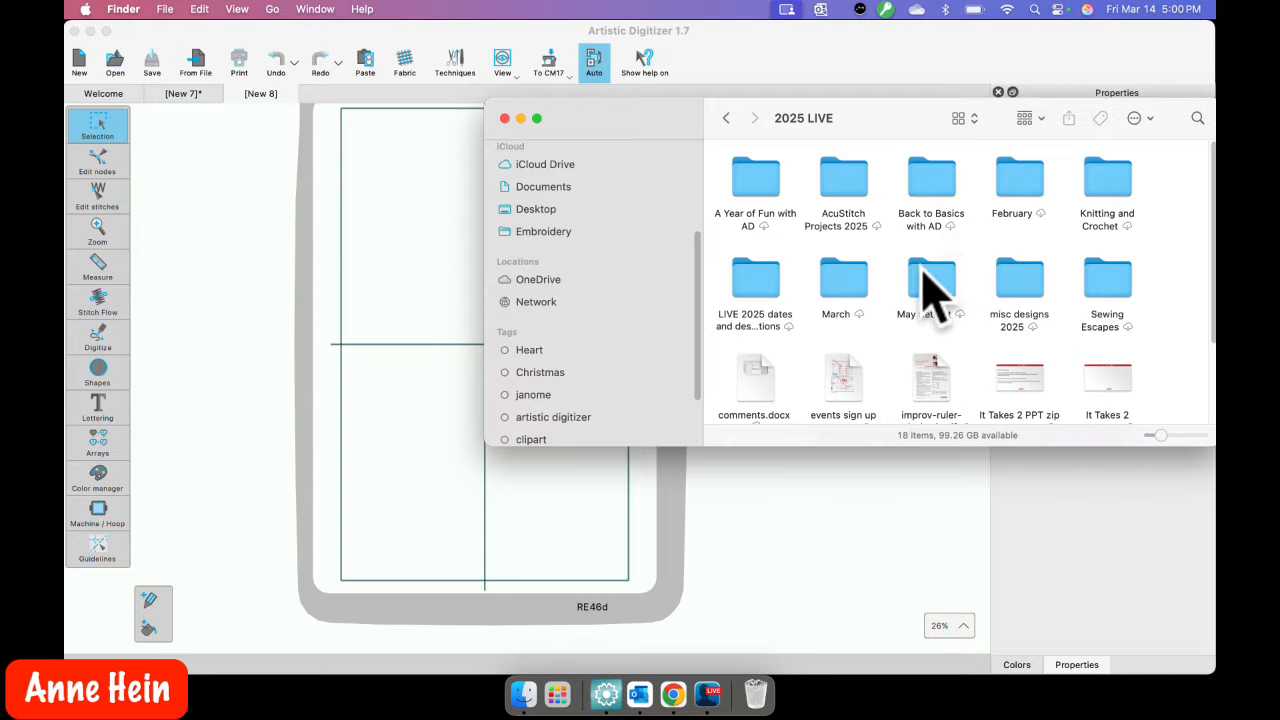
pyautogui.scroll(-3, 955, 272)
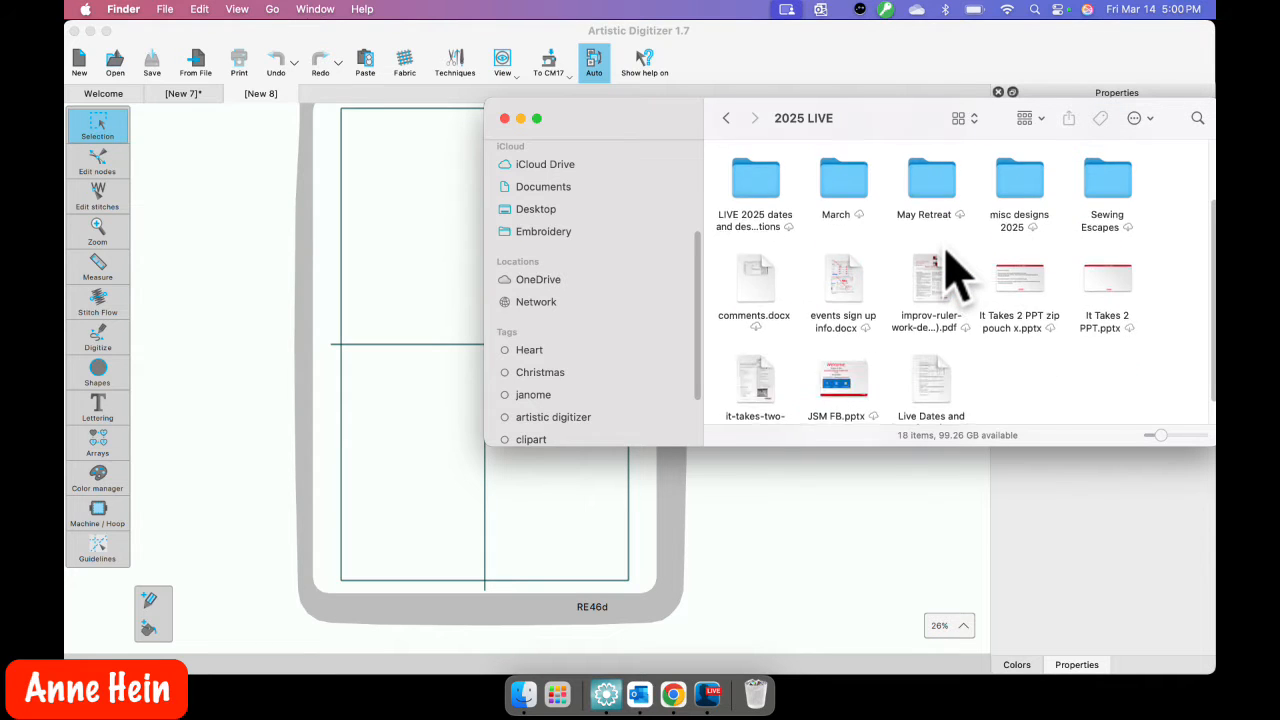
pyautogui.scroll(3, 955, 272)
pyautogui.click(727, 118)
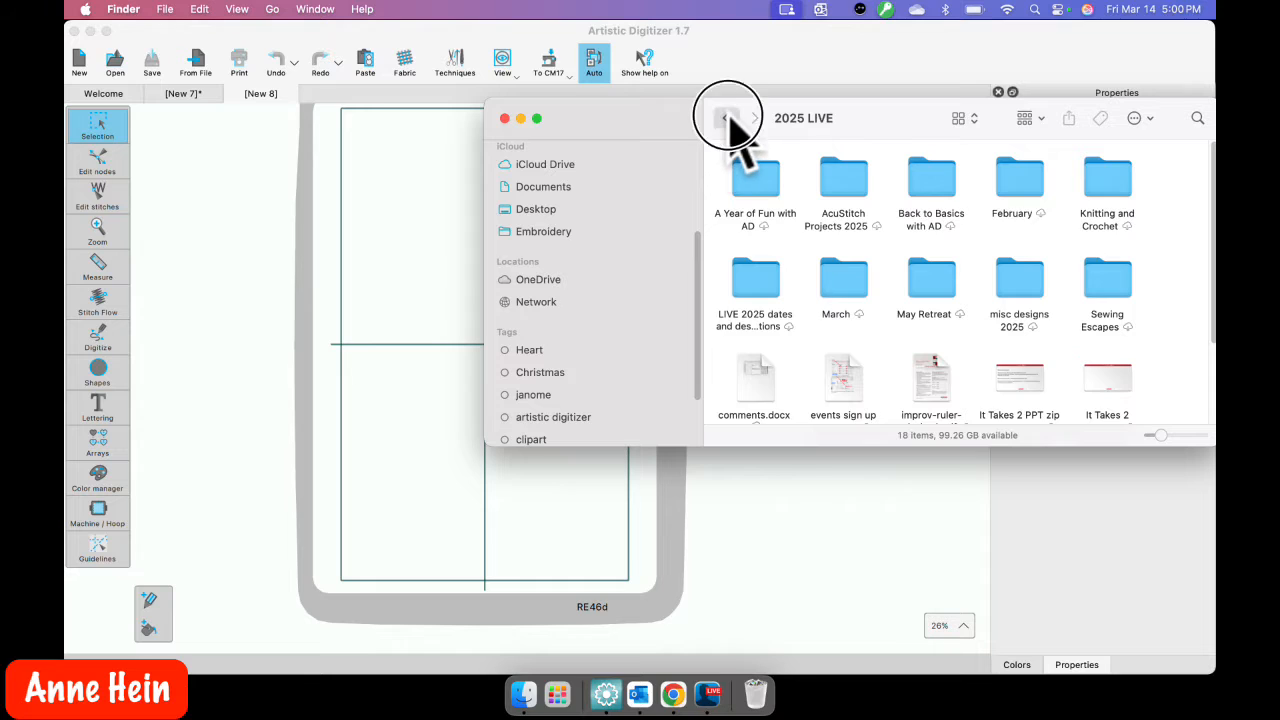
pyautogui.click(727, 118)
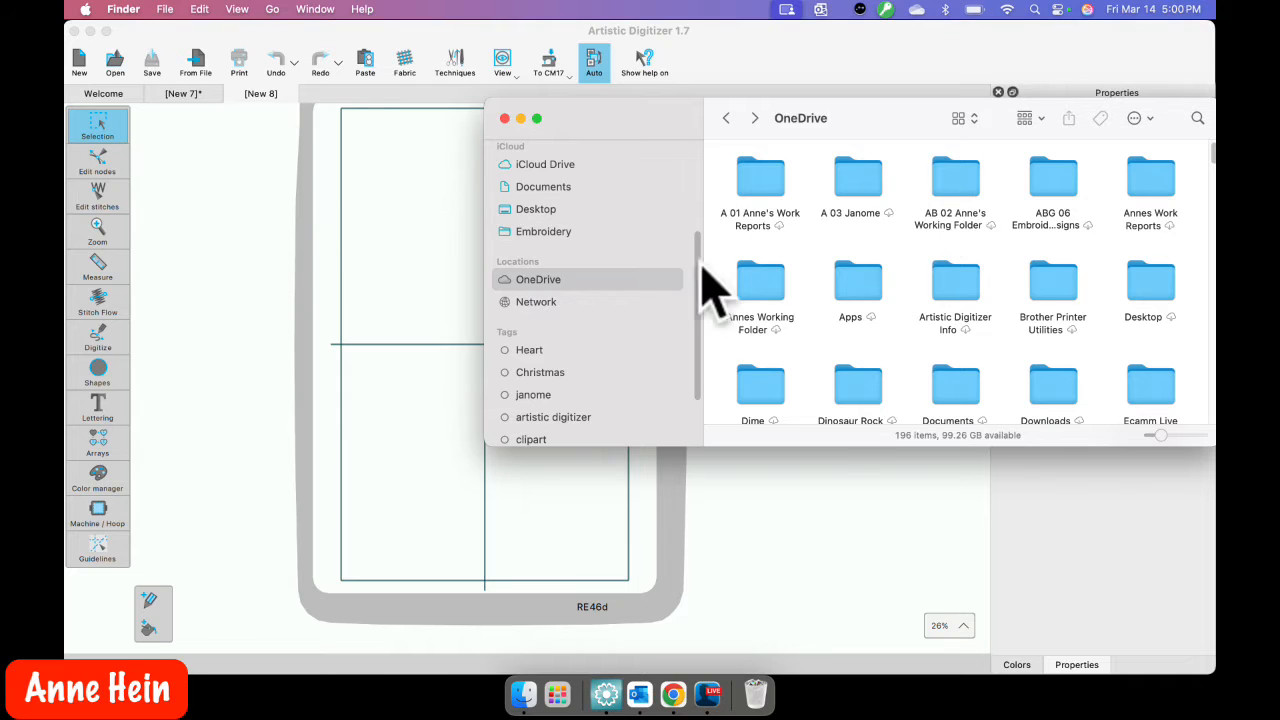
# Step: Open Embroidery, 03 March 2025, March 20, and bring Colorful Spring Flower 1[97].svg into the new design's hoop
pyautogui.click(551, 235)
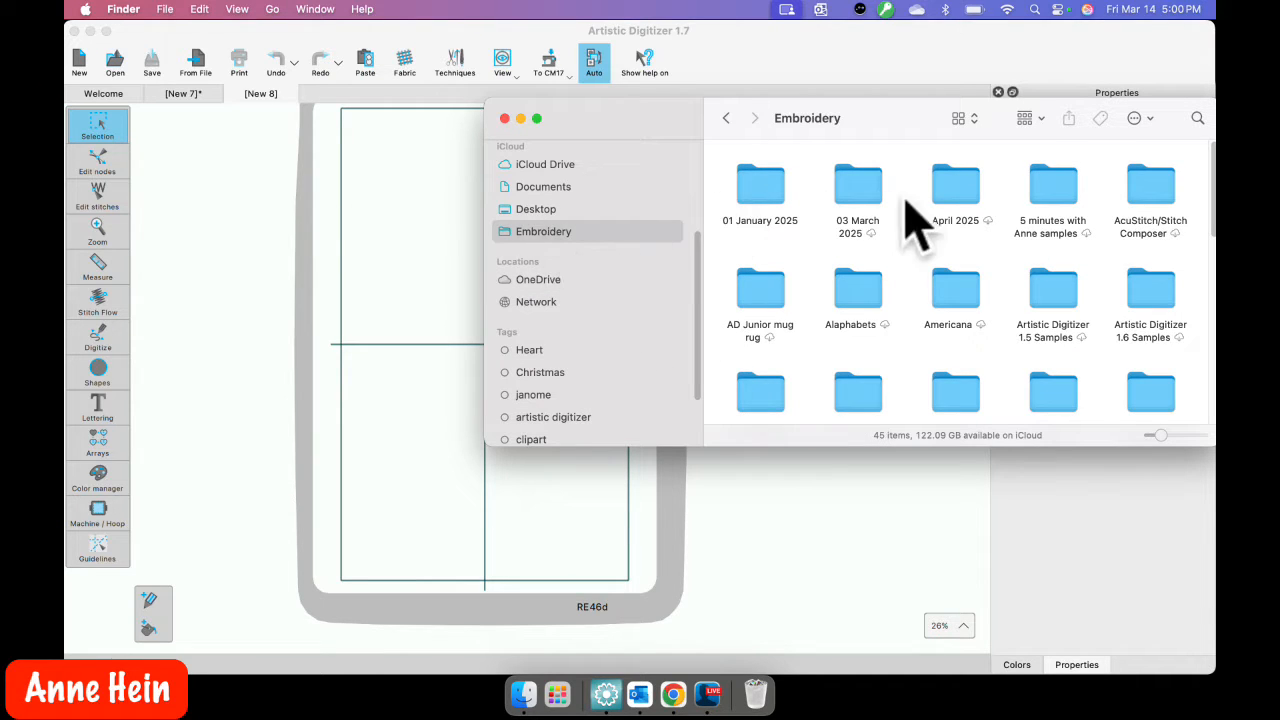
pyautogui.doubleClick(858, 190)
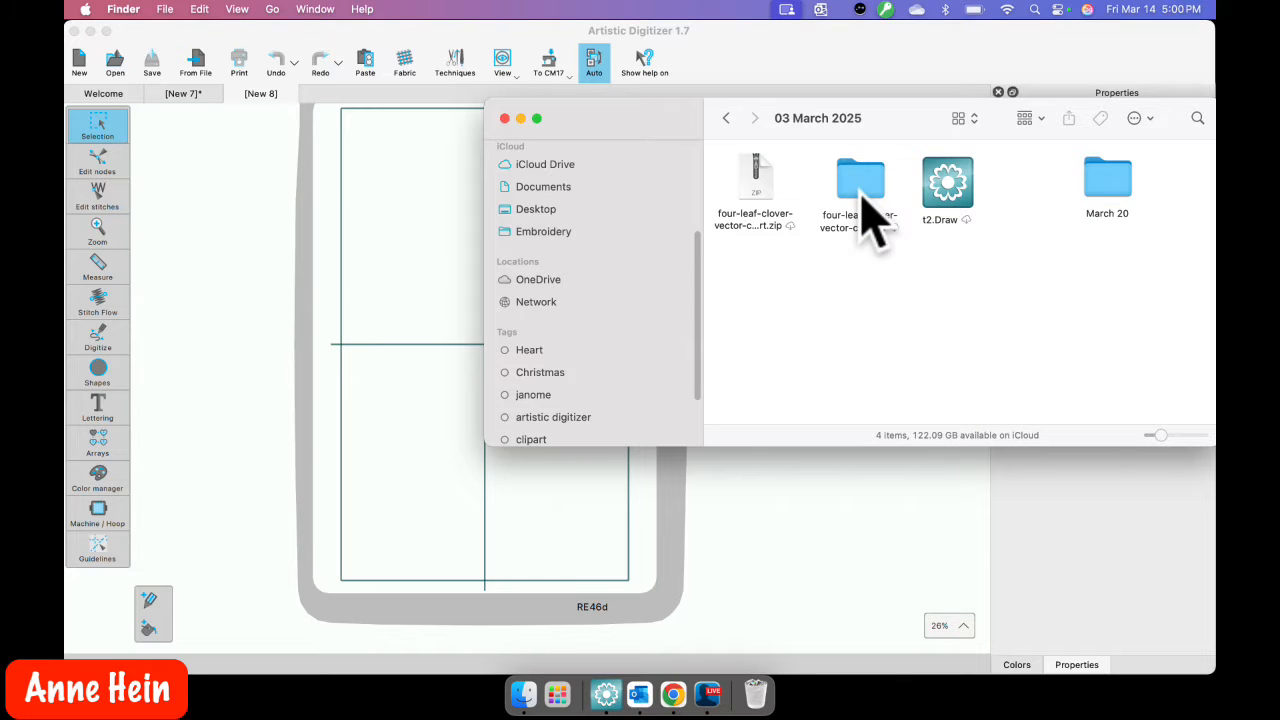
pyautogui.doubleClick(1110, 190)
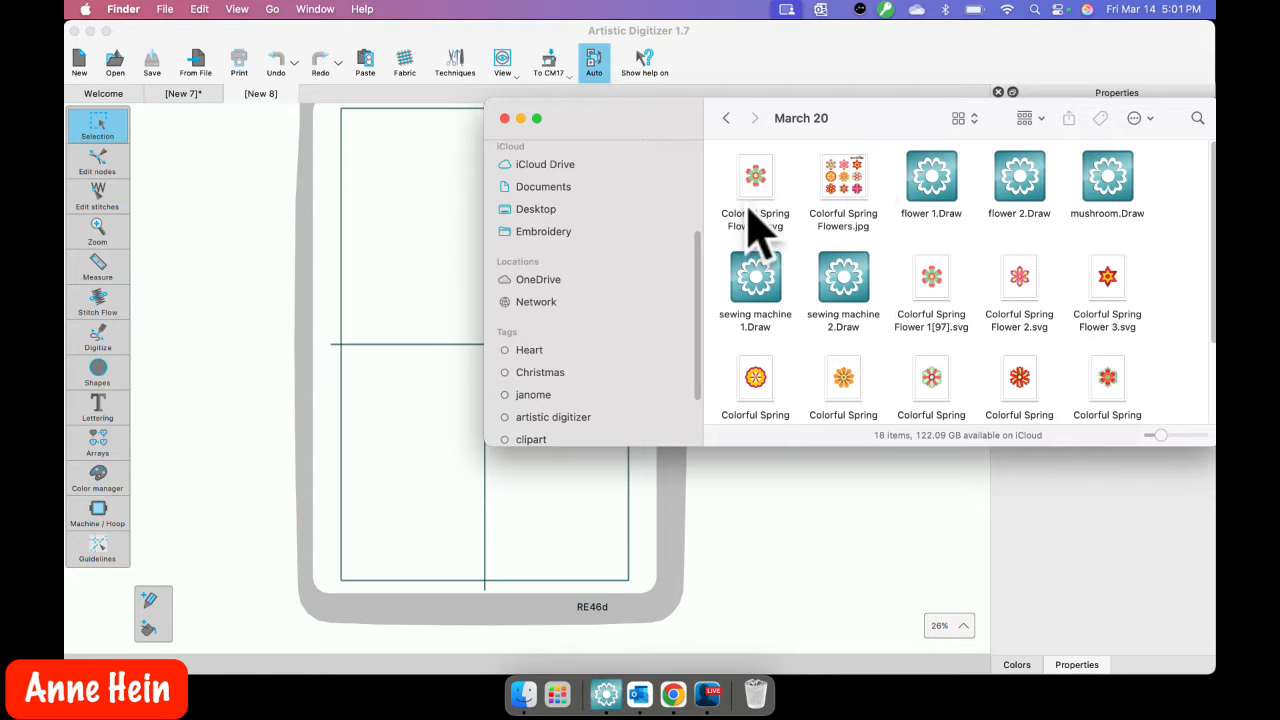
pyautogui.click(943, 288)
pyautogui.moveTo(940, 280); pyautogui.dragTo(423, 243)
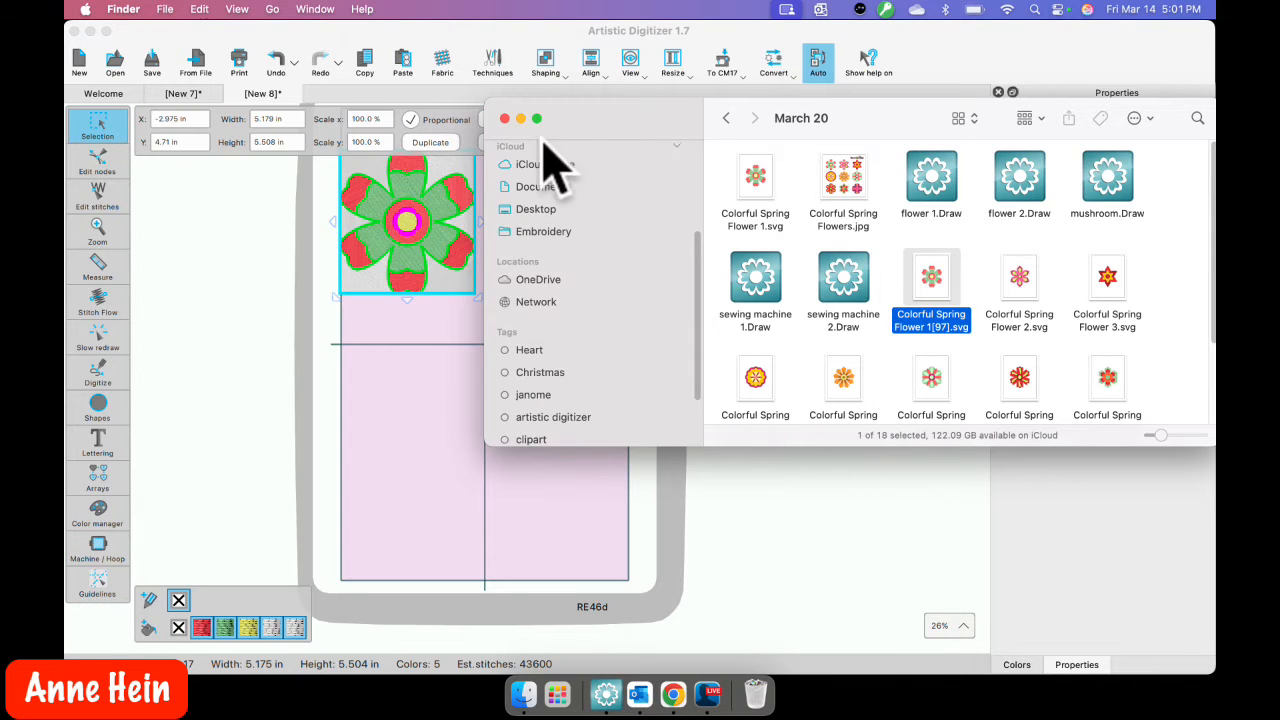
# Step: Return to Artistic Digitizer, move the imported flower closer to the hoop's vertical center line at X -2.108 in, Y 4.482 in, and deselect it
pyautogui.moveTo(580, 118); pyautogui.dragTo(768, 135)
pyautogui.click(402, 238)
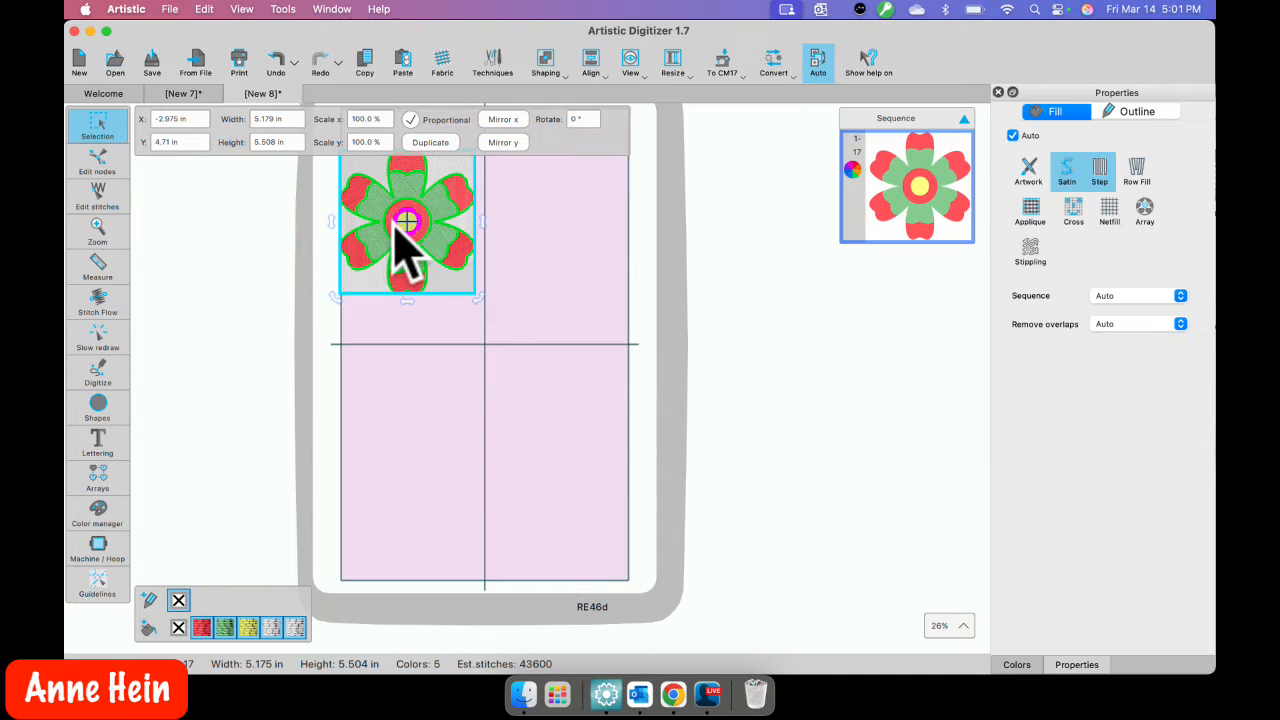
pyautogui.moveTo(393, 232); pyautogui.dragTo(416, 238)
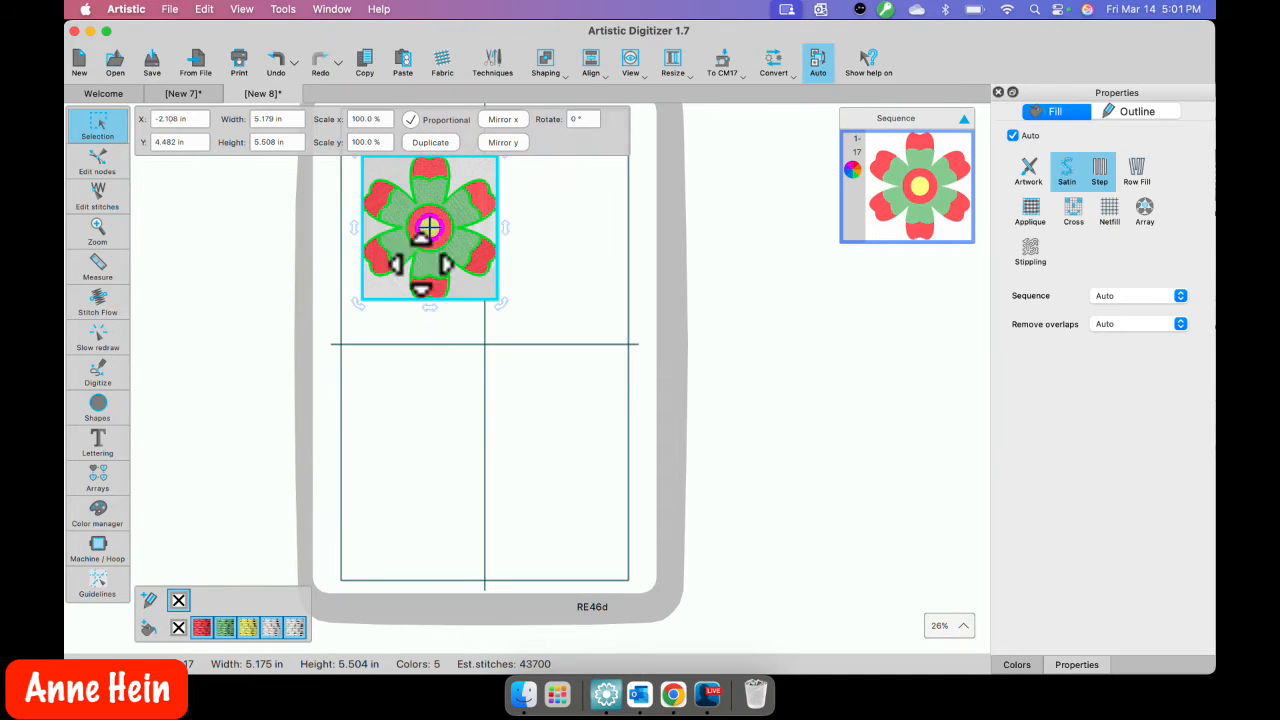
pyautogui.click(535, 243)
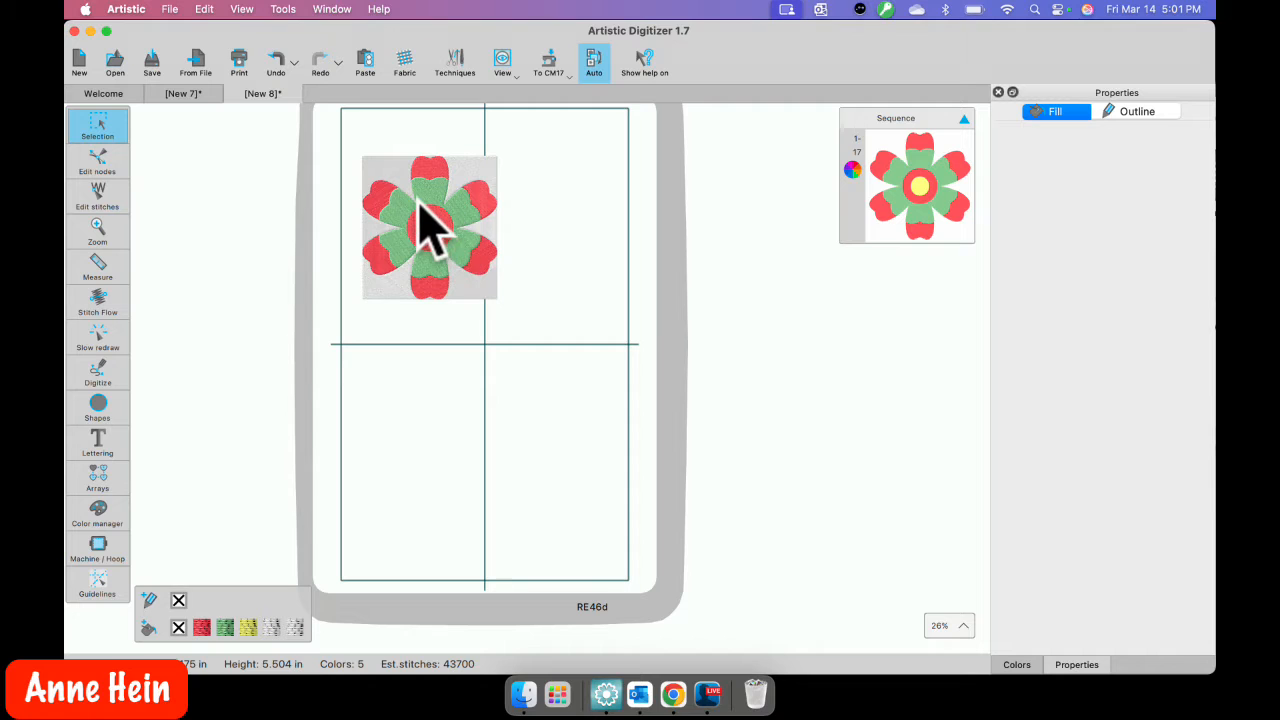
# Step: Select the imported flower by its last gray fill color, ungroup it, and clear the selection
pyautogui.scroll(2, 423, 214)
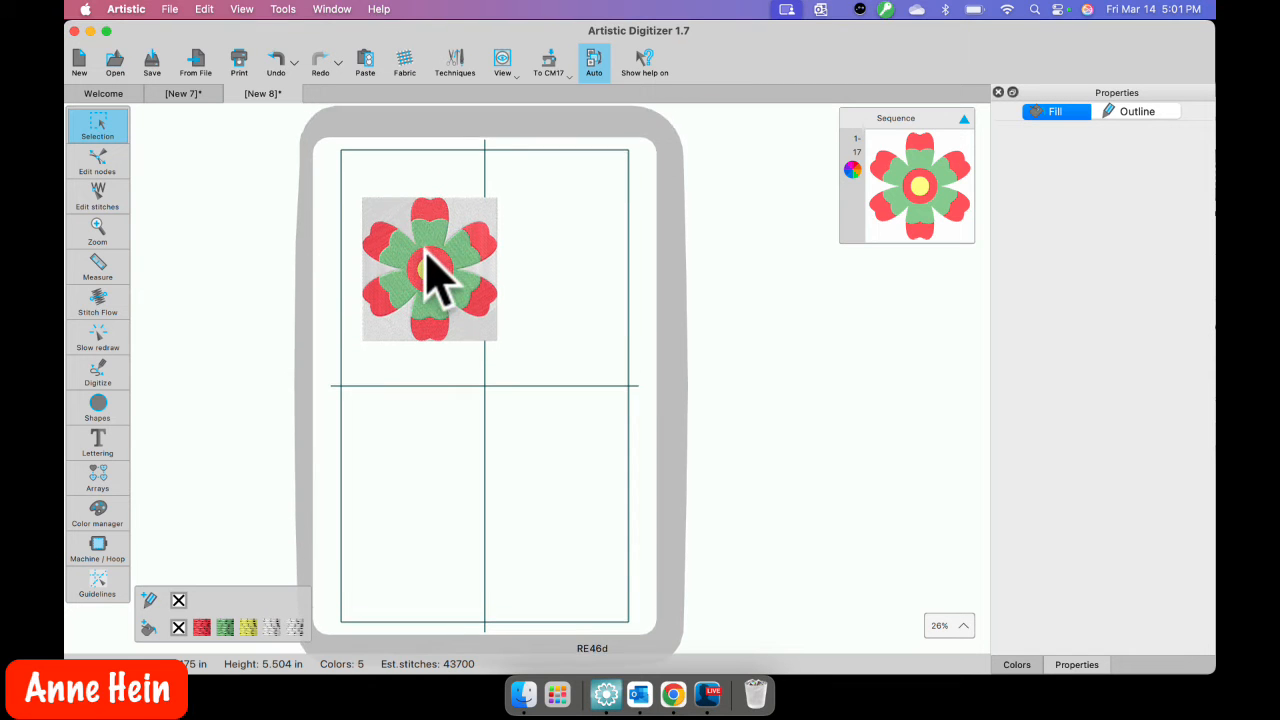
pyautogui.scroll(1, 432, 262)
pyautogui.scroll(5, 432, 268)
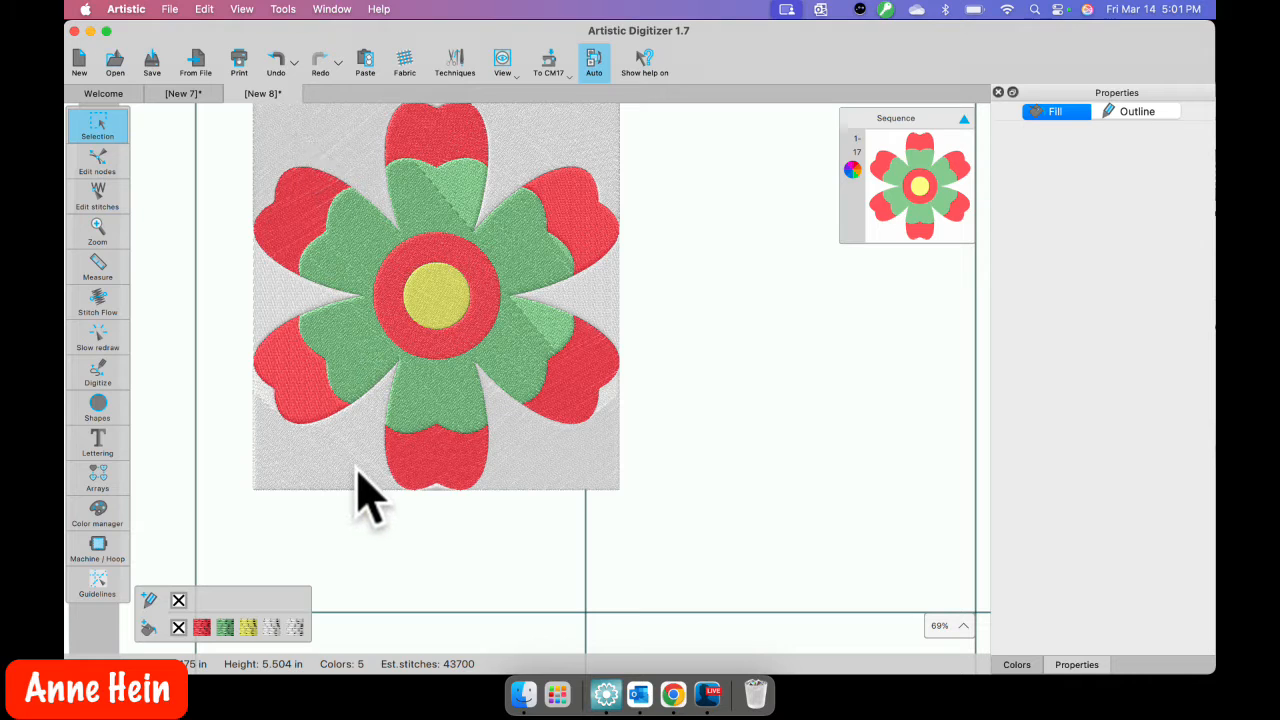
pyautogui.click(296, 627)
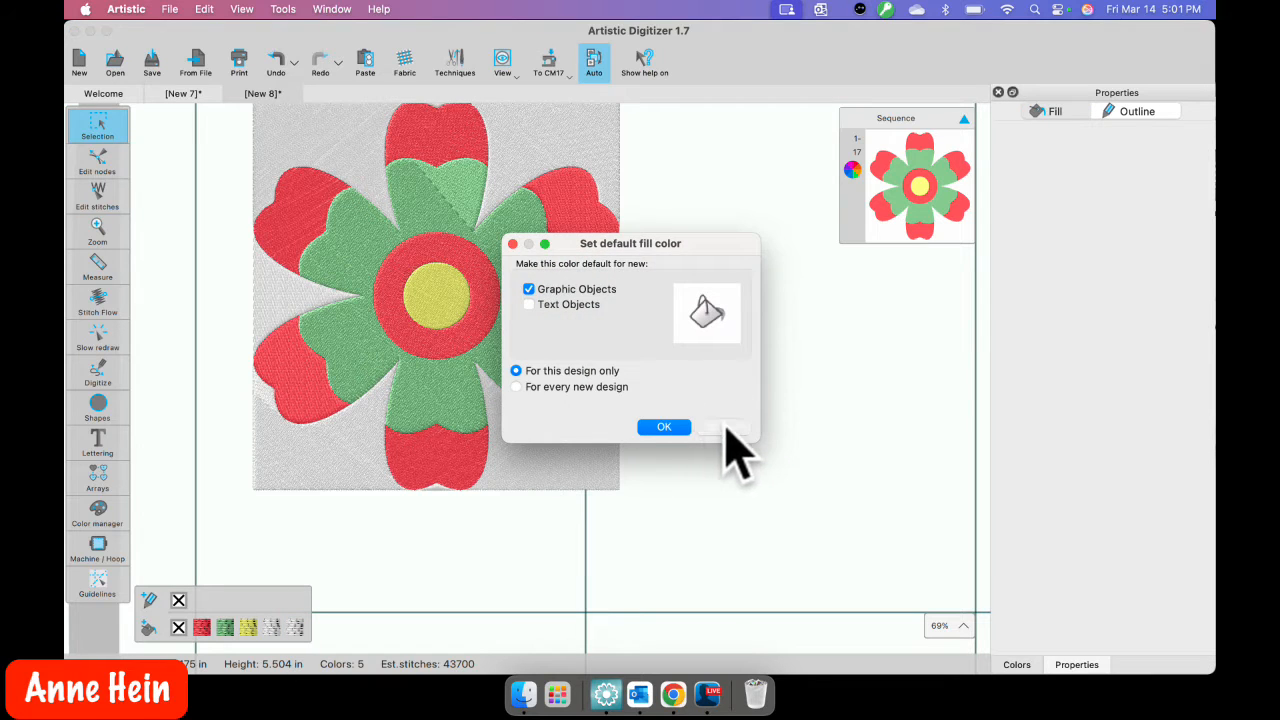
pyautogui.click(727, 428)
pyautogui.rightClick(297, 628)
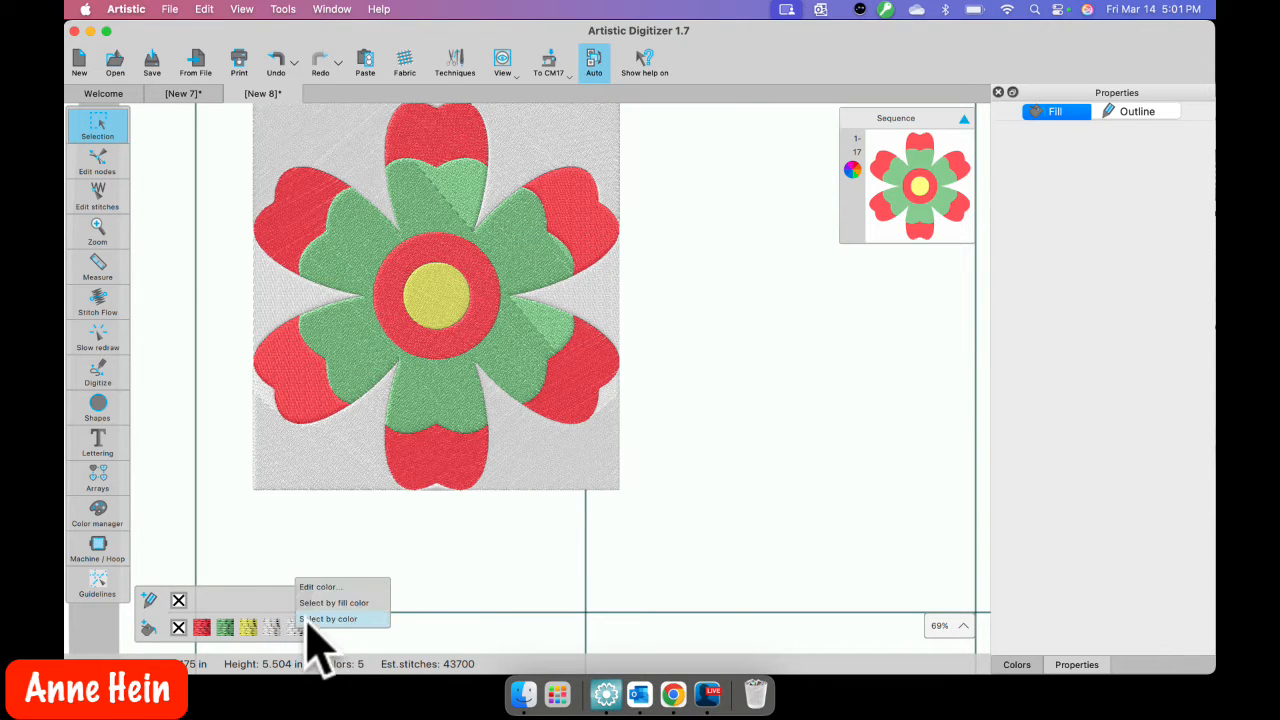
pyautogui.click(328, 619)
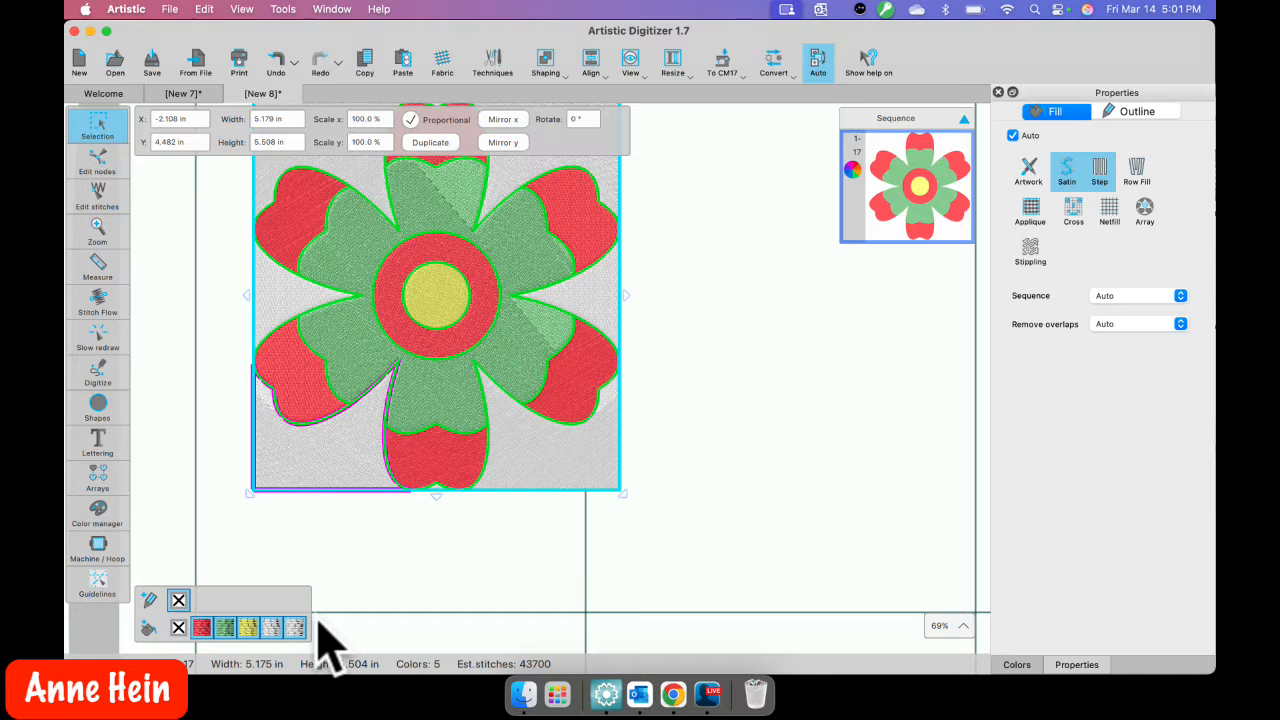
pyautogui.rightClick(360, 447)
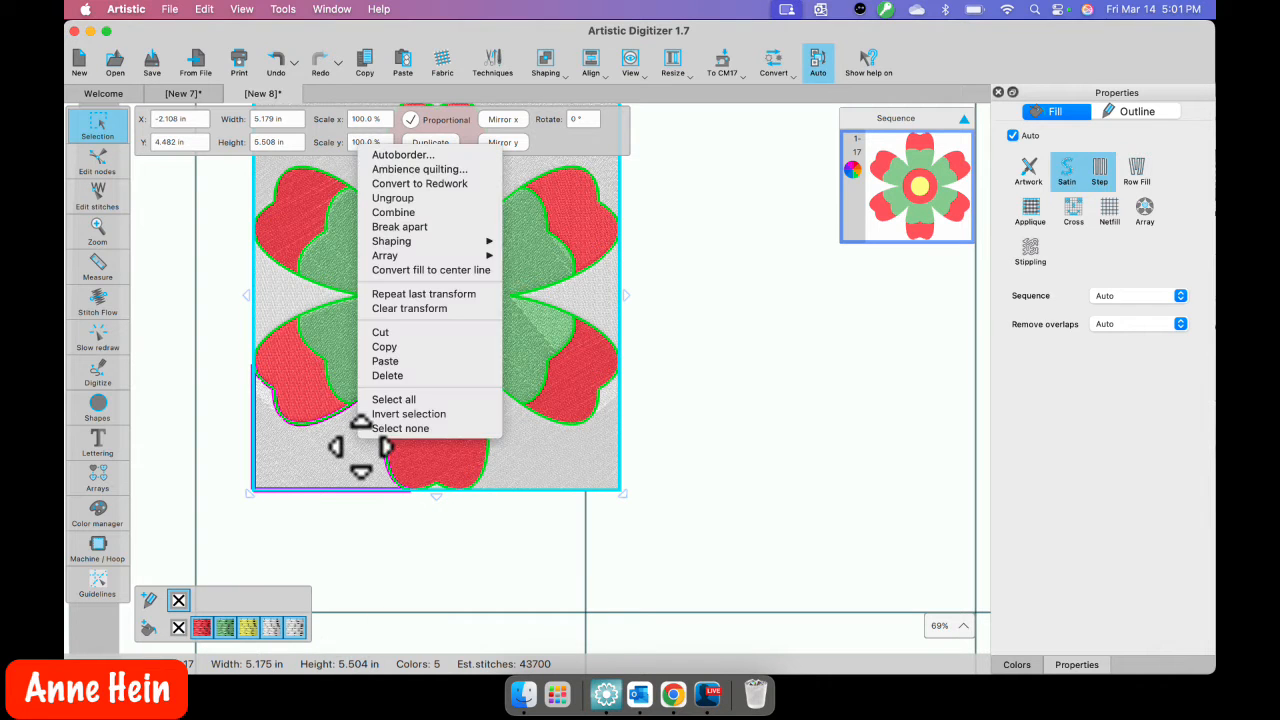
pyautogui.click(395, 198)
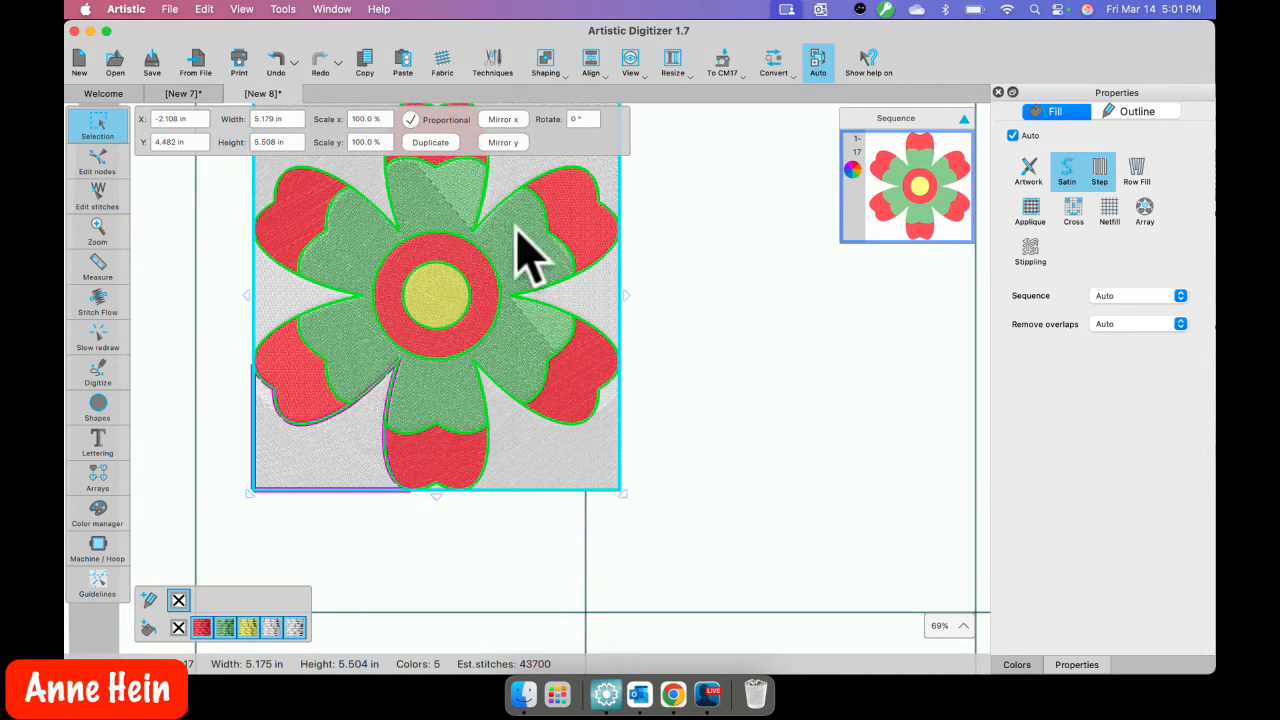
pyautogui.click(671, 305)
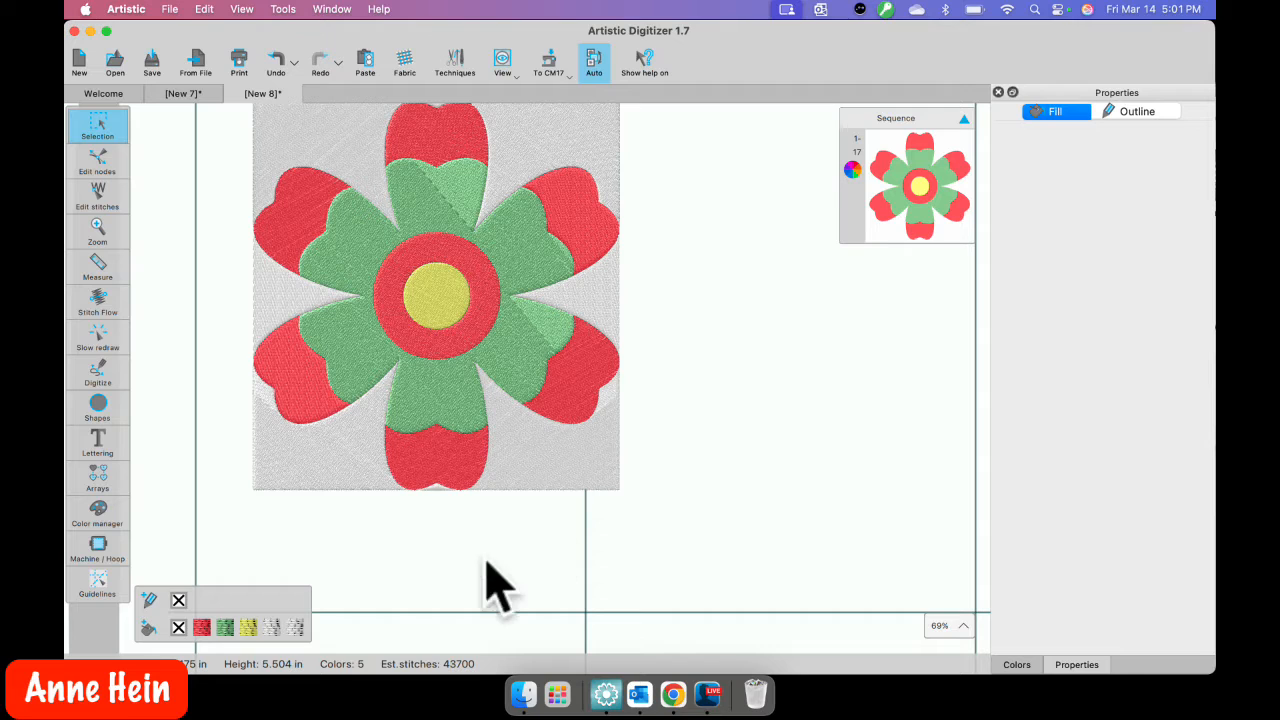
# Step: Select the background pieces behind the flower by the last gray color and remove their fill
pyautogui.rightClick(298, 627)
pyautogui.click(328, 619)
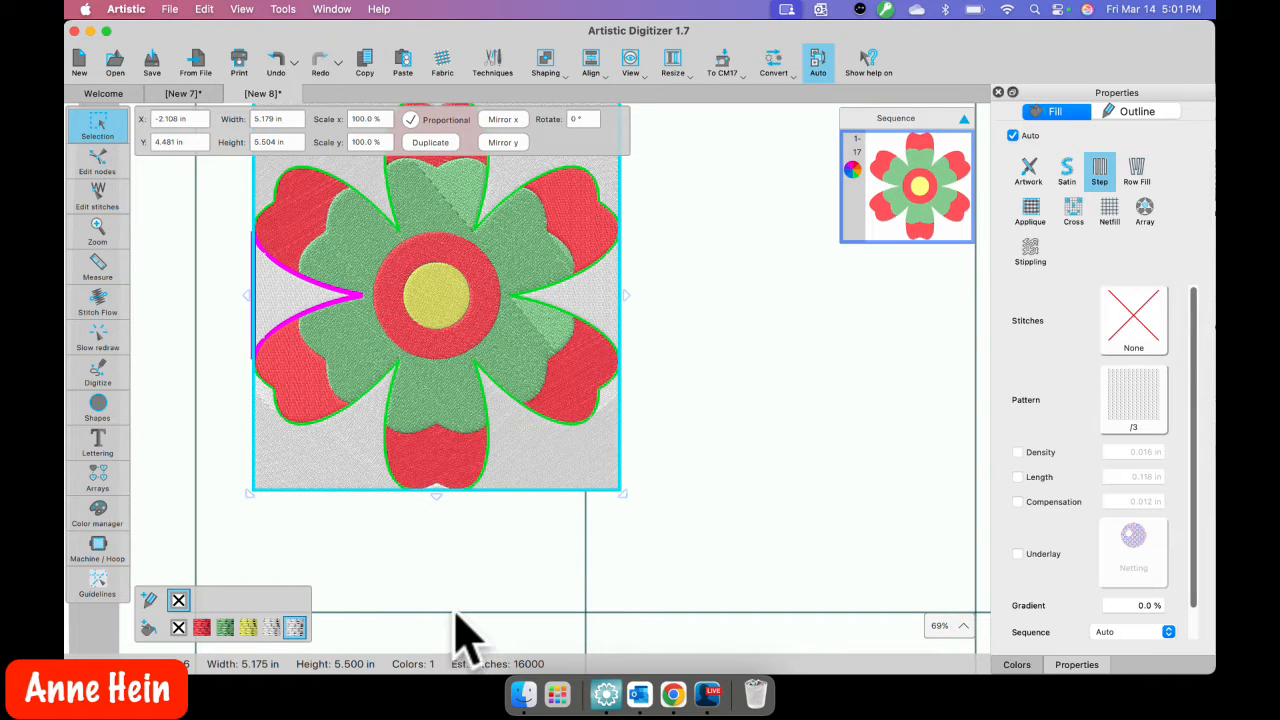
pyautogui.click(178, 628)
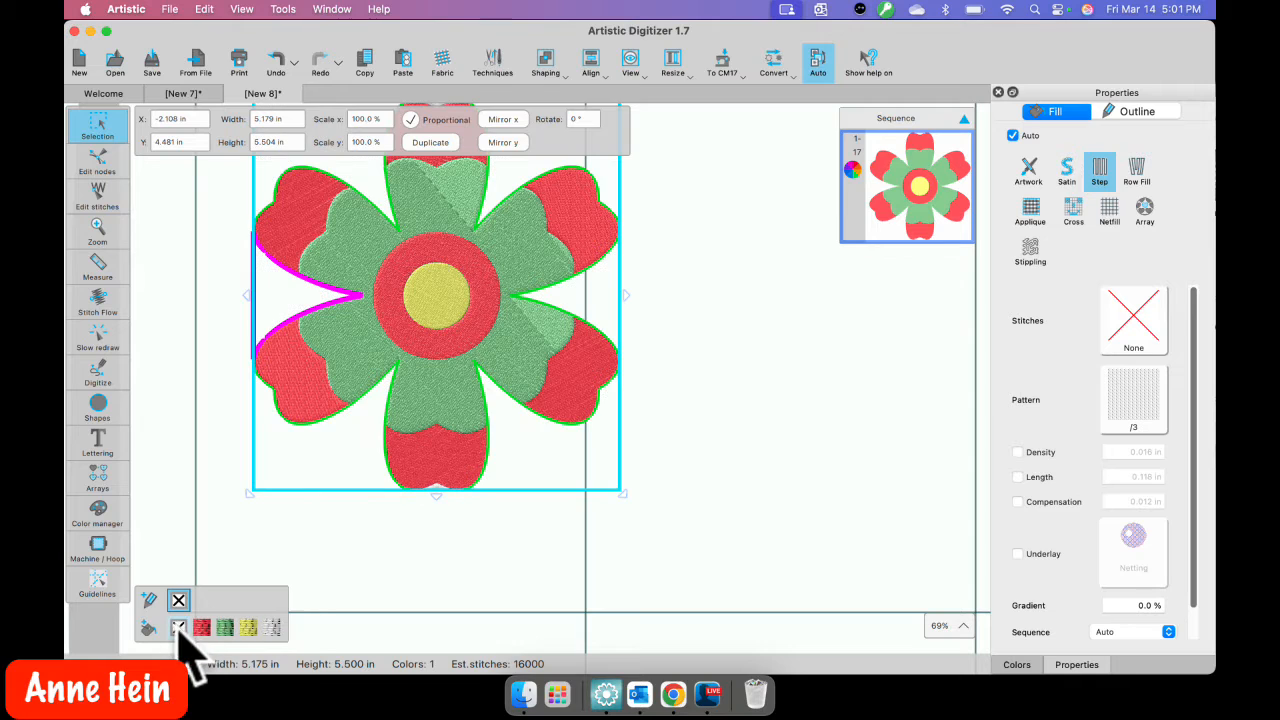
# Step: Delete the two small gray slivers at the outer tips of the flower's bottom and top petals
pyautogui.rightClick(273, 628)
pyautogui.click(300, 619)
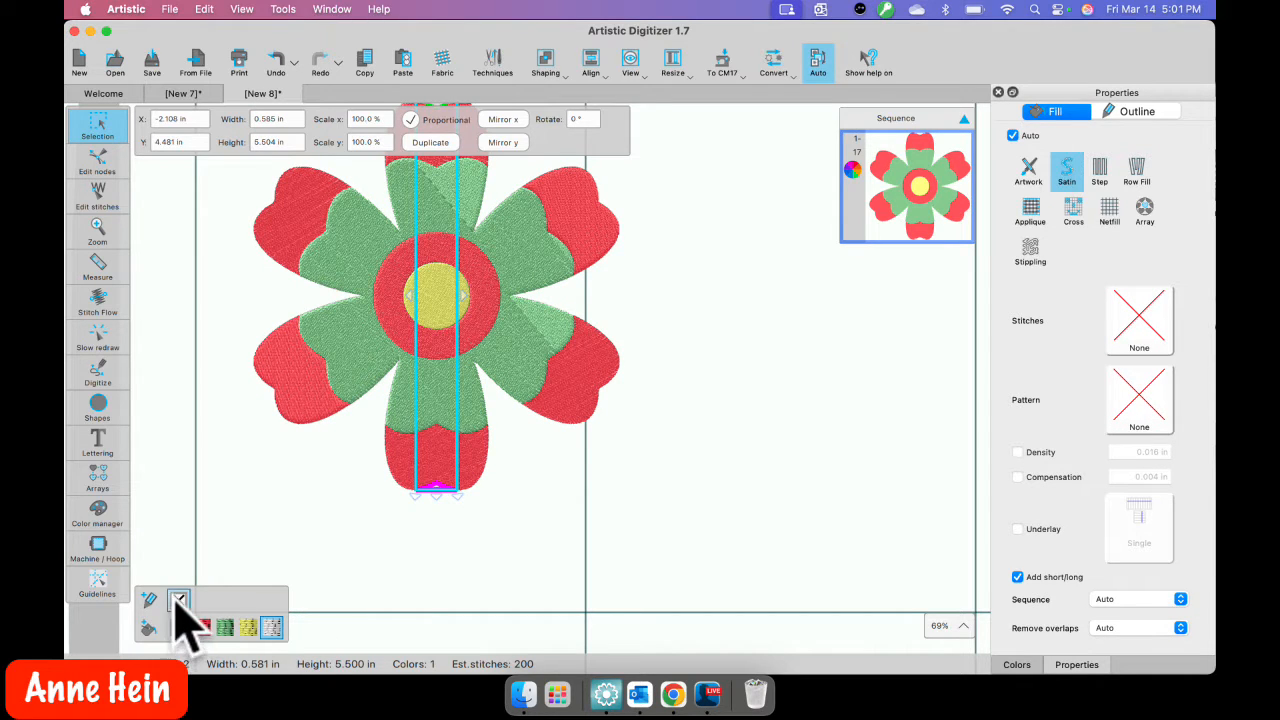
pyautogui.click(455, 618)
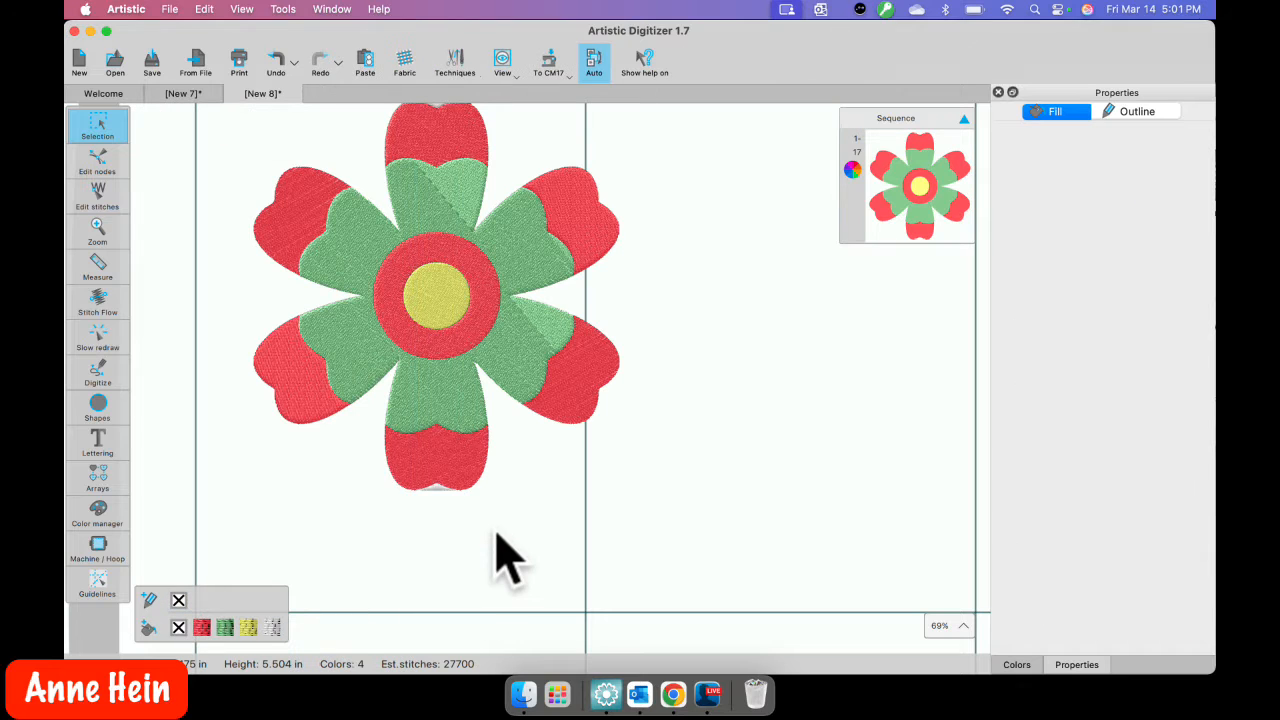
pyautogui.scroll(-2, 450, 522)
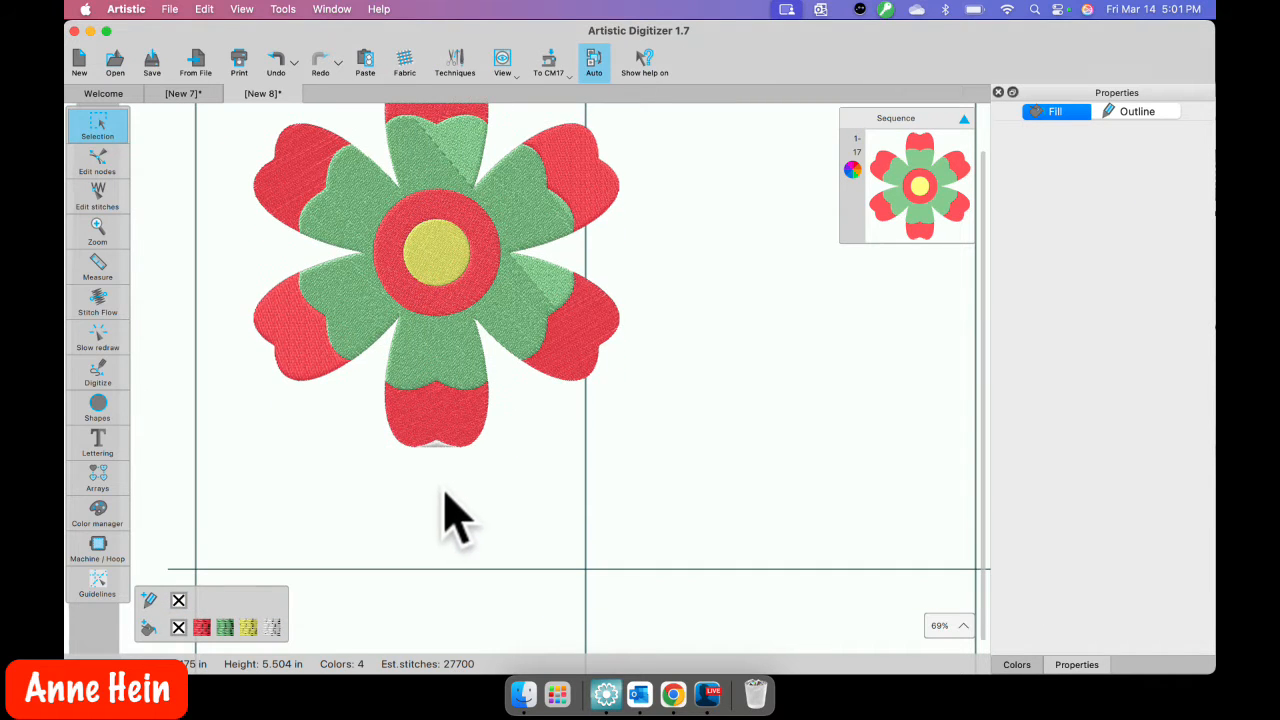
pyautogui.click(438, 444)
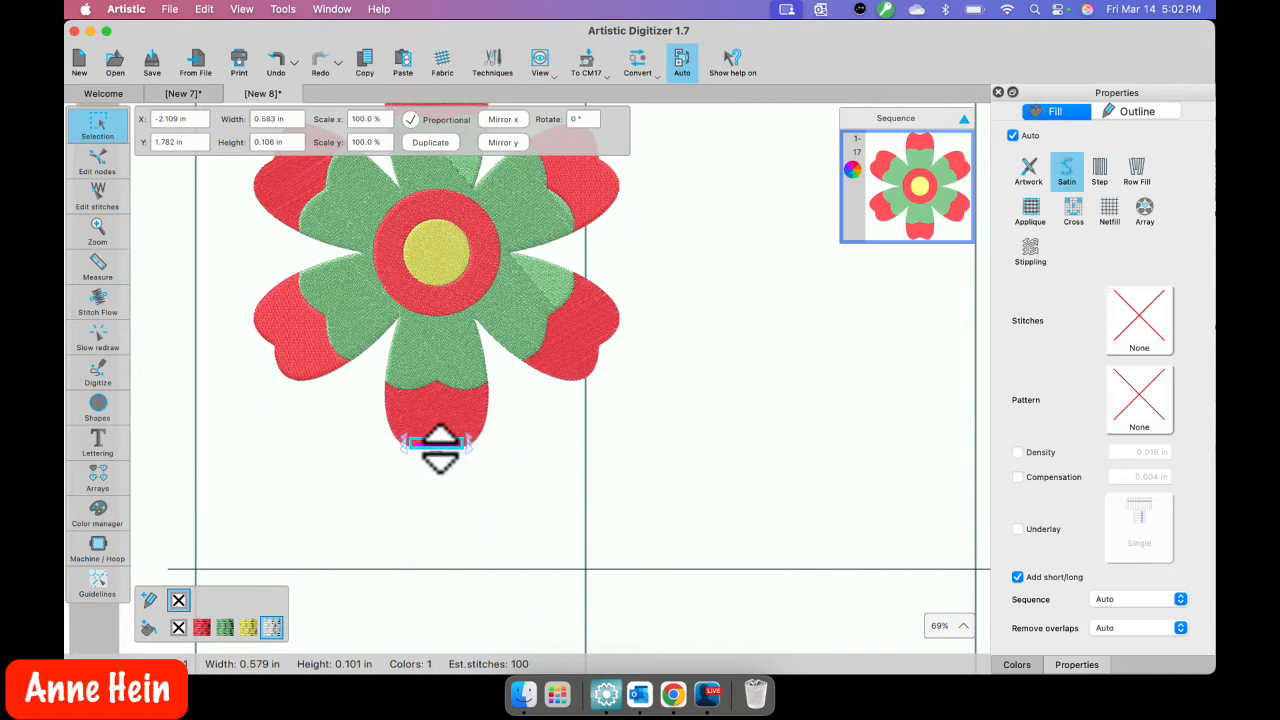
pyautogui.press('Delete')
pyautogui.scroll(6, 508, 477)
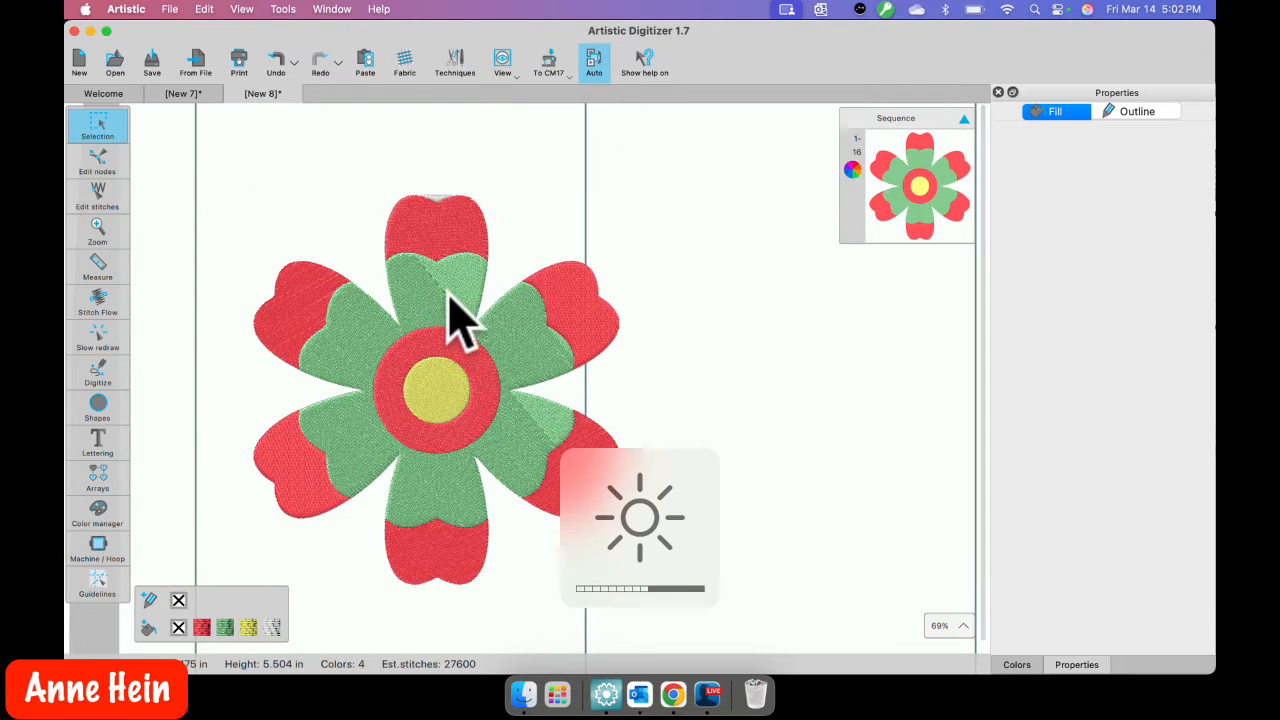
pyautogui.click(443, 197)
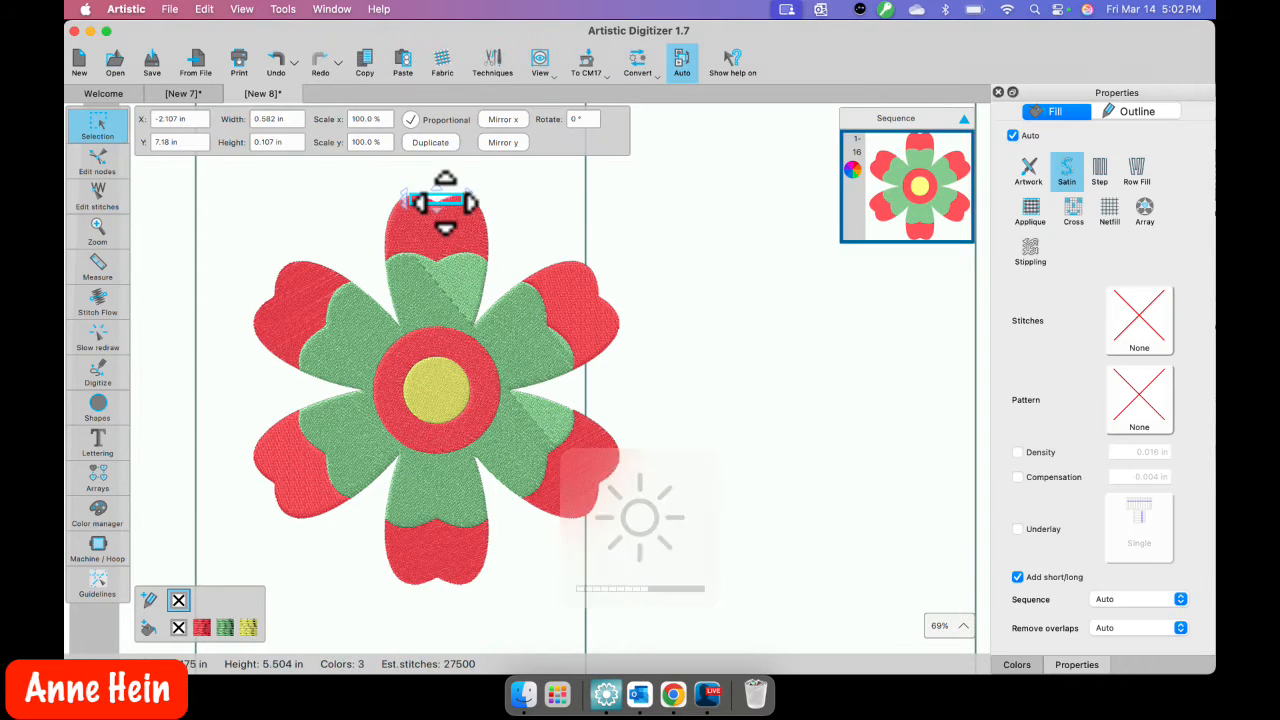
pyautogui.press('Delete')
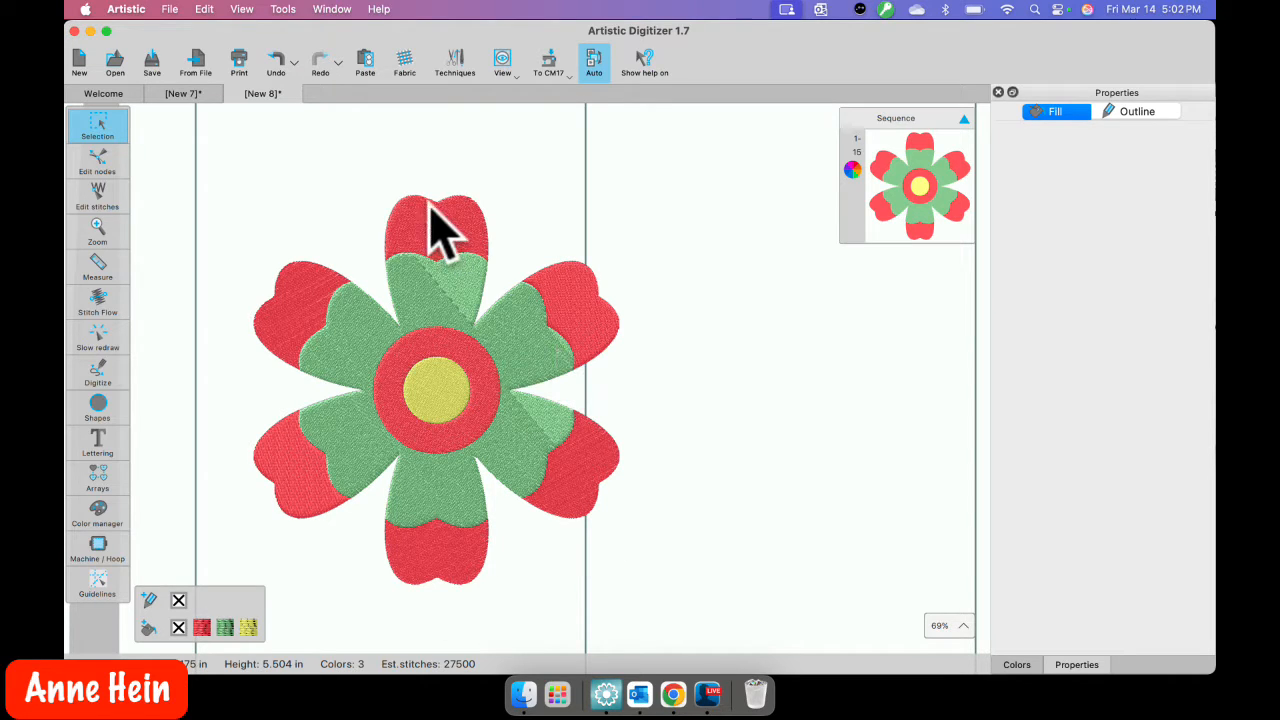
# Step: Set the green petal shape's step fill pattern to Puzzle and deselect the shape
pyautogui.click(437, 300)
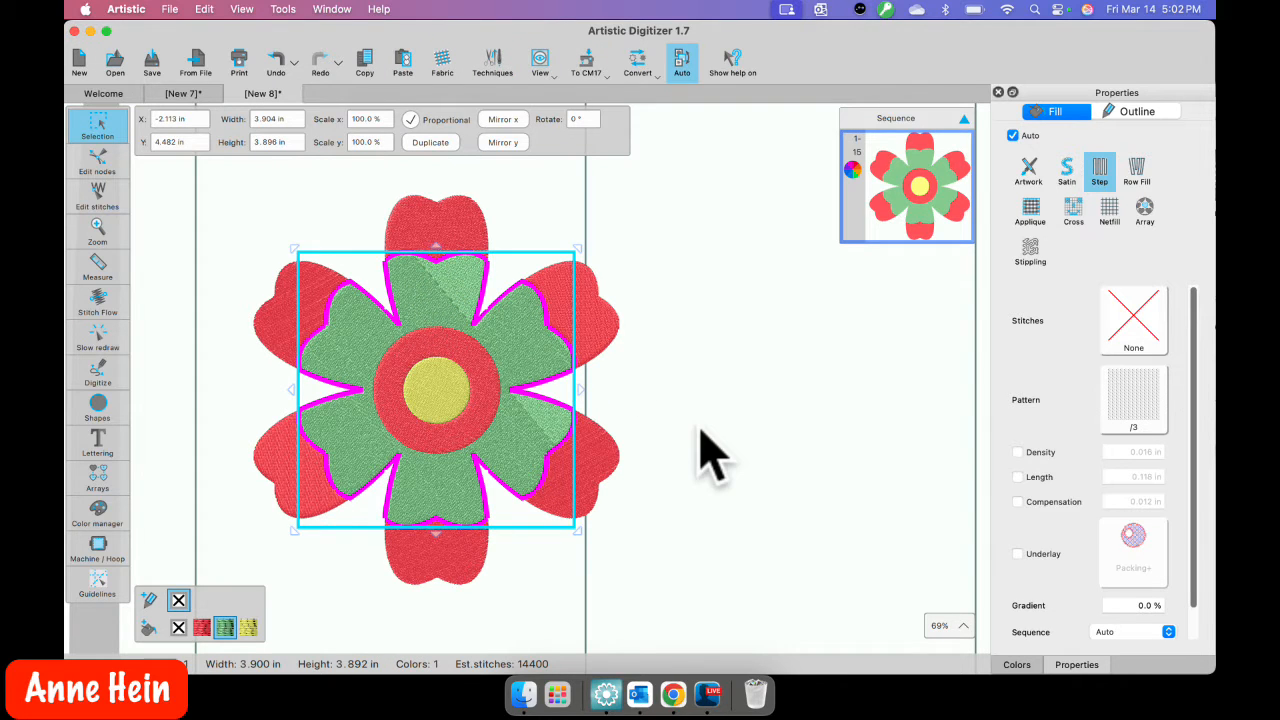
pyautogui.click(709, 269)
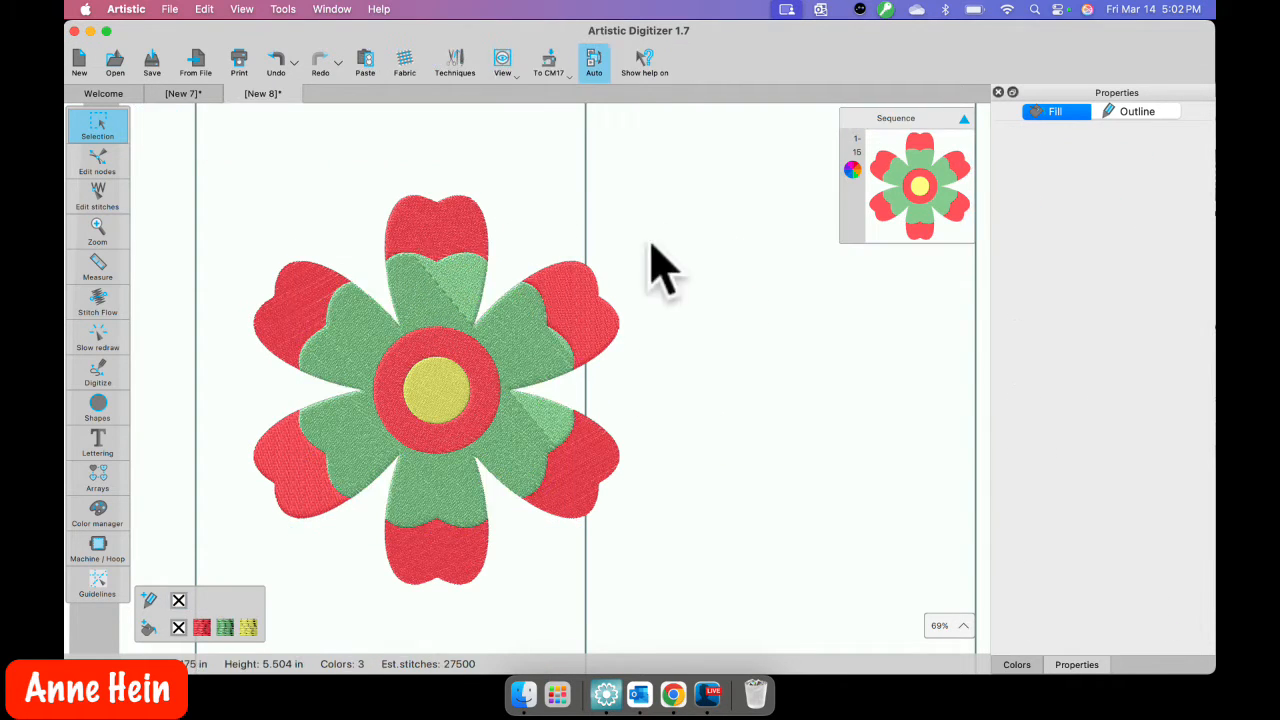
pyautogui.click(429, 220)
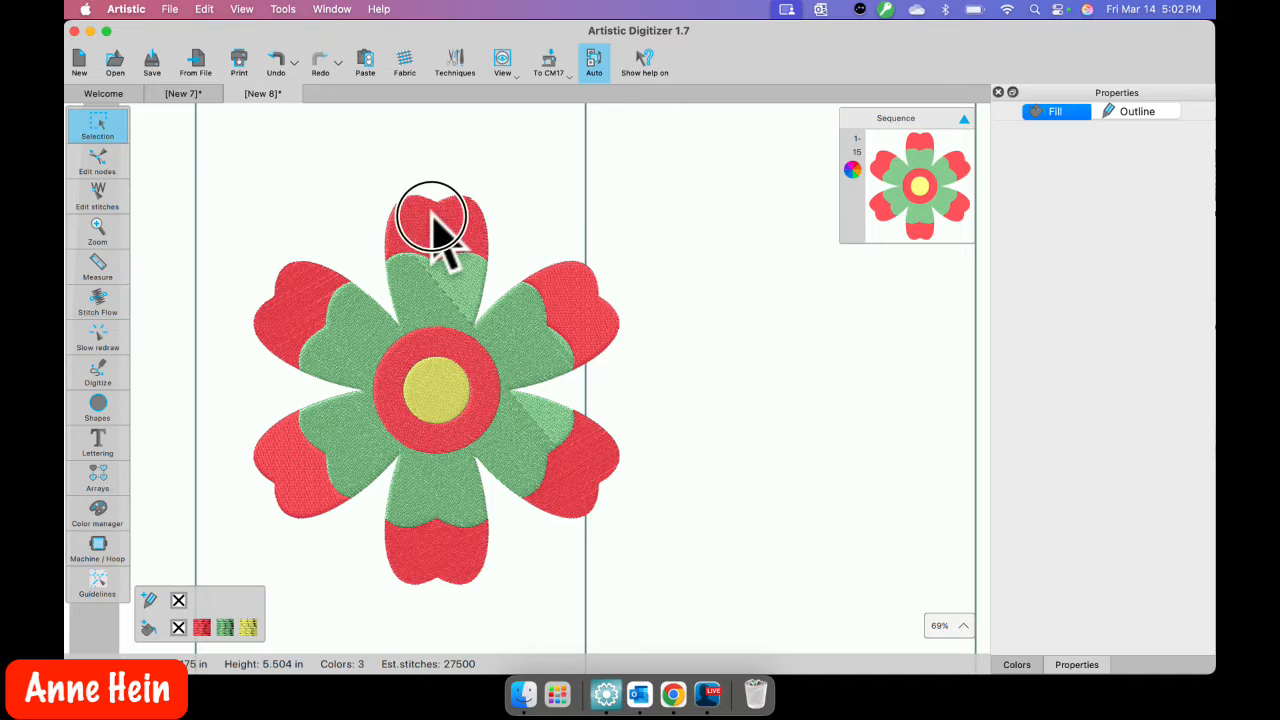
pyautogui.click(432, 300)
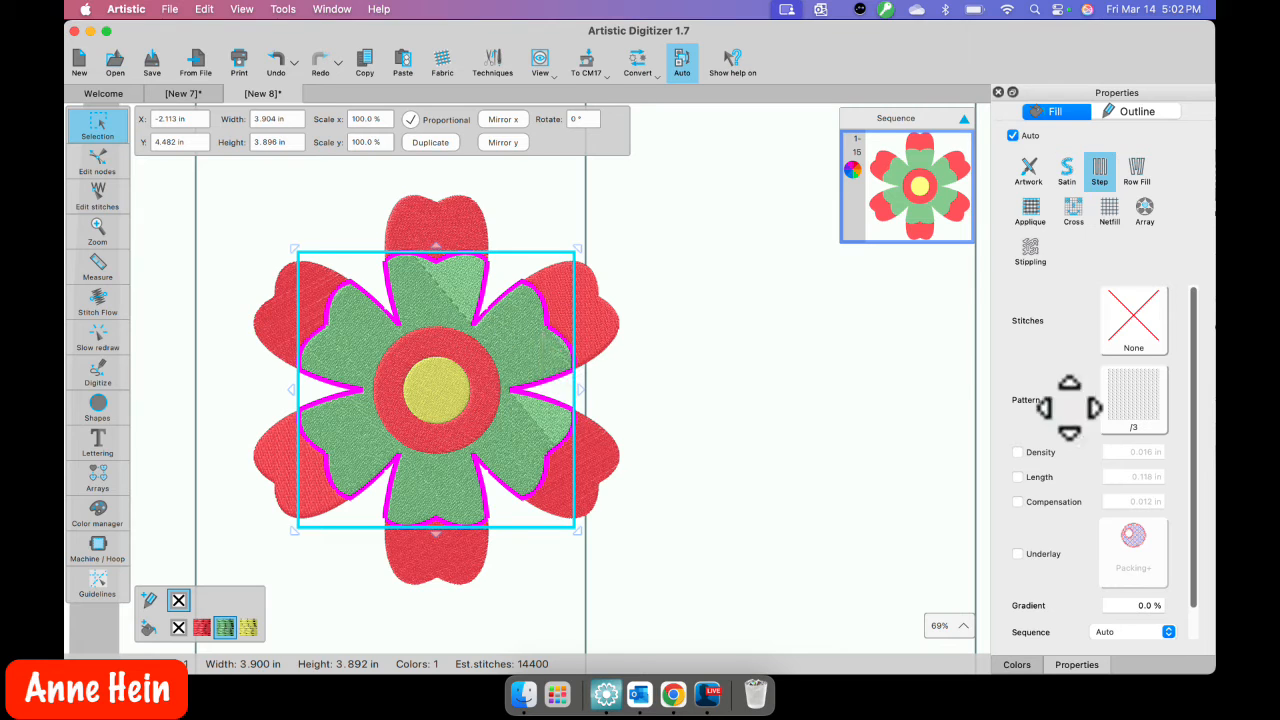
pyautogui.click(1140, 405)
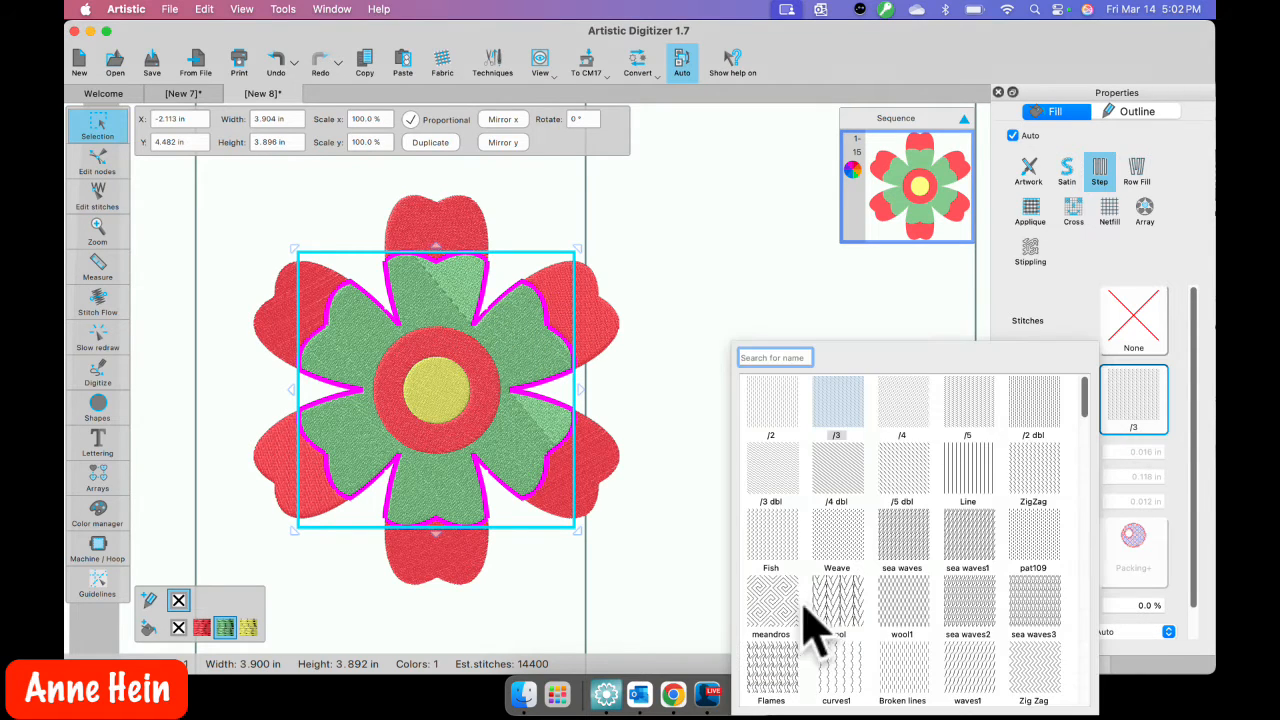
pyautogui.scroll(-3, 990, 678)
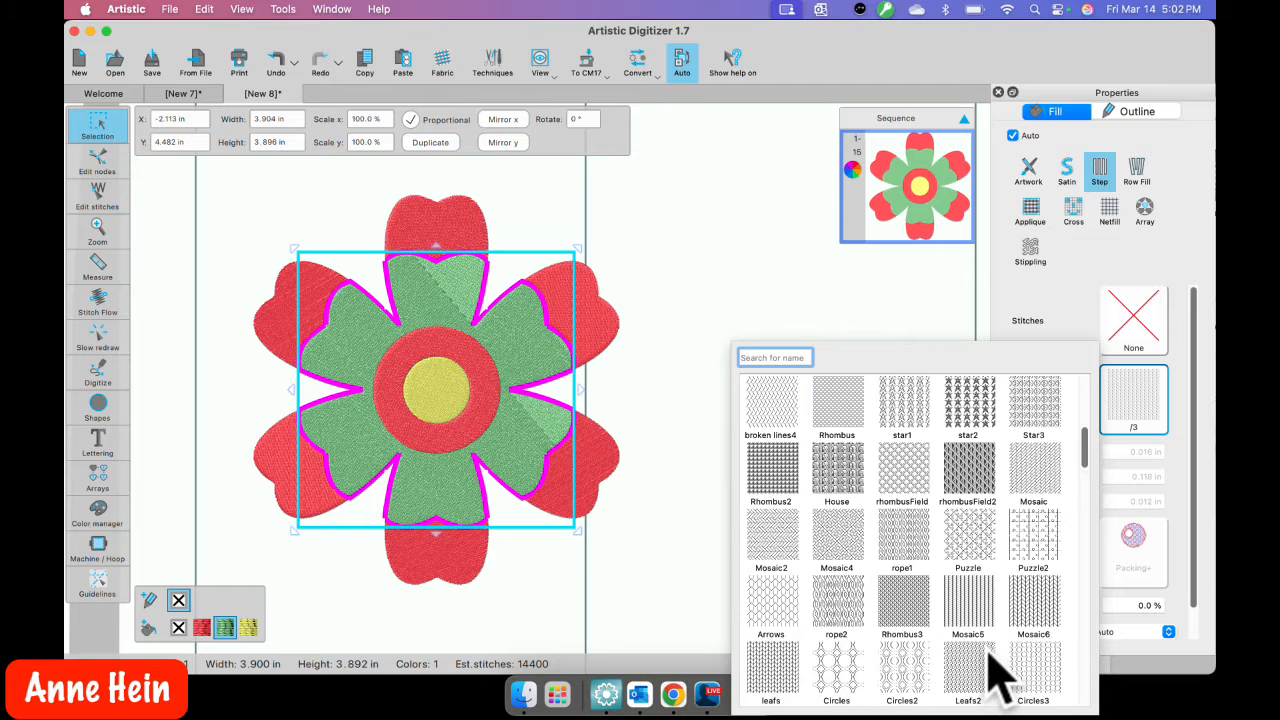
pyautogui.click(965, 545)
pyautogui.click(688, 430)
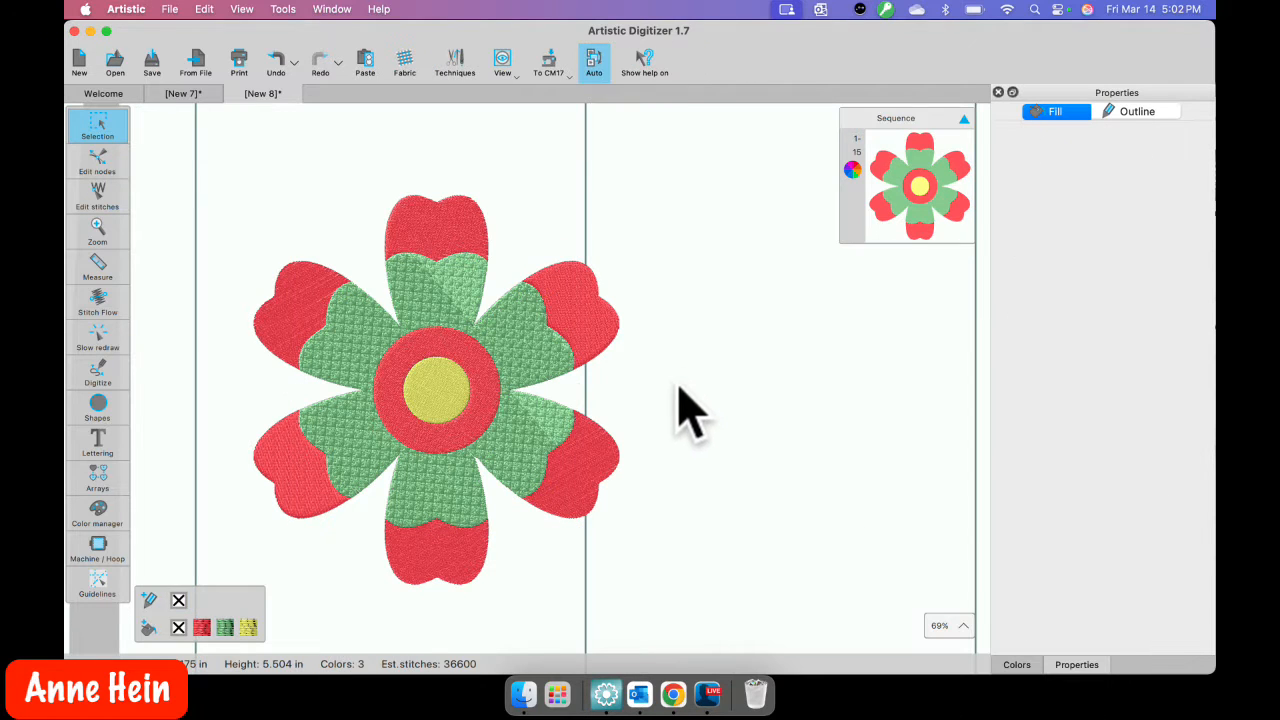
# Step: Draw a short Stitch Flow direction line on the green shape beside the red ring and tilt it slightly from vertical
pyautogui.scroll(1, 460, 430)
pyautogui.scroll(5, 460, 430)
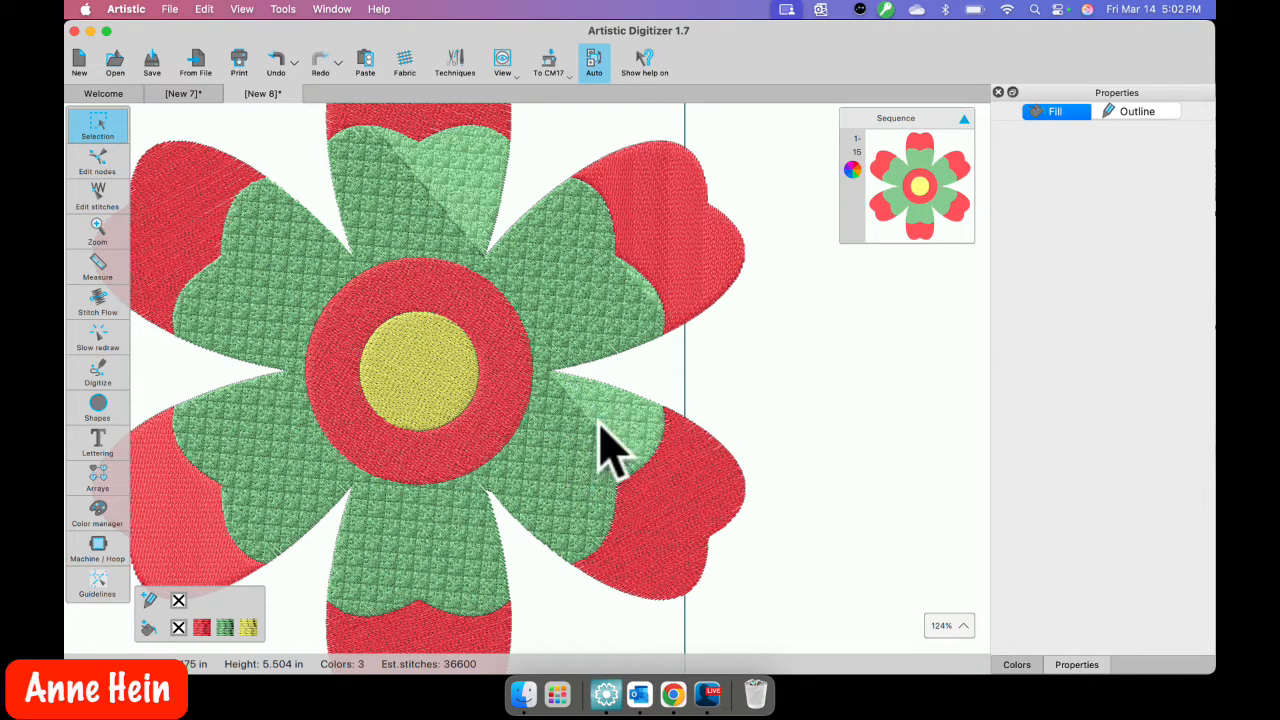
pyautogui.click(579, 449)
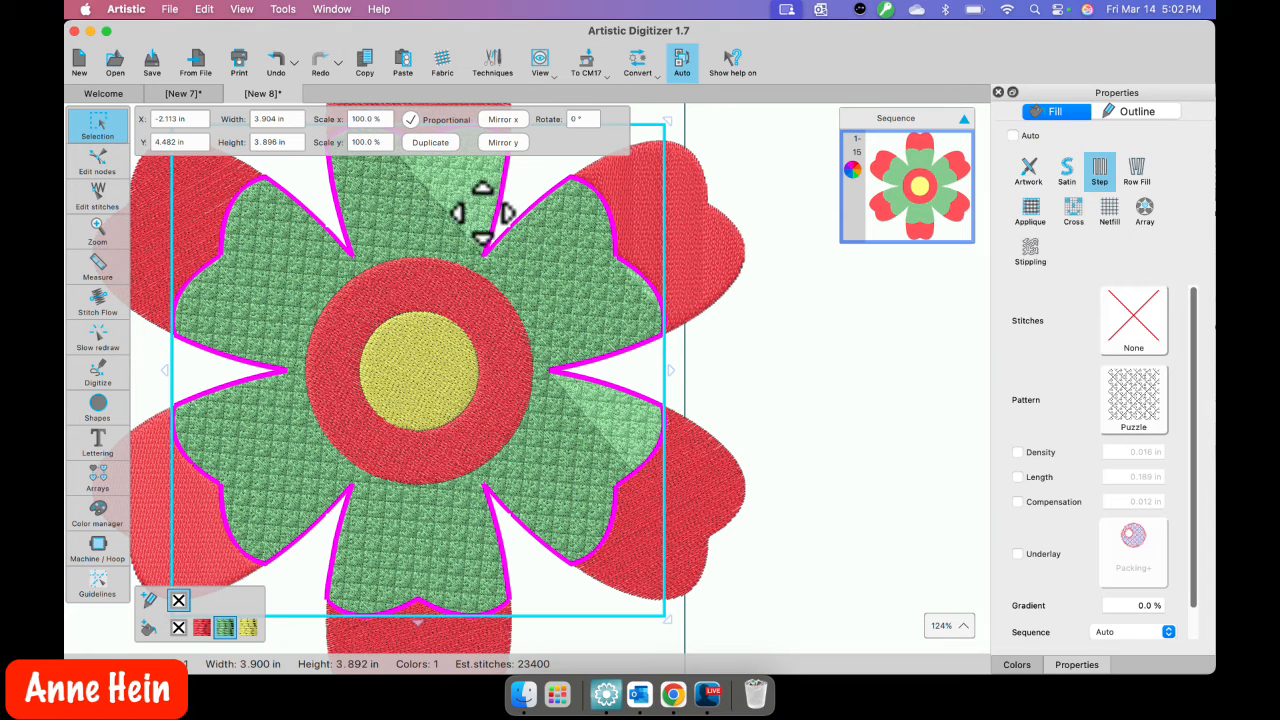
pyautogui.click(95, 298)
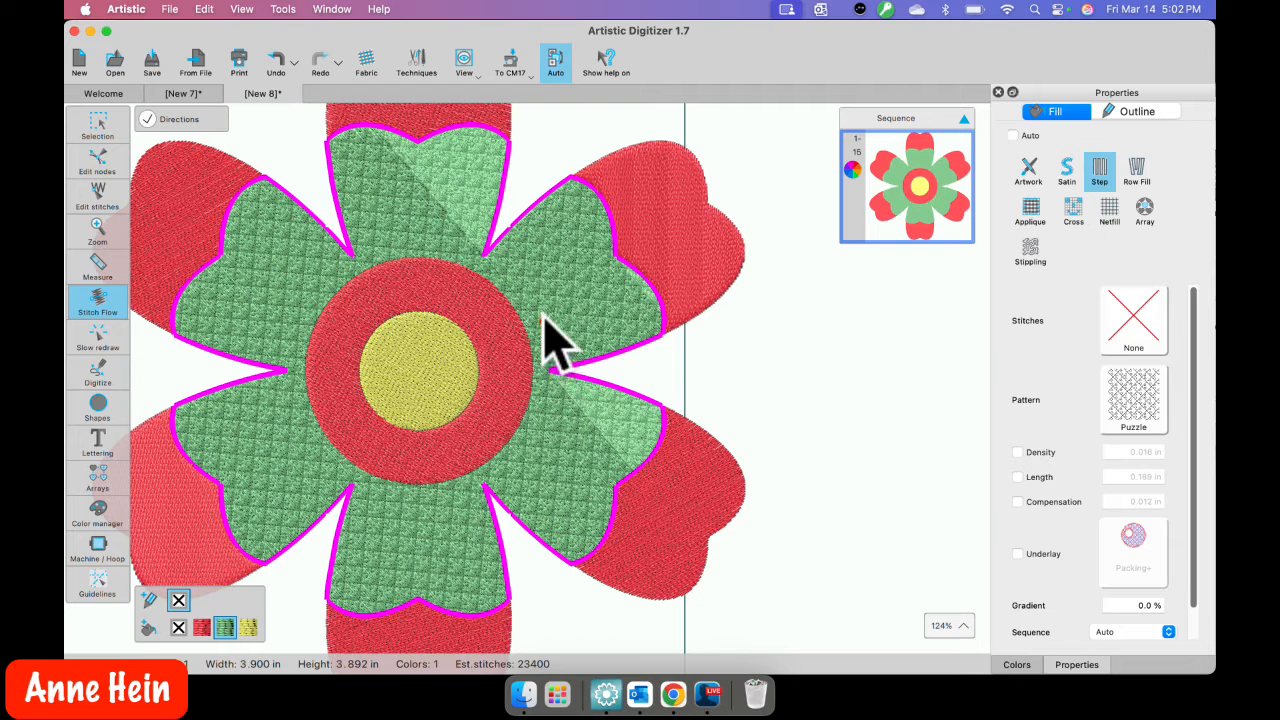
pyautogui.moveTo(543, 313)
pyautogui.mouseDown()
pyautogui.moveTo(569, 303)
pyautogui.moveTo(530, 342)
pyautogui.moveTo(554, 339)
pyautogui.moveTo(541, 343)
pyautogui.mouseUp()
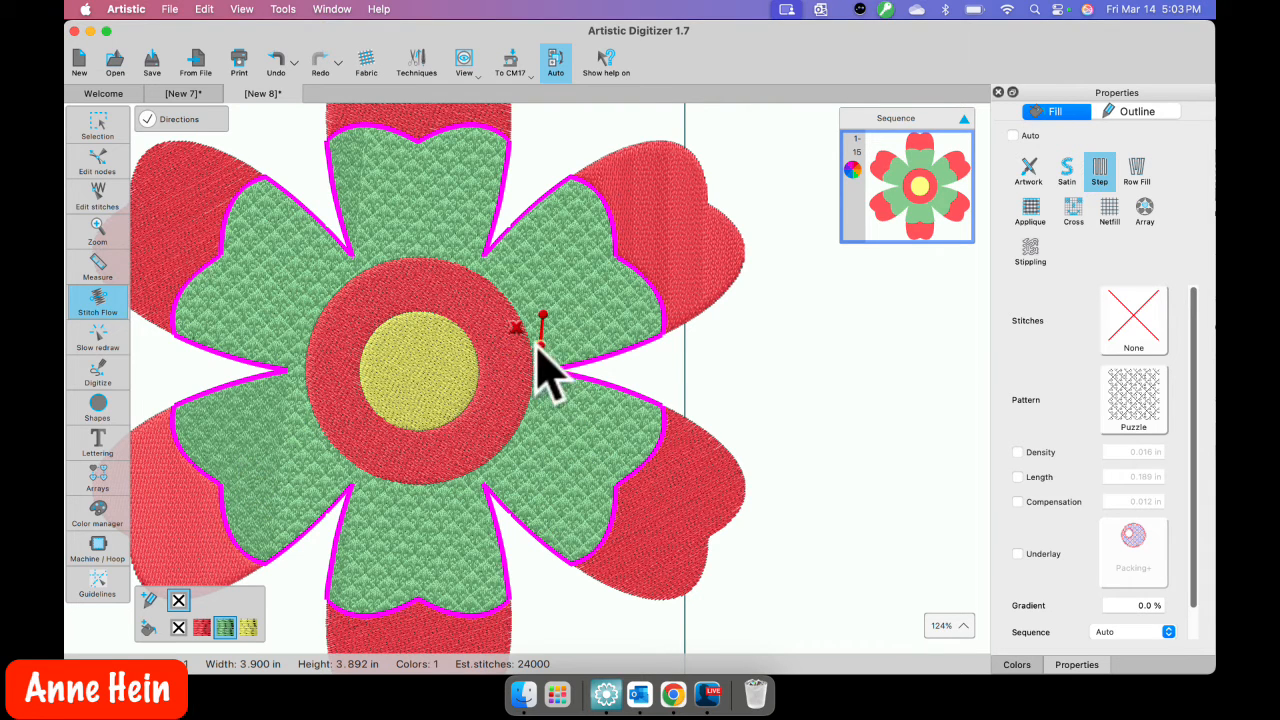
pyautogui.moveTo(543, 314); pyautogui.dragTo(549, 311)
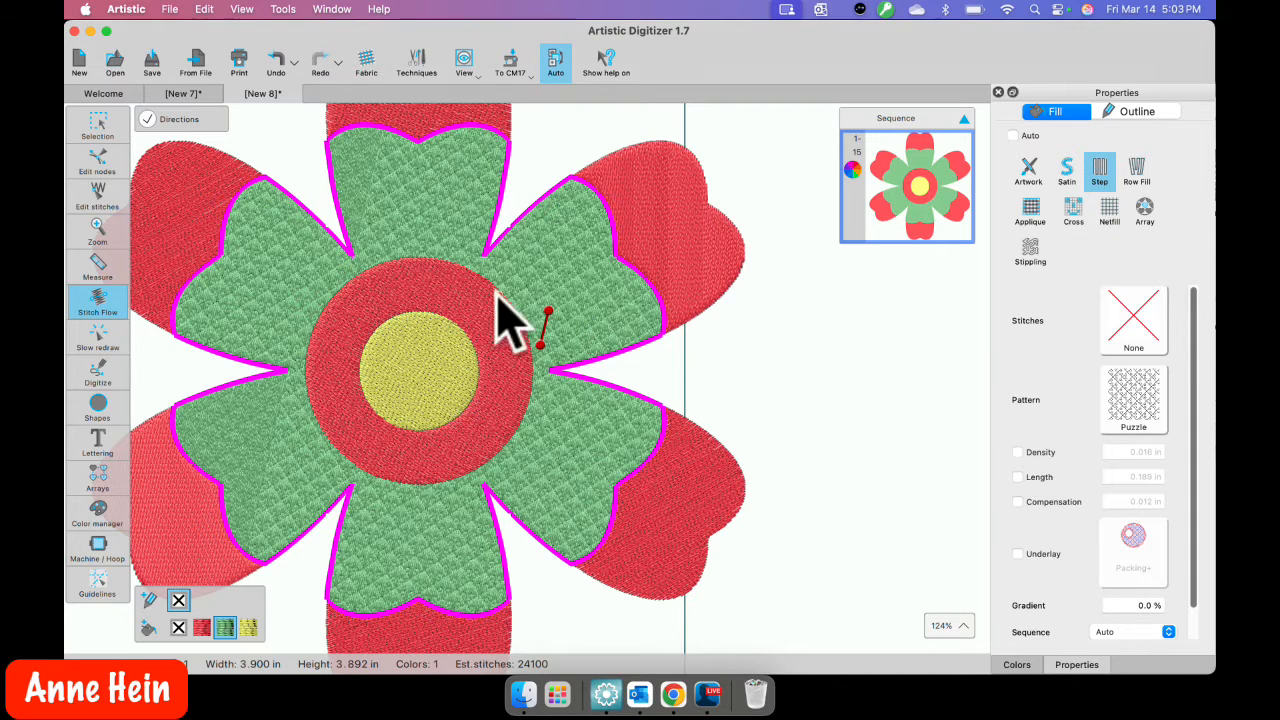
# Step: Return to the Selection tool and set the upper-left red petal tip's step fill pattern to curves1
pyautogui.hscroll(2, 425, 345)
pyautogui.hscroll(-5, 435, 349)
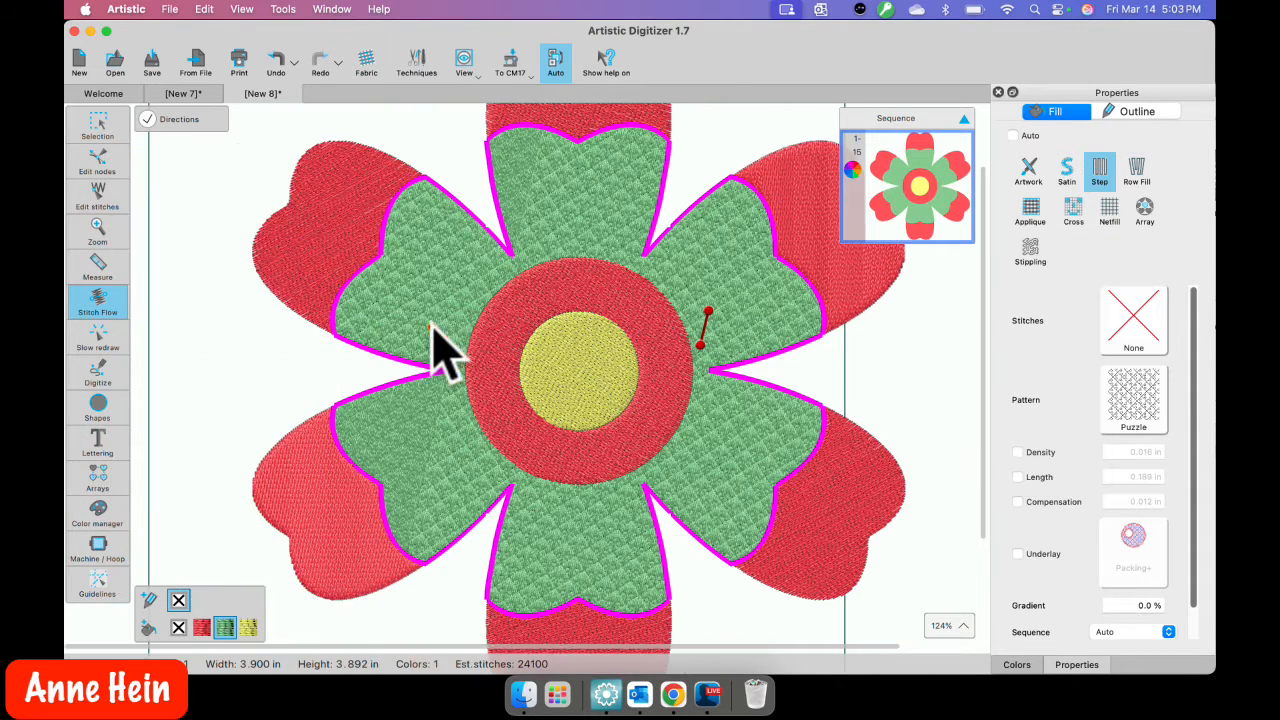
pyautogui.click(97, 124)
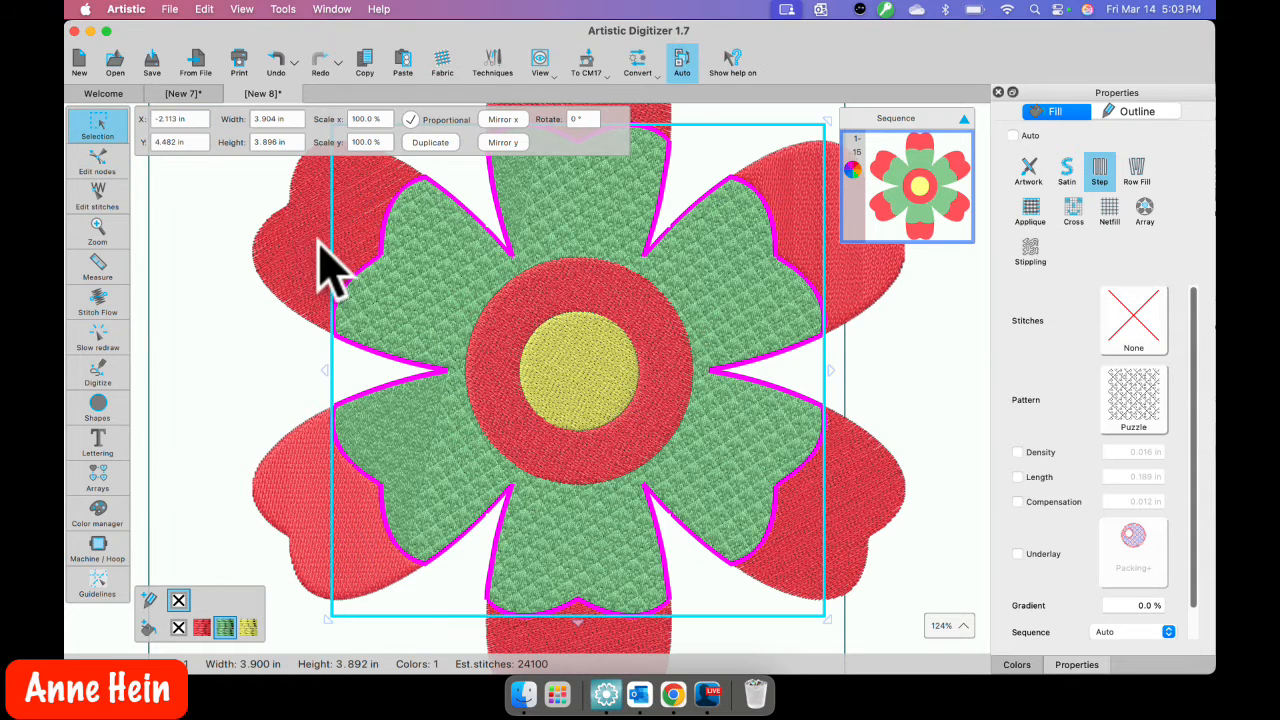
pyautogui.click(298, 236)
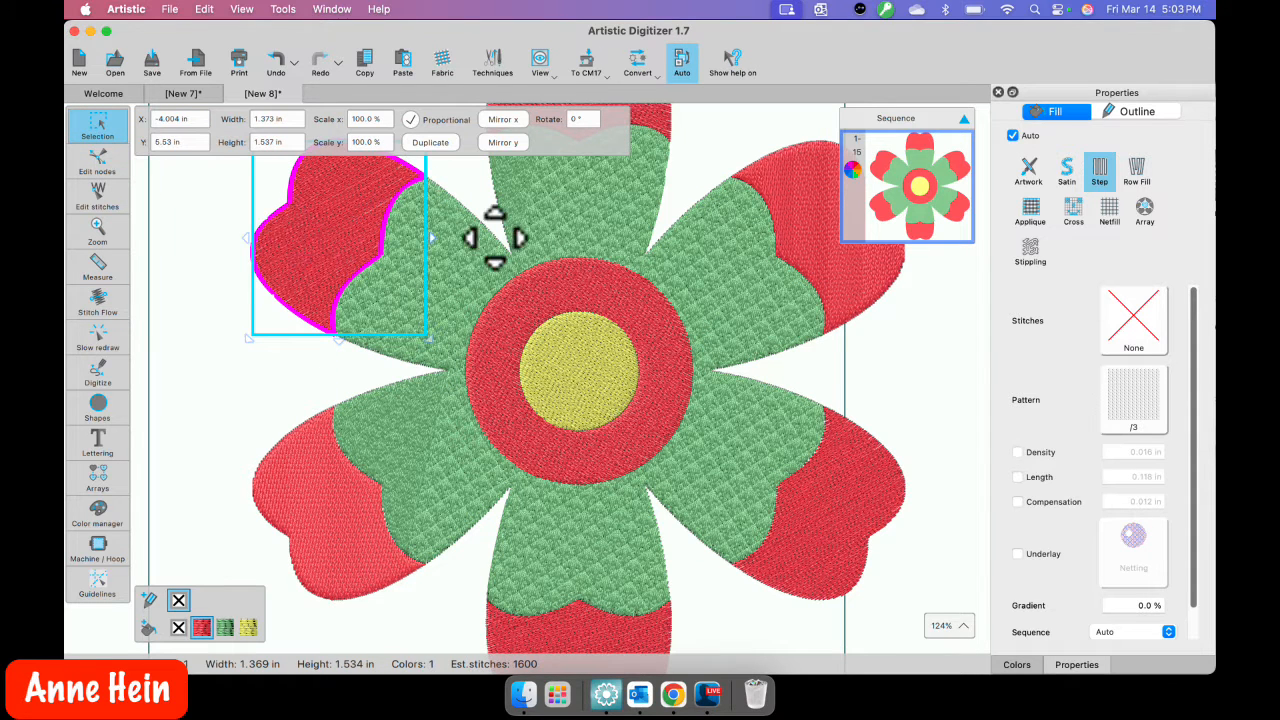
pyautogui.click(1148, 400)
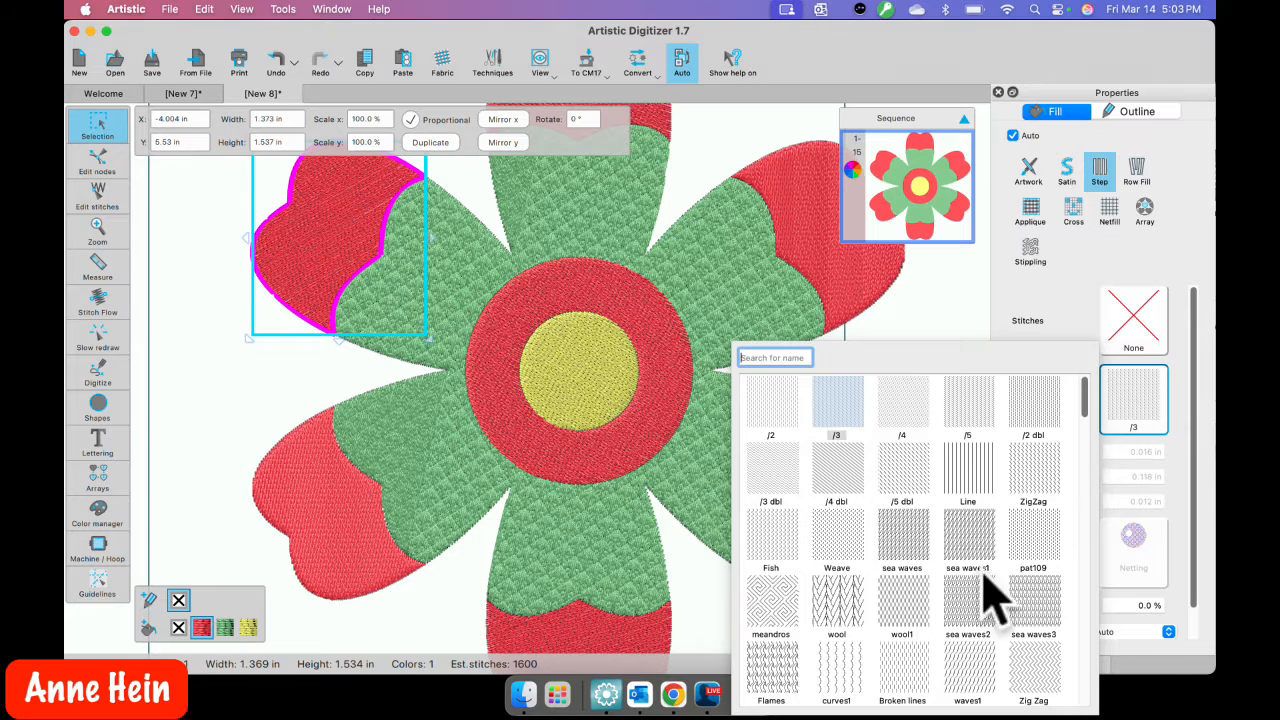
pyautogui.click(840, 665)
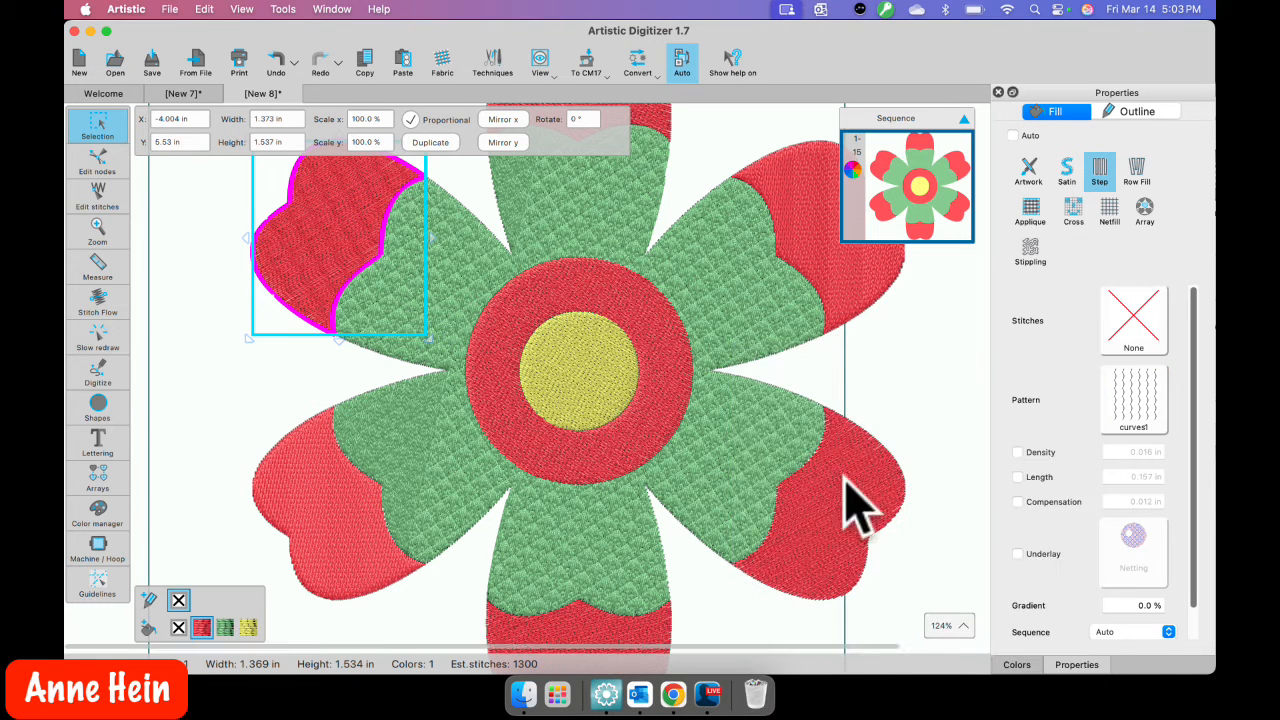
# Step: Set the step fill pattern of the lower-left and bottom red petal tips to curves1
pyautogui.click(321, 549)
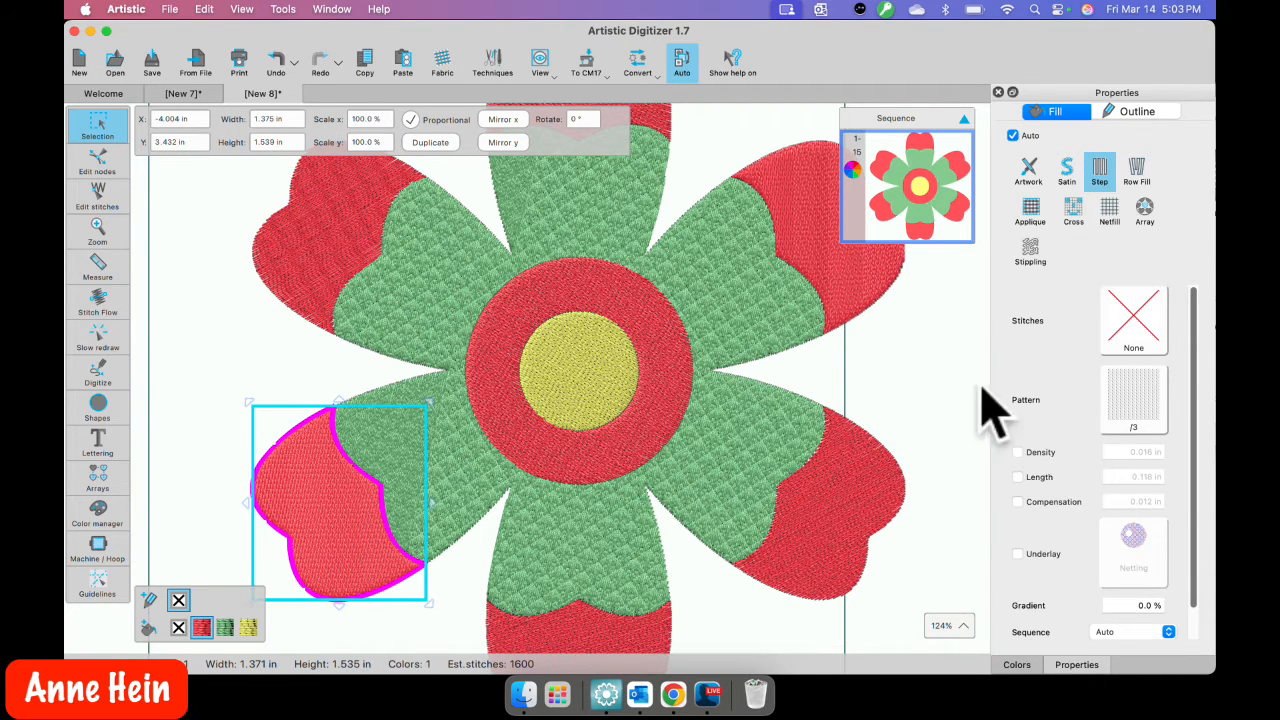
pyautogui.click(1136, 428)
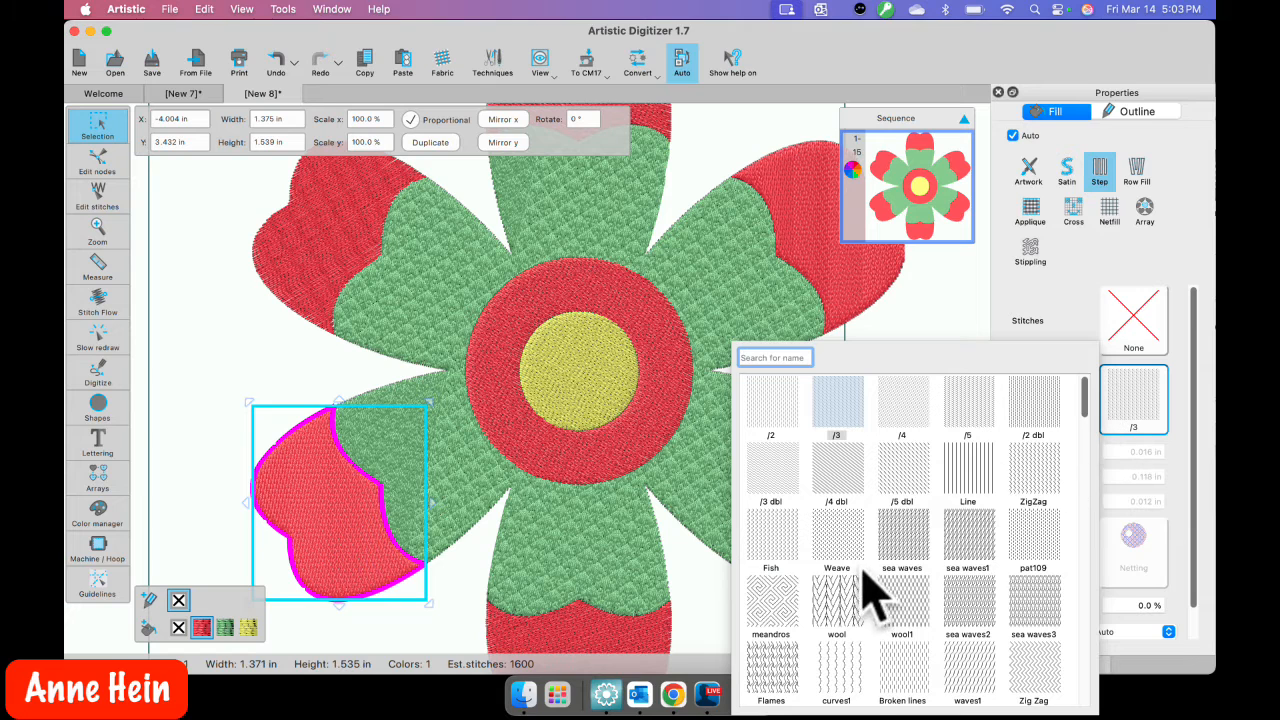
pyautogui.click(838, 668)
pyautogui.click(651, 615)
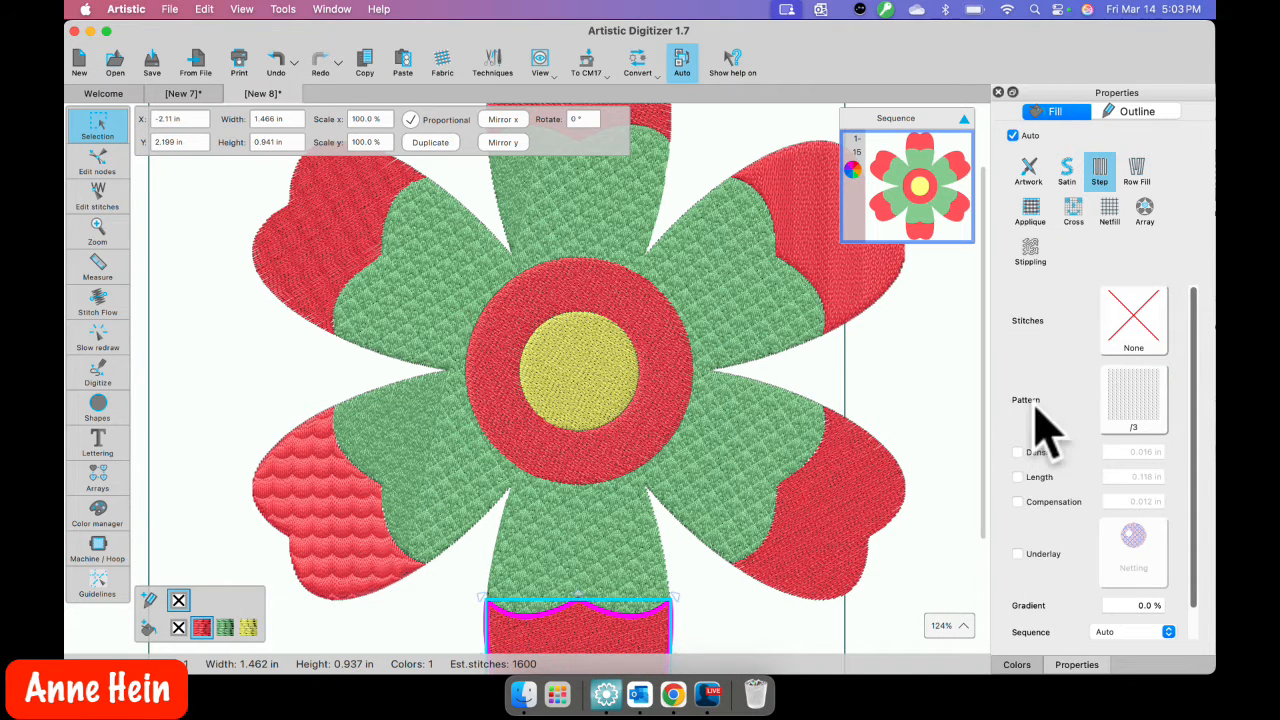
pyautogui.click(1124, 418)
pyautogui.click(845, 678)
# Step: Set the step fill pattern of the lower-right and upper-right red petal tips to curves1
pyautogui.click(872, 503)
pyautogui.click(1130, 400)
pyautogui.click(835, 672)
pyautogui.click(893, 300)
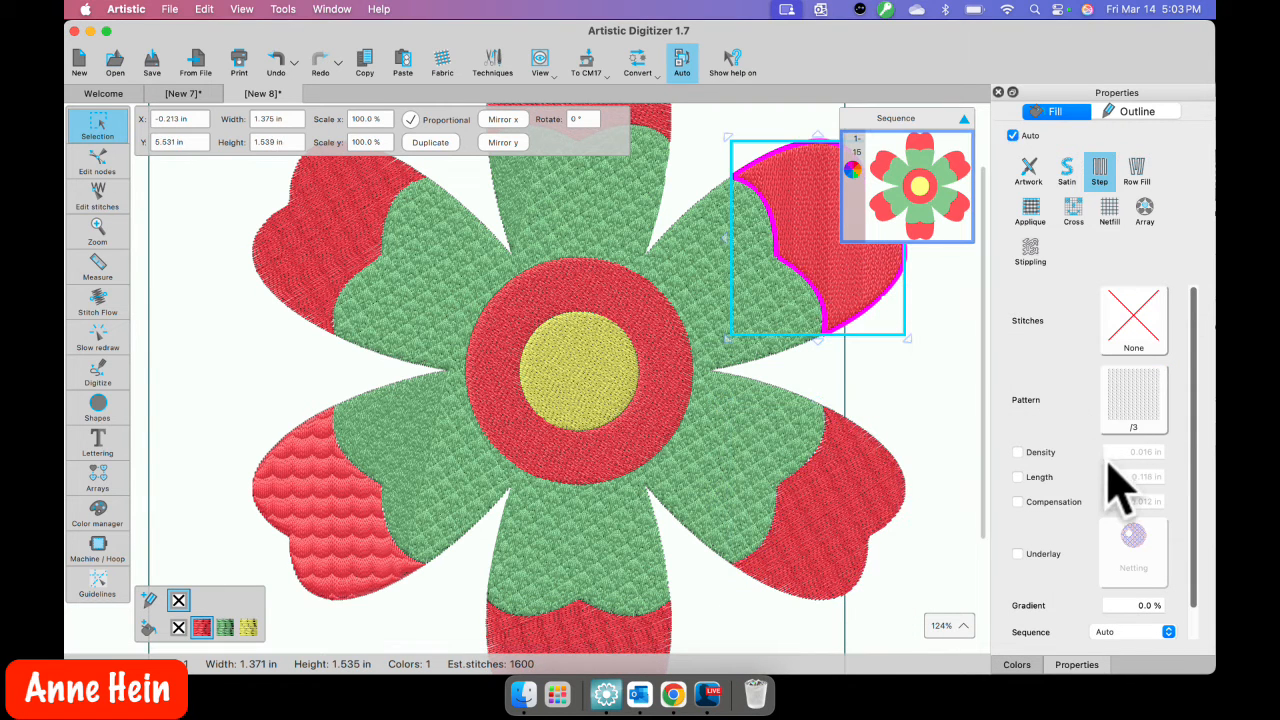
pyautogui.click(1135, 422)
pyautogui.click(833, 663)
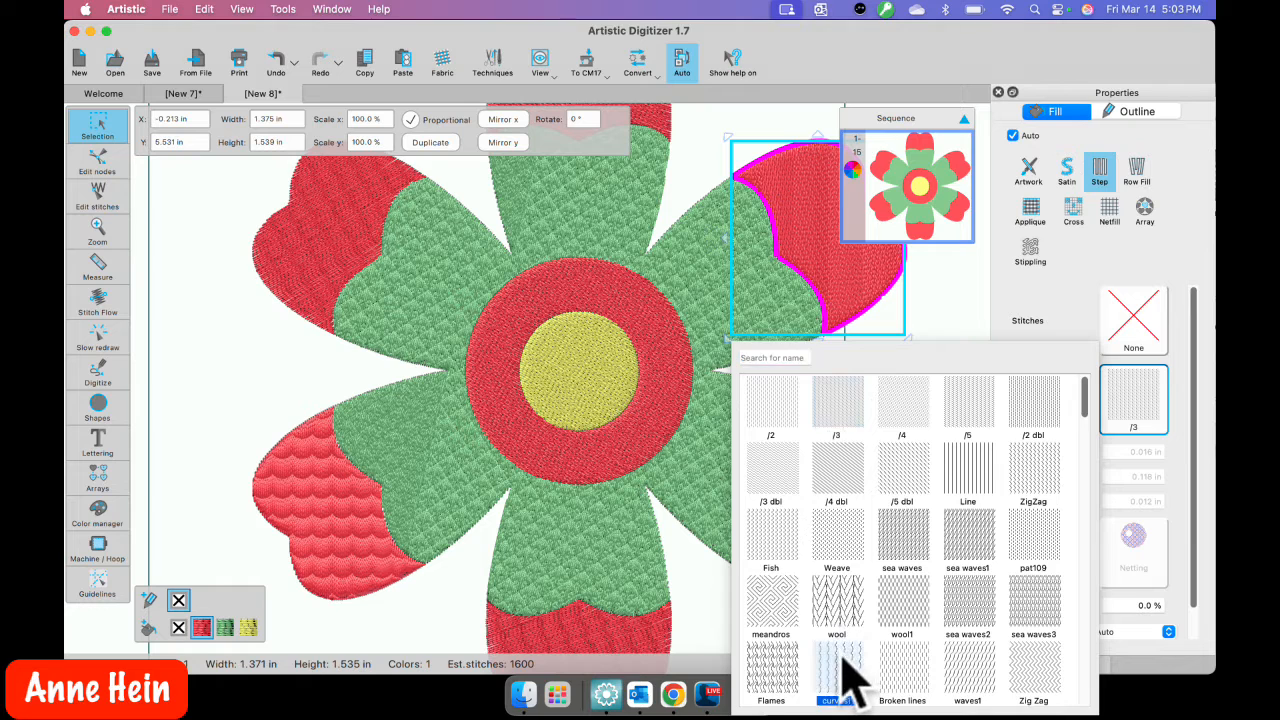
# Step: Set the top red petal tip's step fill pattern to curves1
pyautogui.click(660, 135)
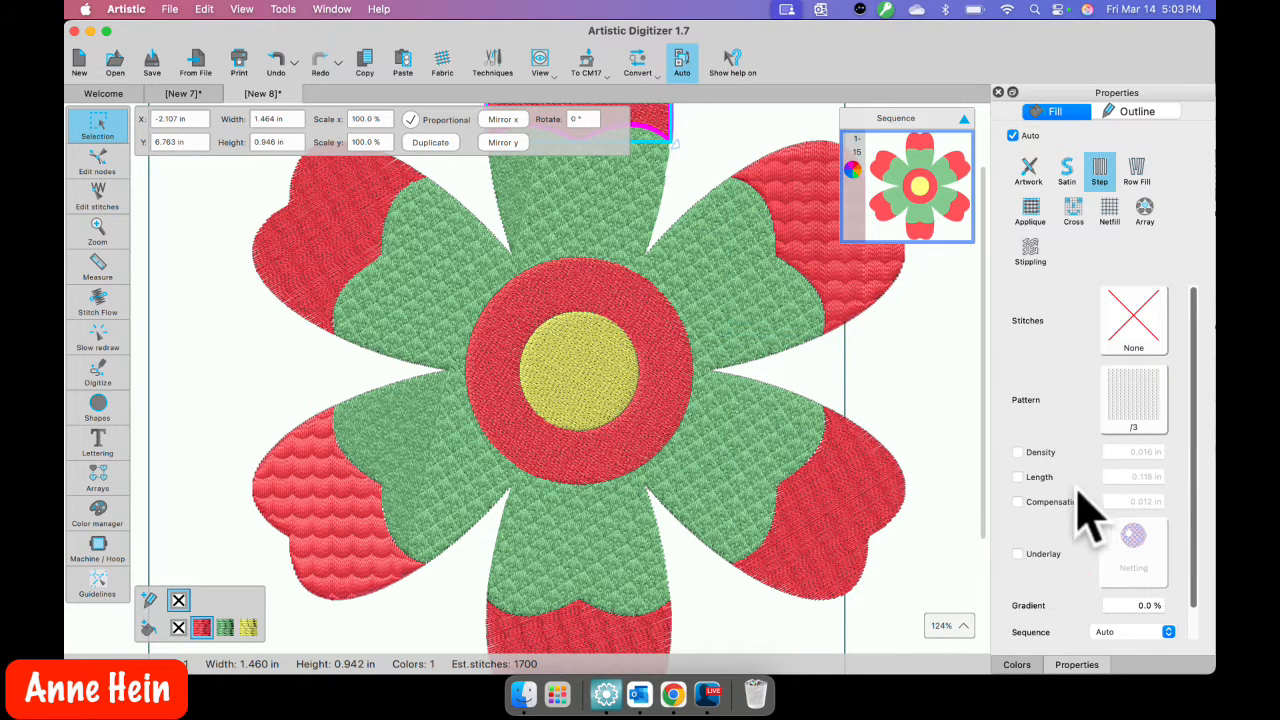
pyautogui.click(1148, 392)
pyautogui.click(833, 655)
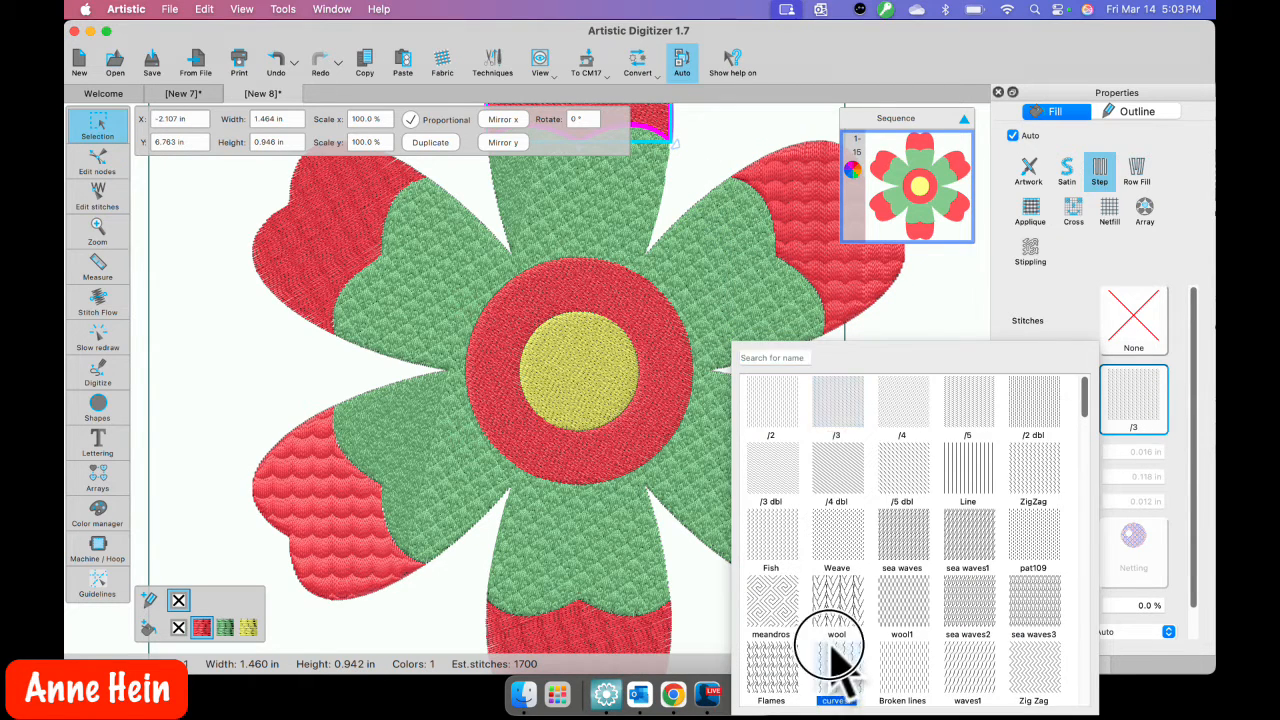
# Step: Draw a short horizontal Stitch Flow direction line on the upper-left red petal tip and tilt its right end slightly downward
pyautogui.scroll(2, 420, 248)
pyautogui.scroll(3, 420, 240)
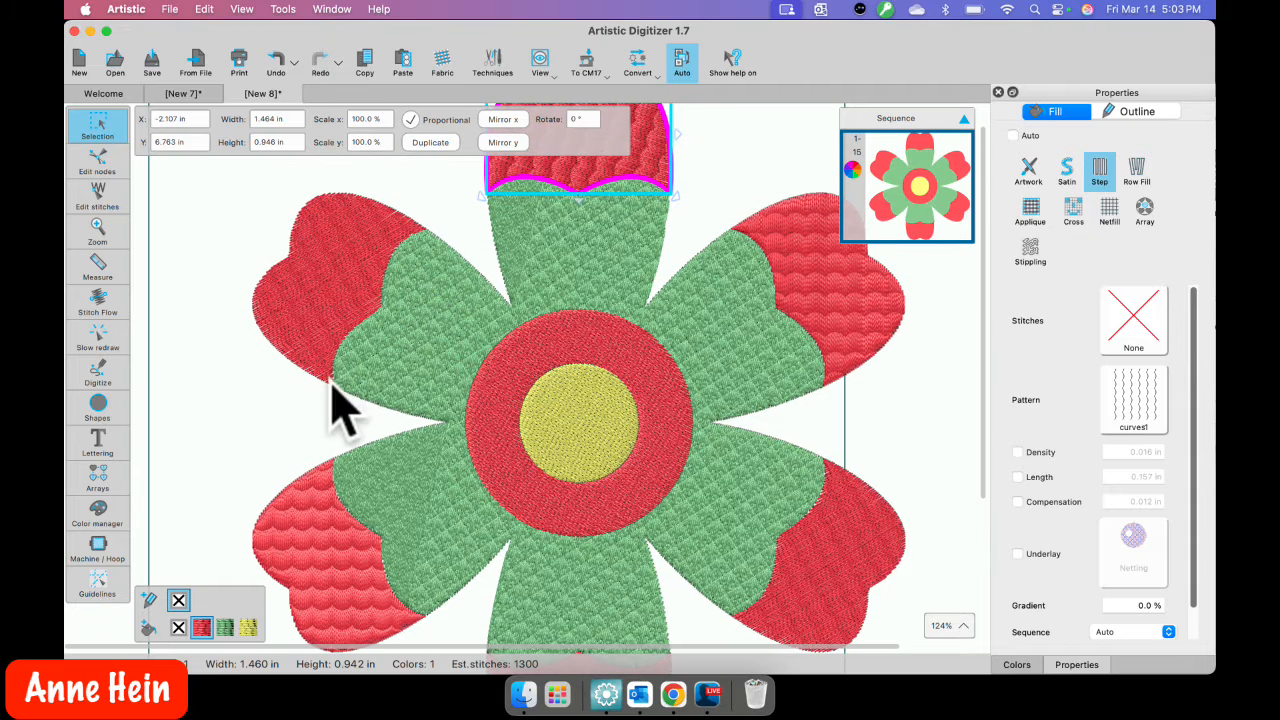
pyautogui.click(334, 282)
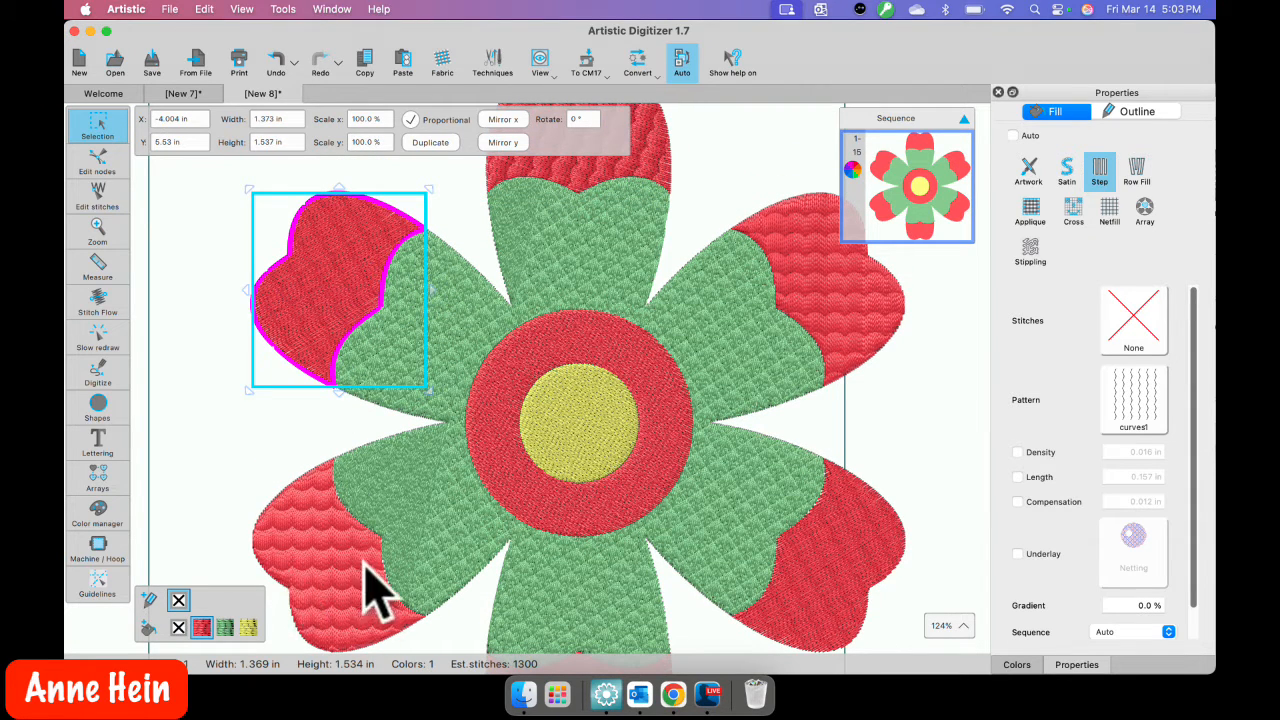
pyautogui.click(97, 303)
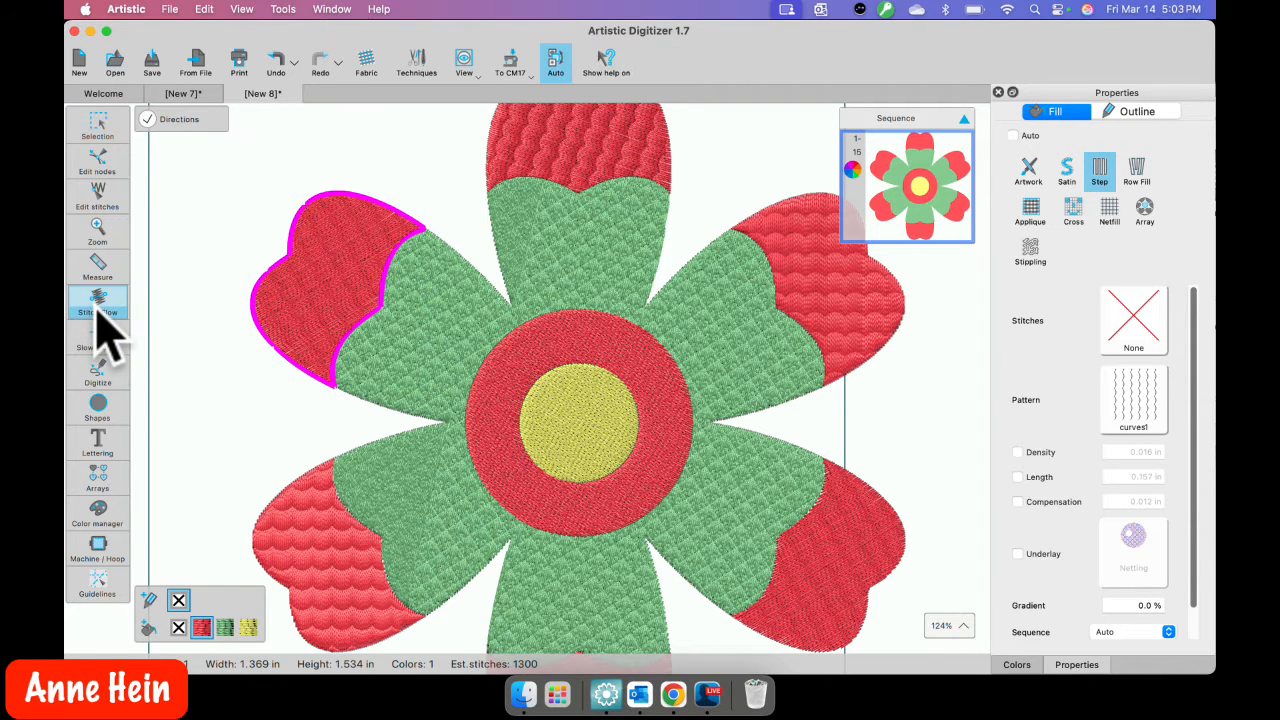
pyautogui.moveTo(300, 284); pyautogui.dragTo(331, 285)
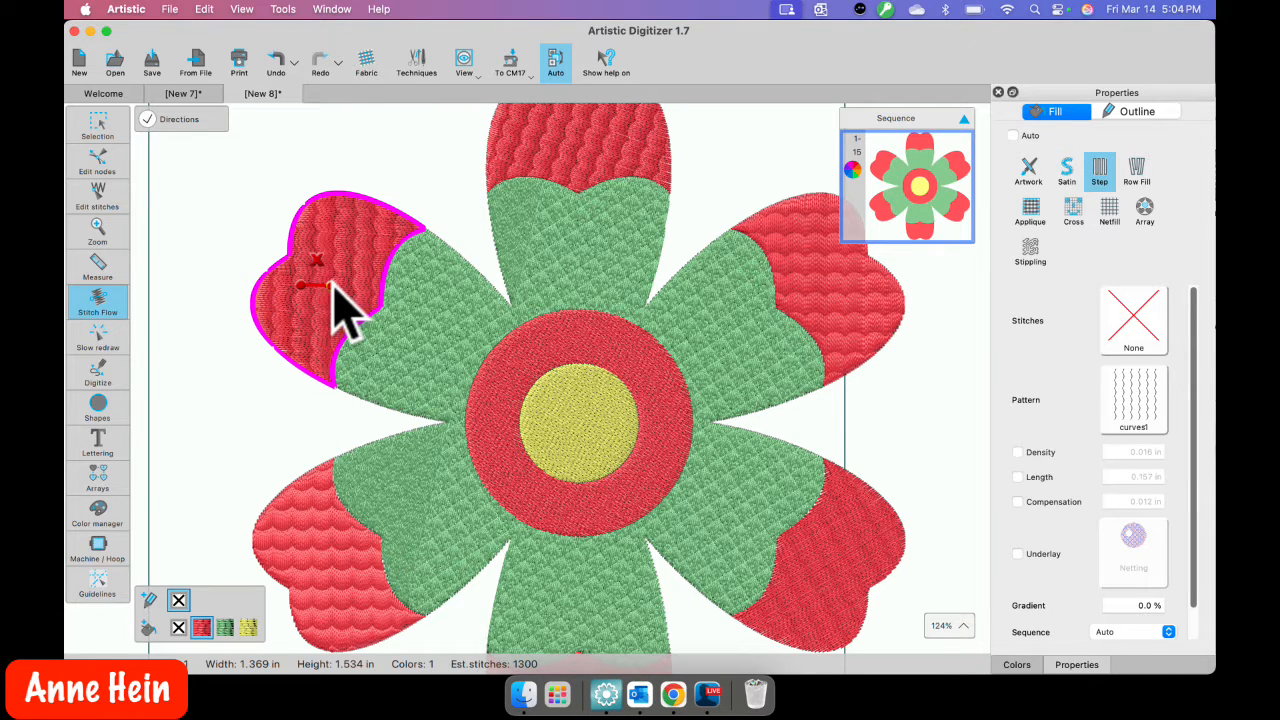
pyautogui.moveTo(333, 289); pyautogui.dragTo(340, 314)
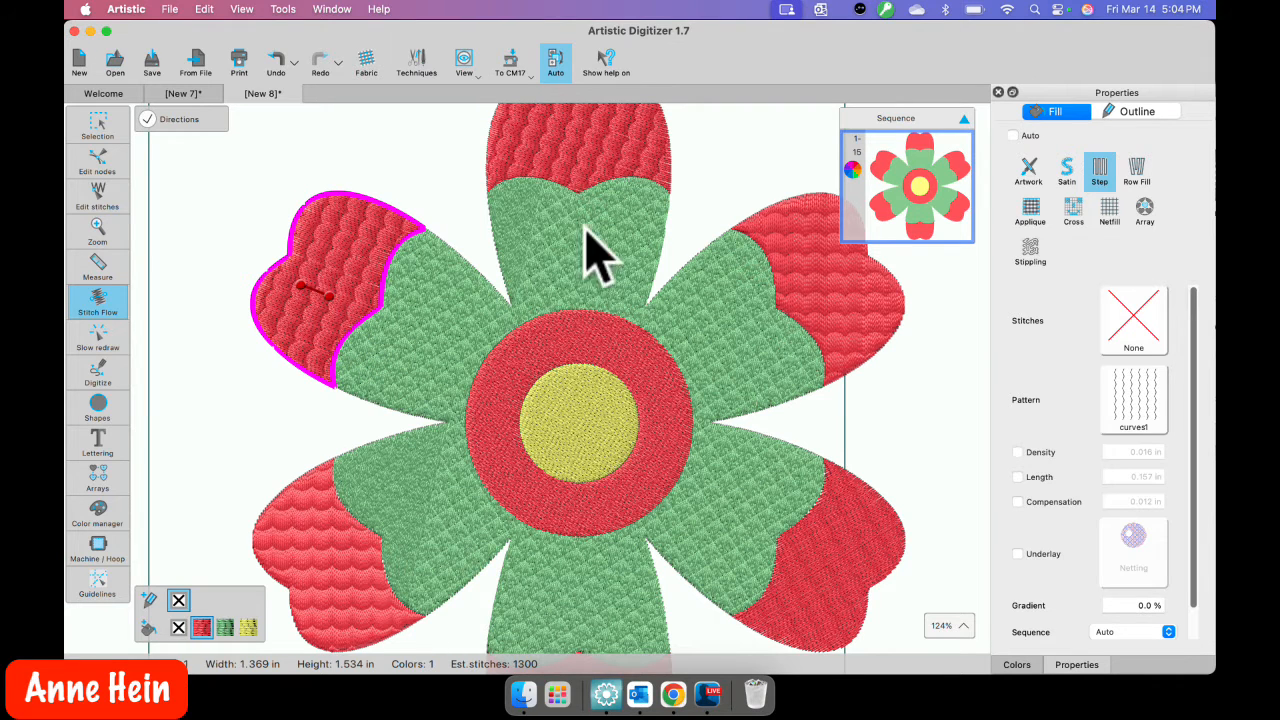
# Step: Draw Stitch Flow direction lines on two red petal tips: nearly vertical on the lower-right one and diagonal on the bottom one
pyautogui.click(831, 570)
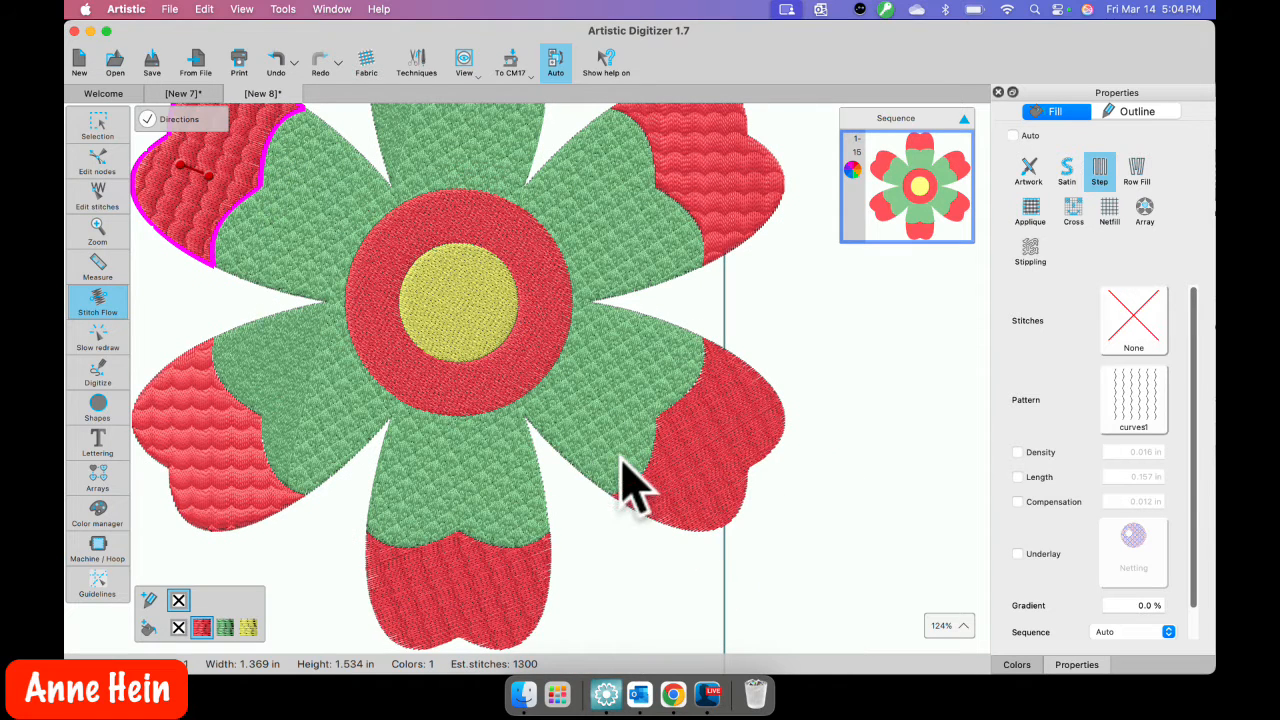
pyautogui.click(686, 448)
pyautogui.moveTo(686, 448)
pyautogui.mouseDown()
pyautogui.moveTo(720, 452)
pyautogui.moveTo(690, 430)
pyautogui.moveTo(686, 480)
pyautogui.moveTo(714, 491)
pyautogui.mouseUp()
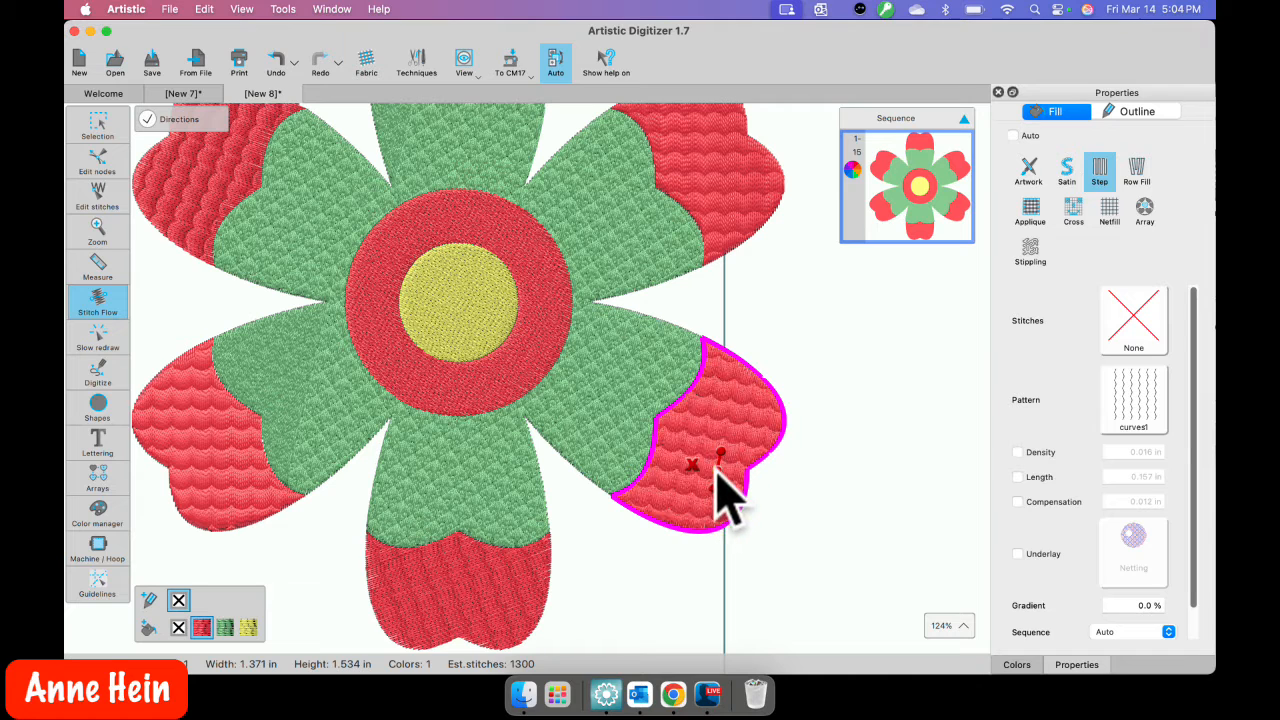
pyautogui.click(476, 582)
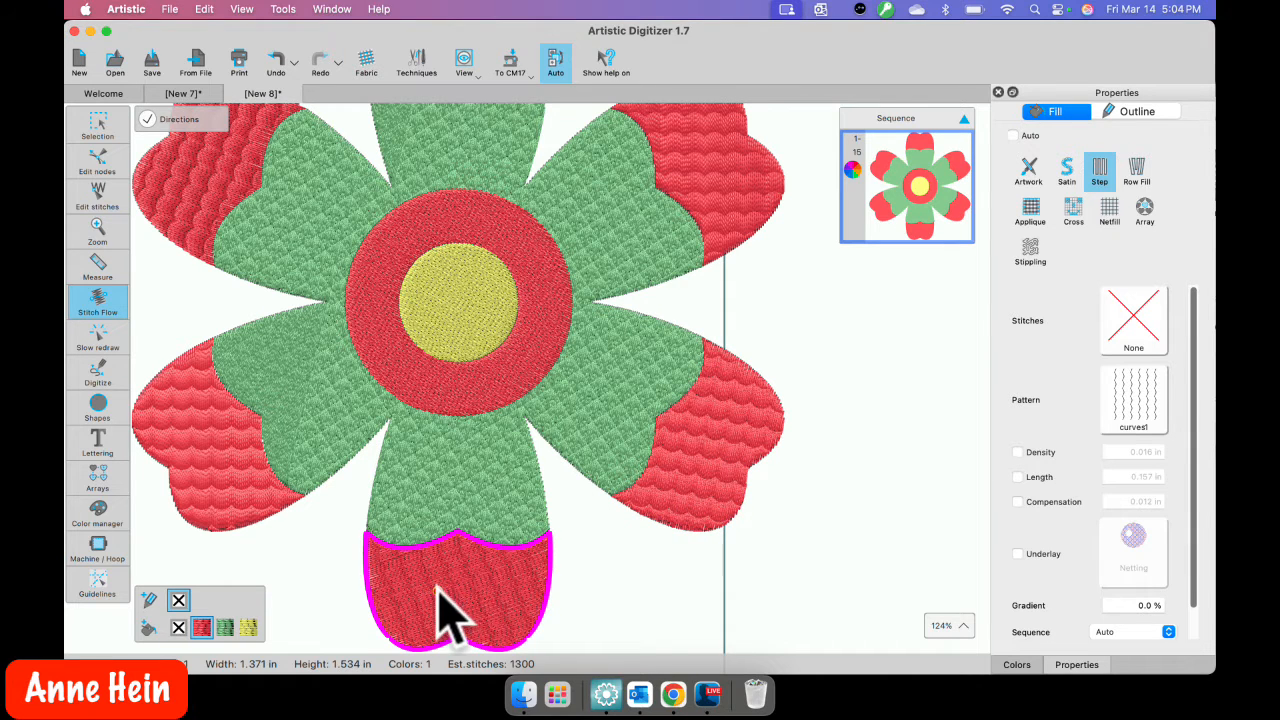
pyautogui.scroll(-3, 460, 612)
pyautogui.moveTo(437, 512); pyautogui.dragTo(475, 553)
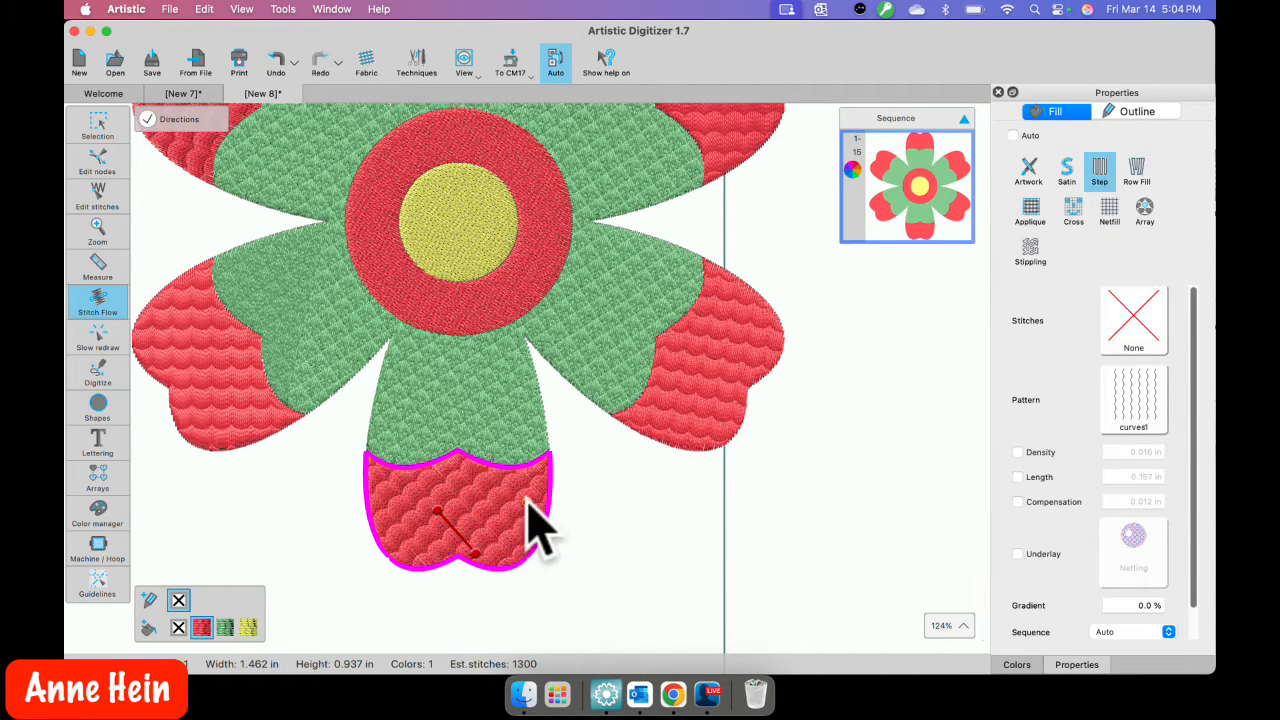
# Step: Return to the Selection tool and move the yellow center circle out of the ring to the blank area right of the flower
pyautogui.click(84, 137)
pyautogui.scroll(5, 429, 312)
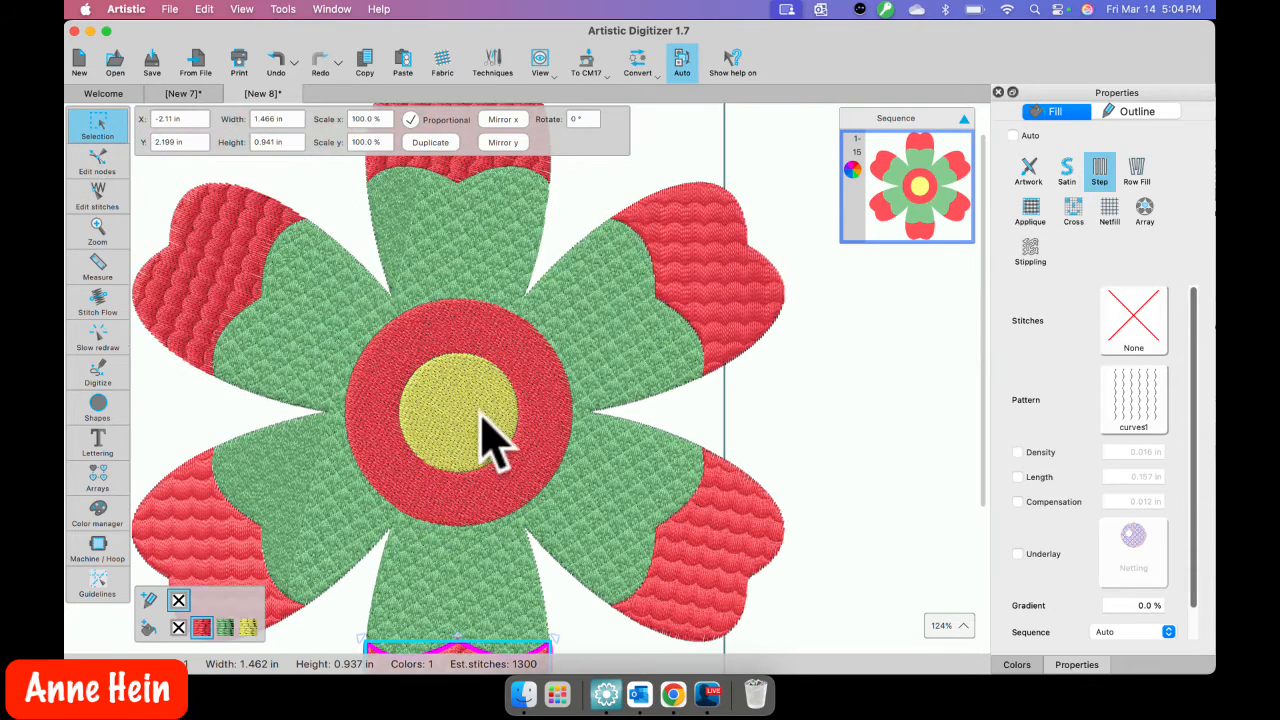
pyautogui.scroll(-3, 476, 422)
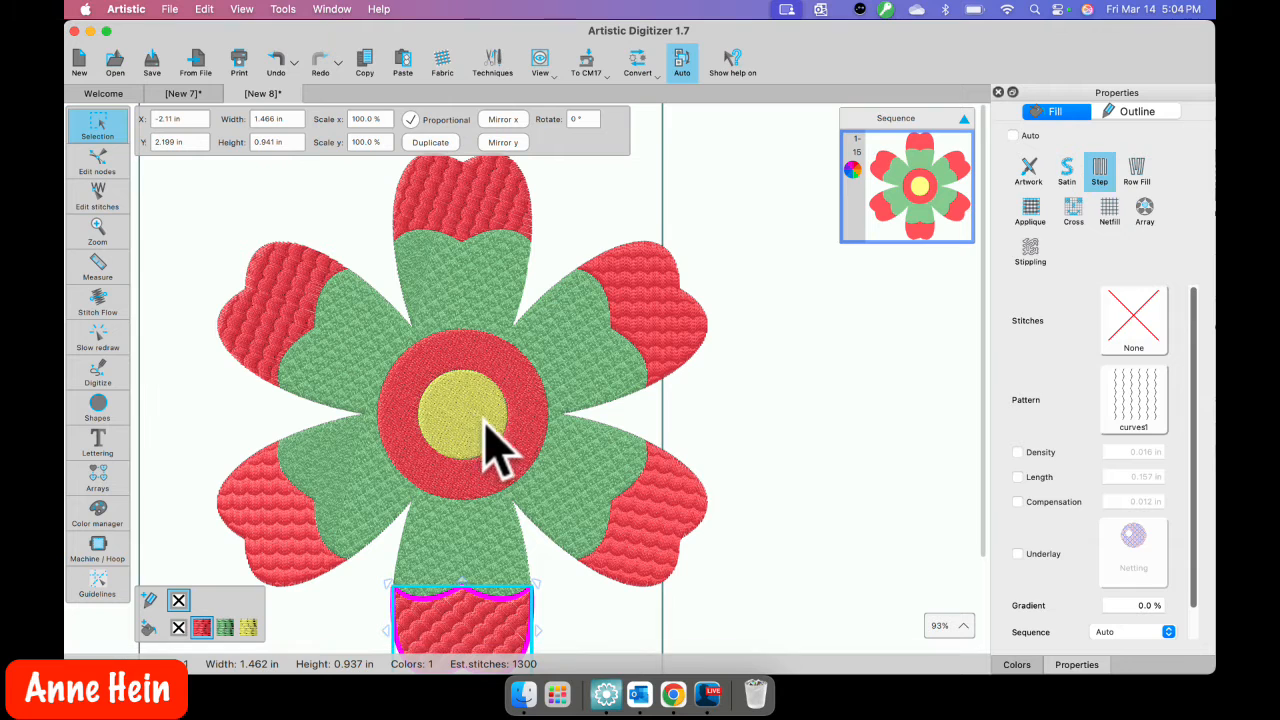
pyautogui.hscroll(2, 512, 448)
pyautogui.hscroll(-3, 514, 451)
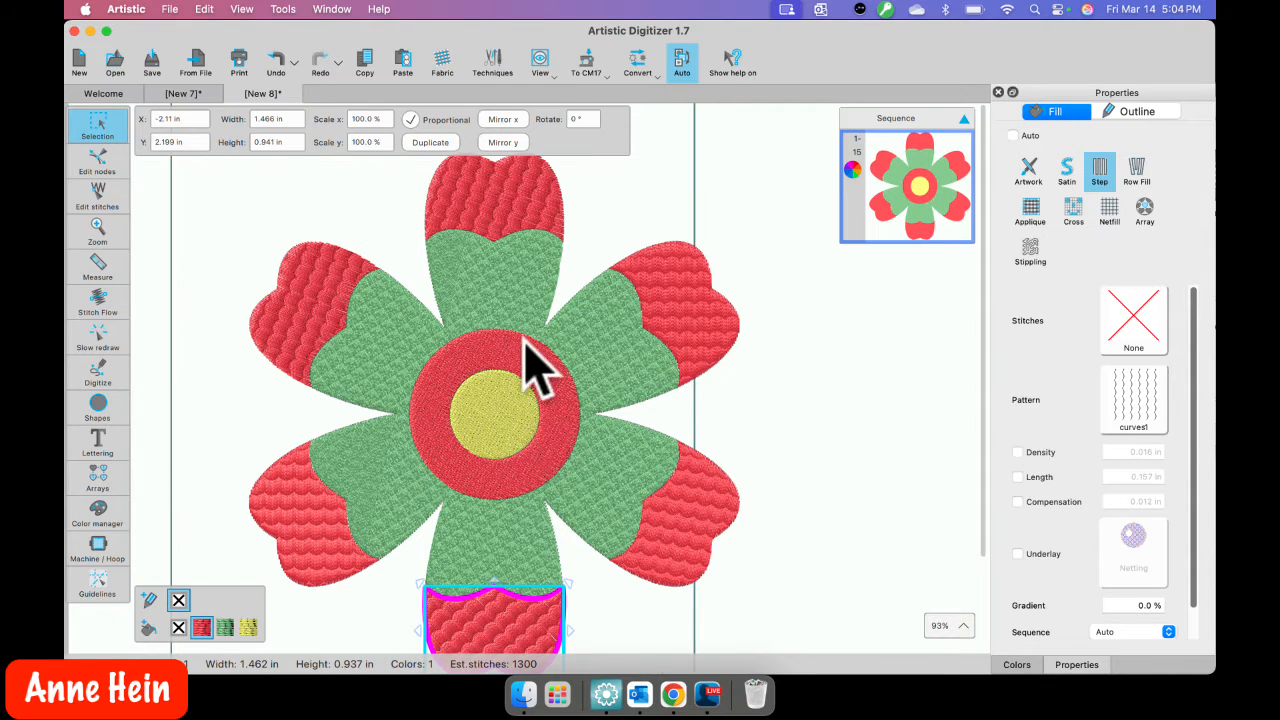
pyautogui.click(490, 425)
pyautogui.moveTo(492, 413); pyautogui.dragTo(816, 409)
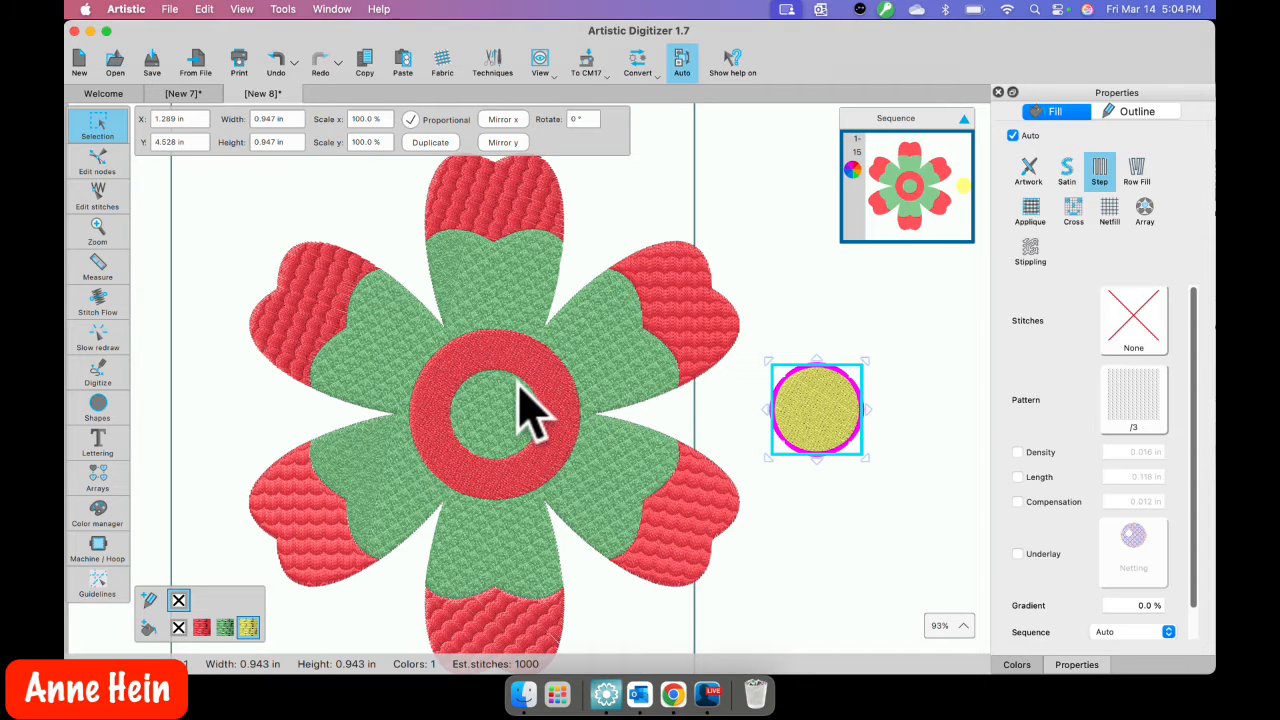
# Step: Shift the red center ring slightly down and left, and set its fill gradient to 500%
pyautogui.click(563, 418)
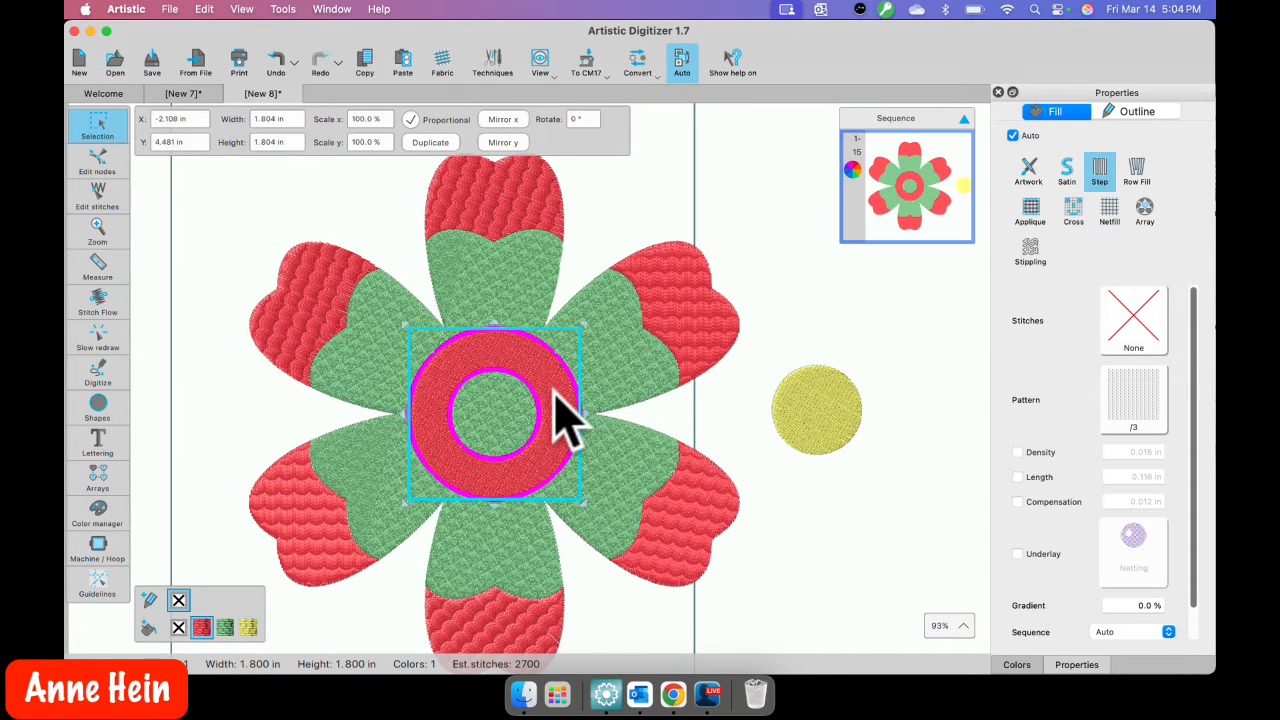
pyautogui.moveTo(560, 392)
pyautogui.mouseDown()
pyautogui.moveTo(737, 374)
pyautogui.moveTo(900, 432)
pyautogui.moveTo(920, 551)
pyautogui.moveTo(523, 374)
pyautogui.moveTo(555, 398)
pyautogui.mouseUp()
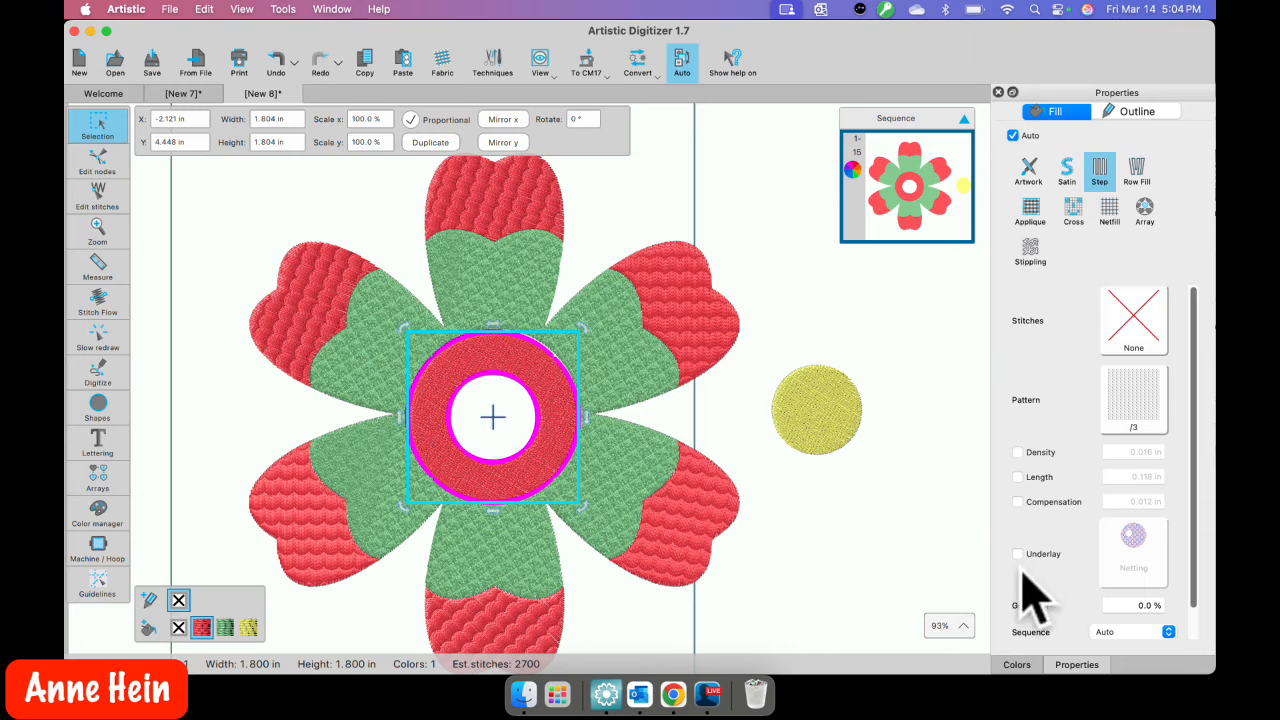
pyautogui.scroll(-1, 1135, 607)
pyautogui.click(1140, 573)
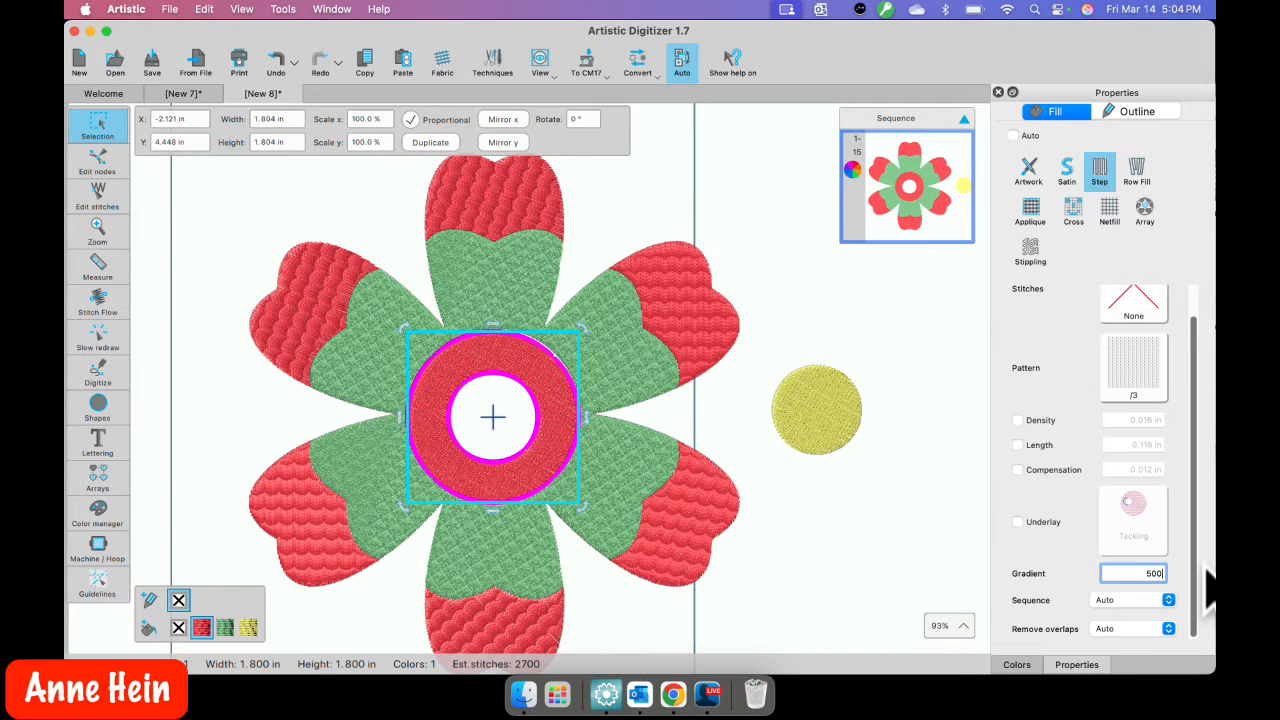
pyautogui.press('Return')
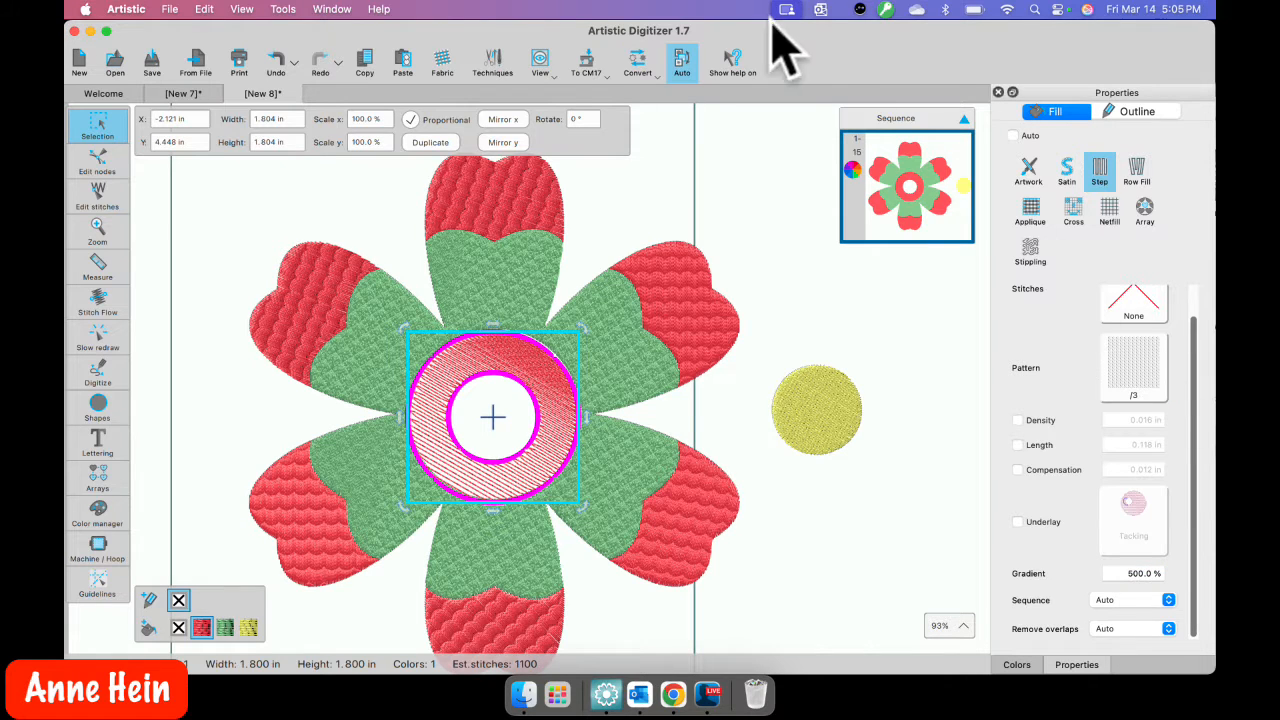
# Step: Paste a copy of the gradient ring in place and fill it with JANOME 239 Sunflower
pyautogui.click(405, 60)
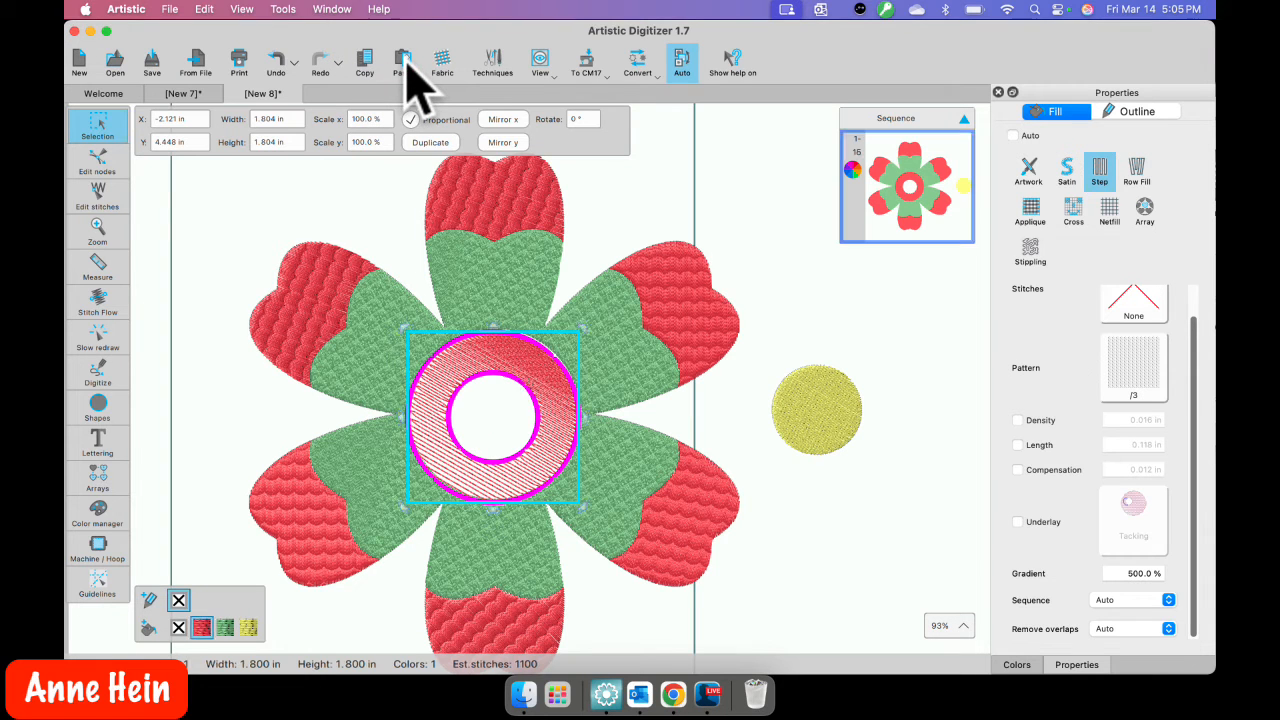
pyautogui.click(1017, 665)
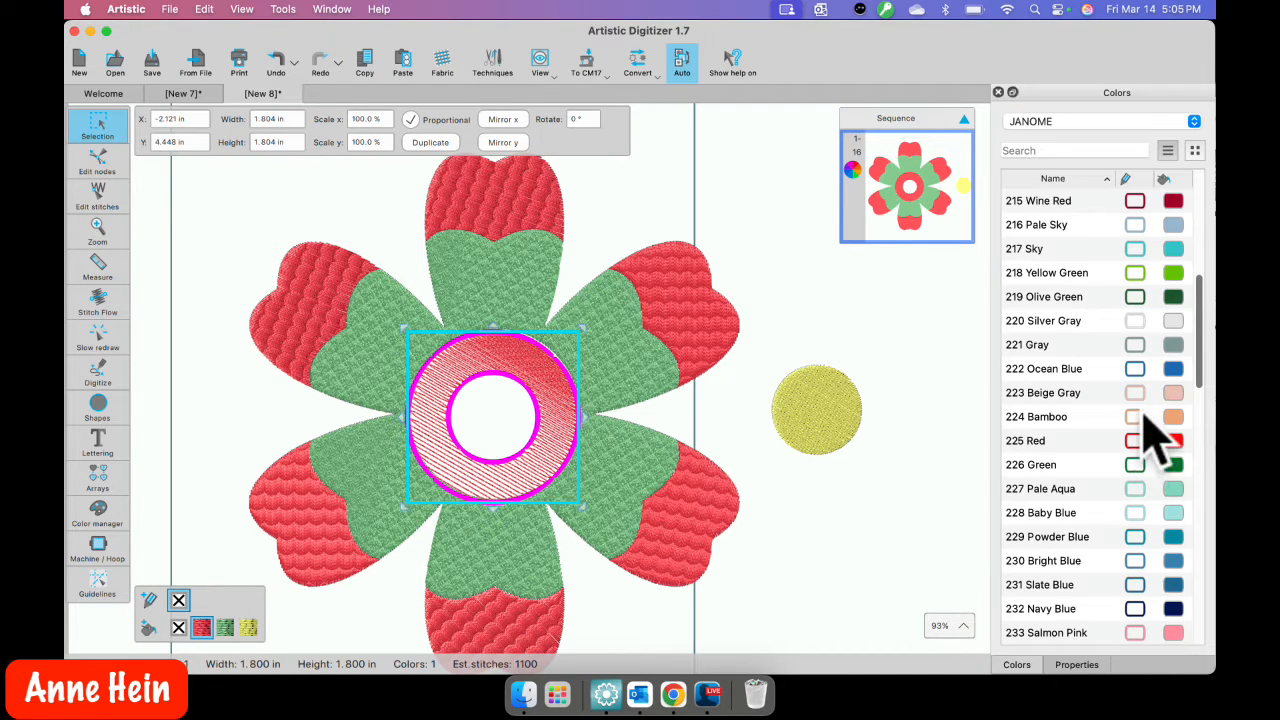
pyautogui.scroll(-5, 1148, 600)
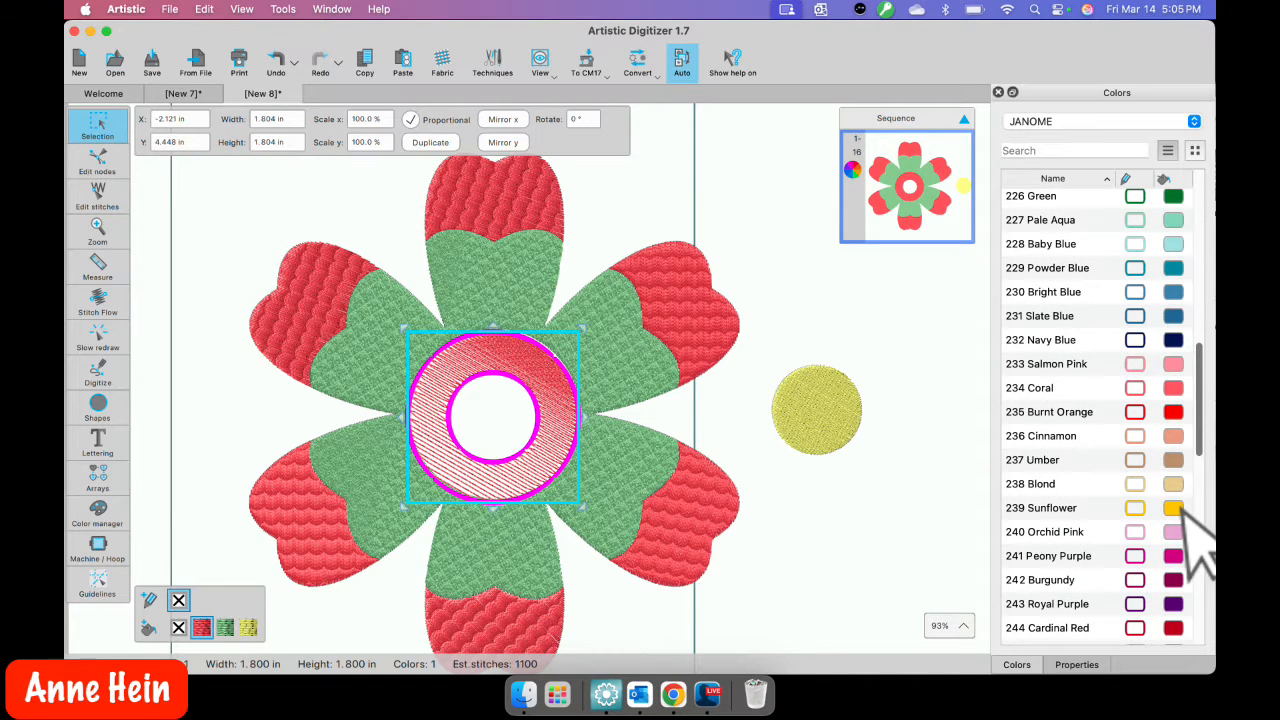
pyautogui.click(1174, 508)
# Step: Try a fill gradient of -500% on the Sunflower ring and settle on -300%
pyautogui.click(1076, 665)
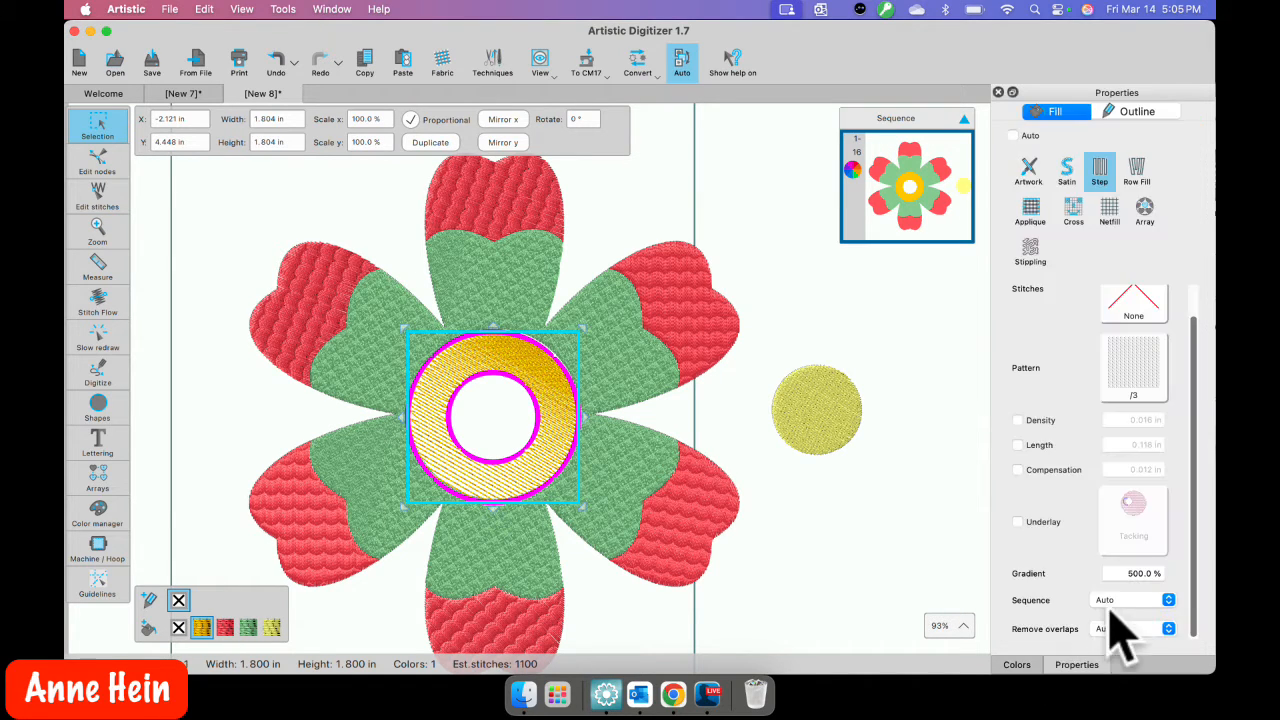
pyautogui.click(1140, 573)
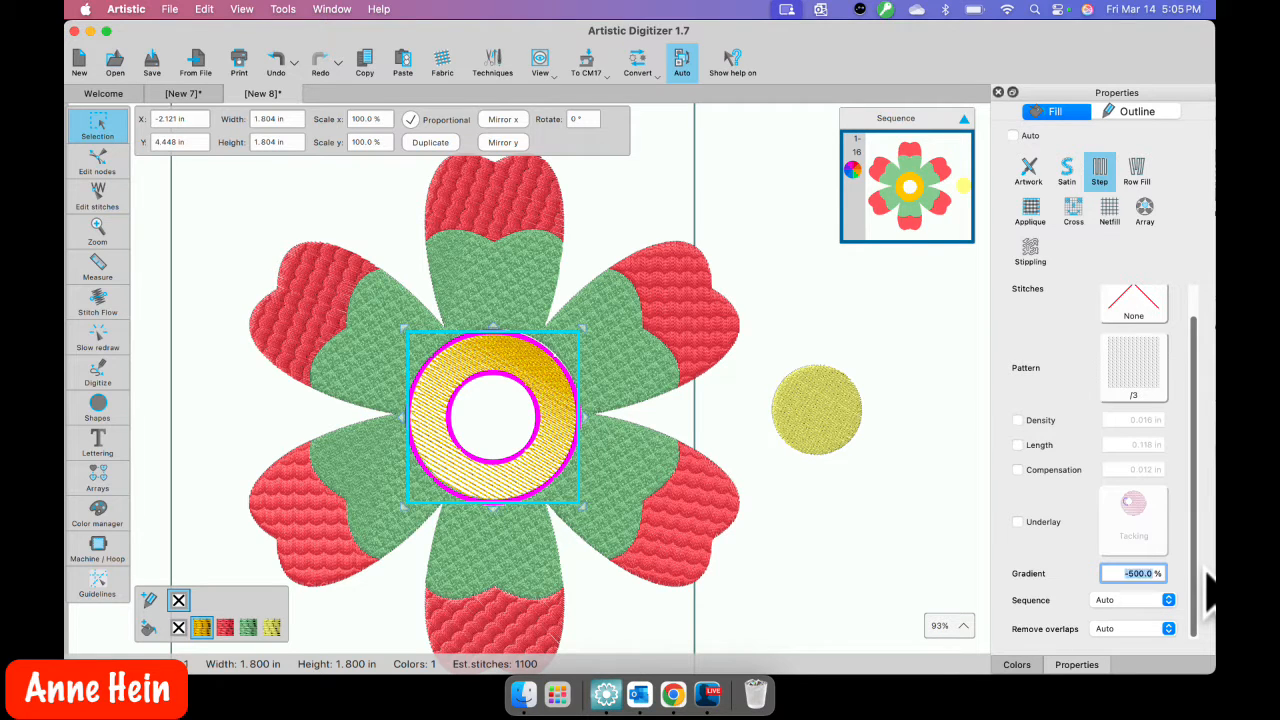
pyautogui.press('Return')
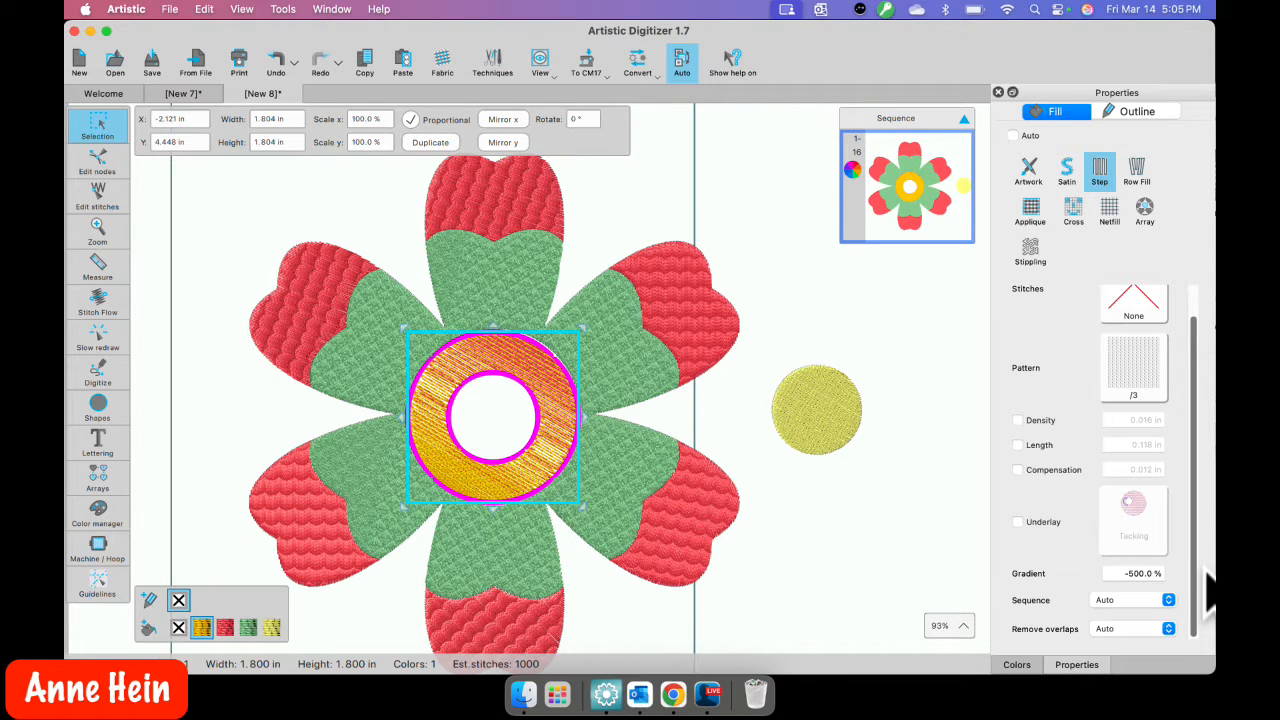
pyautogui.click(1117, 573)
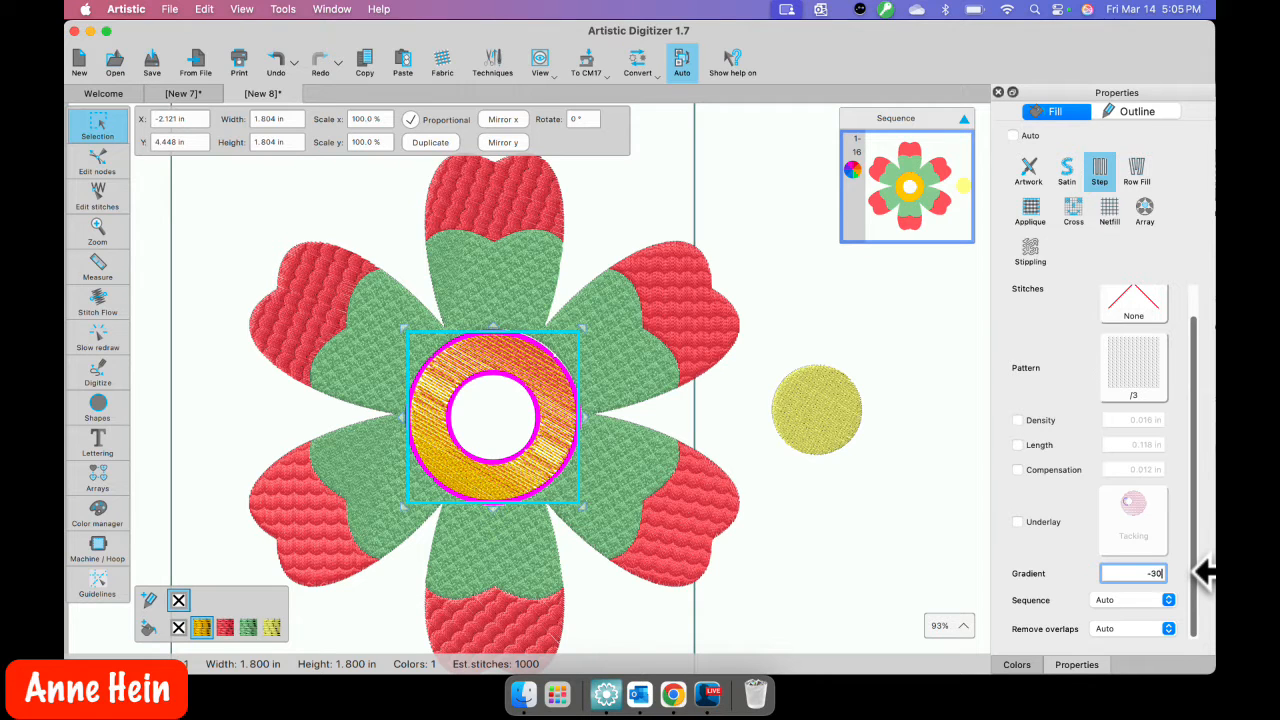
pyautogui.press('Return')
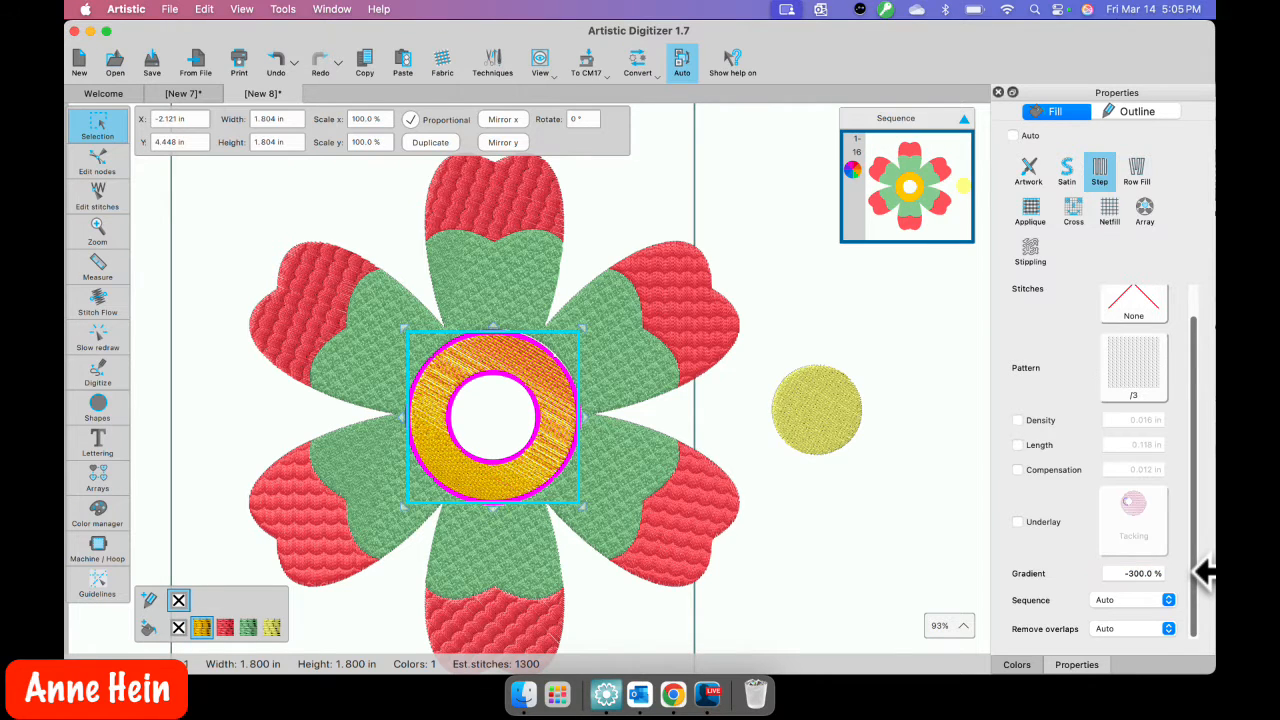
# Step: Select the Sunflower ring and nudge it up slightly over the flower's center
pyautogui.click(743, 429)
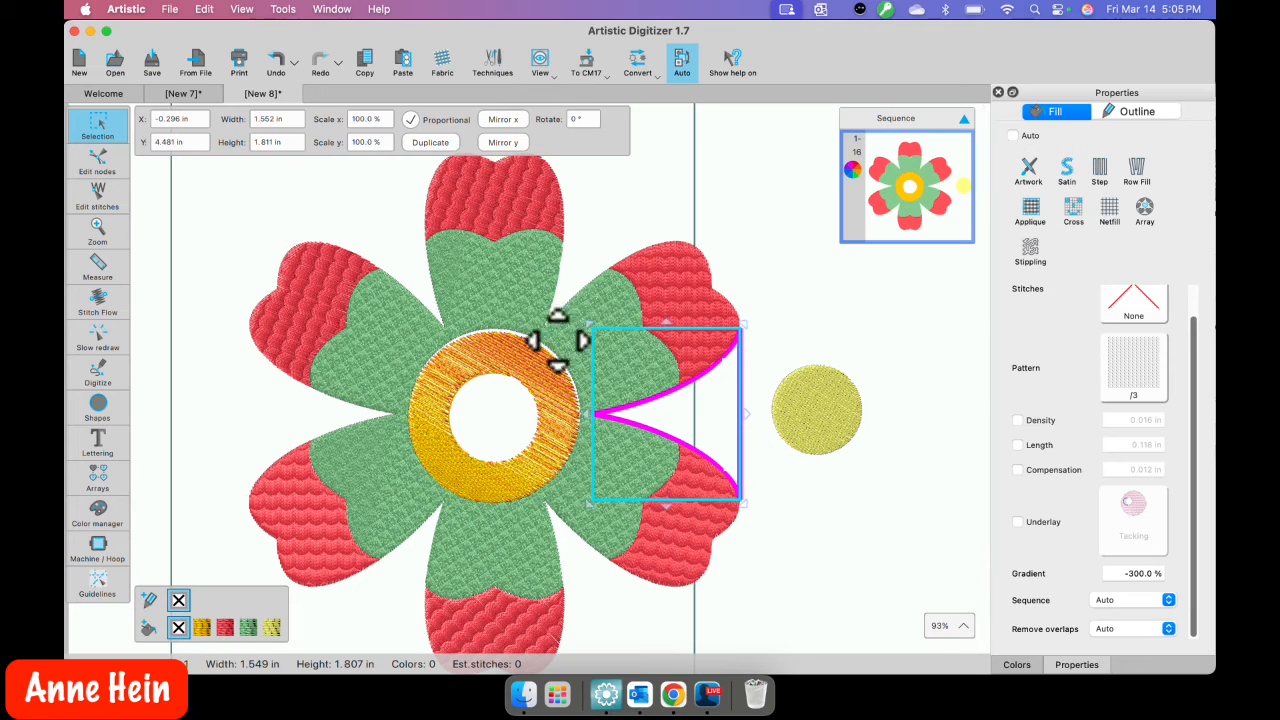
pyautogui.click(538, 366)
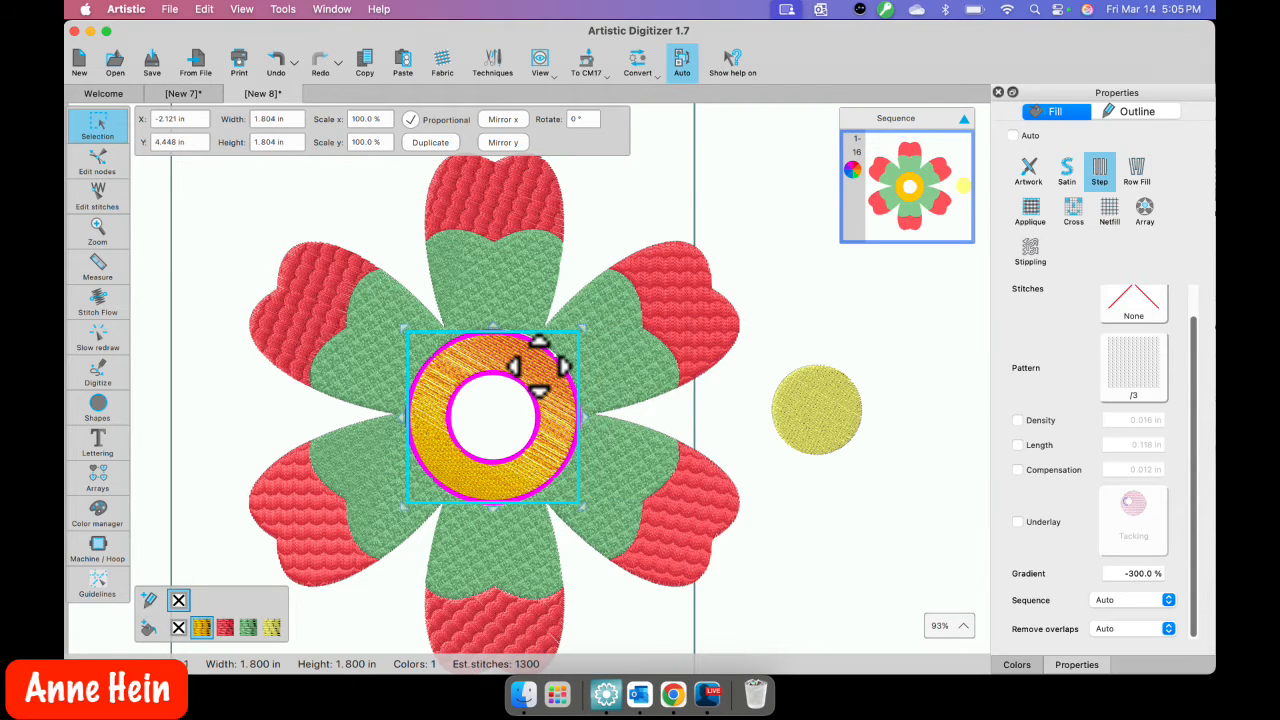
pyautogui.press('Up')
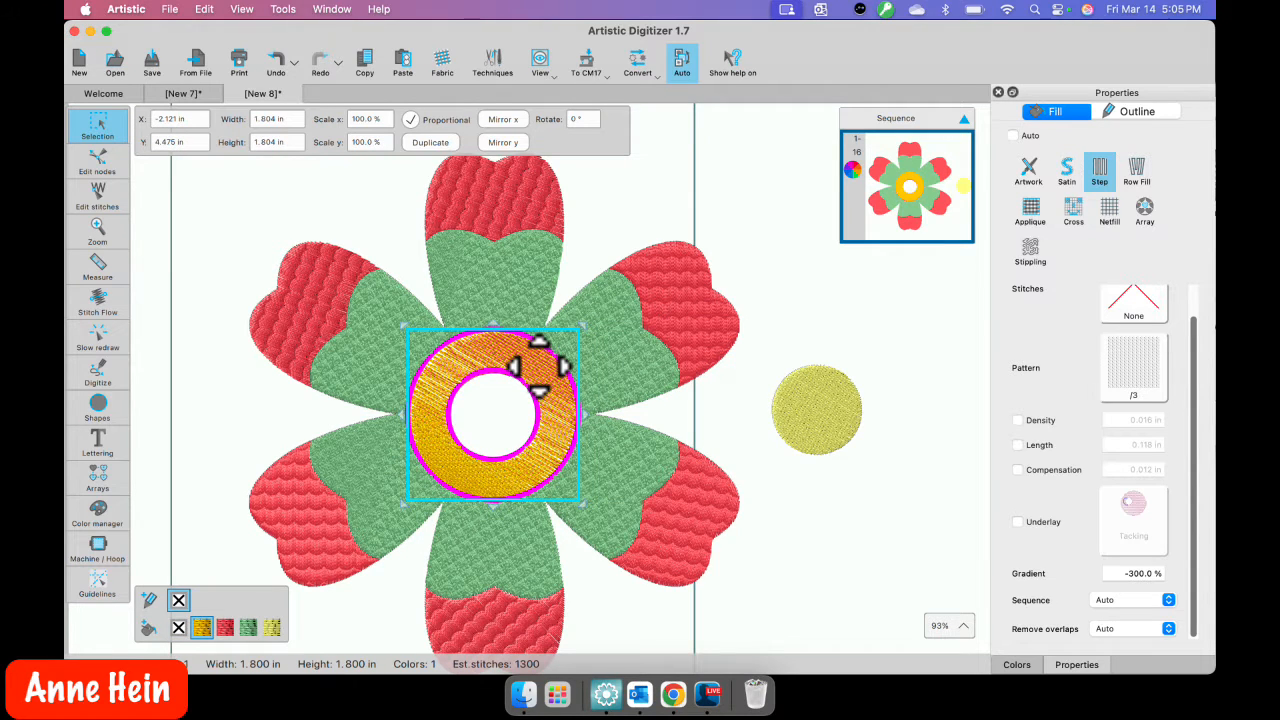
# Step: Move the yellow circle into the opening at the center of the gradient ring
pyautogui.click(806, 410)
pyautogui.moveTo(806, 410); pyautogui.dragTo(483, 415)
pyautogui.click(803, 425)
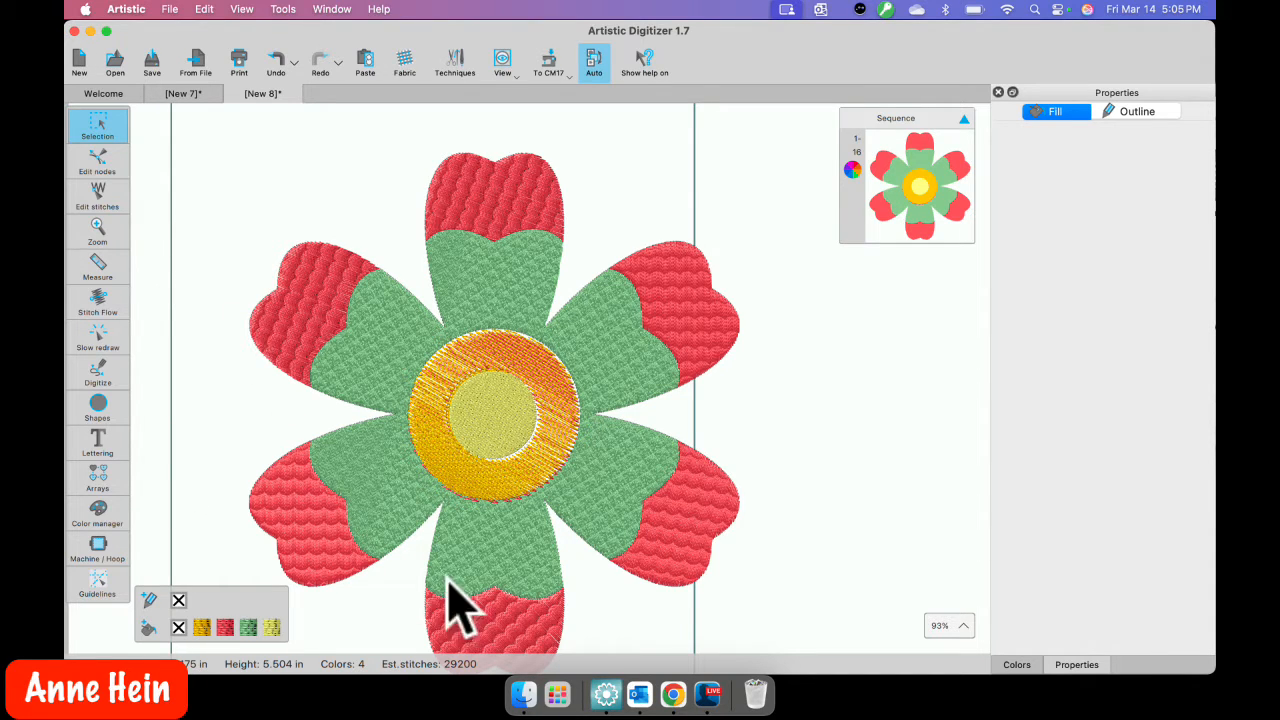
# Step: Switch to Finder and bring flower 1.Draw from the March 20 folder into the flower design's workspace
pyautogui.click(522, 692)
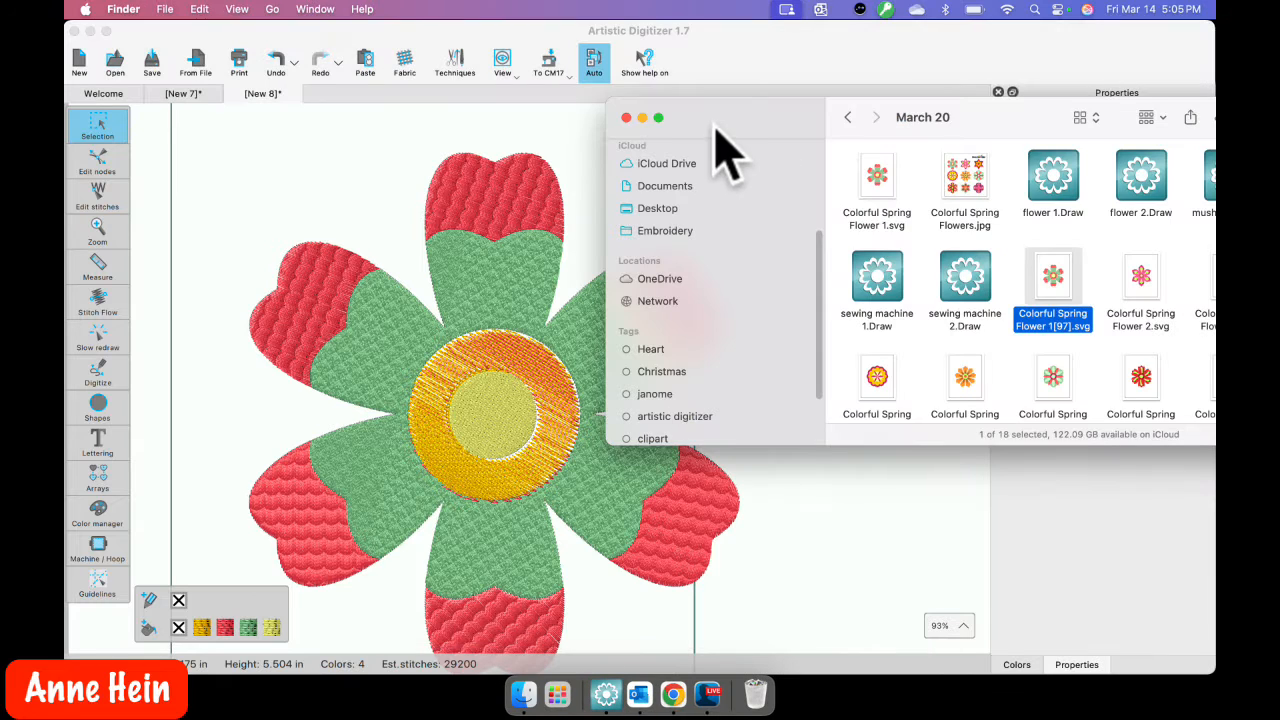
pyautogui.moveTo(757, 133); pyautogui.dragTo(843, 130)
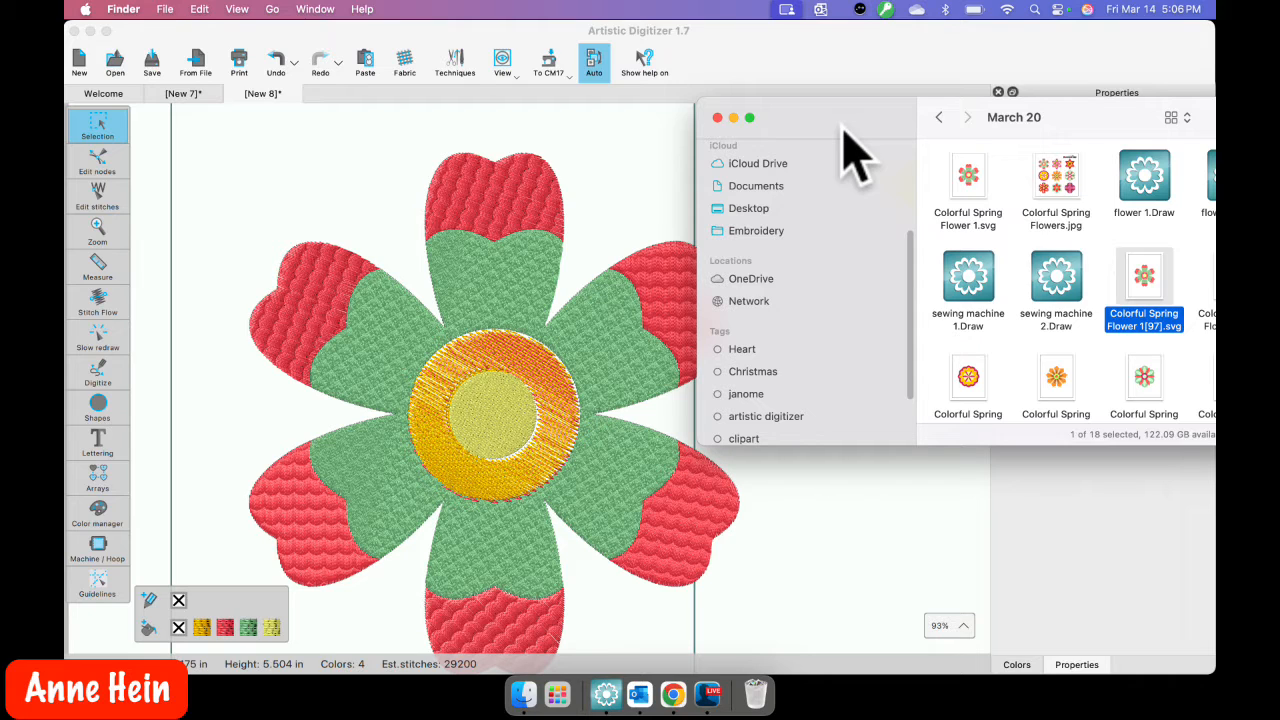
pyautogui.moveTo(1100, 135); pyautogui.dragTo(931, 83)
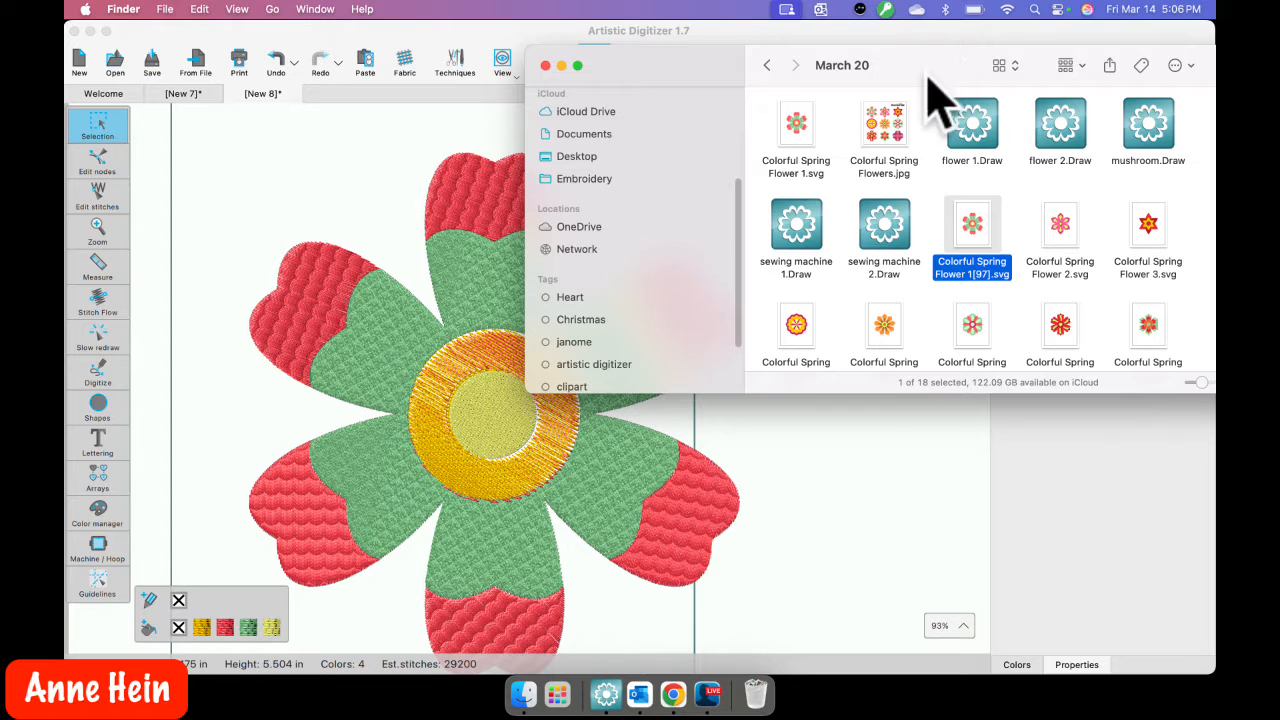
pyautogui.scroll(-1, 1035, 290)
pyautogui.scroll(-3, 1032, 283)
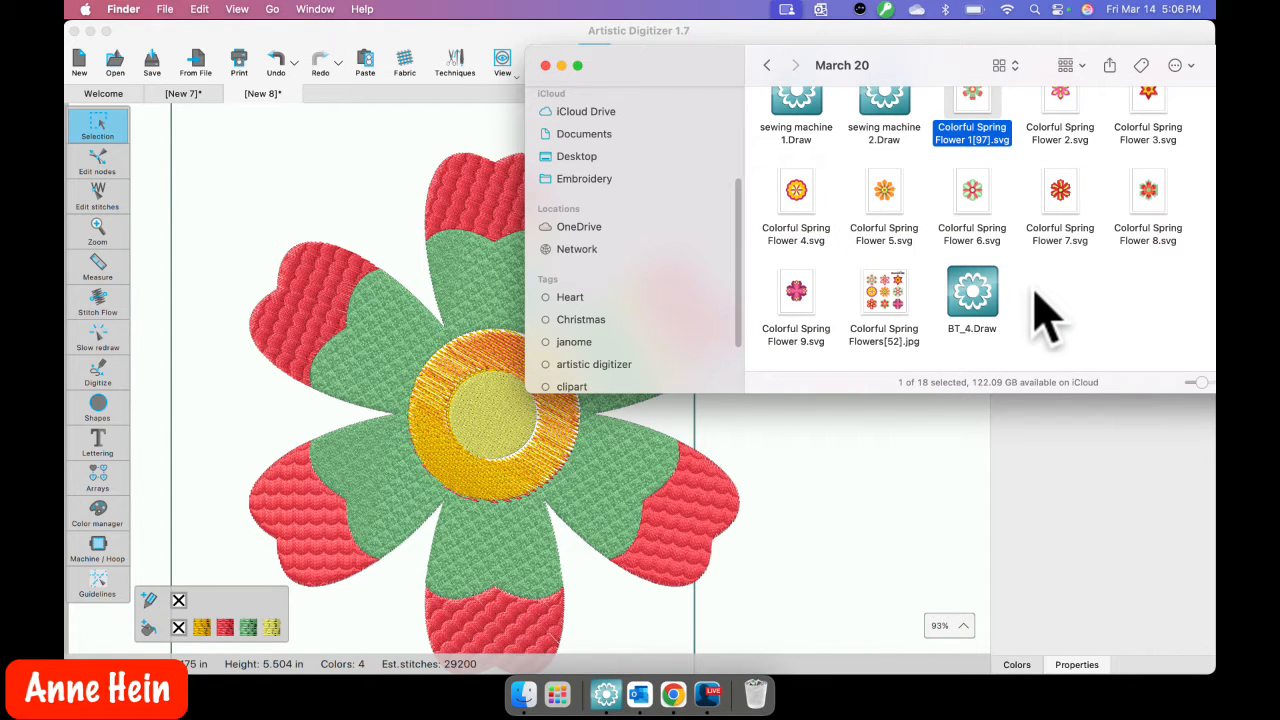
pyautogui.scroll(3, 1045, 262)
pyautogui.scroll(1, 1045, 262)
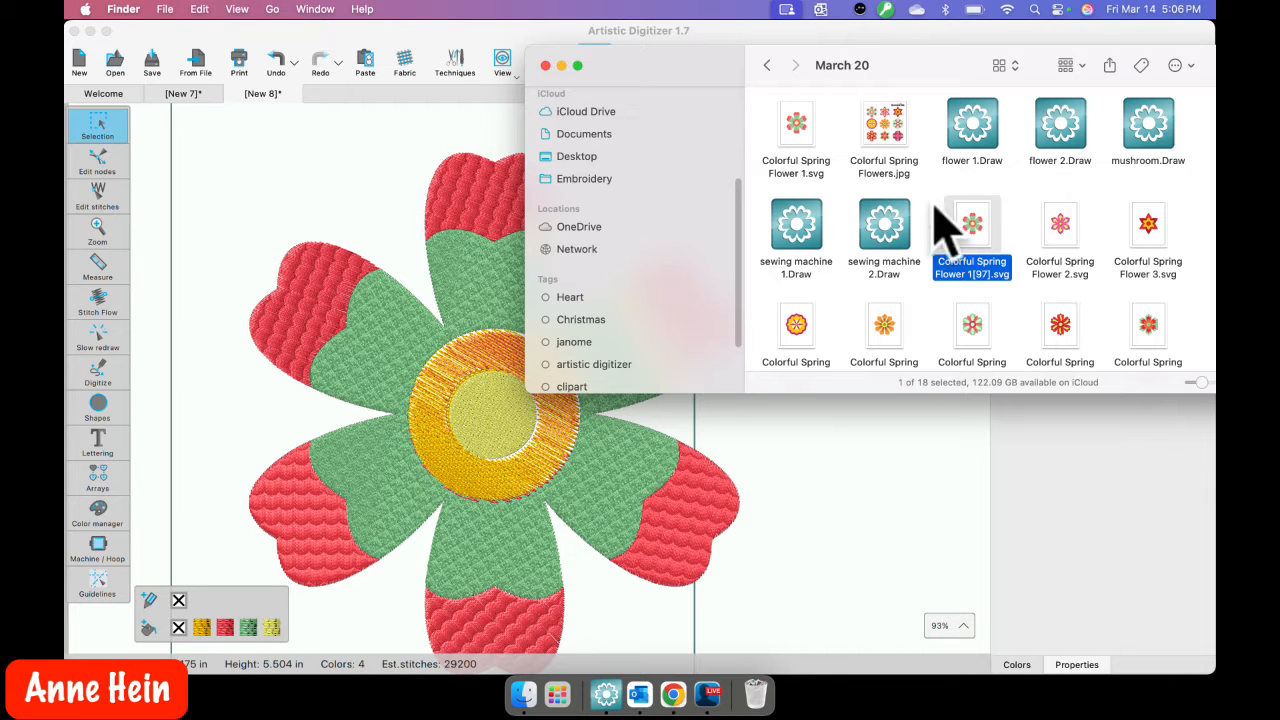
pyautogui.scroll(5, 423, 337)
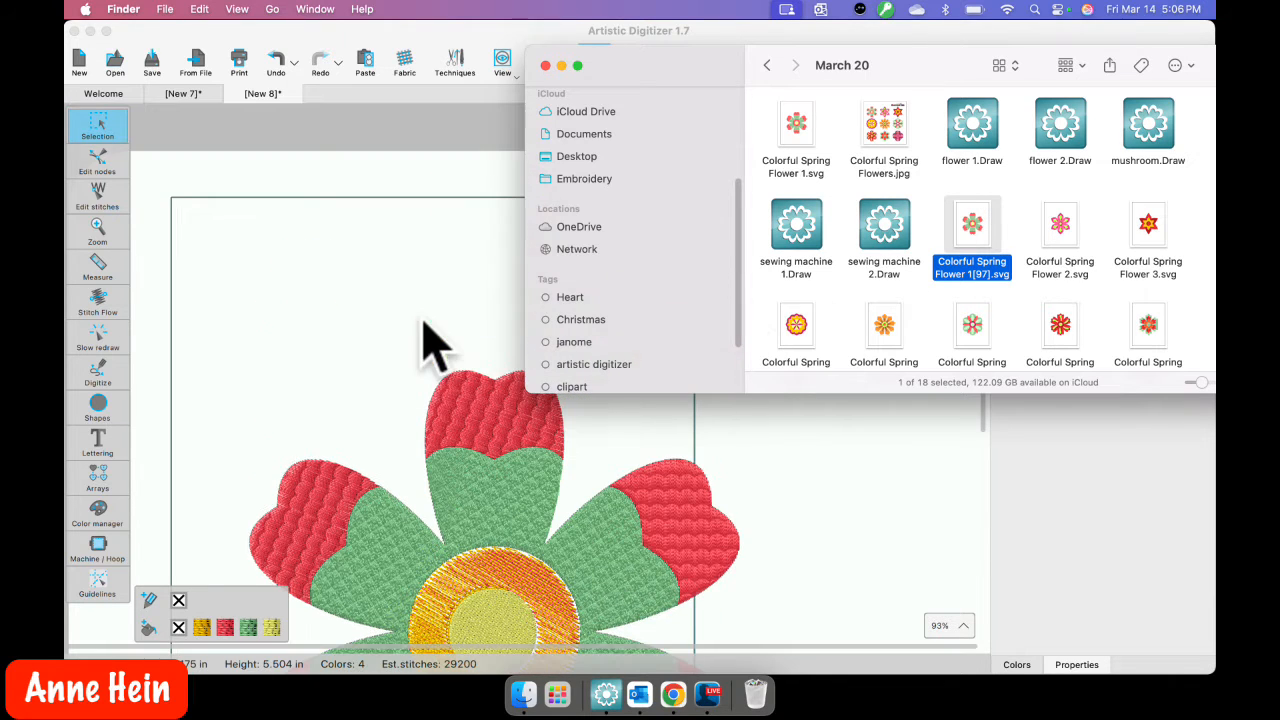
pyautogui.click(981, 139)
pyautogui.moveTo(981, 139); pyautogui.dragTo(266, 298)
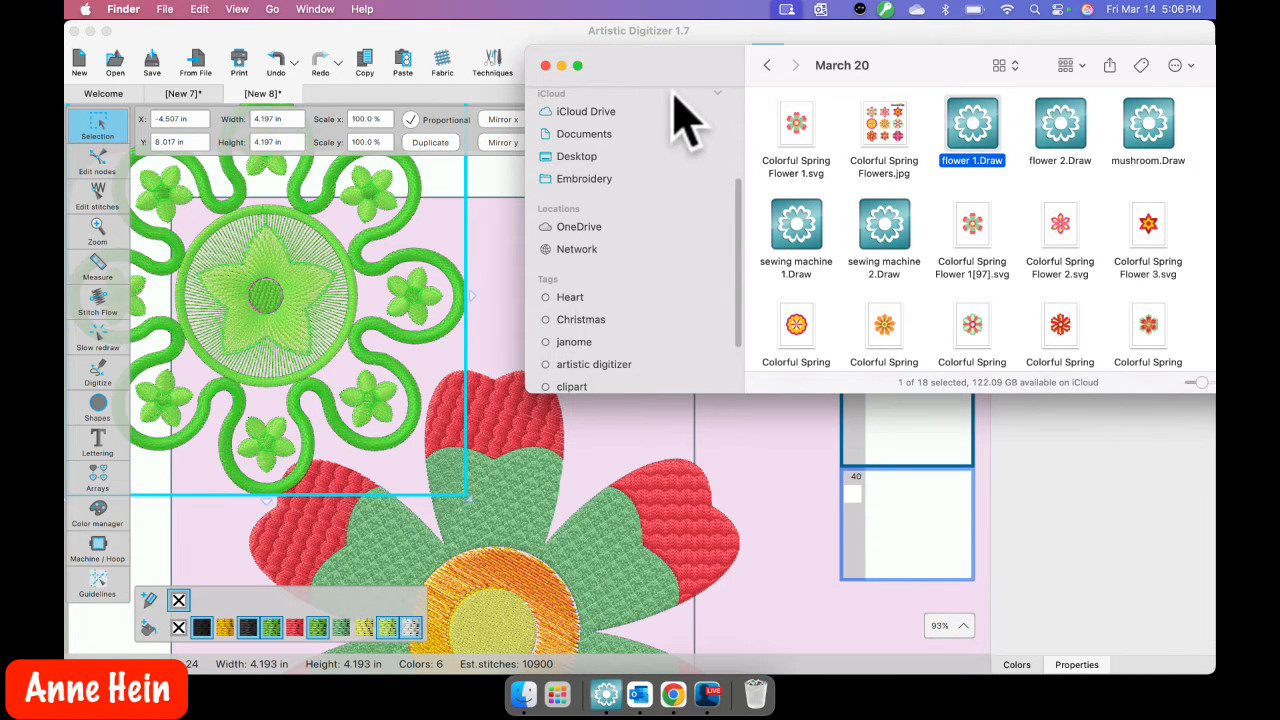
# Step: Return to Artistic Digitizer, select the imported green motif and ungroup it
pyautogui.click(765, 462)
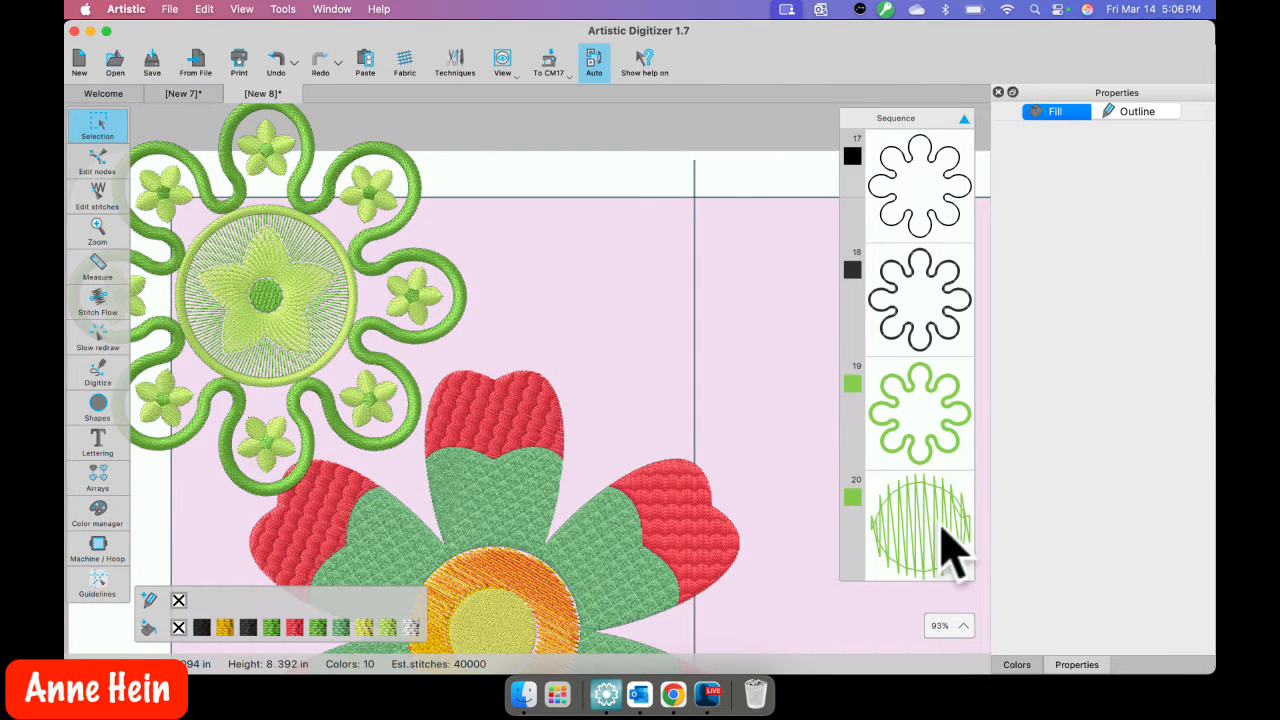
pyautogui.click(943, 446)
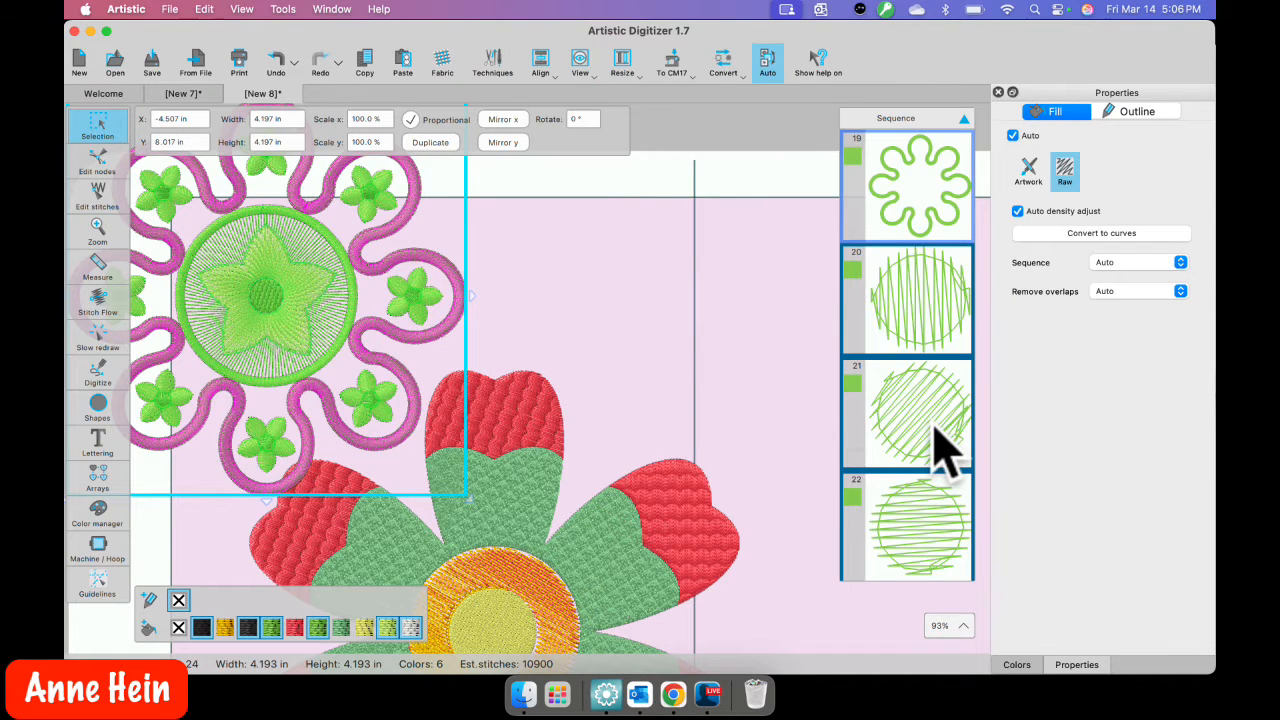
pyautogui.rightClick(278, 275)
pyautogui.moveTo(292, 341)
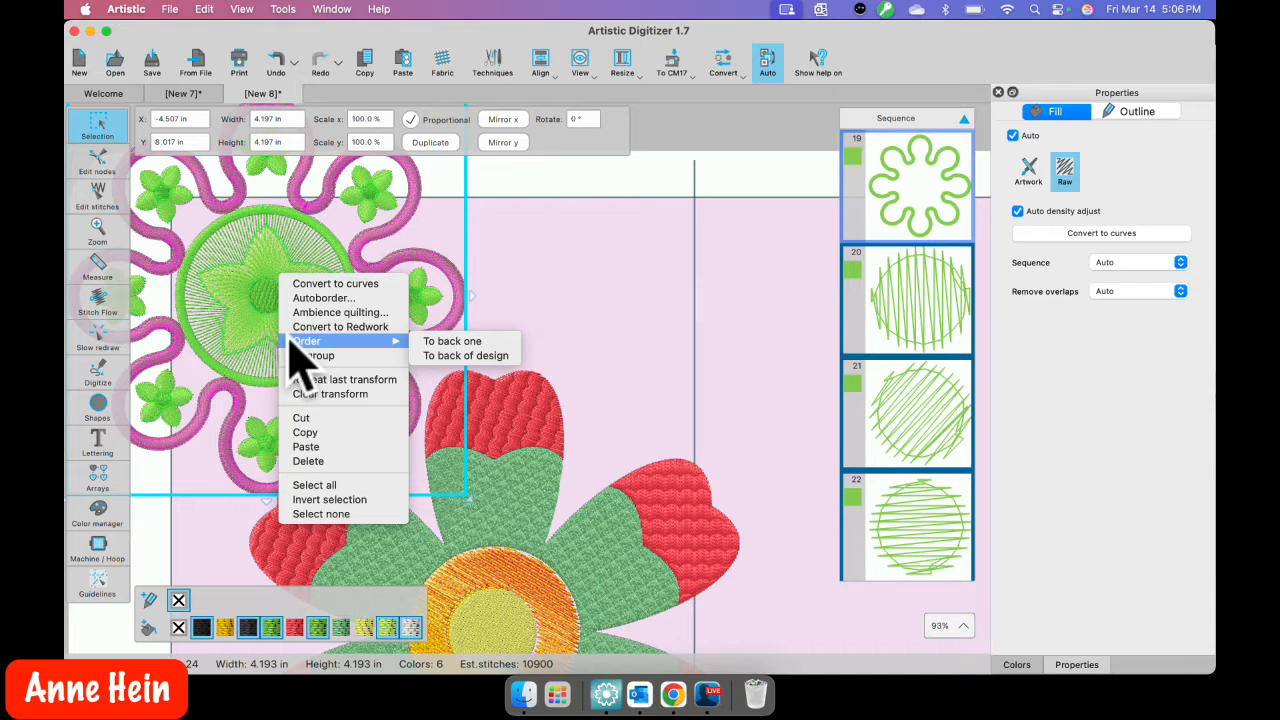
pyautogui.click(305, 355)
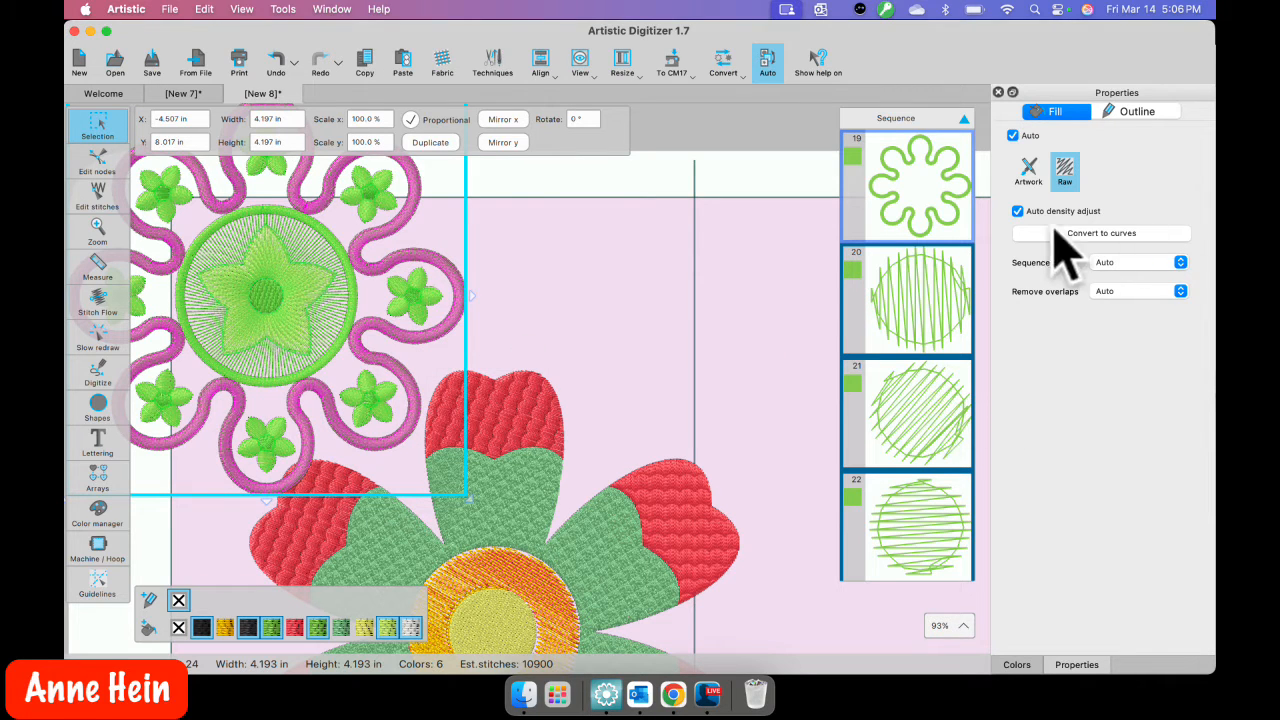
# Step: Try to move the ungrouped green motif down below the red and green flower
pyautogui.scroll(1, 303, 295)
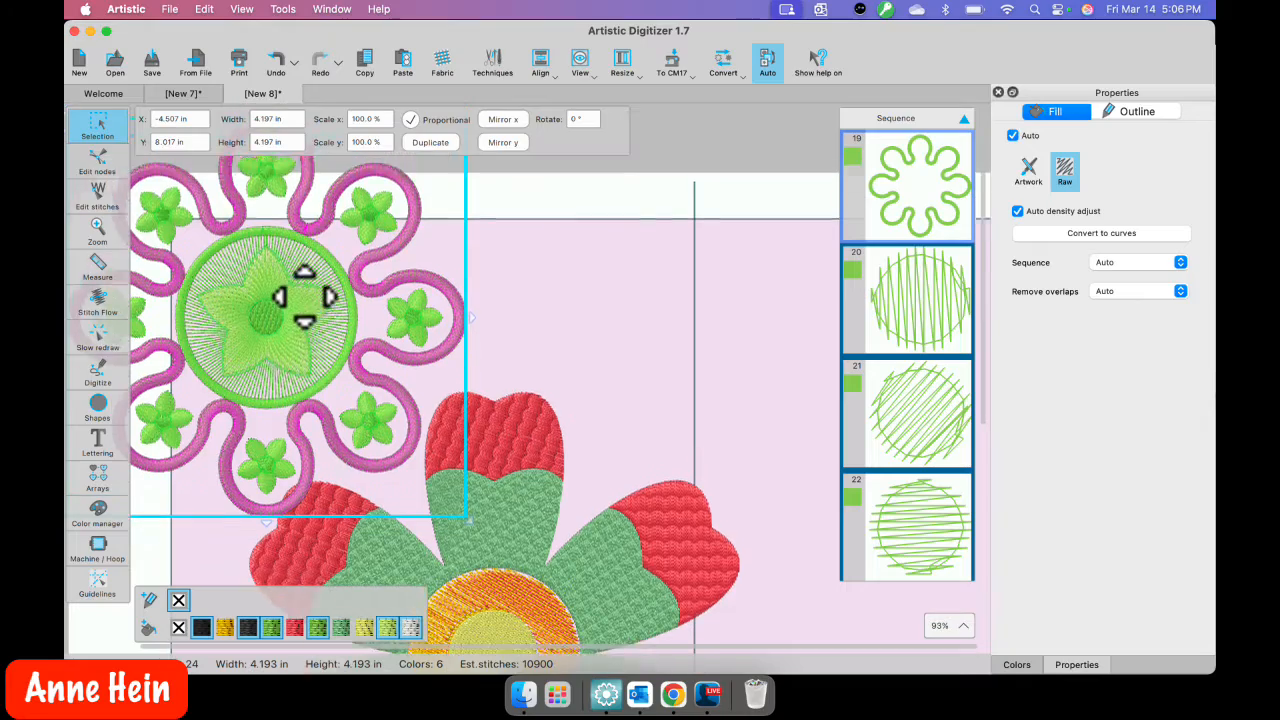
pyautogui.scroll(-5, 303, 295)
pyautogui.moveTo(301, 259); pyautogui.dragTo(500, 698)
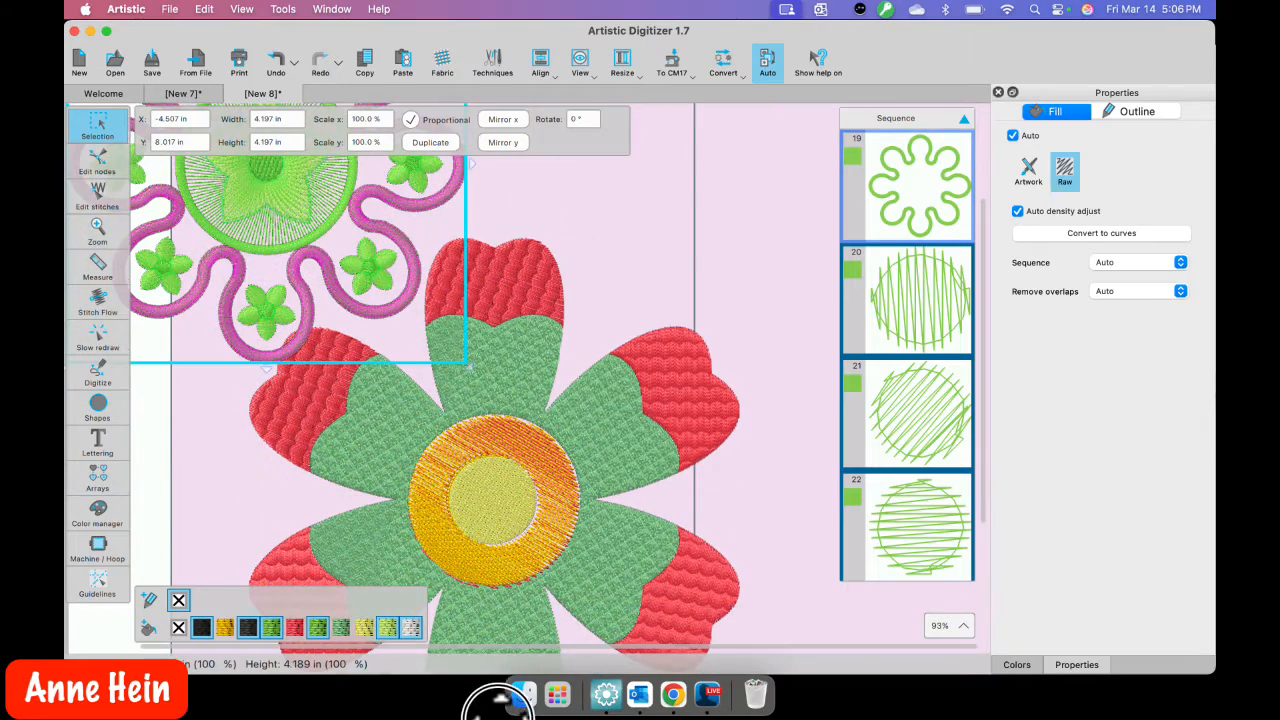
pyautogui.scroll(-5, 509, 580)
pyautogui.scroll(-3, 515, 600)
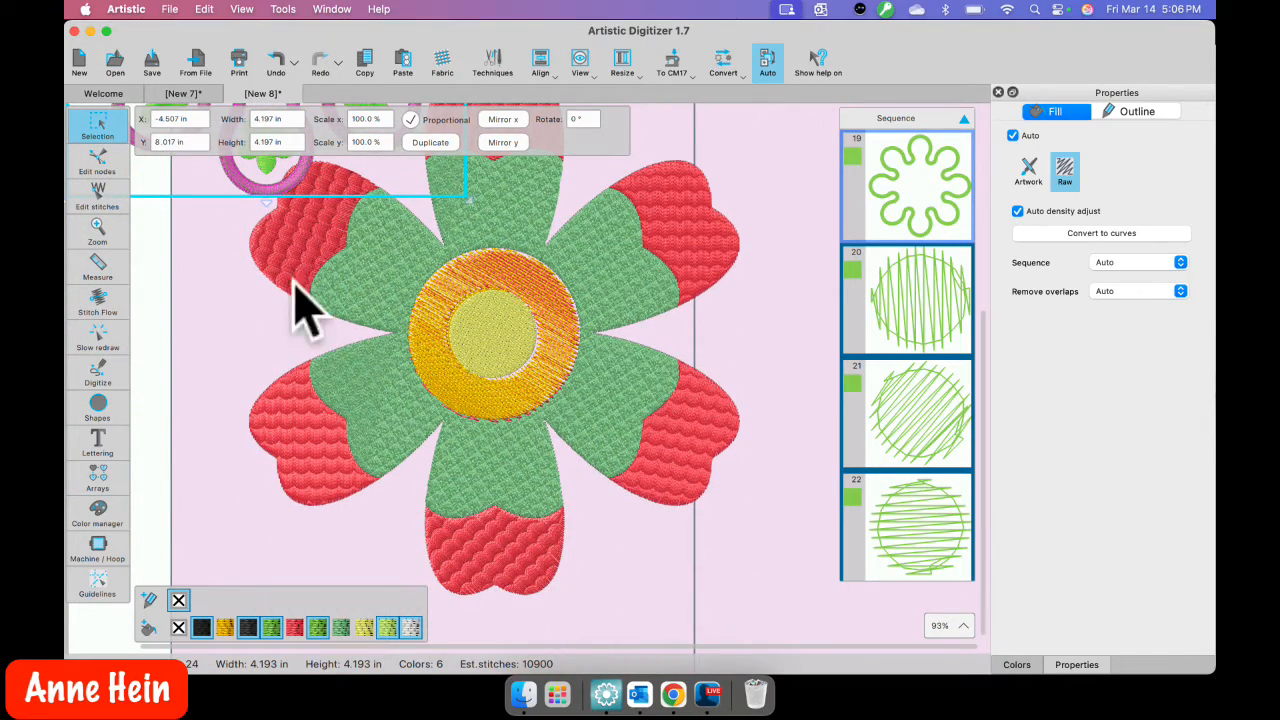
pyautogui.moveTo(309, 190); pyautogui.dragTo(492, 692)
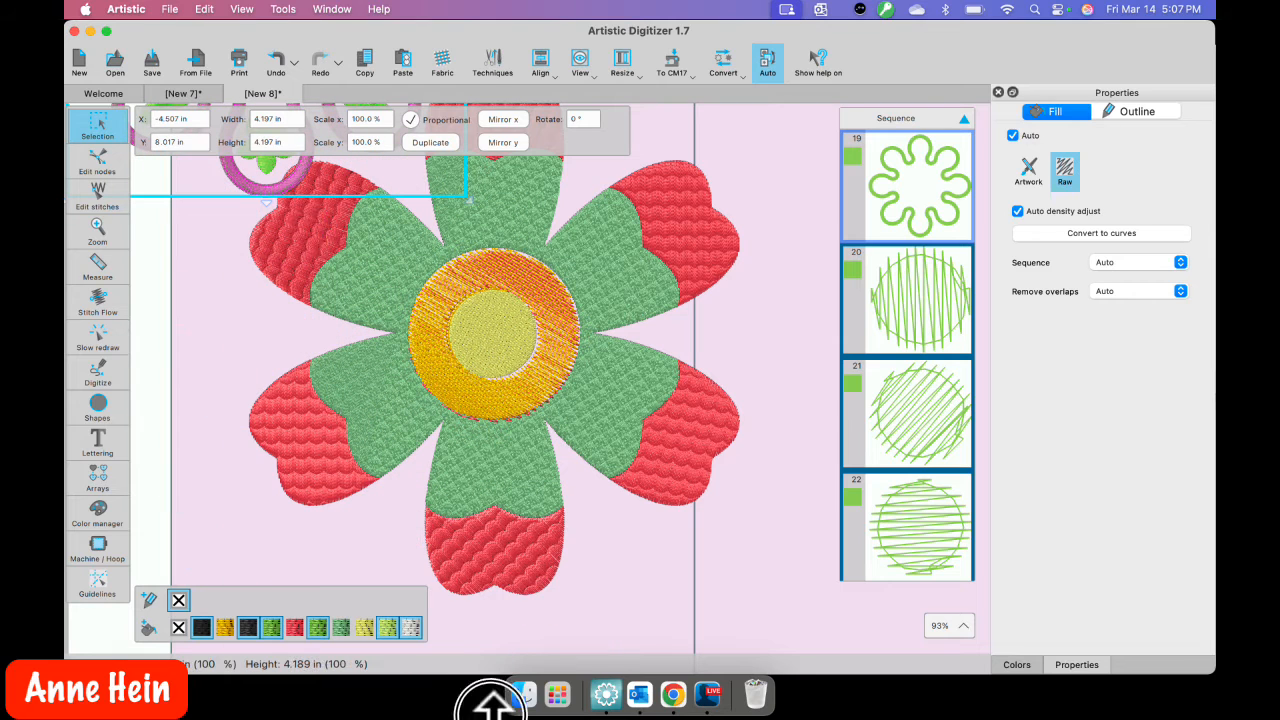
pyautogui.scroll(5, 298, 140)
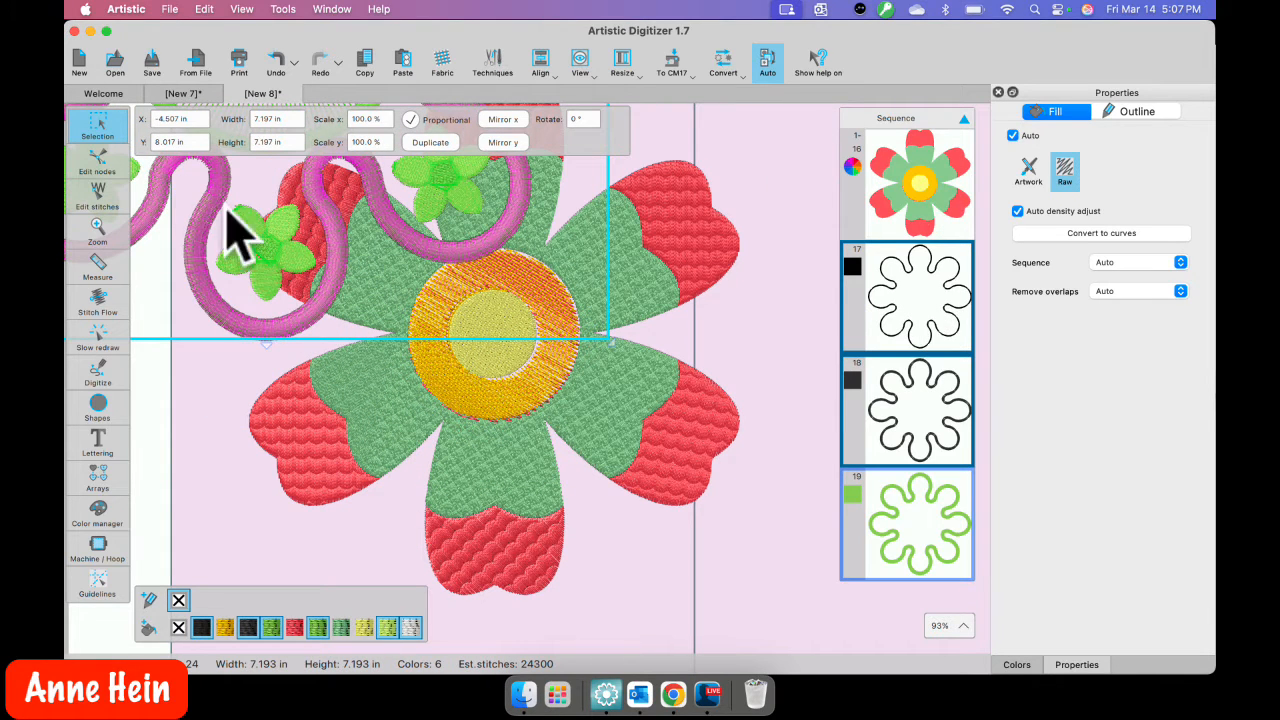
# Step: Select all parts of the green motif, sequence items 17 to 40, and move them down over the flower
pyautogui.click(770, 315)
pyautogui.click(885, 312)
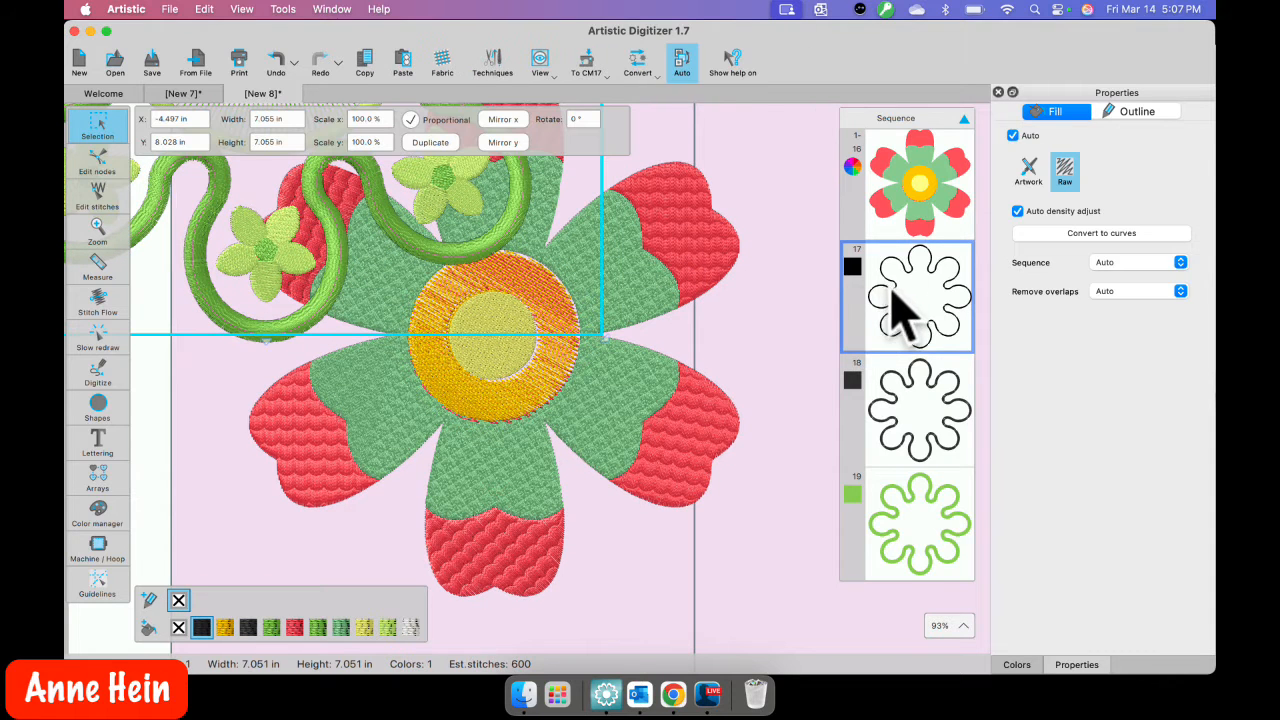
pyautogui.scroll(-10, 895, 320)
pyautogui.scroll(-15, 900, 340)
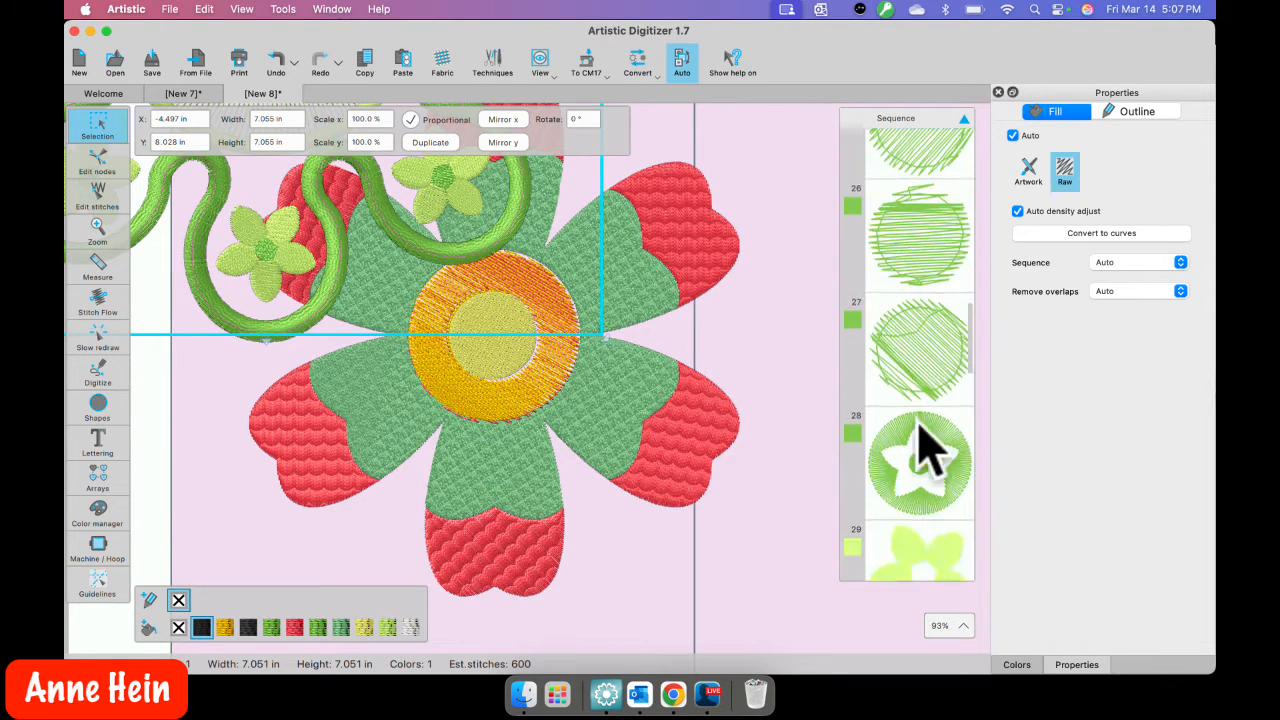
pyautogui.scroll(-10, 925, 490)
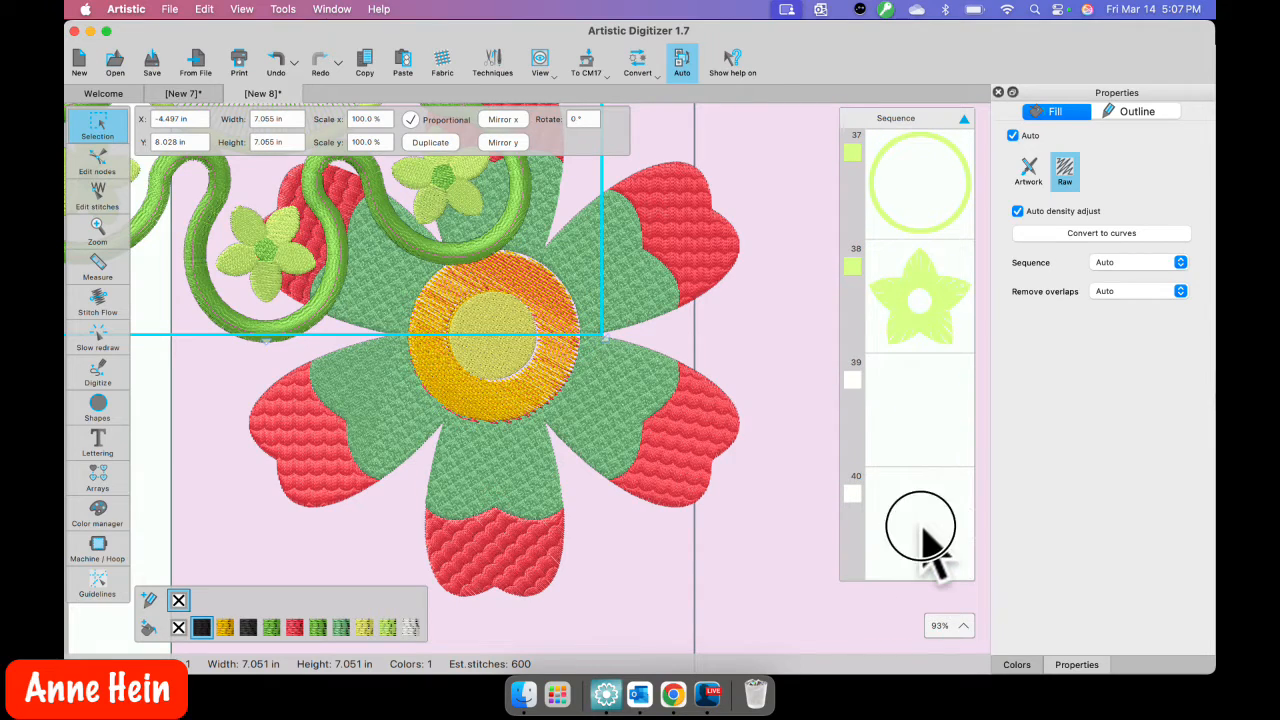
pyautogui.keyDown('shift'); pyautogui.click(920, 540); pyautogui.keyUp('shift')
pyautogui.moveTo(363, 206); pyautogui.dragTo(648, 700)
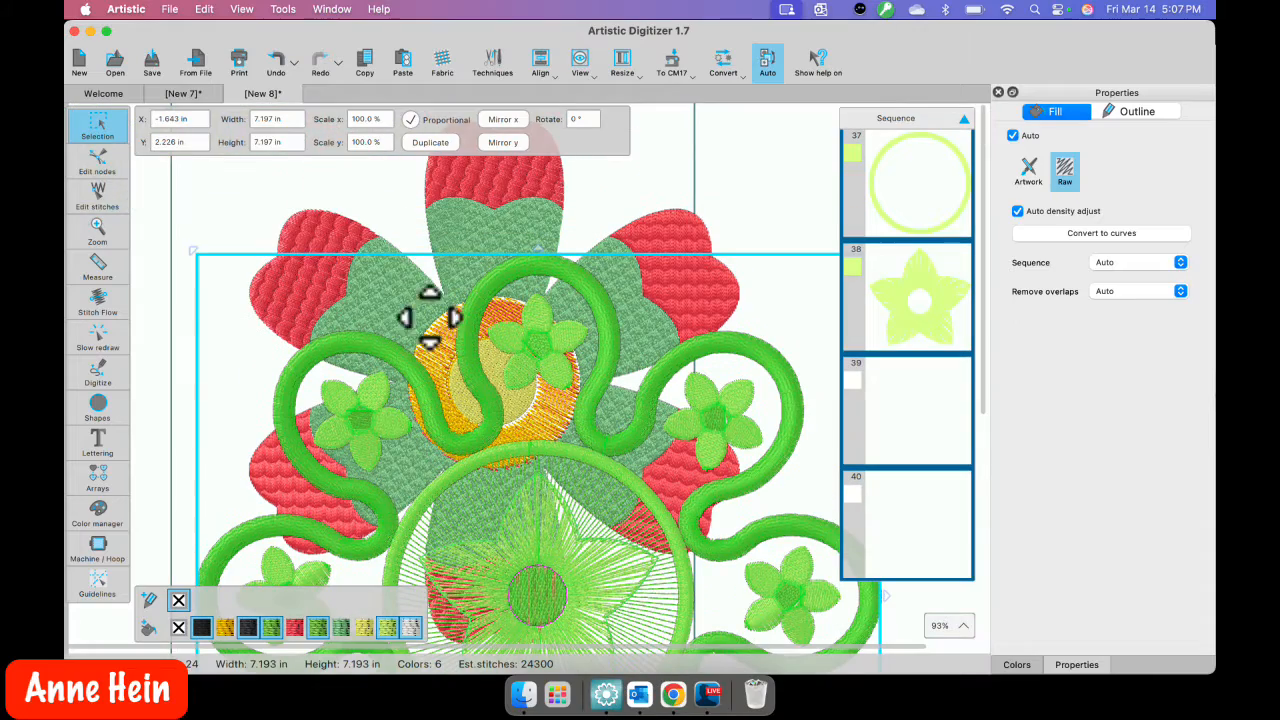
# Step: Scale the green motif down to about 4.58 in and place it directly below the flower
pyautogui.moveTo(194, 254); pyautogui.dragTo(443, 503)
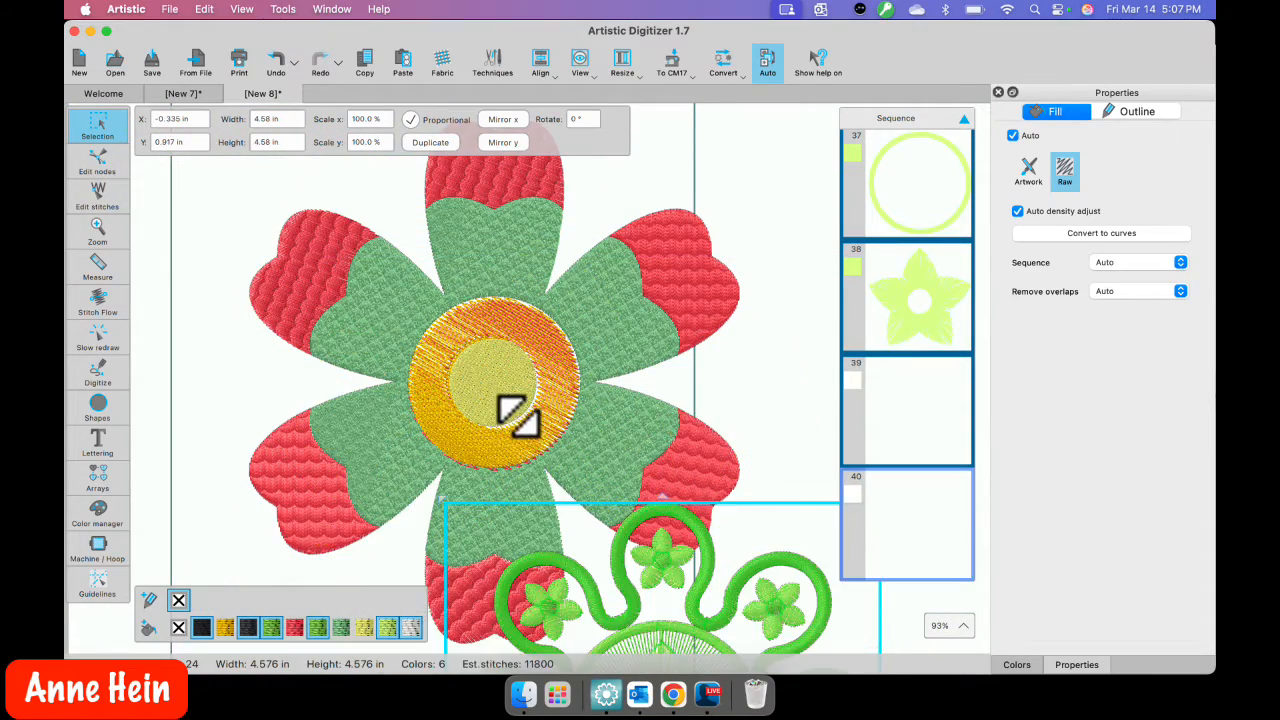
pyautogui.scroll(-10, 510, 418)
pyautogui.moveTo(672, 356); pyautogui.dragTo(533, 501)
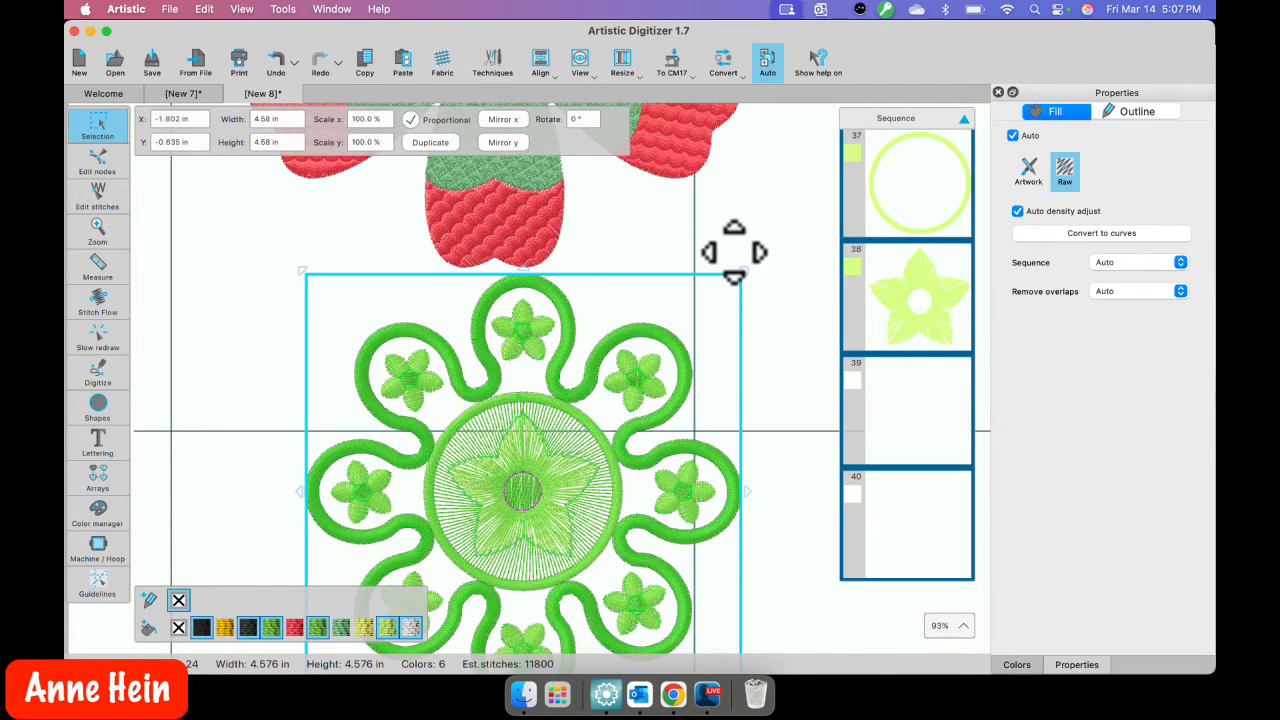
pyautogui.click(733, 251)
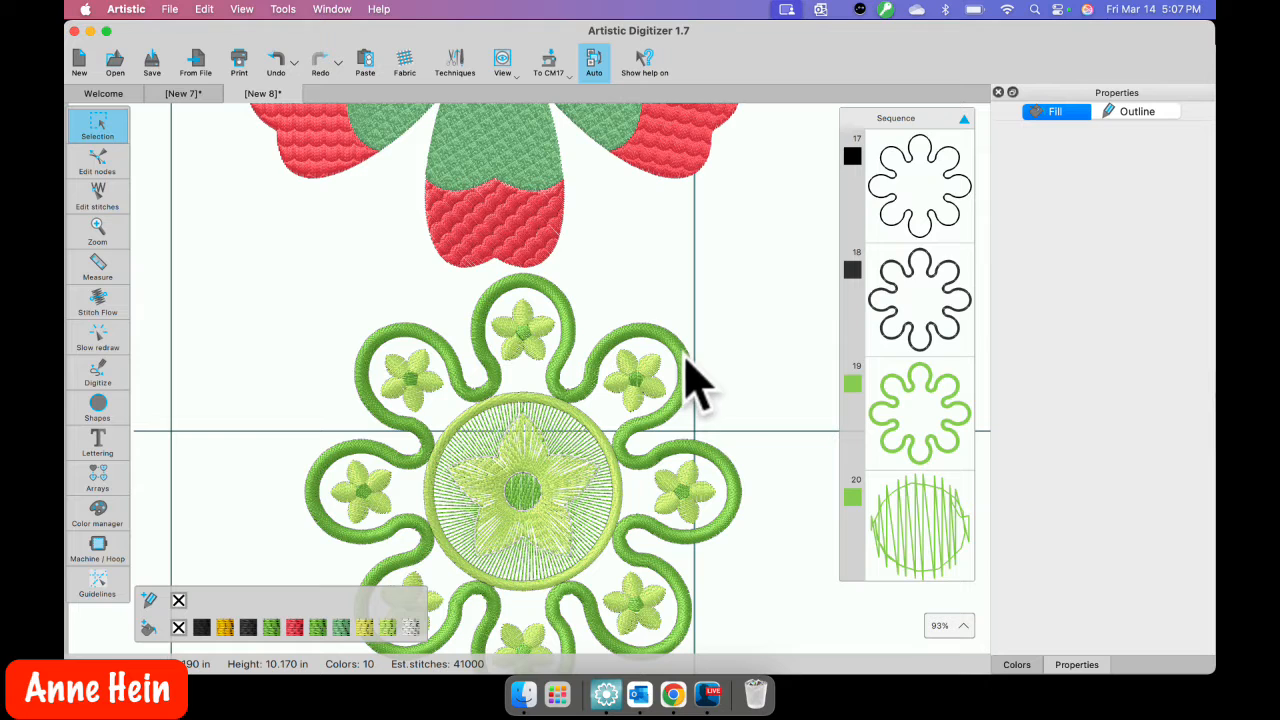
# Step: Convert the motif's green scalloped border to curves and give it a Step fill with the wool pattern
pyautogui.click(687, 368)
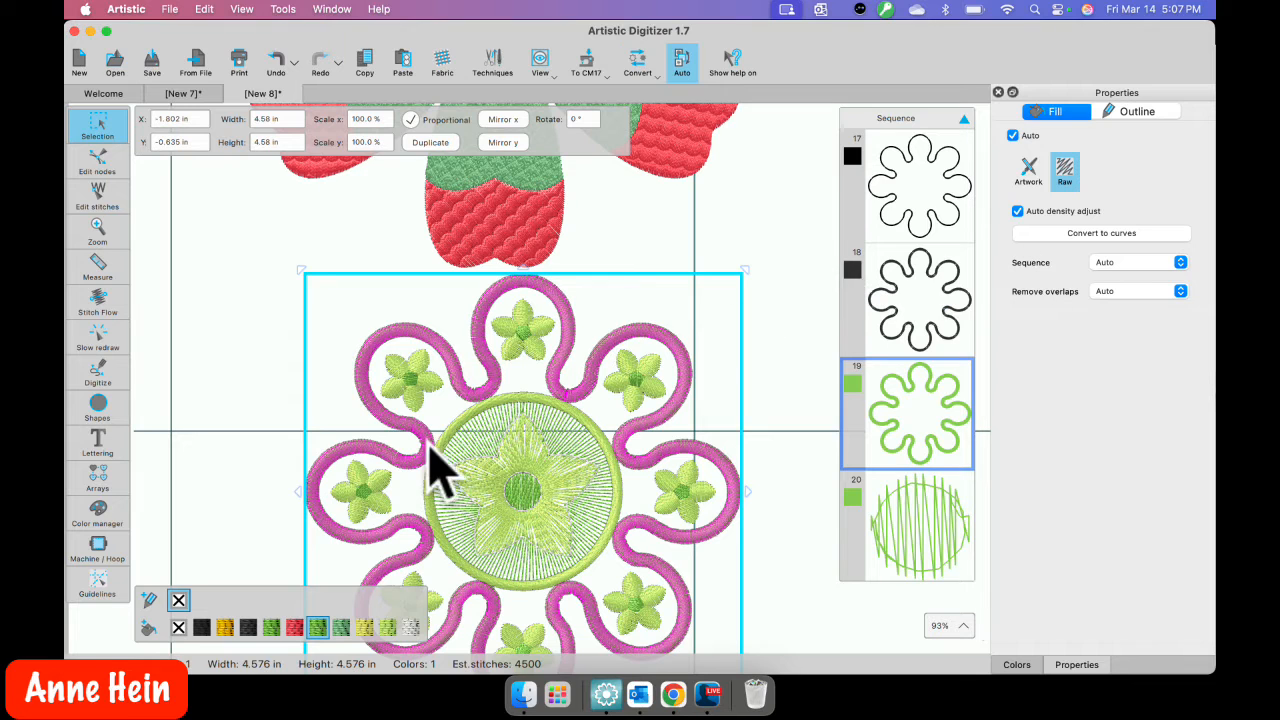
pyautogui.click(1108, 236)
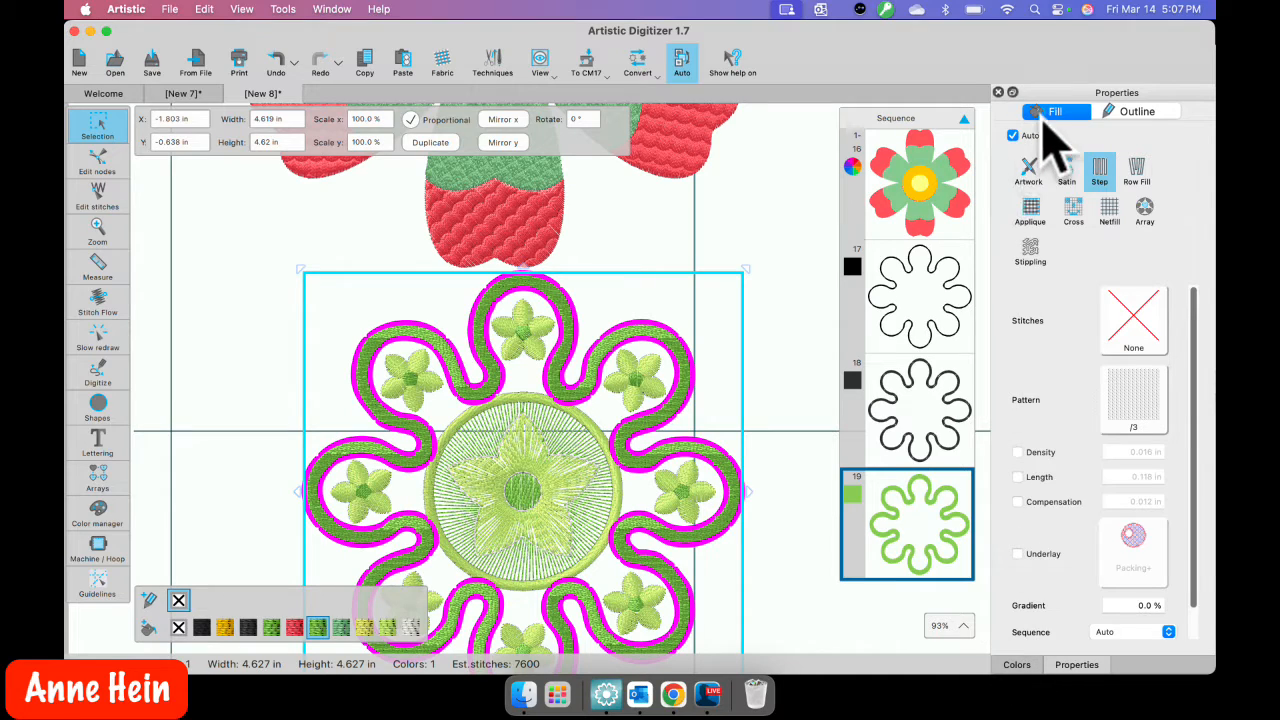
pyautogui.scroll(5, 608, 340)
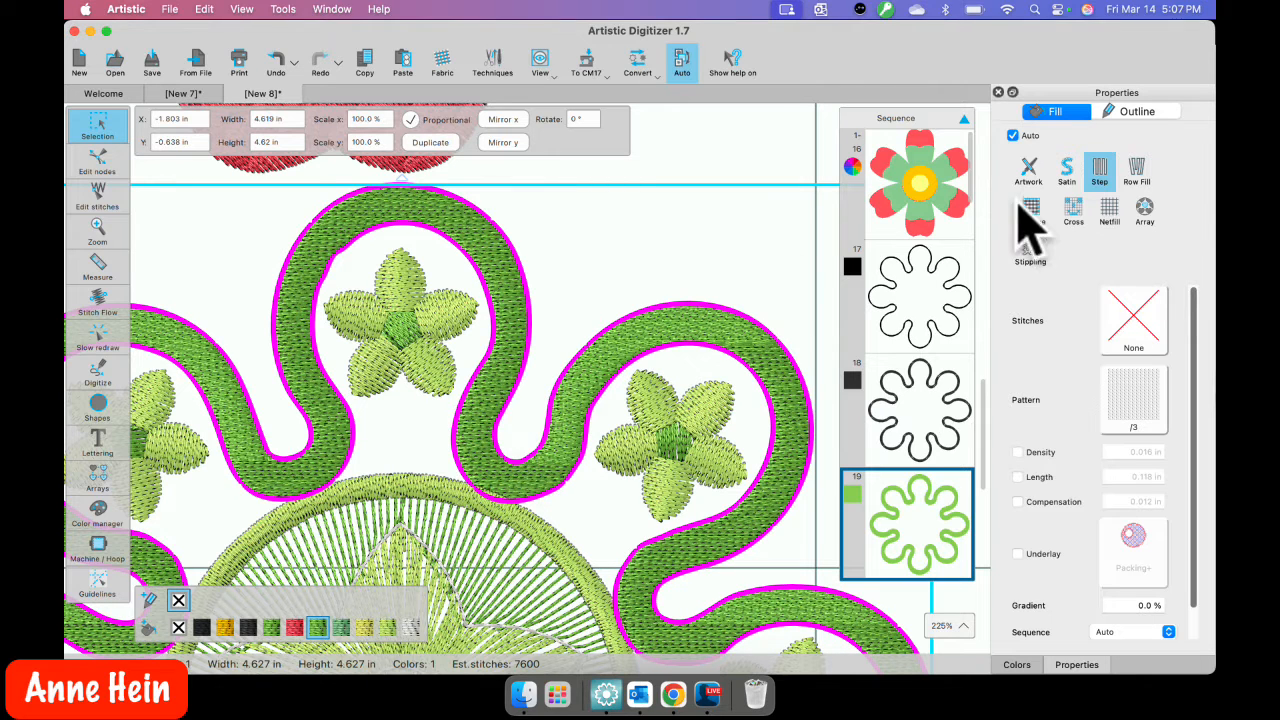
pyautogui.click(1066, 172)
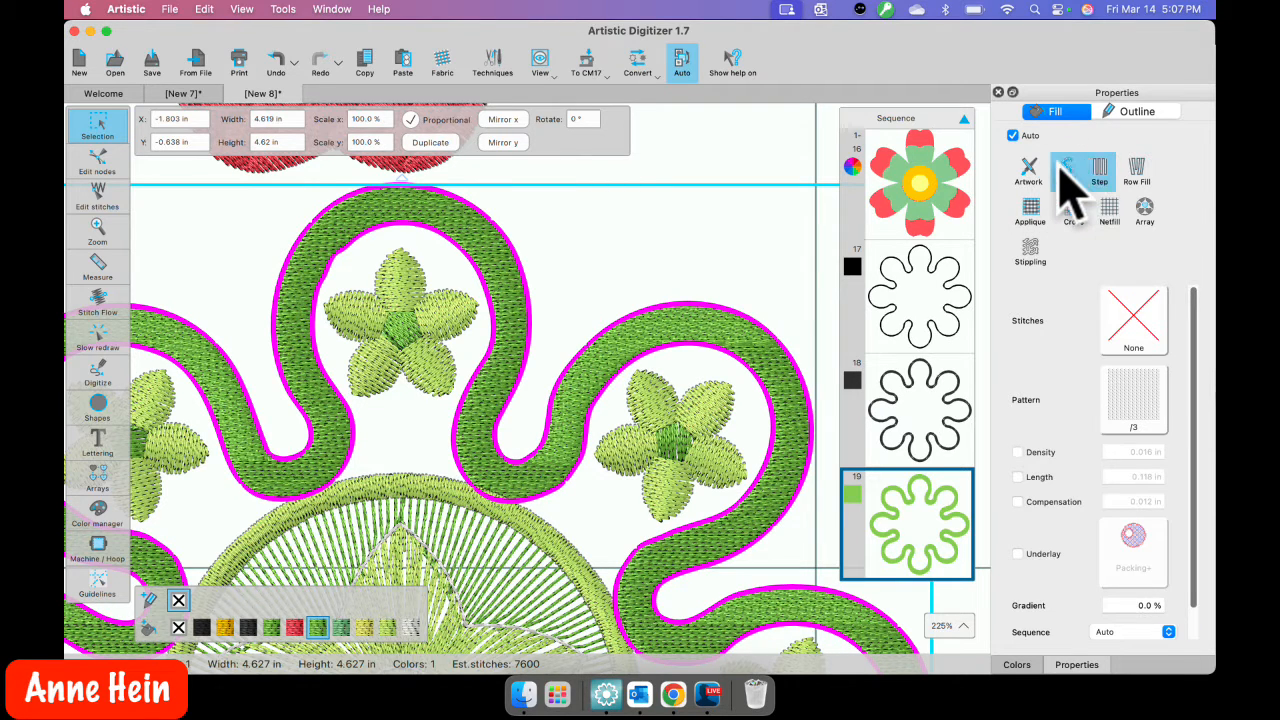
pyautogui.click(1099, 170)
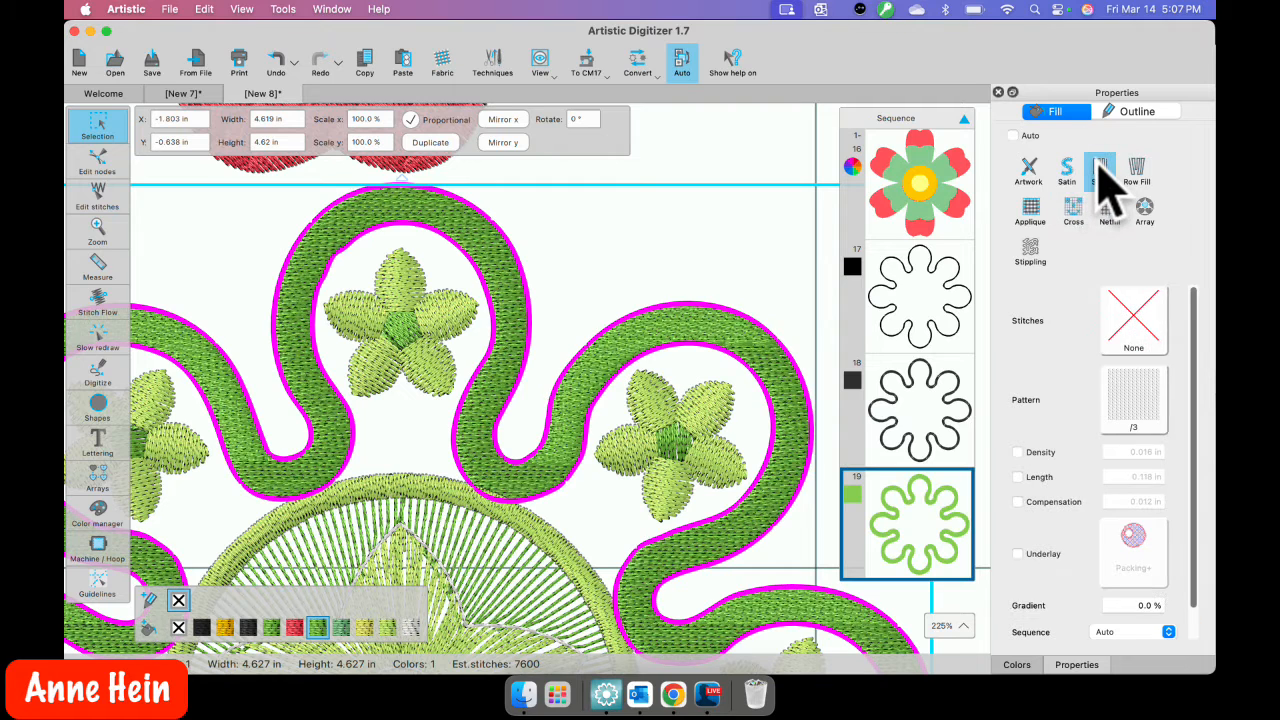
pyautogui.click(1130, 400)
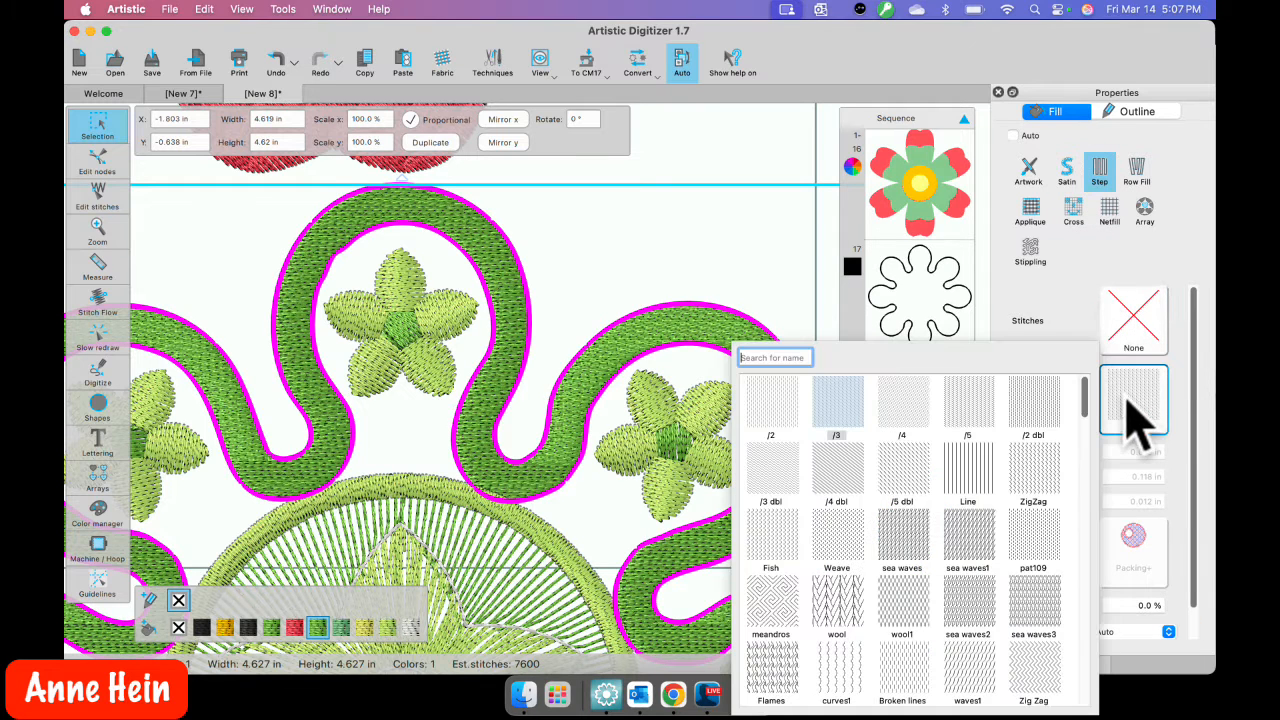
pyautogui.click(836, 612)
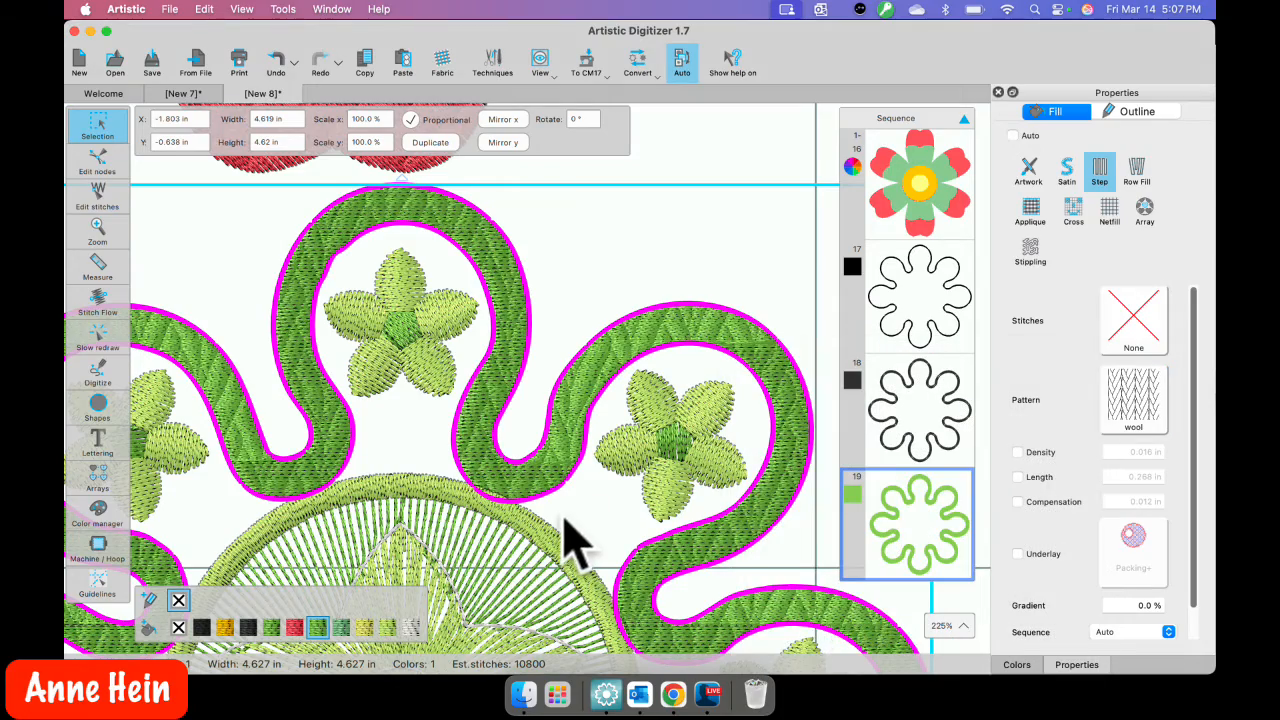
pyautogui.scroll(-5, 563, 525)
pyautogui.scroll(-5, 563, 534)
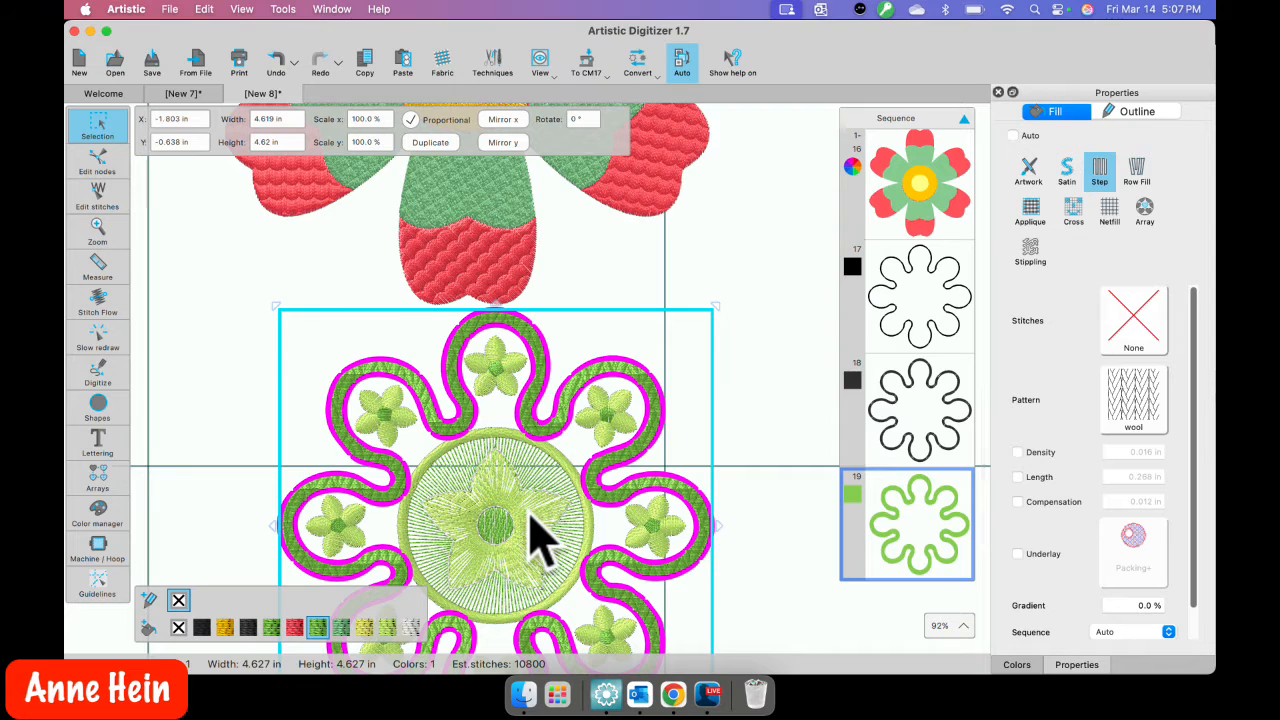
pyautogui.click(765, 425)
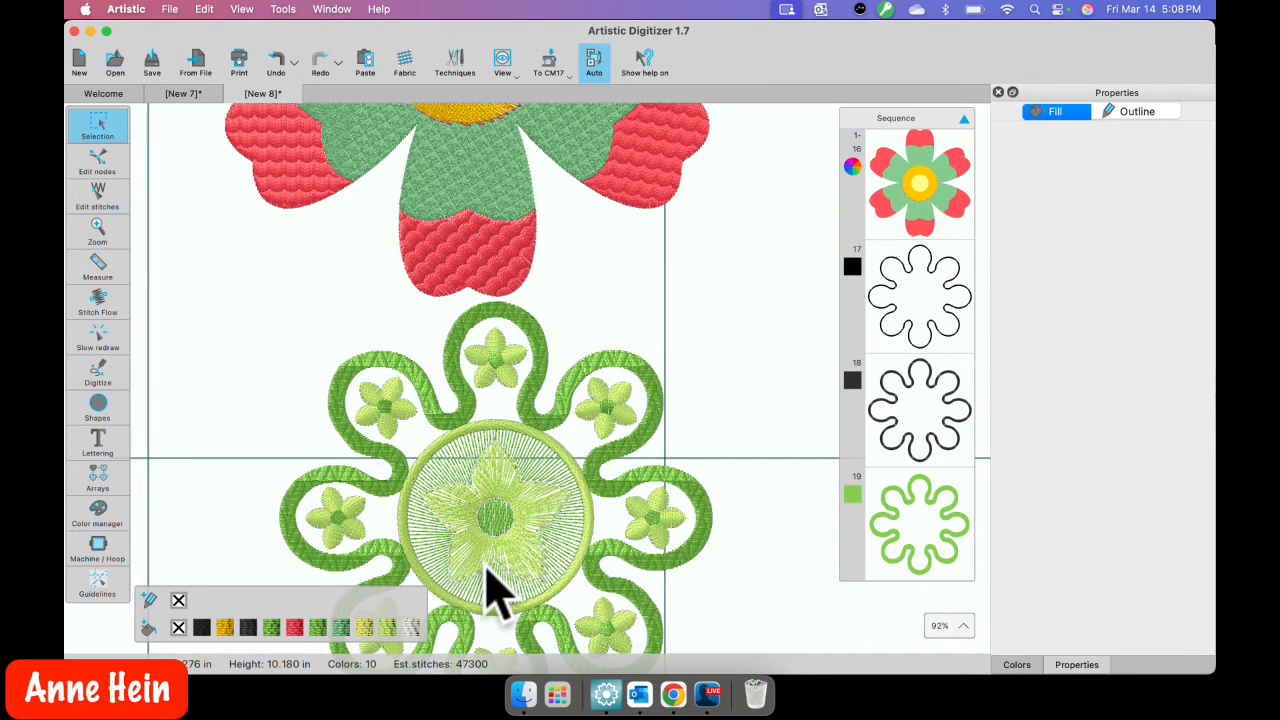
# Step: Convert the light green star at the motif's center from raw stitches to curves
pyautogui.scroll(5, 490, 590)
pyautogui.click(530, 548)
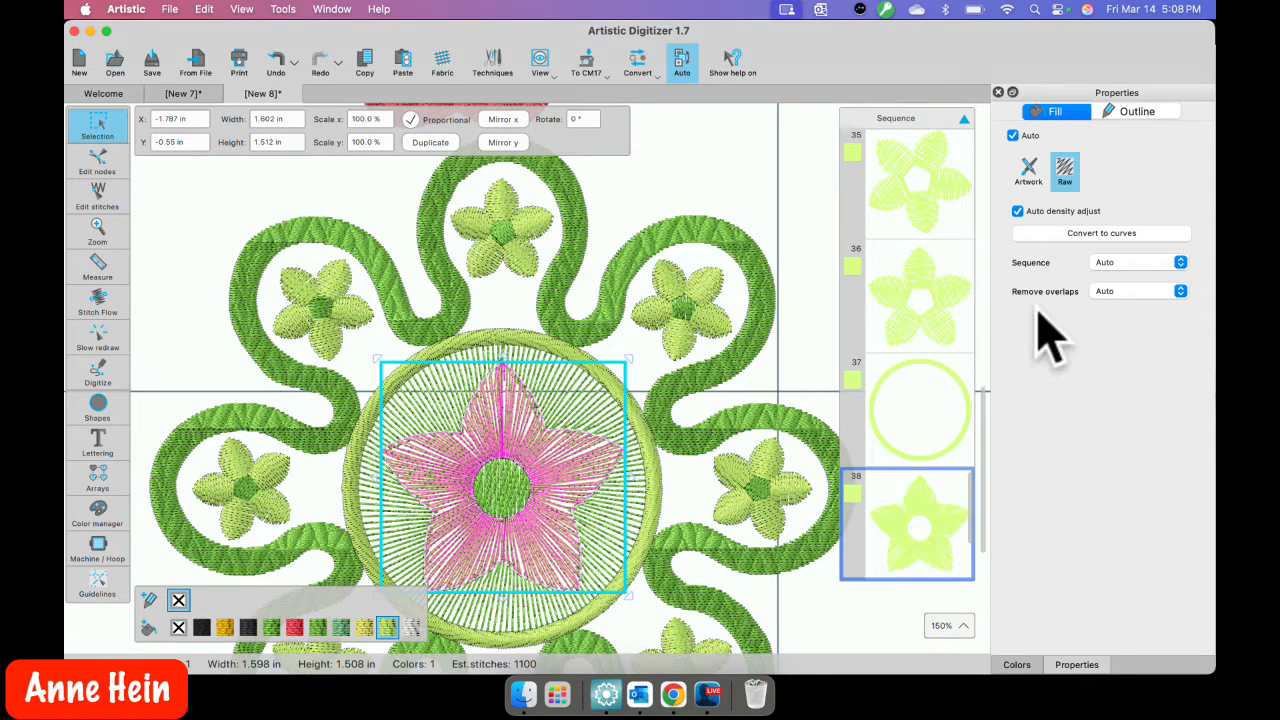
pyautogui.click(1108, 234)
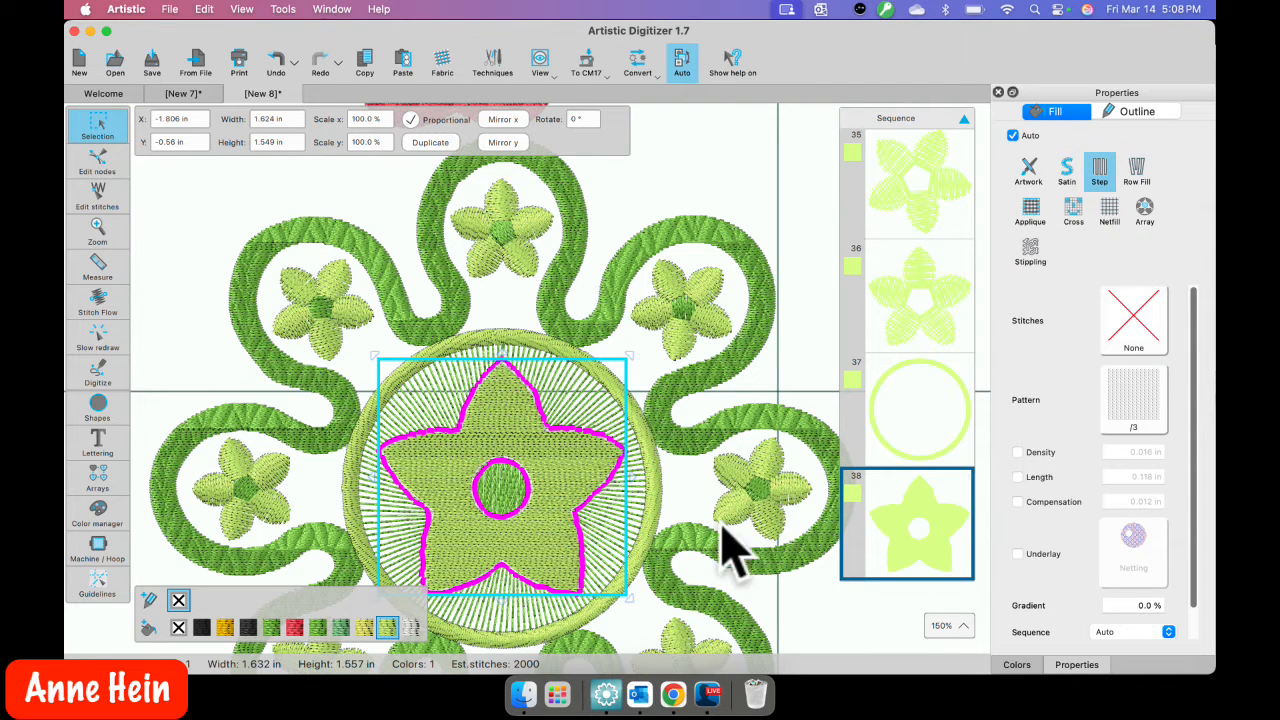
# Step: Try the curves1 and R2 stitch patterns for the center star's Step fill
pyautogui.click(1160, 410)
pyautogui.click(862, 678)
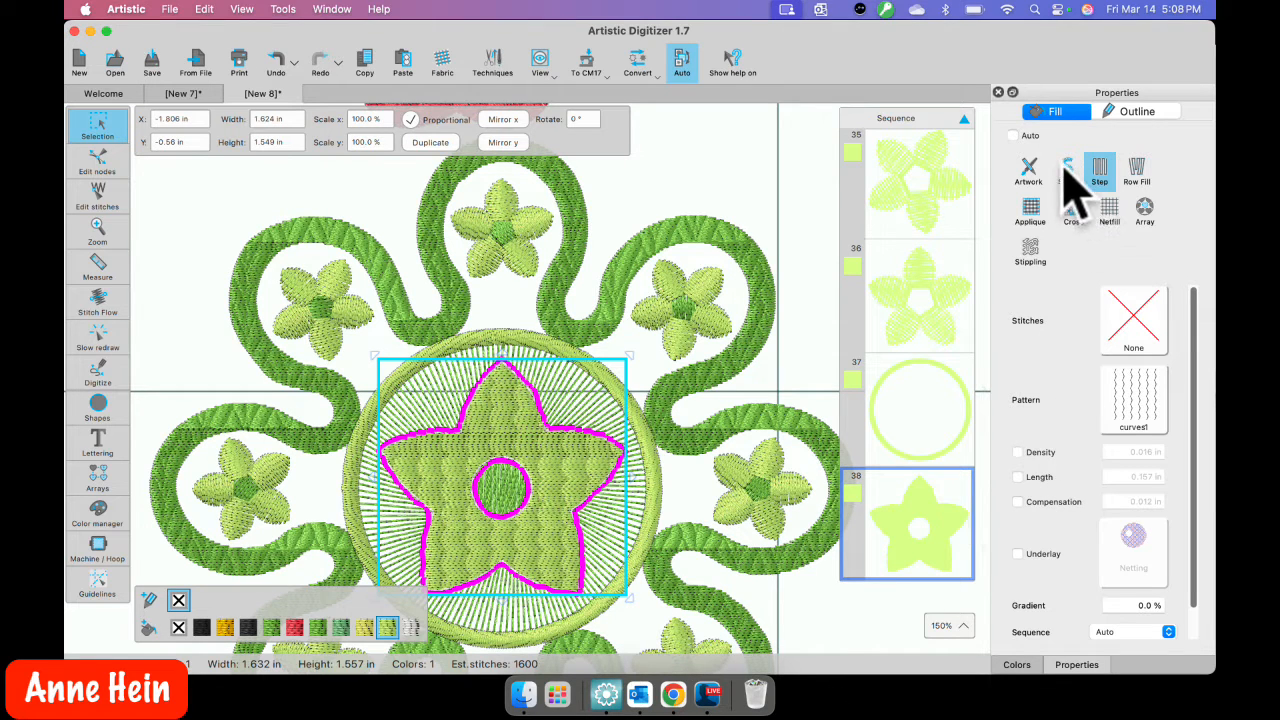
pyautogui.click(1133, 395)
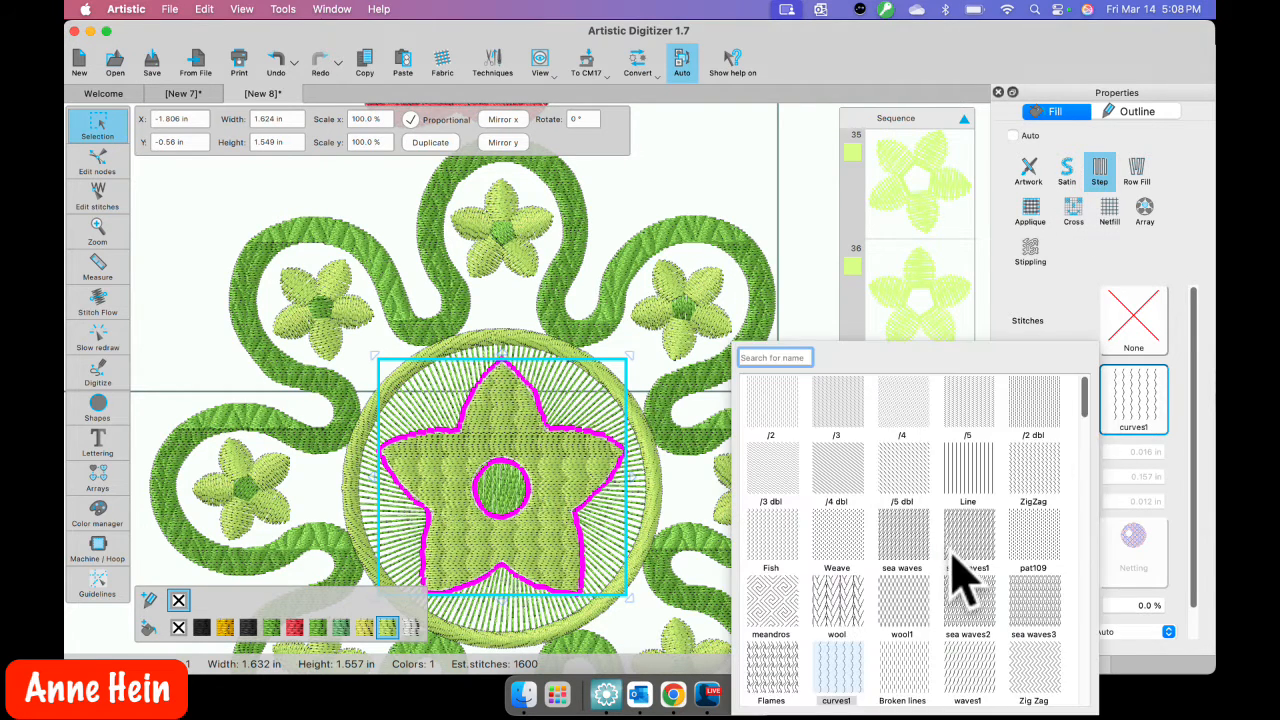
pyautogui.scroll(-10, 955, 580)
pyautogui.scroll(3, 950, 570)
pyautogui.click(905, 665)
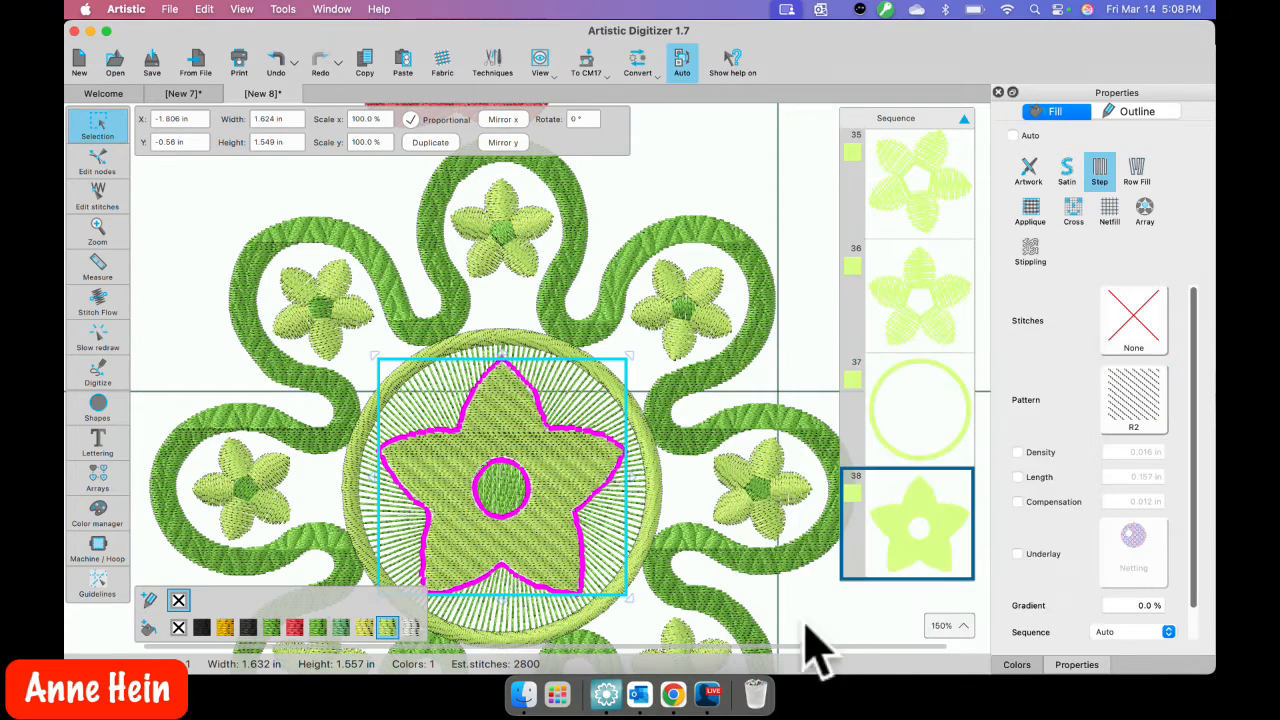
# Step: Apply the R3 pattern to the center star and draw a short horizontal Stitch Flow direction line left of its center hole
pyautogui.click(1136, 400)
pyautogui.click(978, 682)
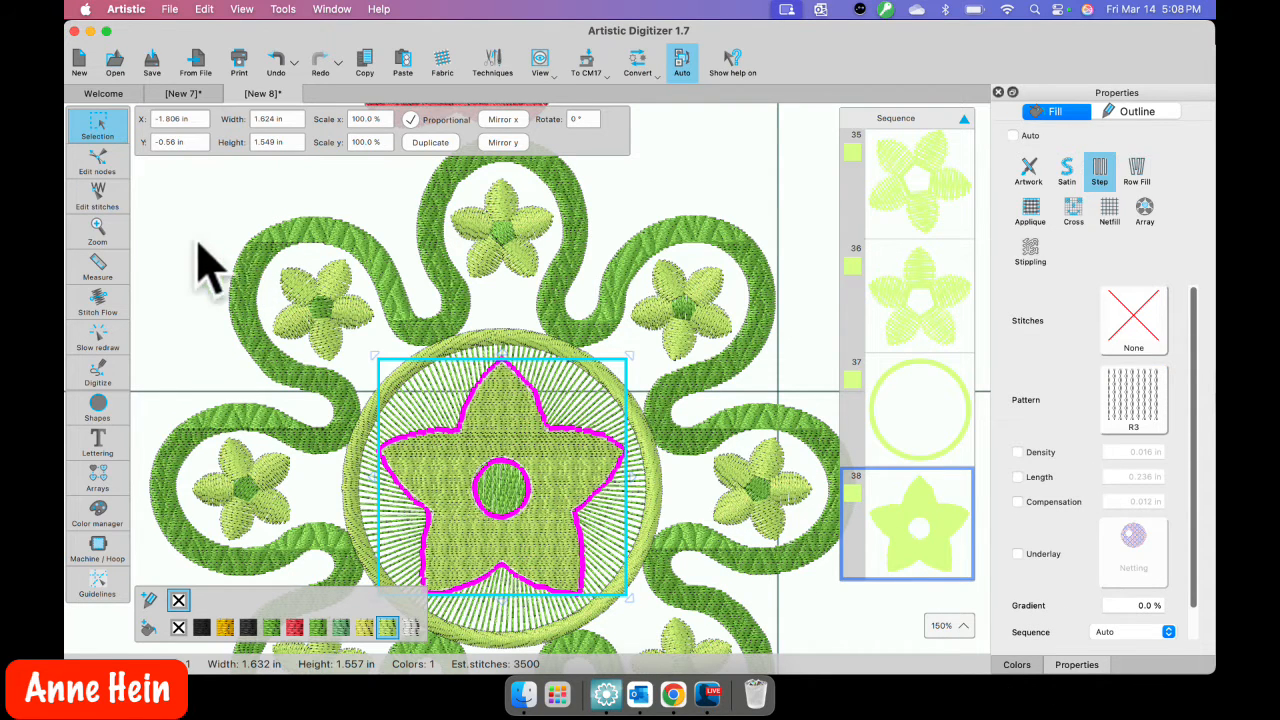
pyautogui.click(100, 302)
pyautogui.moveTo(431, 475)
pyautogui.mouseDown()
pyautogui.moveTo(442, 489)
pyautogui.moveTo(437, 470)
pyautogui.moveTo(458, 476)
pyautogui.moveTo(446, 478)
pyautogui.mouseUp()
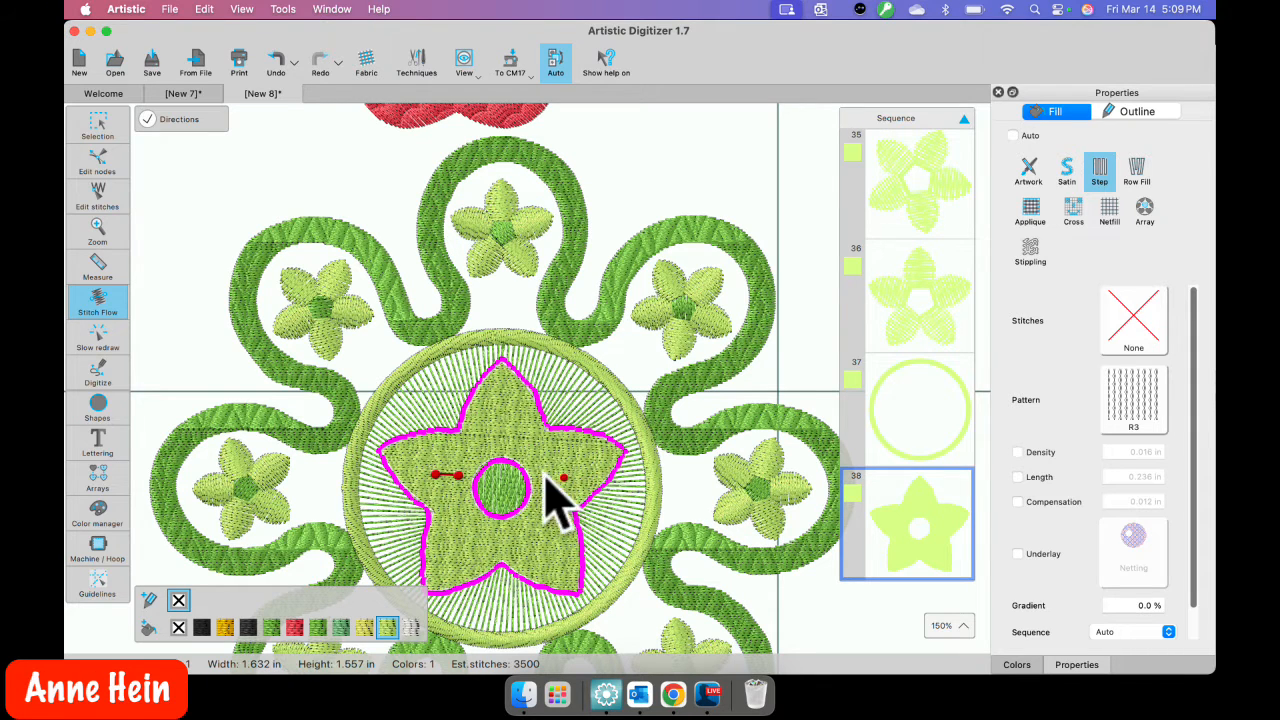
# Step: Try the CHESS pattern on the center star, and then set its Step fill pattern to FF46
pyautogui.click(1123, 412)
pyautogui.click(1045, 612)
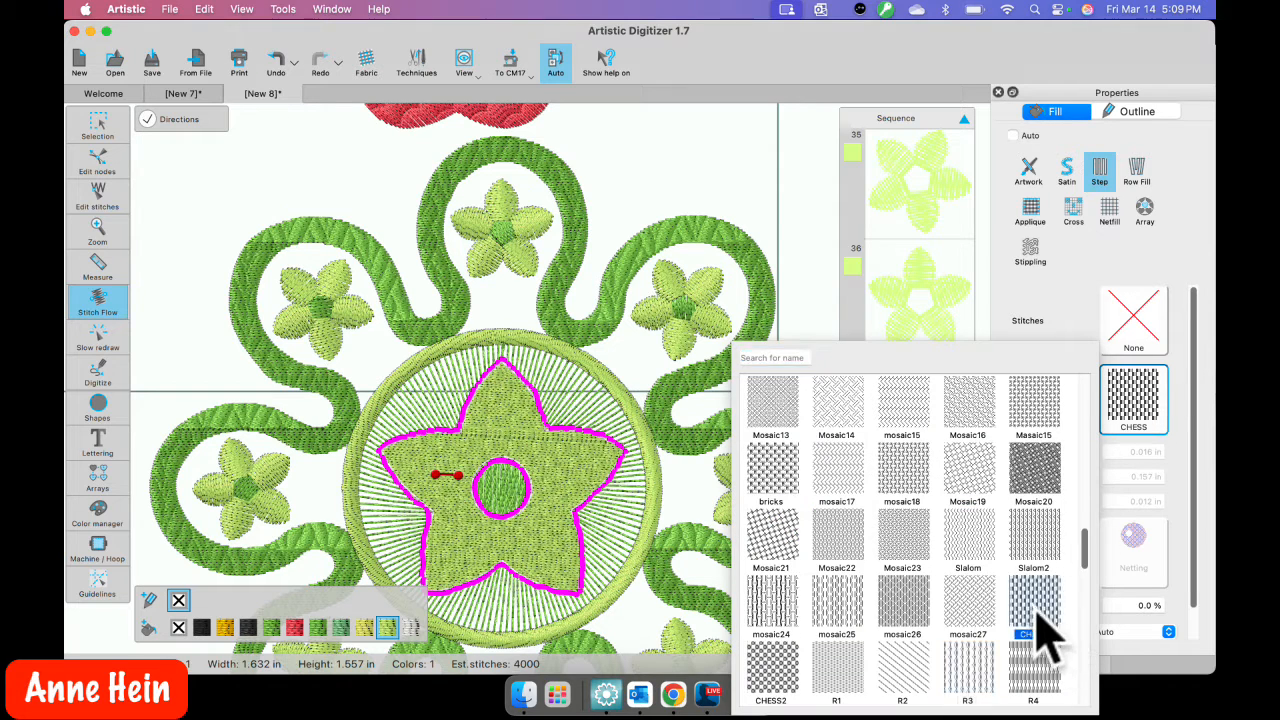
pyautogui.click(1150, 410)
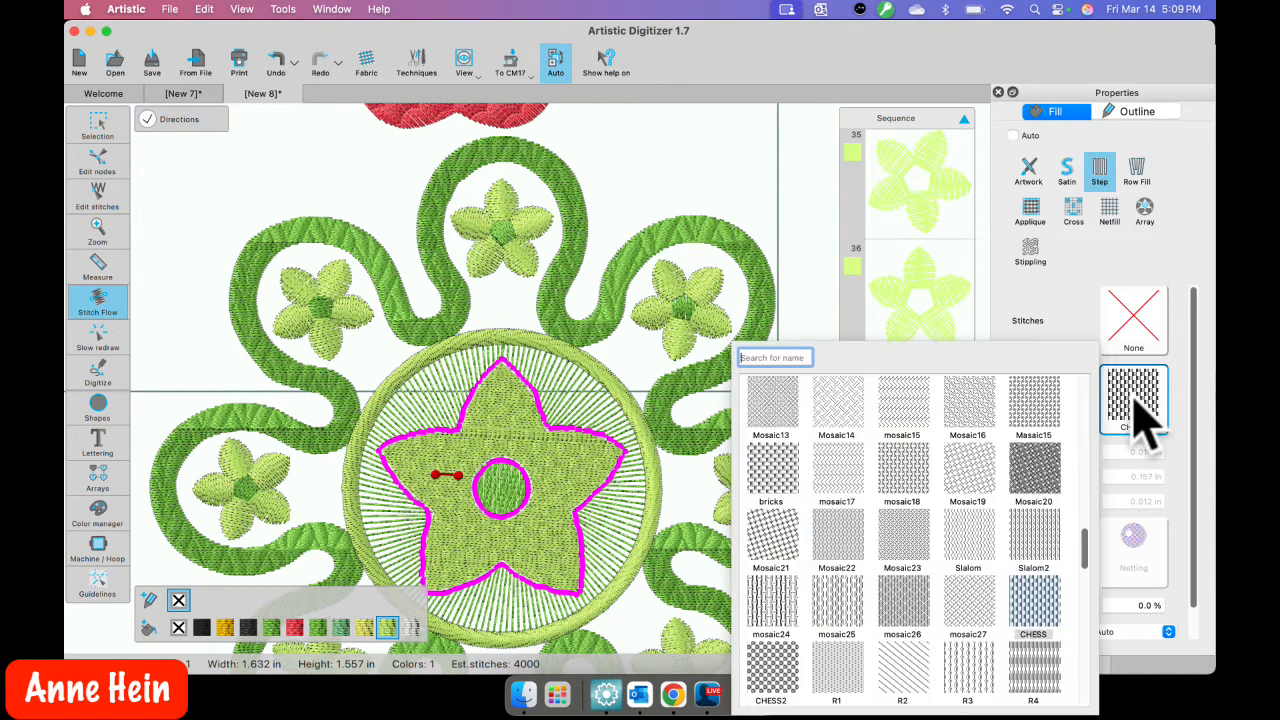
pyautogui.scroll(-10, 971, 529)
pyautogui.scroll(-5, 943, 516)
pyautogui.click(846, 472)
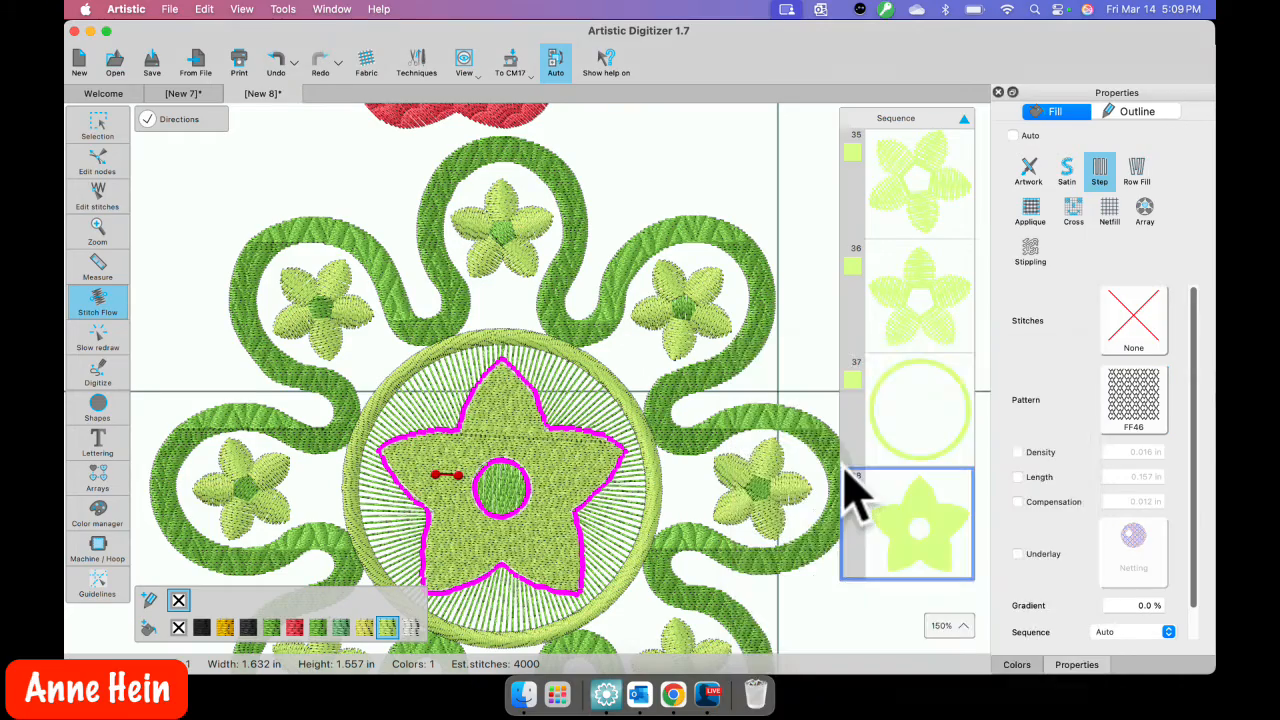
# Step: Adjust the ends of the star's stitch direction line to make it short and steep, left of the center hole
pyautogui.scroll(5, 528, 518)
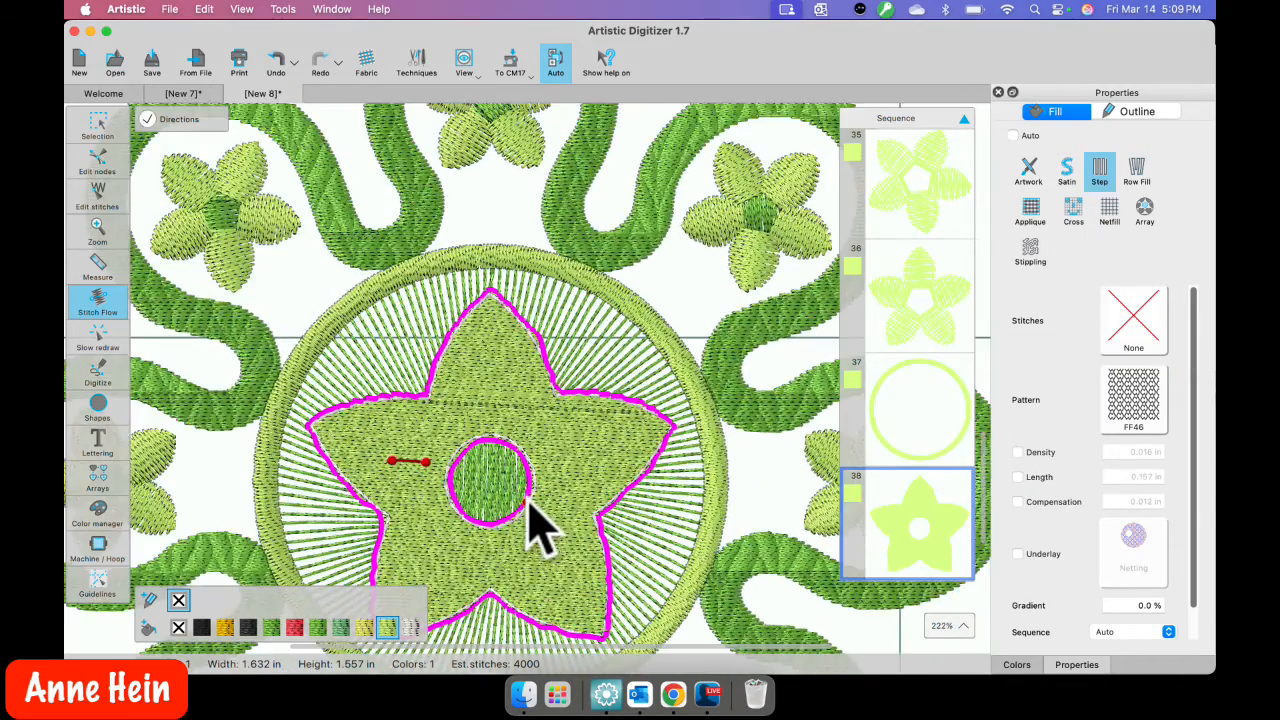
pyautogui.moveTo(360, 436); pyautogui.dragTo(318, 432)
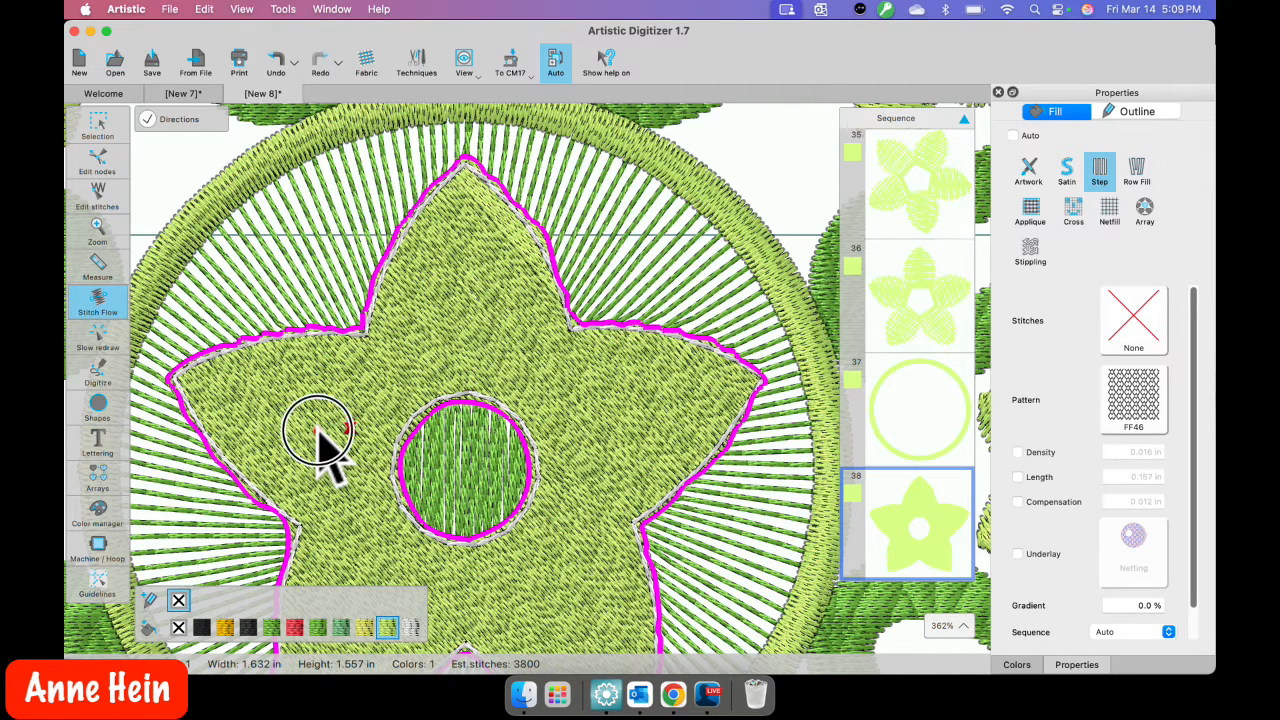
pyautogui.moveTo(333, 425); pyautogui.dragTo(342, 459)
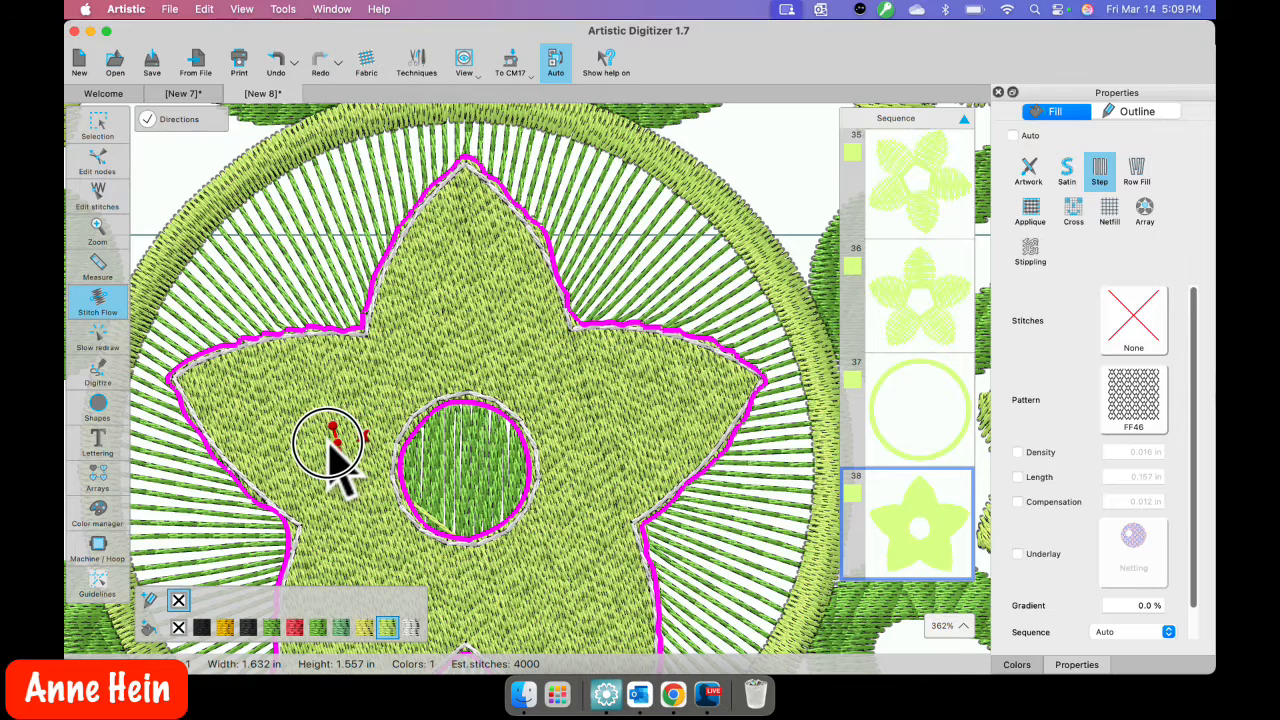
pyautogui.moveTo(329, 441); pyautogui.dragTo(330, 444)
pyautogui.scroll(-5, 457, 534)
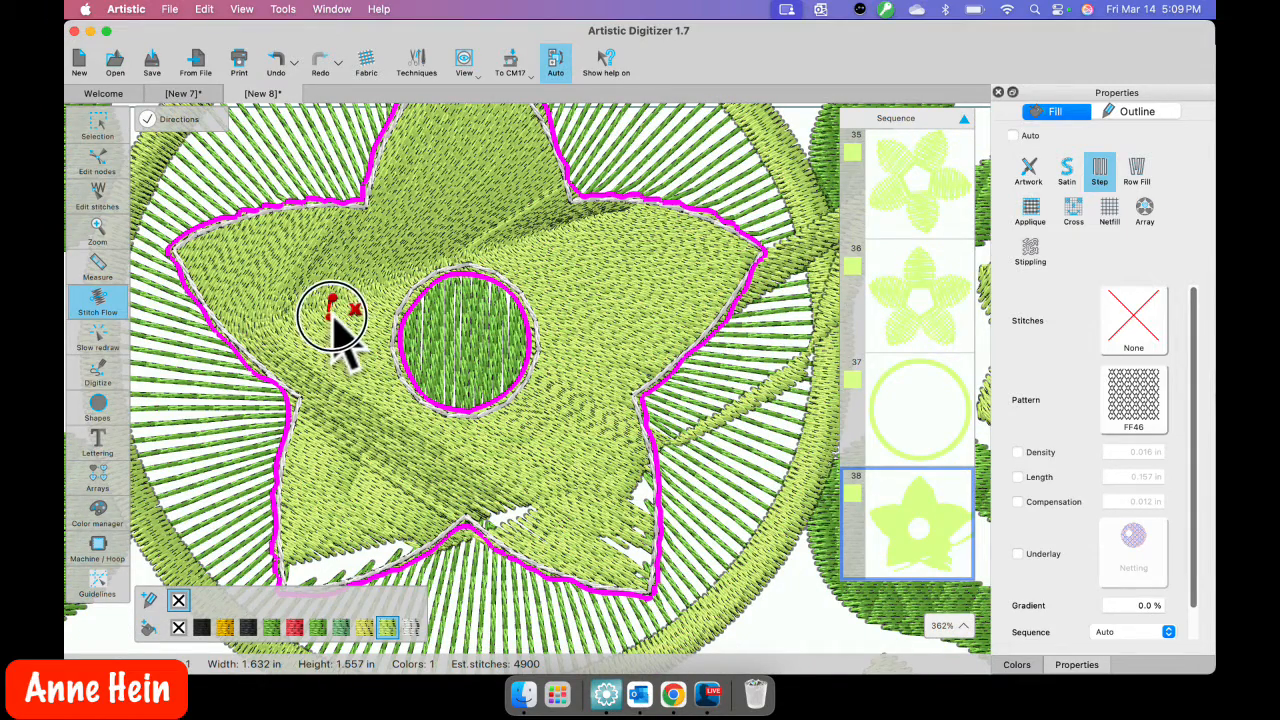
pyautogui.moveTo(335, 320); pyautogui.dragTo(336, 320)
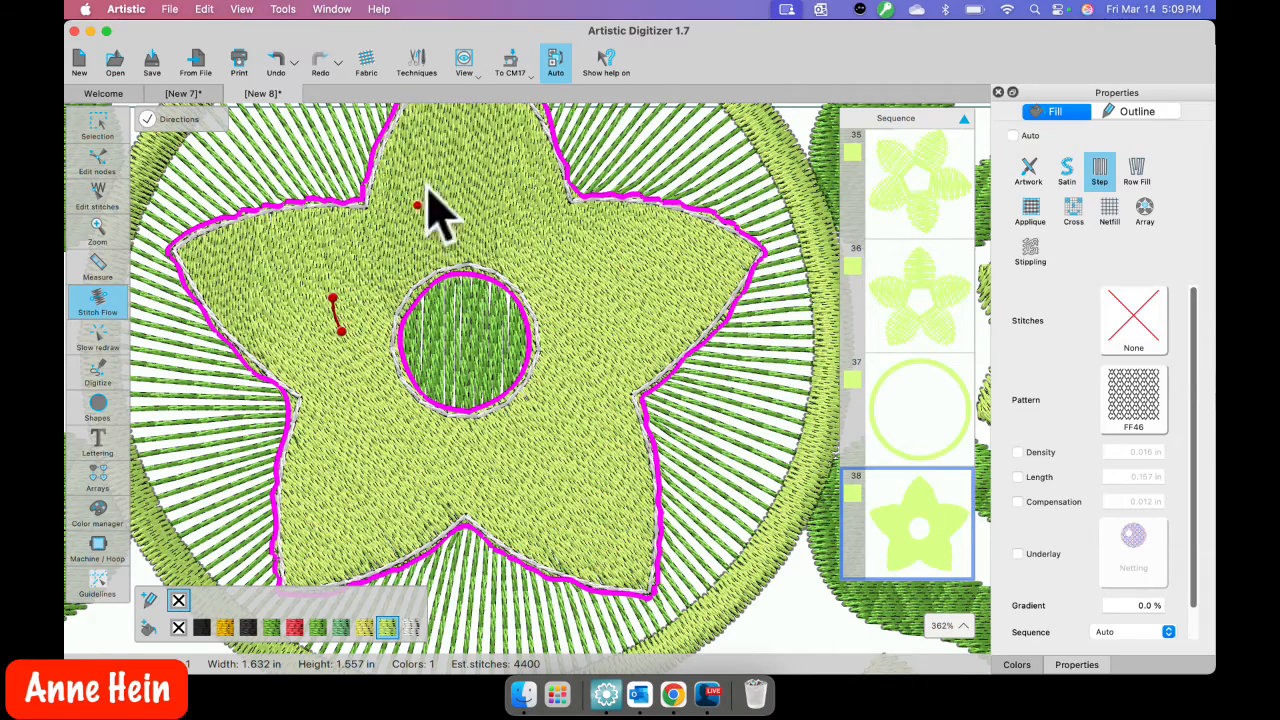
pyautogui.scroll(-4, 543, 425)
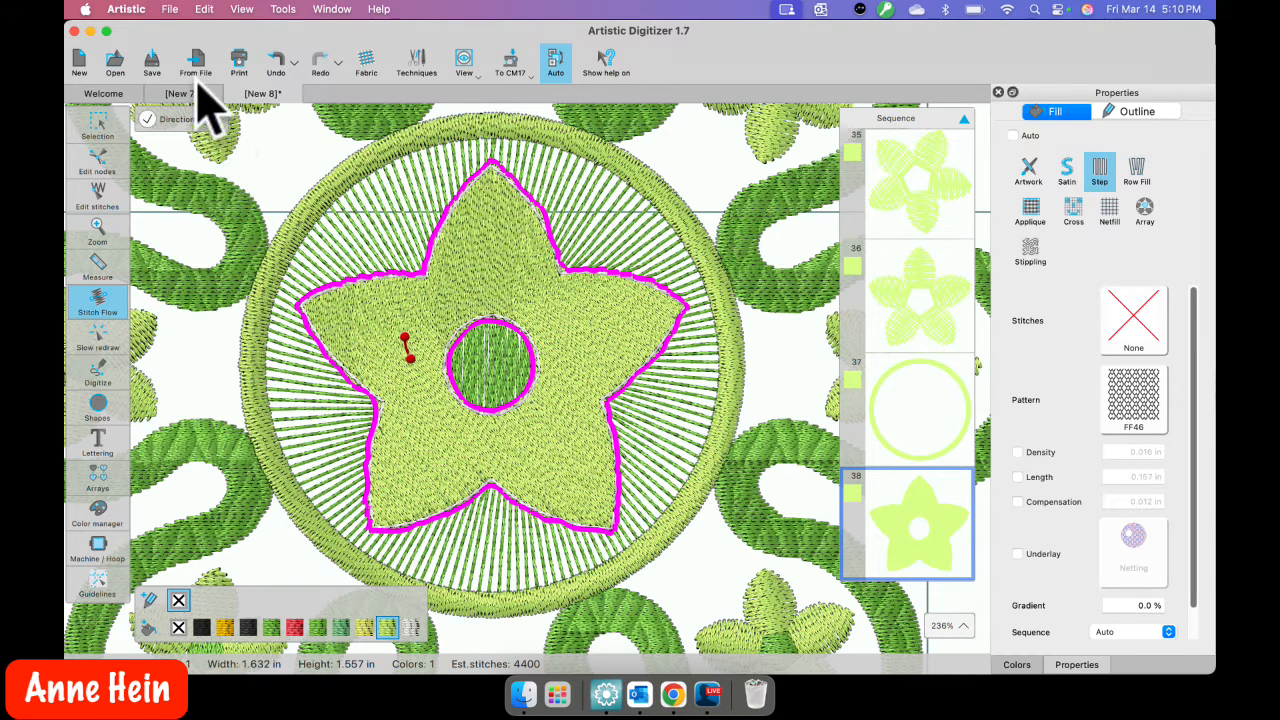
# Step: Create a blank design, and open mushroom.Draw from the March 20 folder in Finder
pyautogui.click(80, 60)
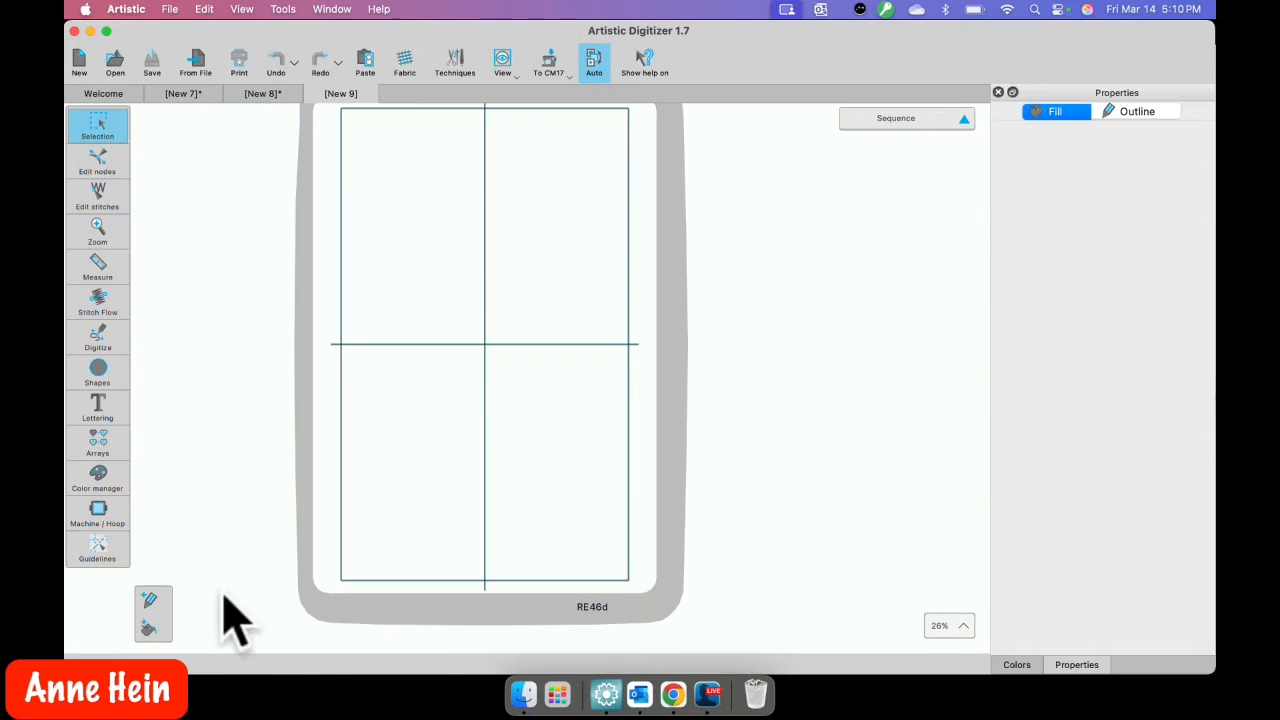
pyautogui.click(522, 692)
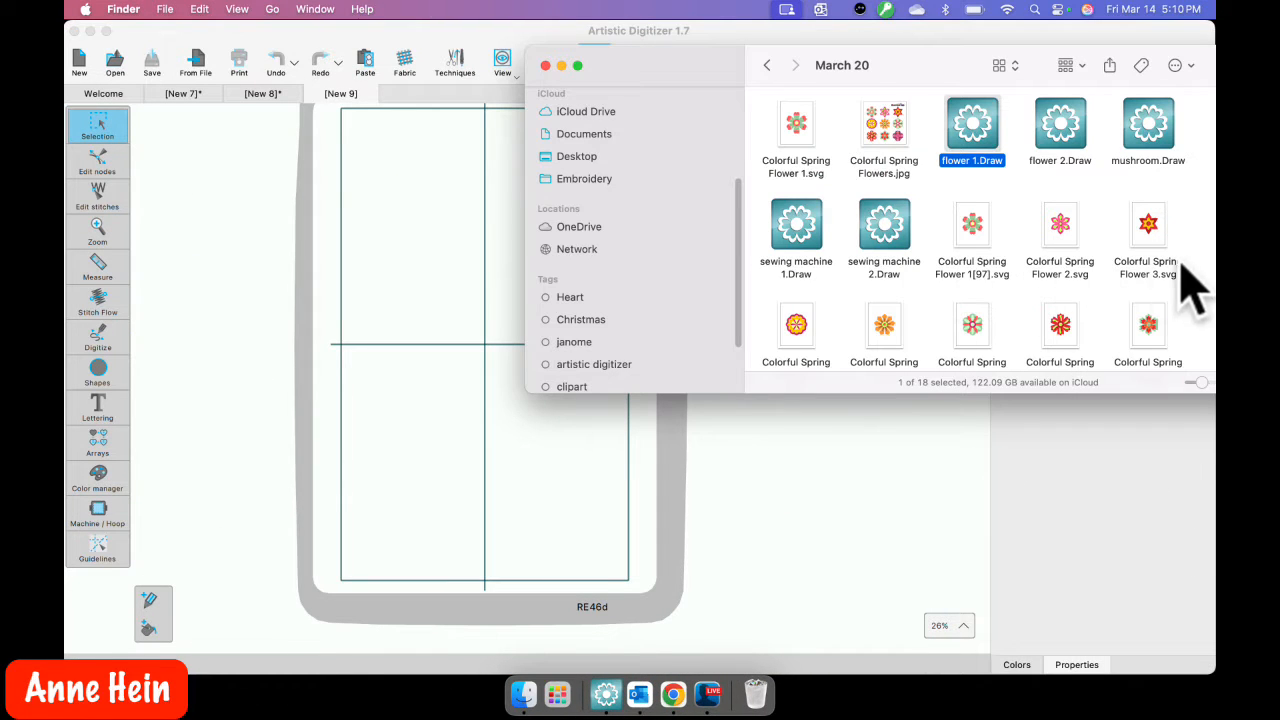
pyautogui.scroll(-3, 1094, 337)
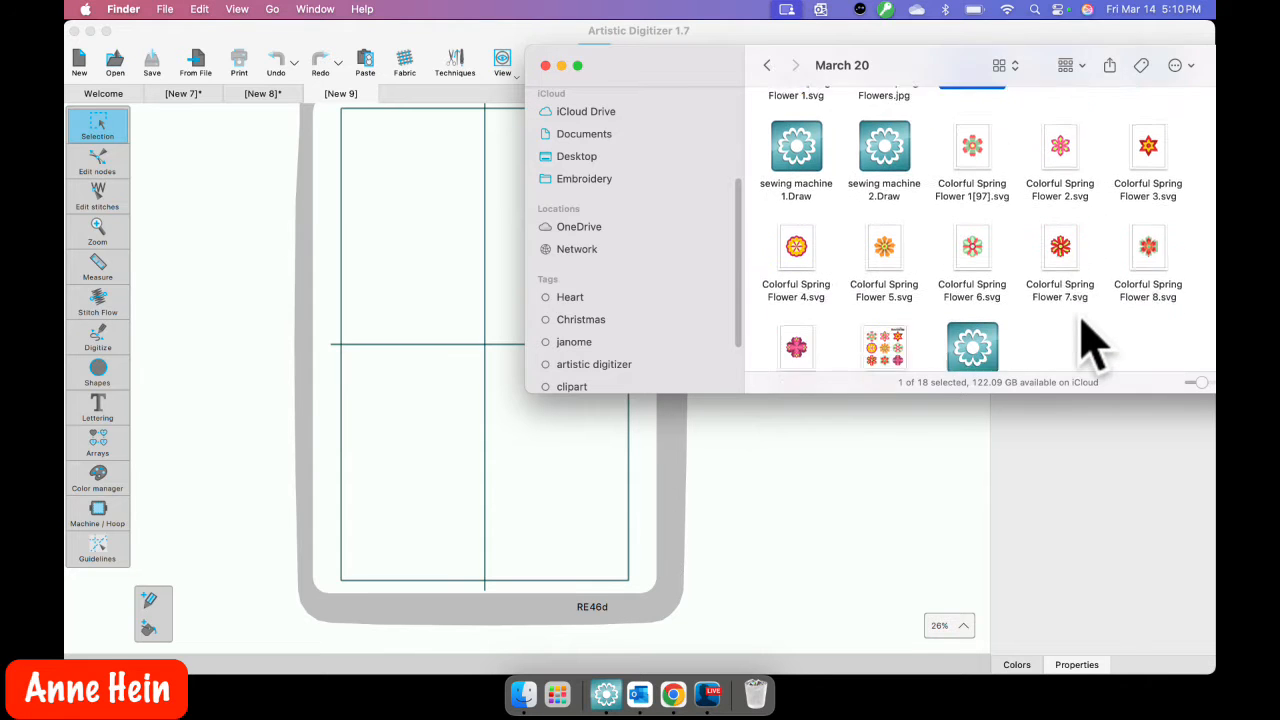
pyautogui.scroll(-1, 1097, 350)
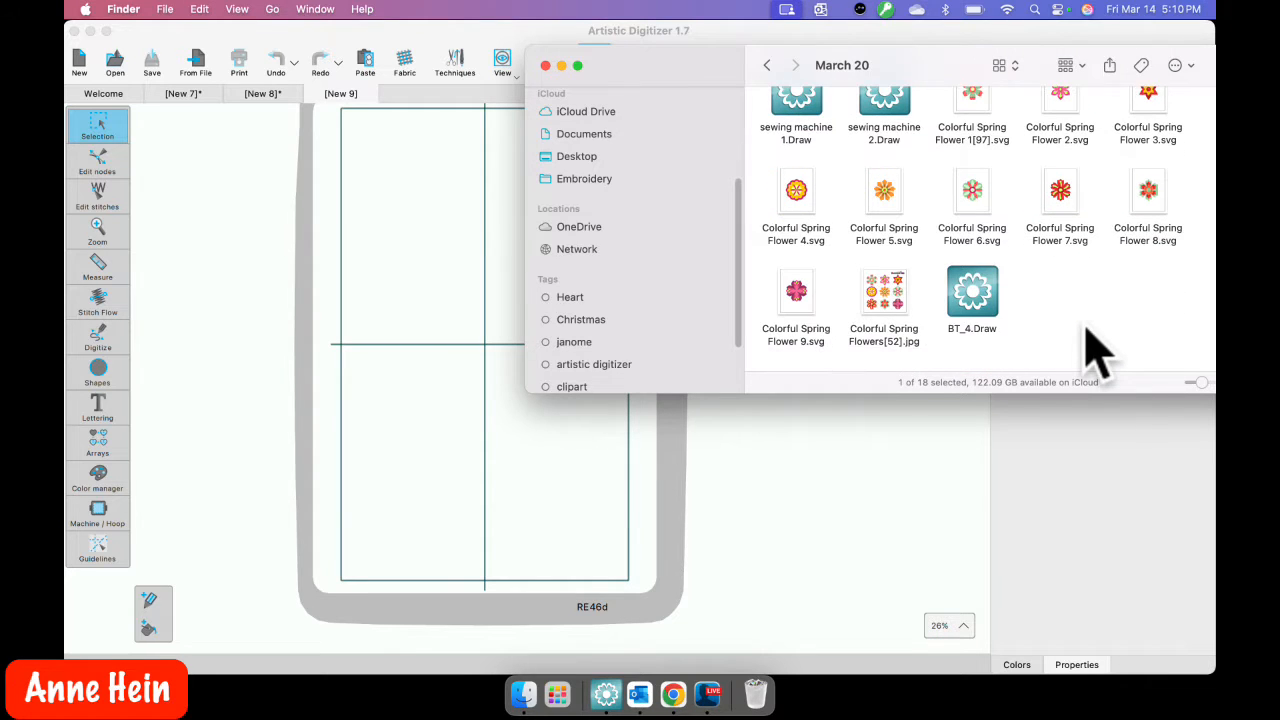
pyautogui.scroll(2, 1097, 350)
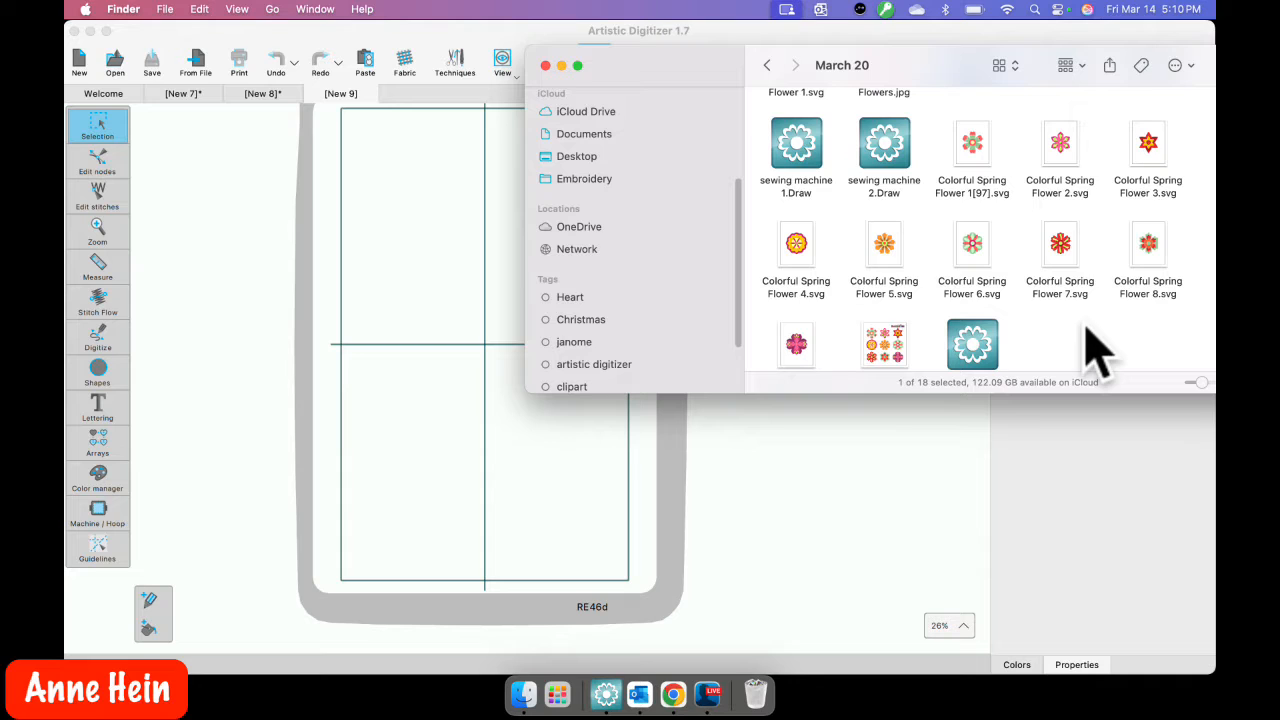
pyautogui.scroll(2, 1097, 350)
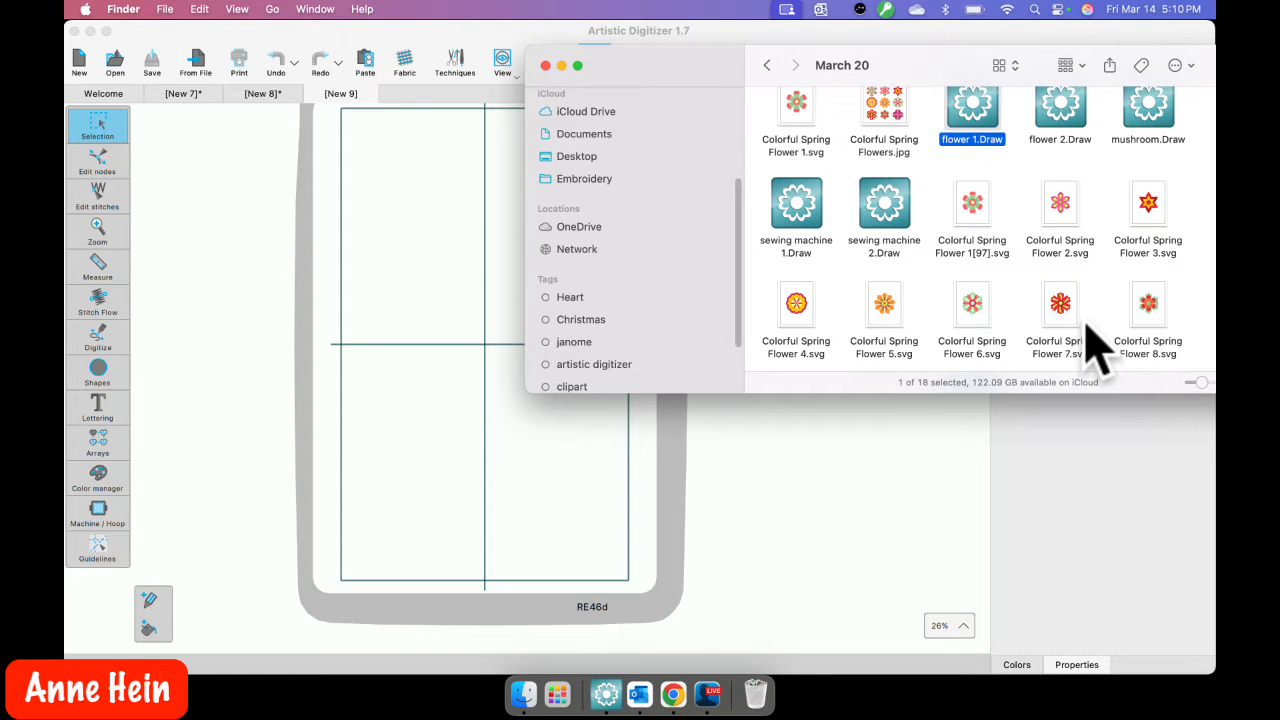
pyautogui.scroll(1, 1120, 300)
pyautogui.click(1160, 138)
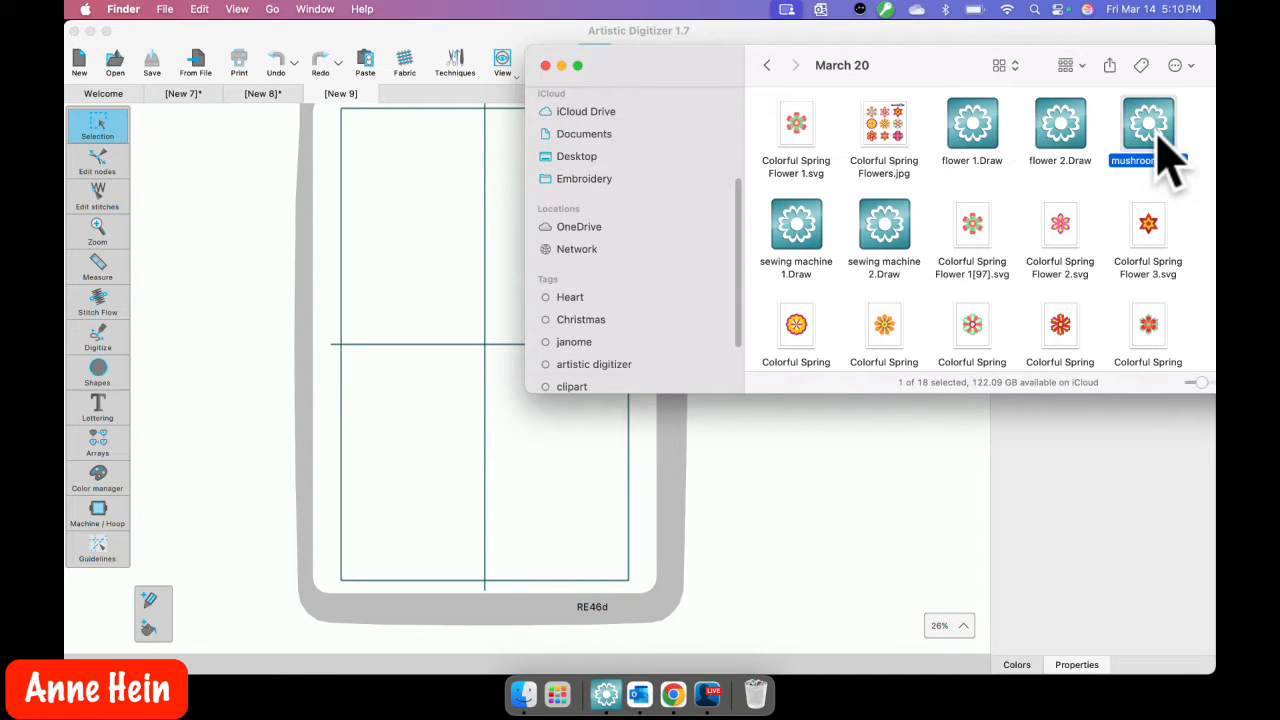
pyautogui.doubleClick(1160, 140)
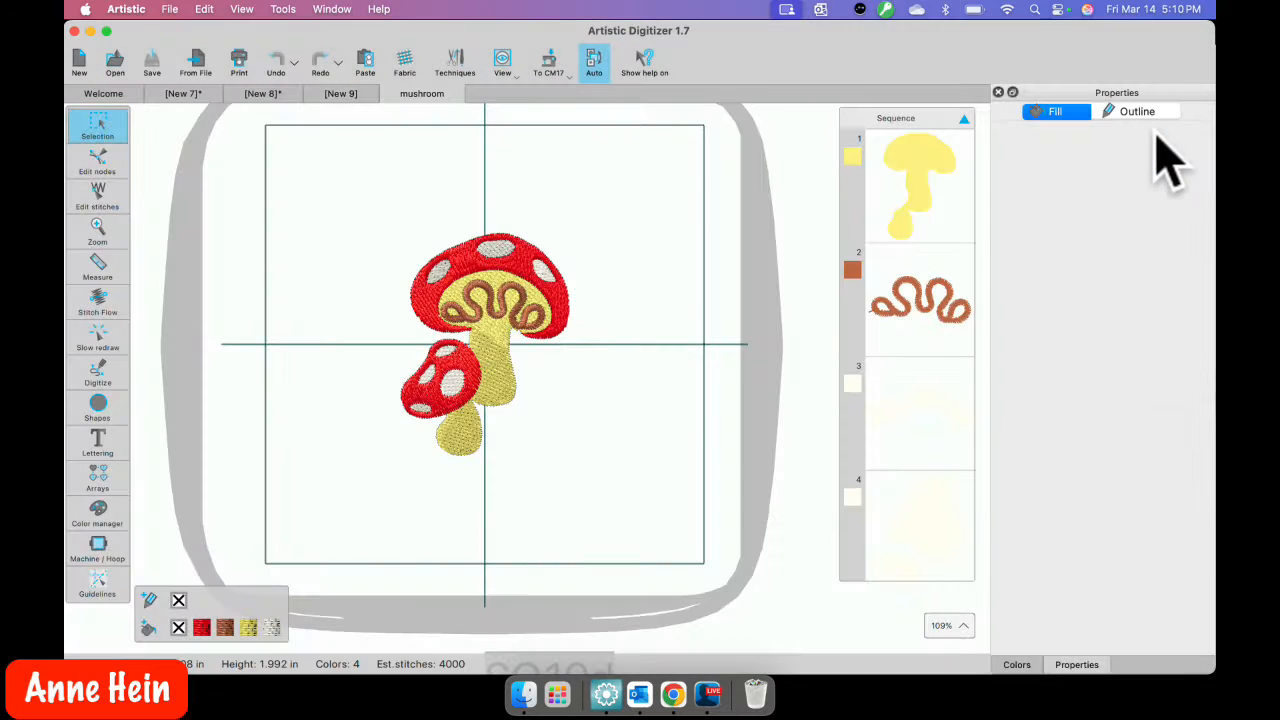
# Step: Select the yellow stem area of the mushroom design to examine its fill properties
pyautogui.scroll(3, 416, 398)
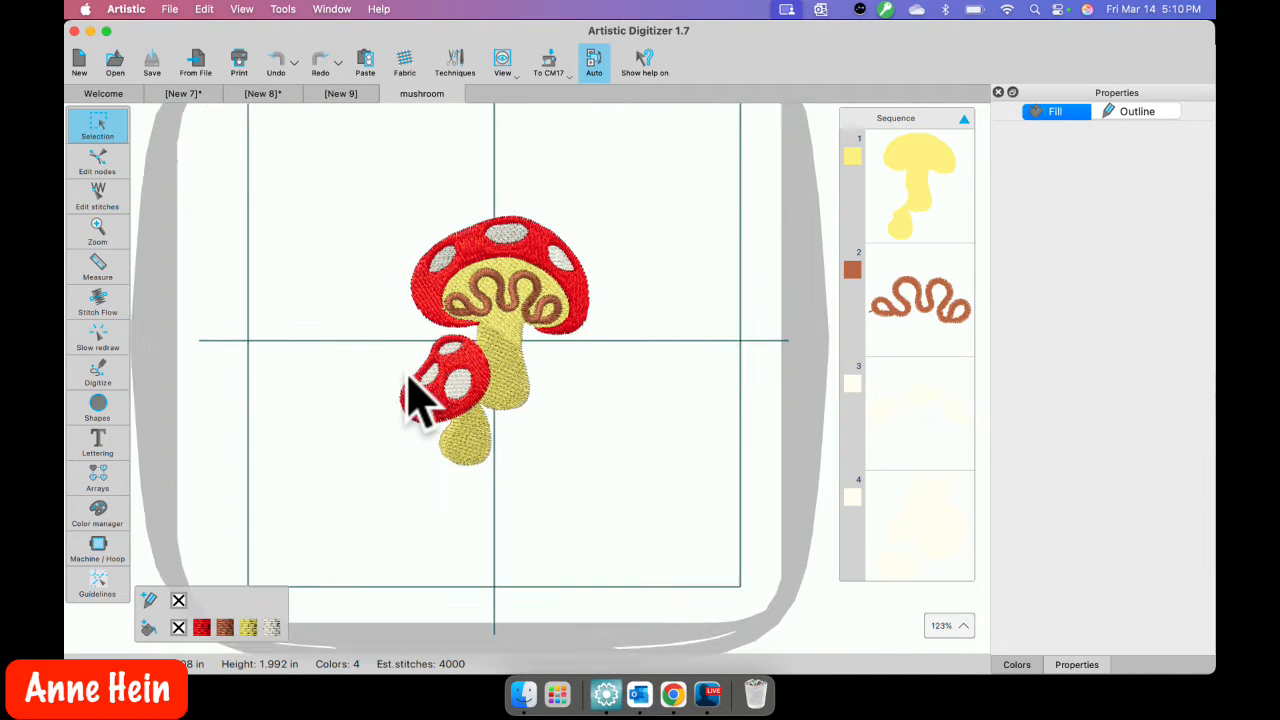
pyautogui.scroll(1, 416, 398)
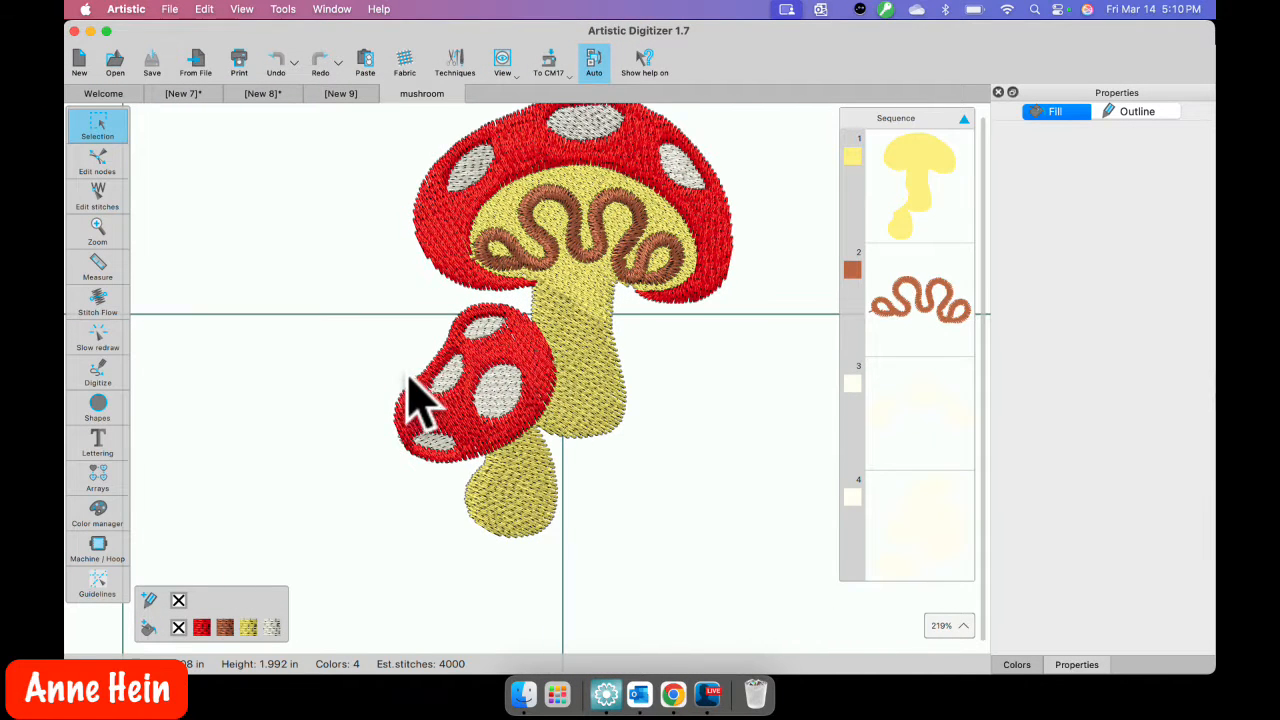
pyautogui.click(619, 362)
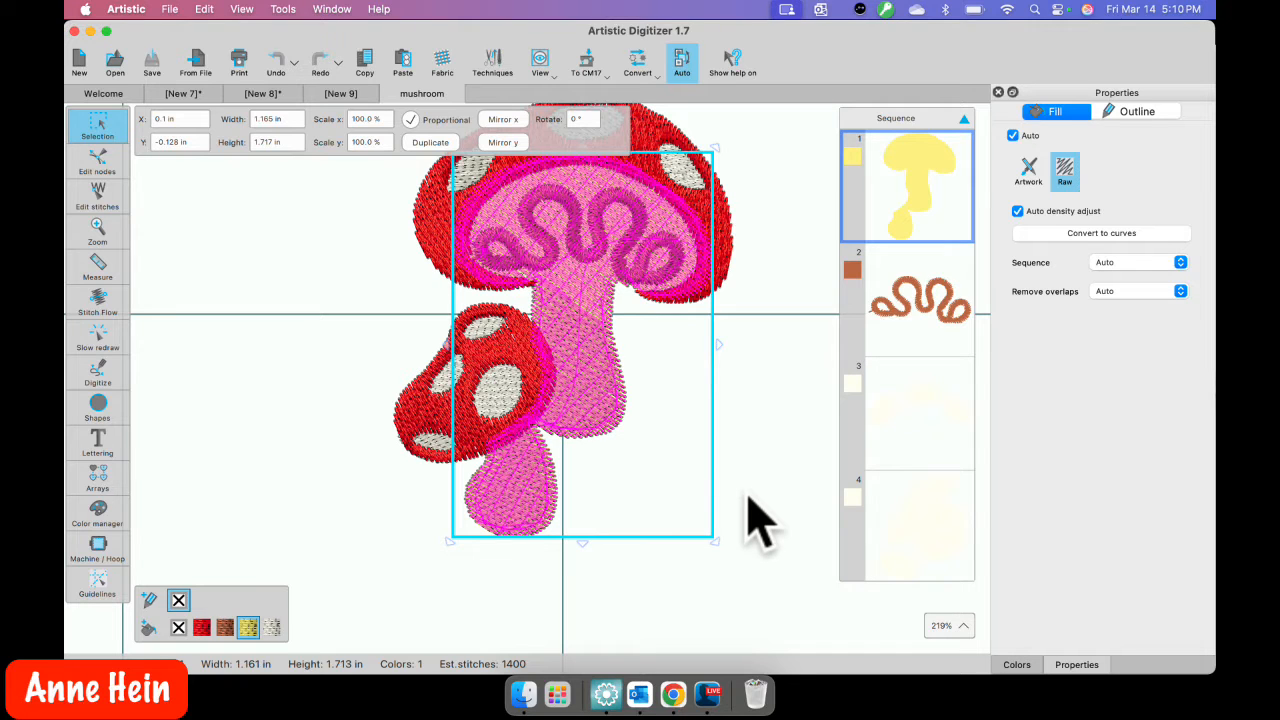
# Step: Look through the recent designs on the Welcome page and open Americana/nz110.jef
pyautogui.click(103, 93)
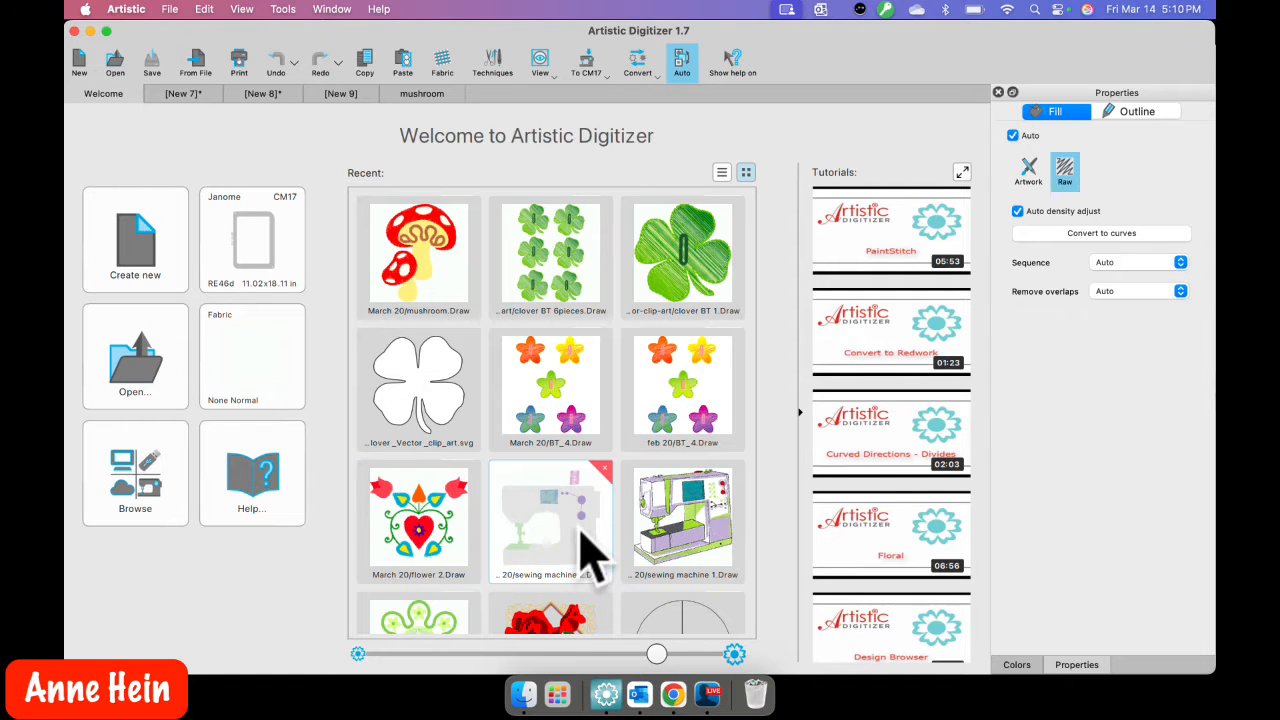
pyautogui.scroll(-5, 588, 545)
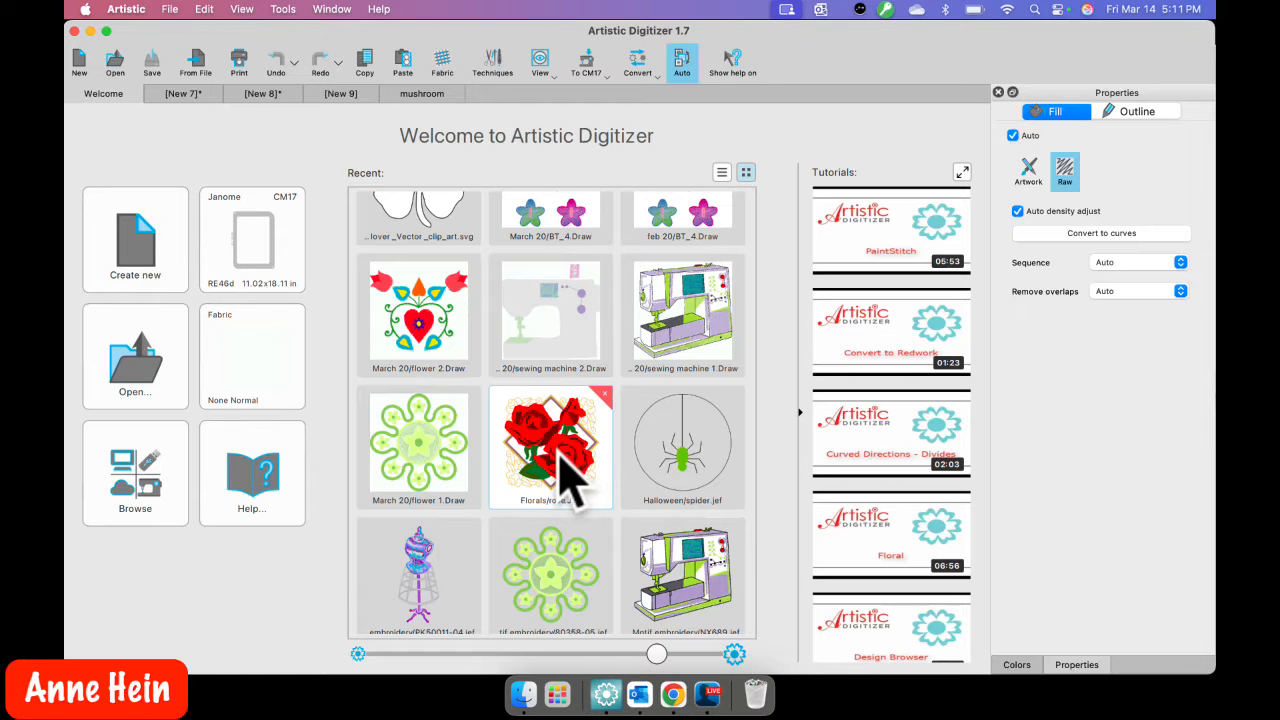
pyautogui.scroll(-5, 575, 478)
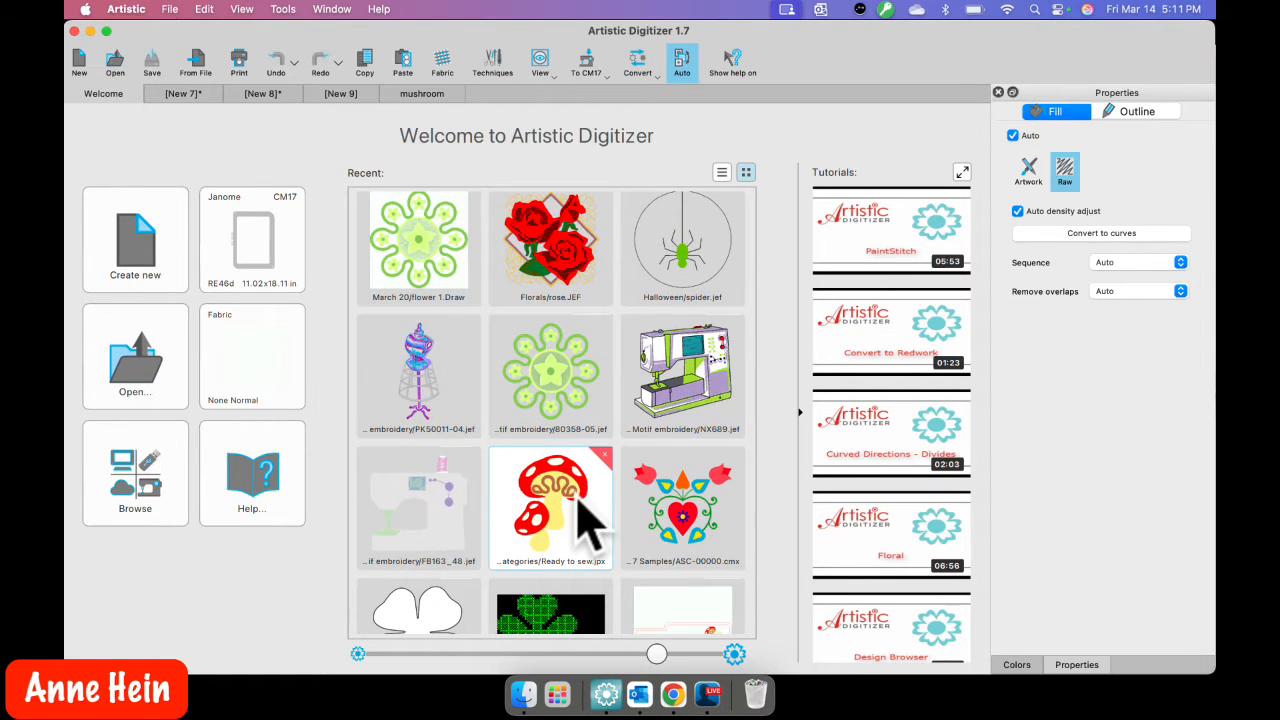
pyautogui.scroll(-3, 590, 520)
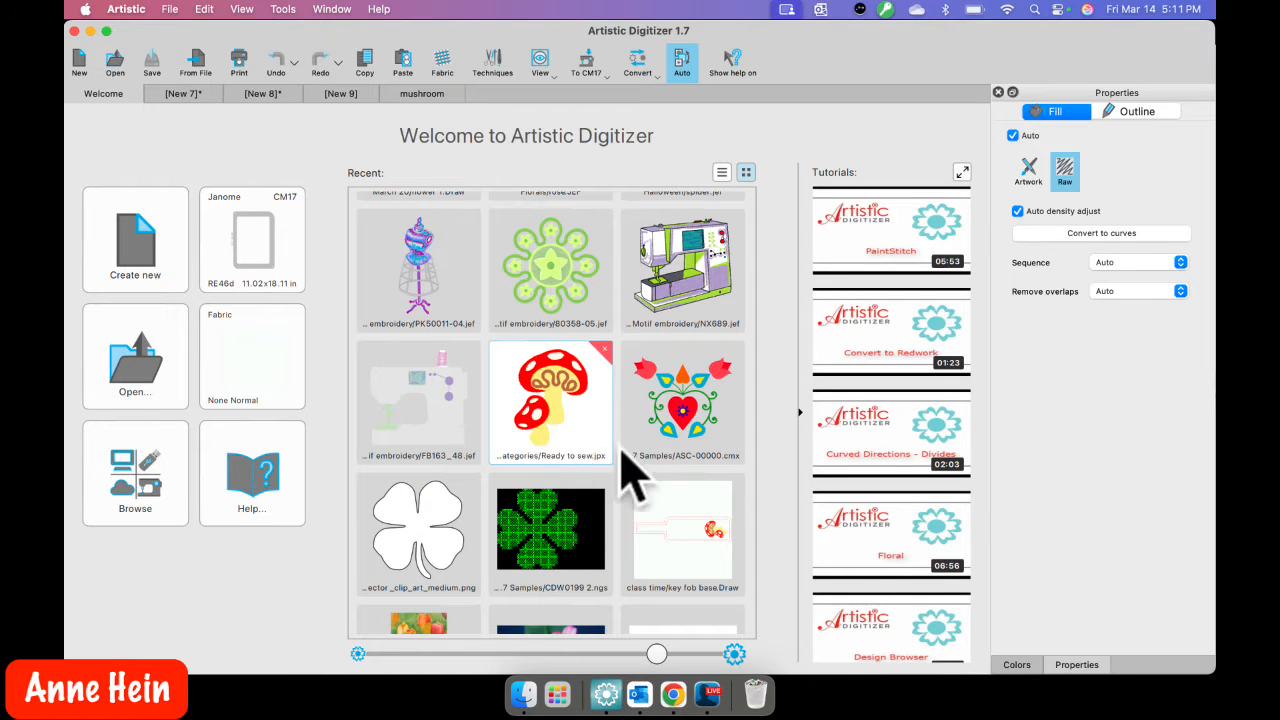
pyautogui.scroll(-3, 578, 515)
pyautogui.scroll(-8, 575, 520)
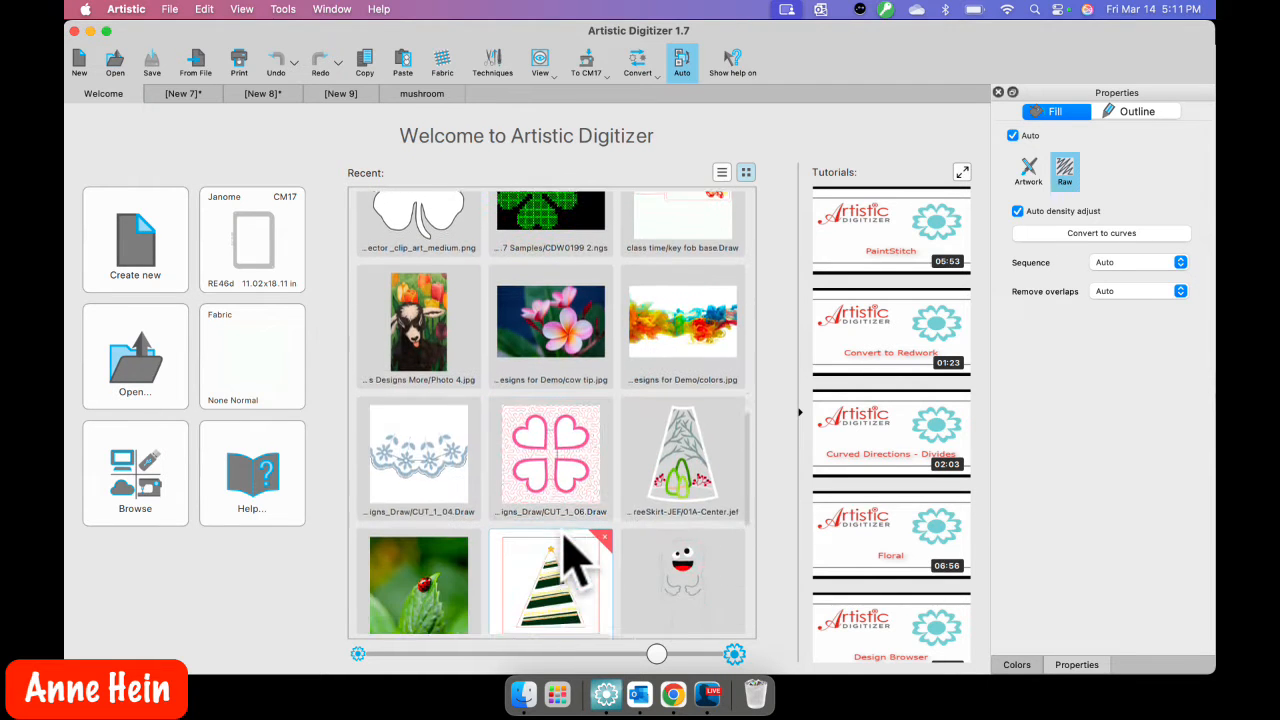
pyautogui.scroll(-8, 572, 555)
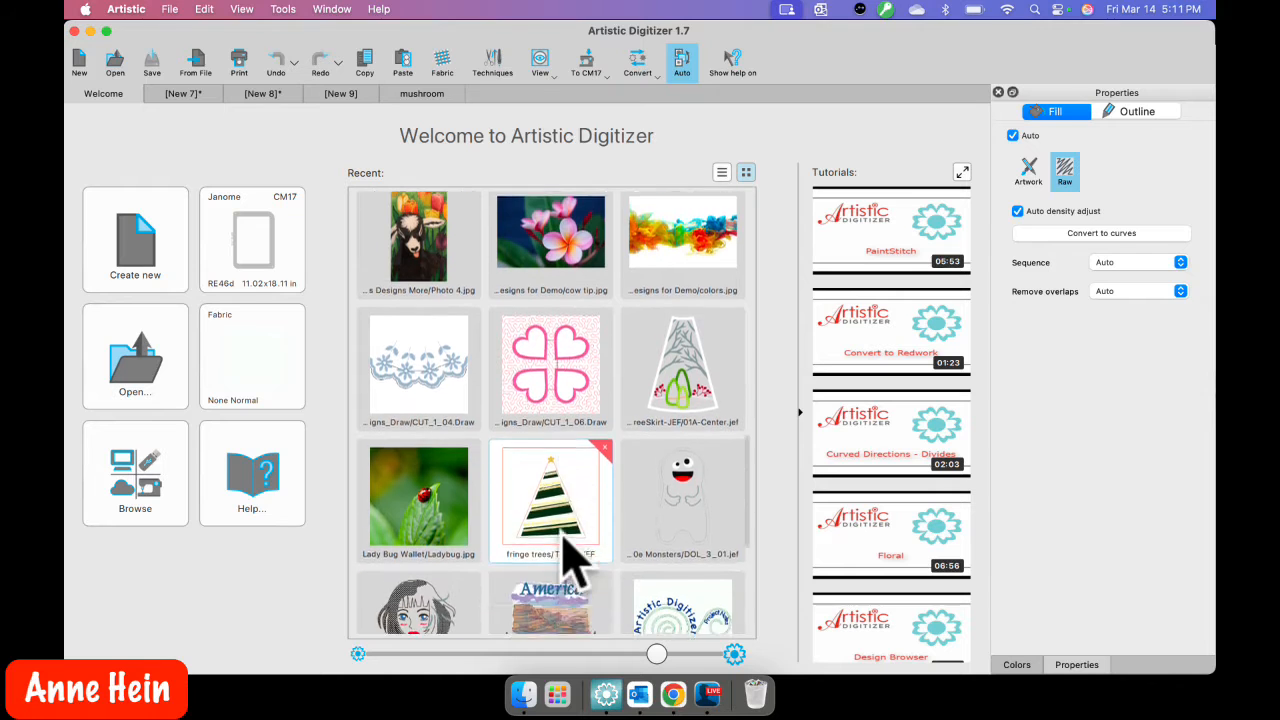
pyautogui.scroll(-5, 575, 562)
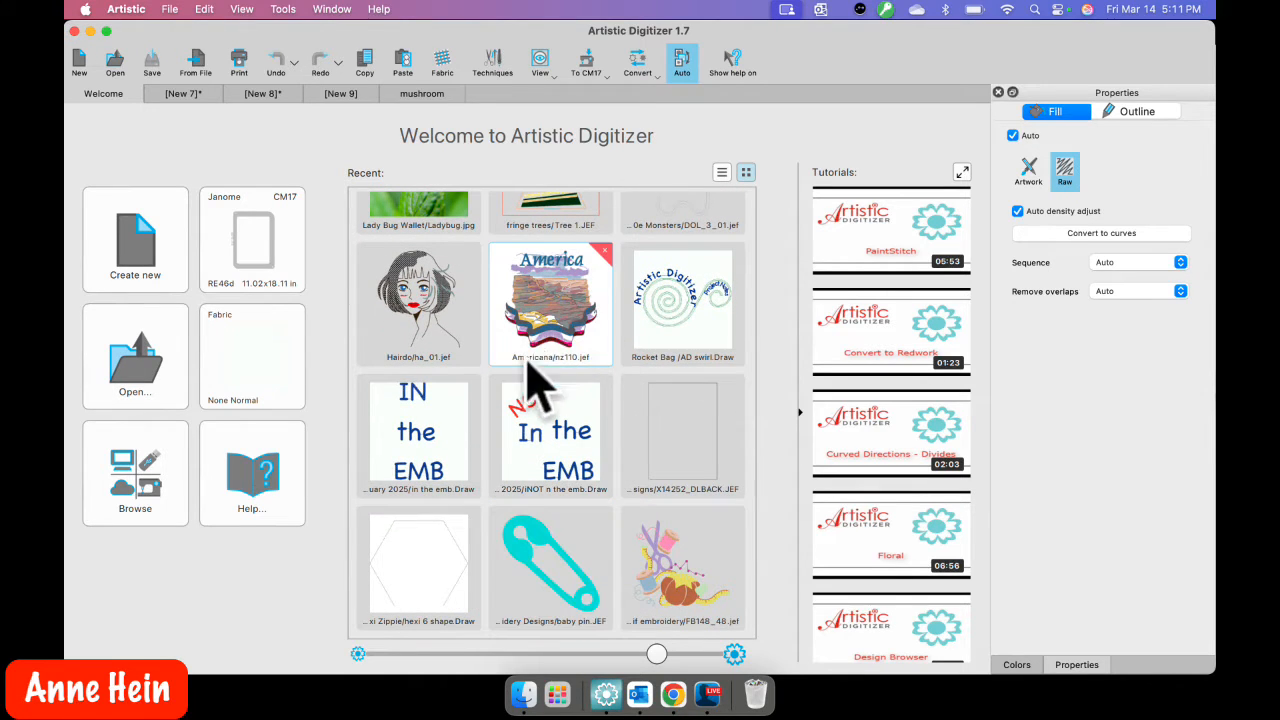
pyautogui.click(554, 319)
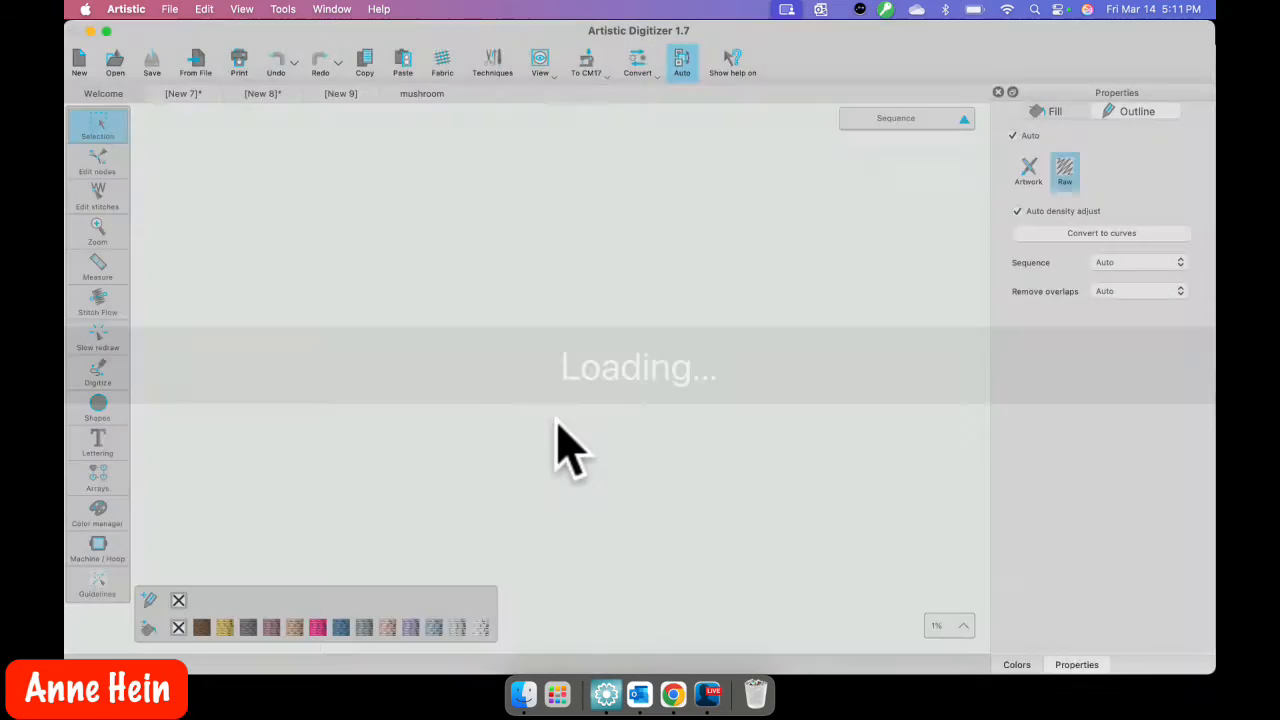
# Step: Select the blue band of the ribbon in the Americana design to examine its fill properties
pyautogui.scroll(10, 480, 365)
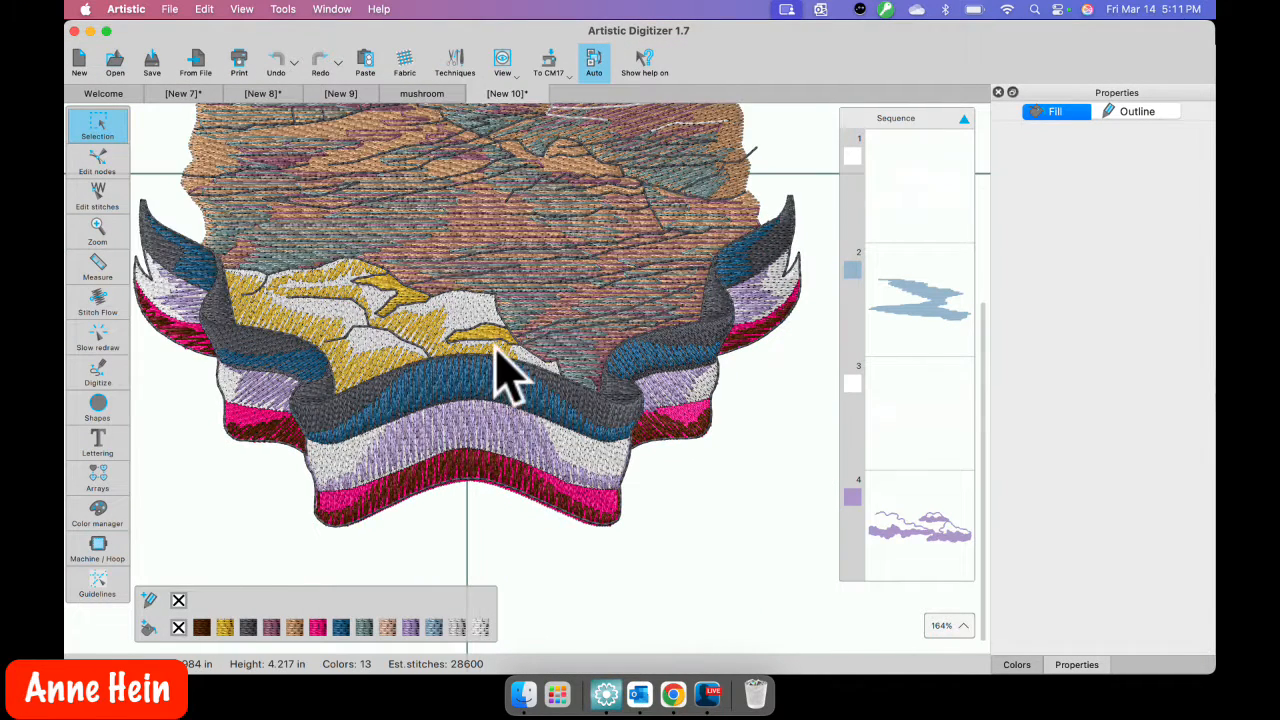
pyautogui.click(526, 400)
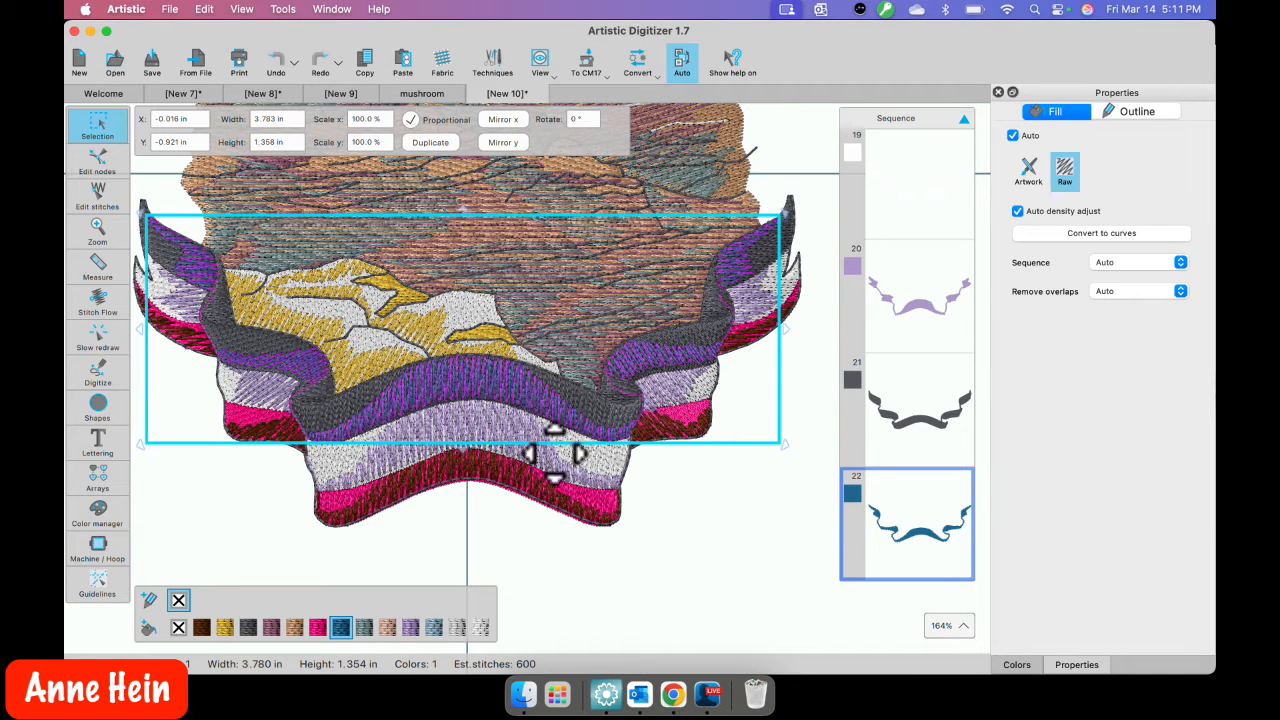
# Step: Convert the white raw-stitch area of the ribbon to curves and set its step fill pattern to curves1
pyautogui.click(610, 488)
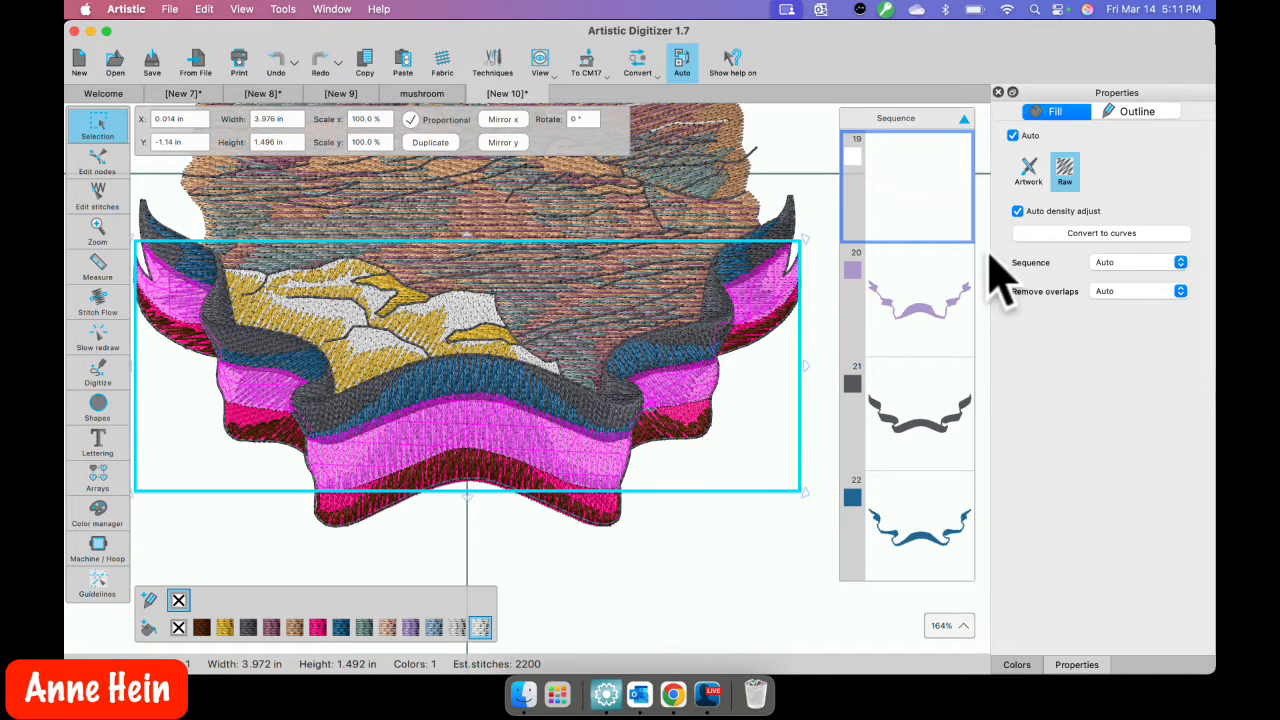
pyautogui.click(1104, 236)
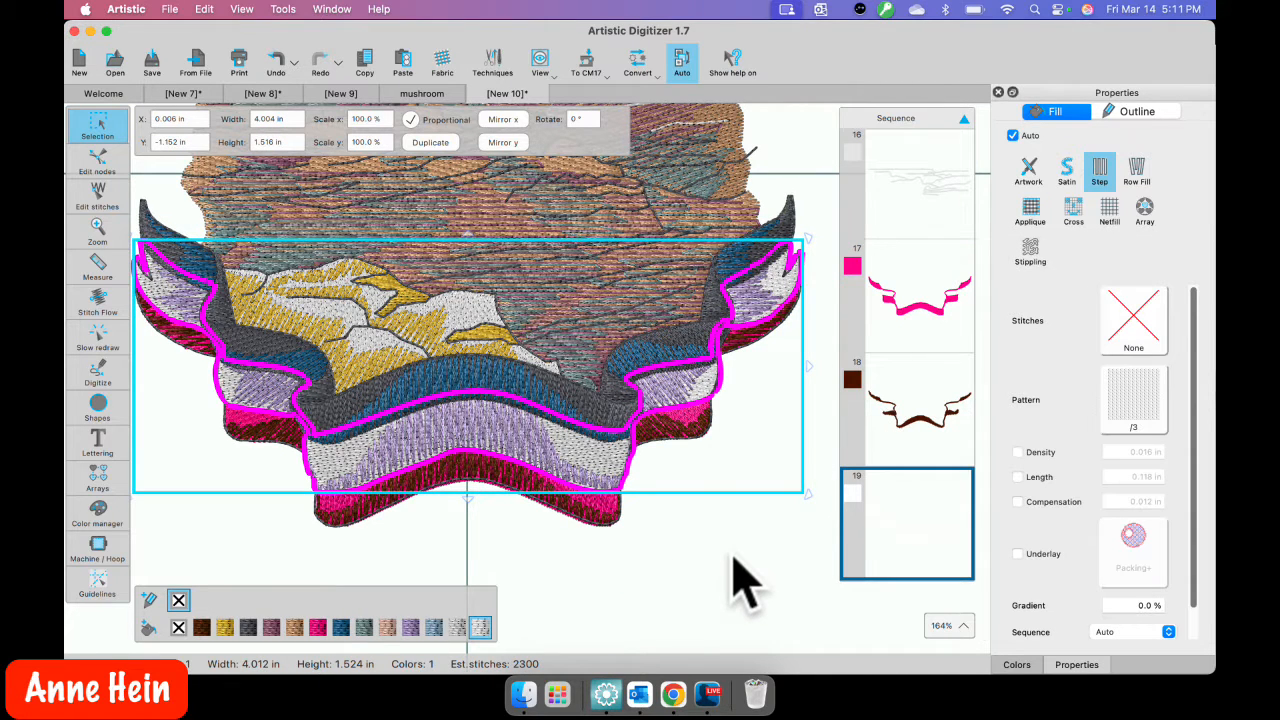
pyautogui.click(1134, 398)
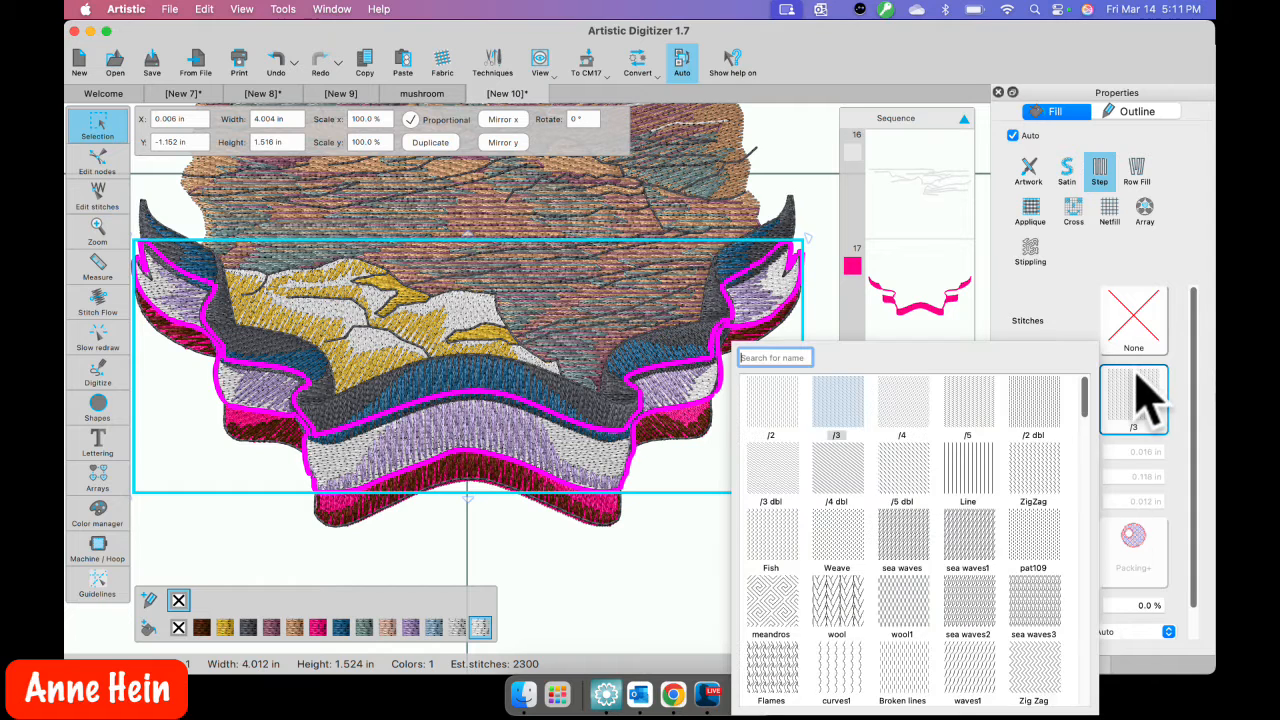
pyautogui.click(848, 685)
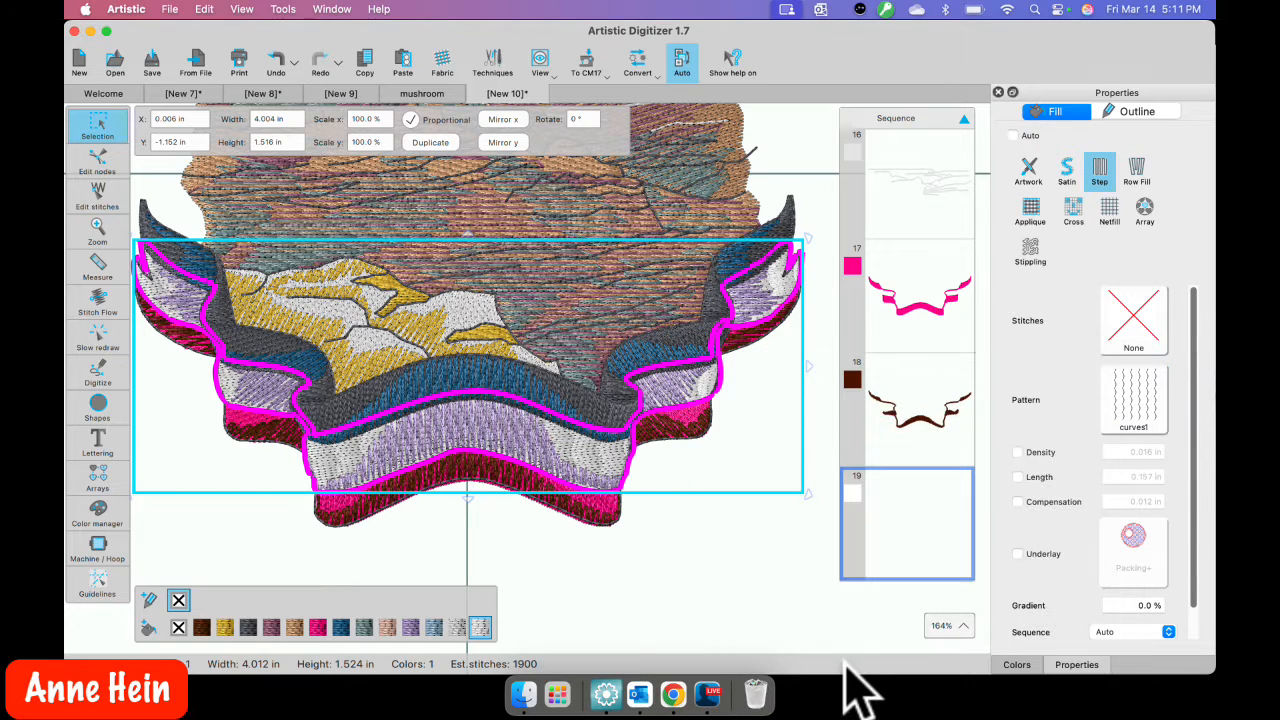
pyautogui.click(720, 625)
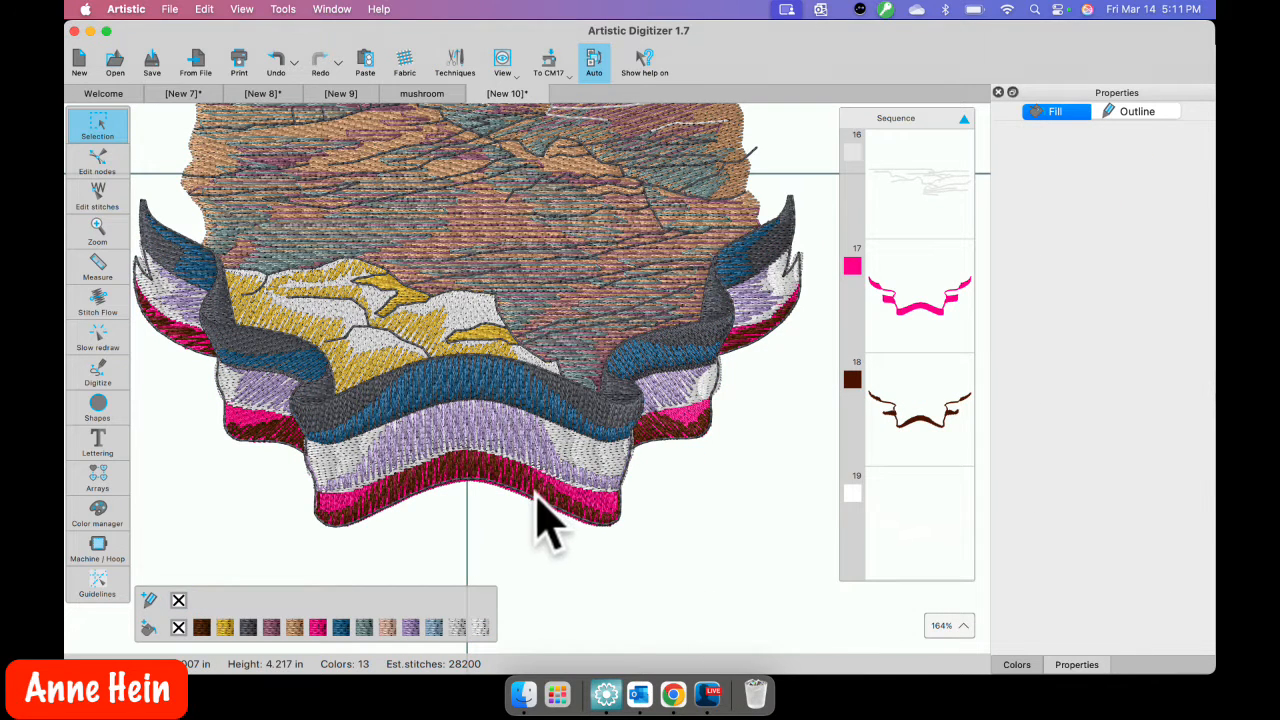
pyautogui.scroll(-5, 505, 530)
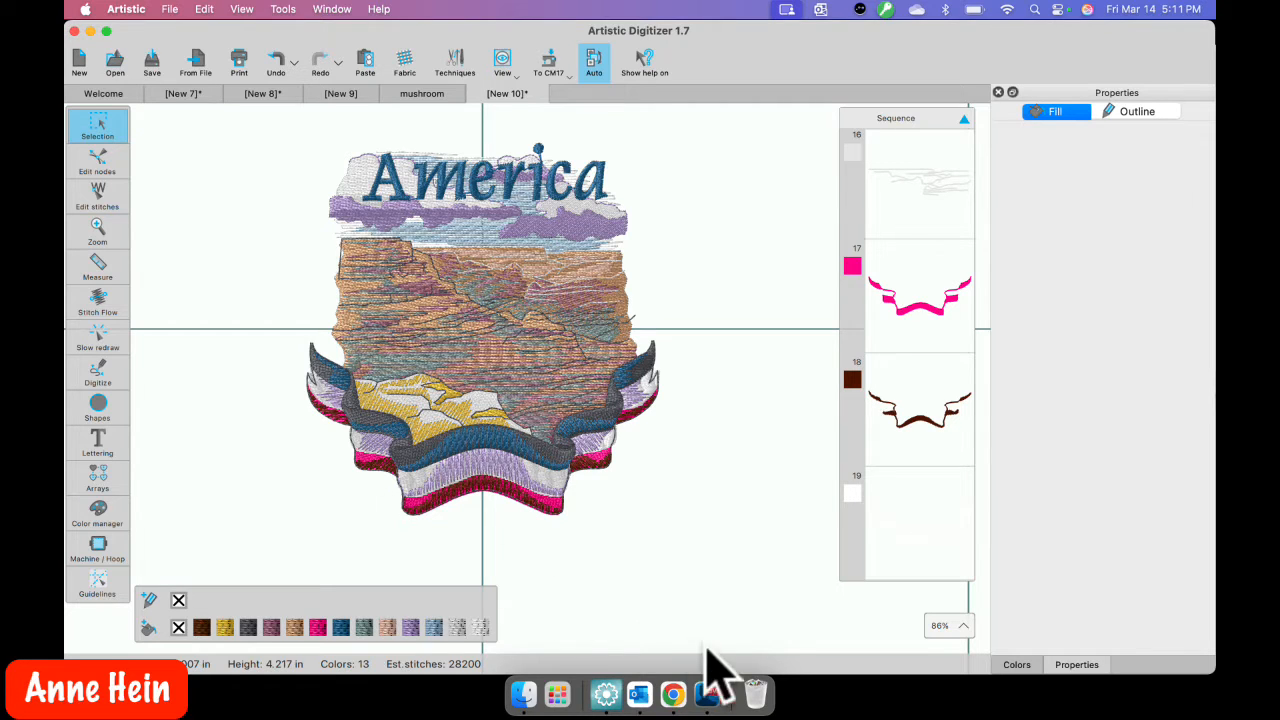
pyautogui.click(714, 692)
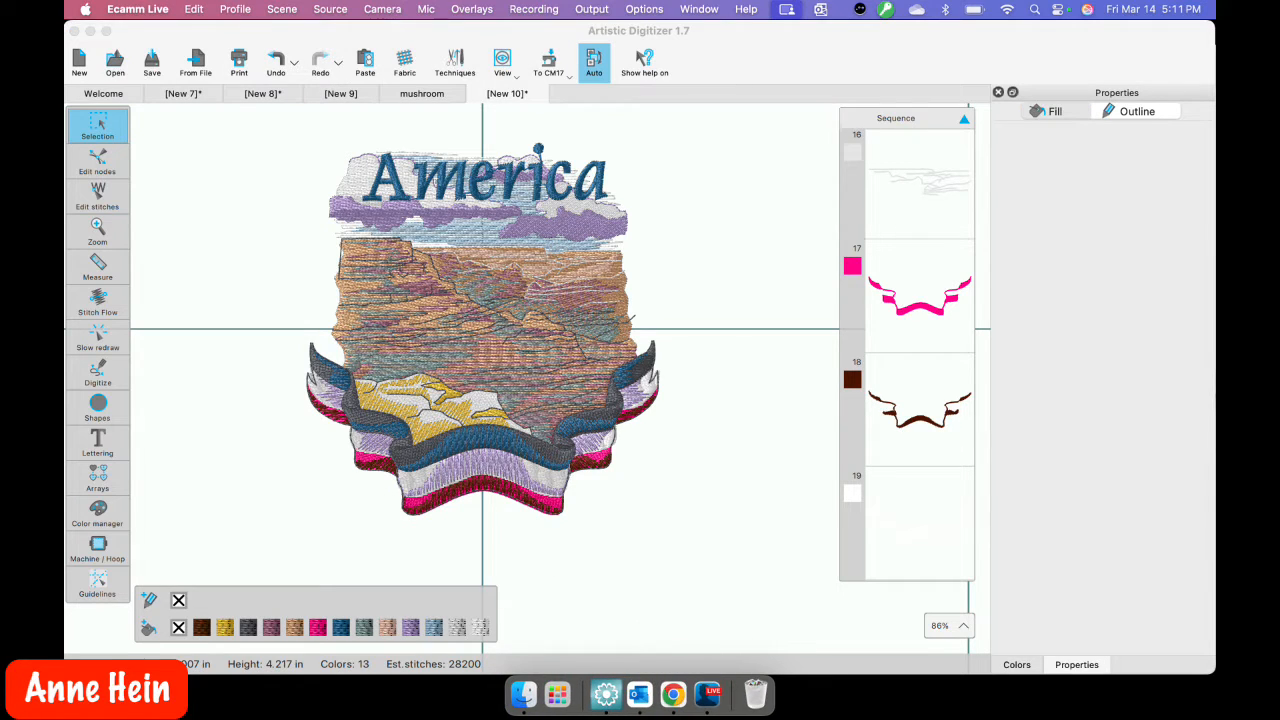
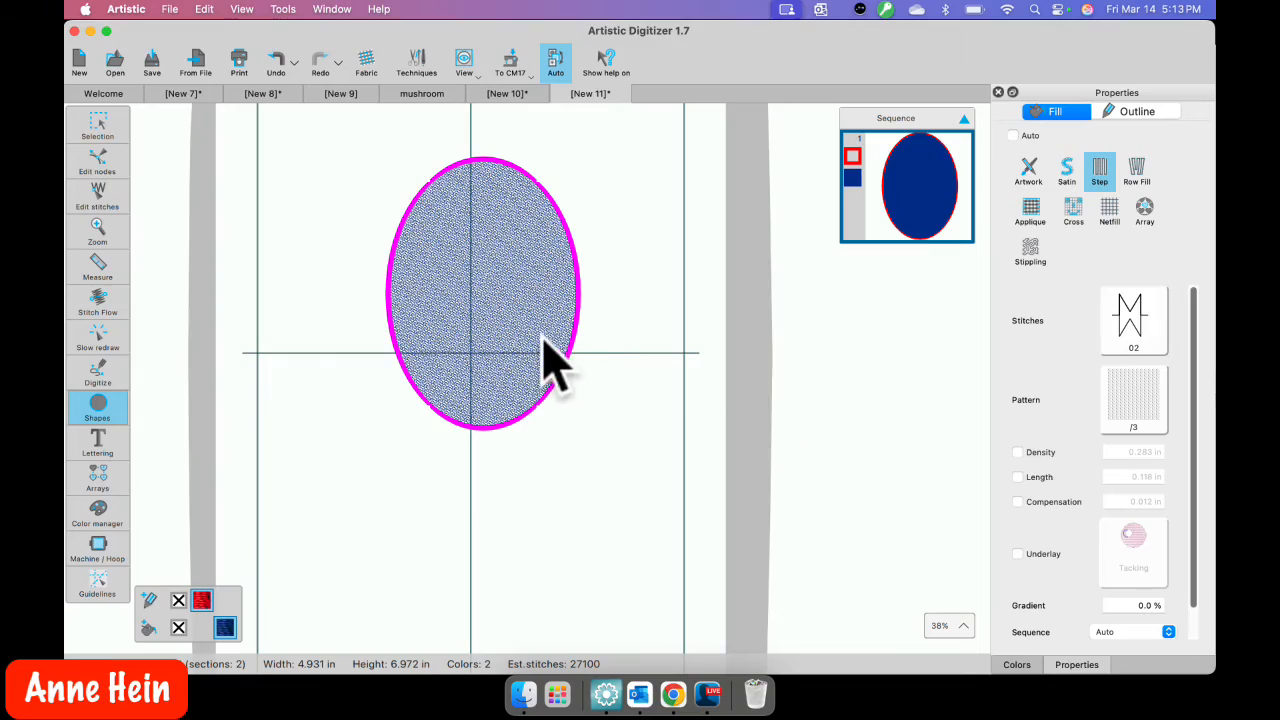
# Step: Set the gradient of the blue oval's step fill to 300%
pyautogui.scroll(5, 511, 318)
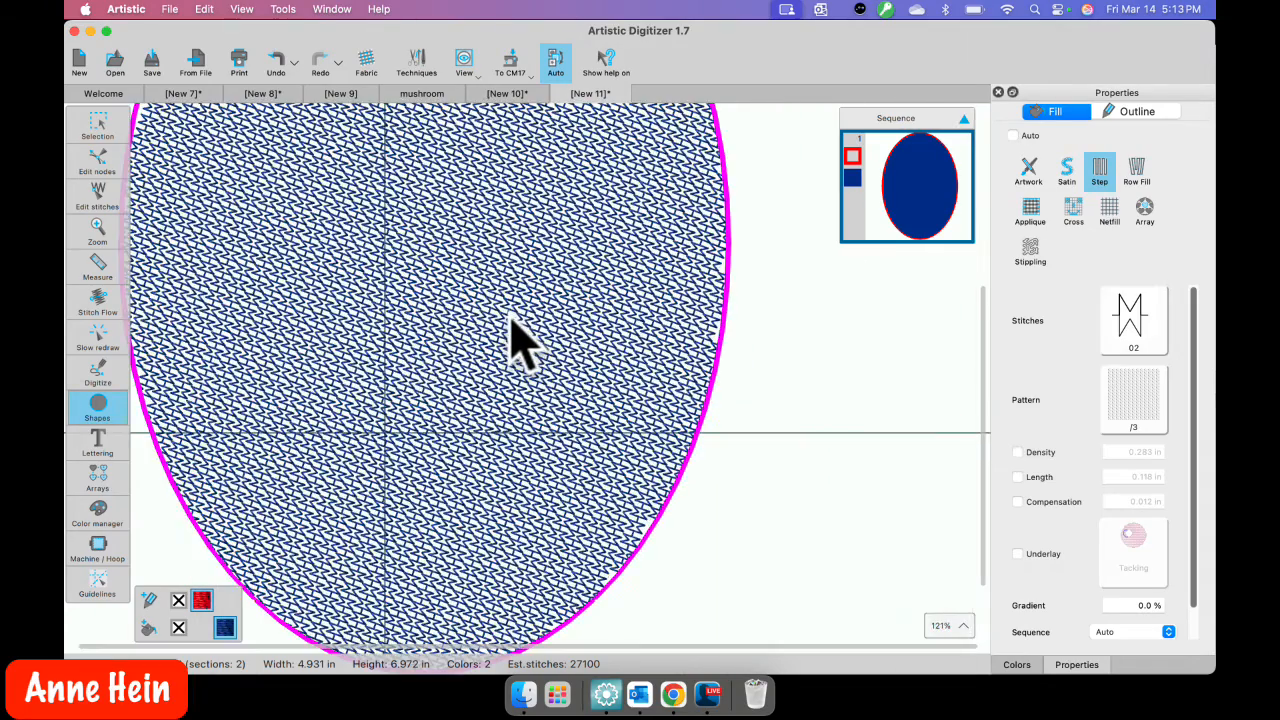
pyautogui.scroll(-3, 511, 318)
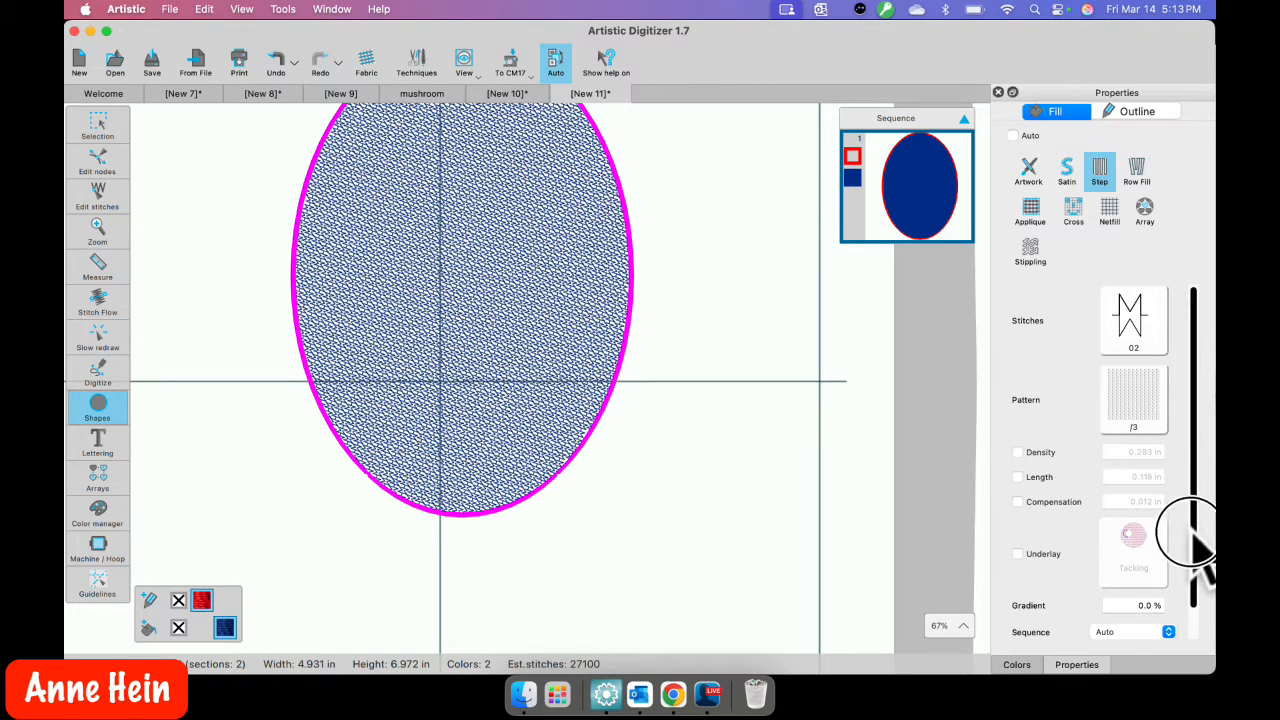
pyautogui.moveTo(1193, 535); pyautogui.dragTo(1196, 568)
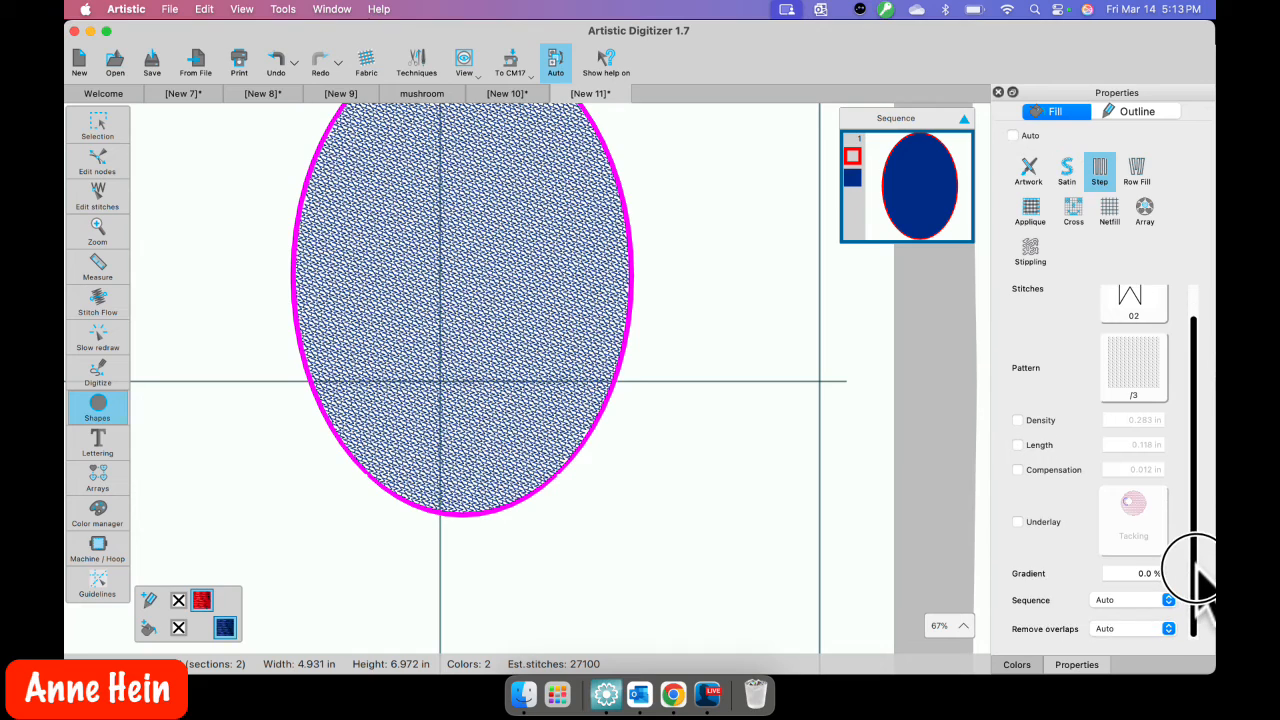
pyautogui.click(1127, 572)
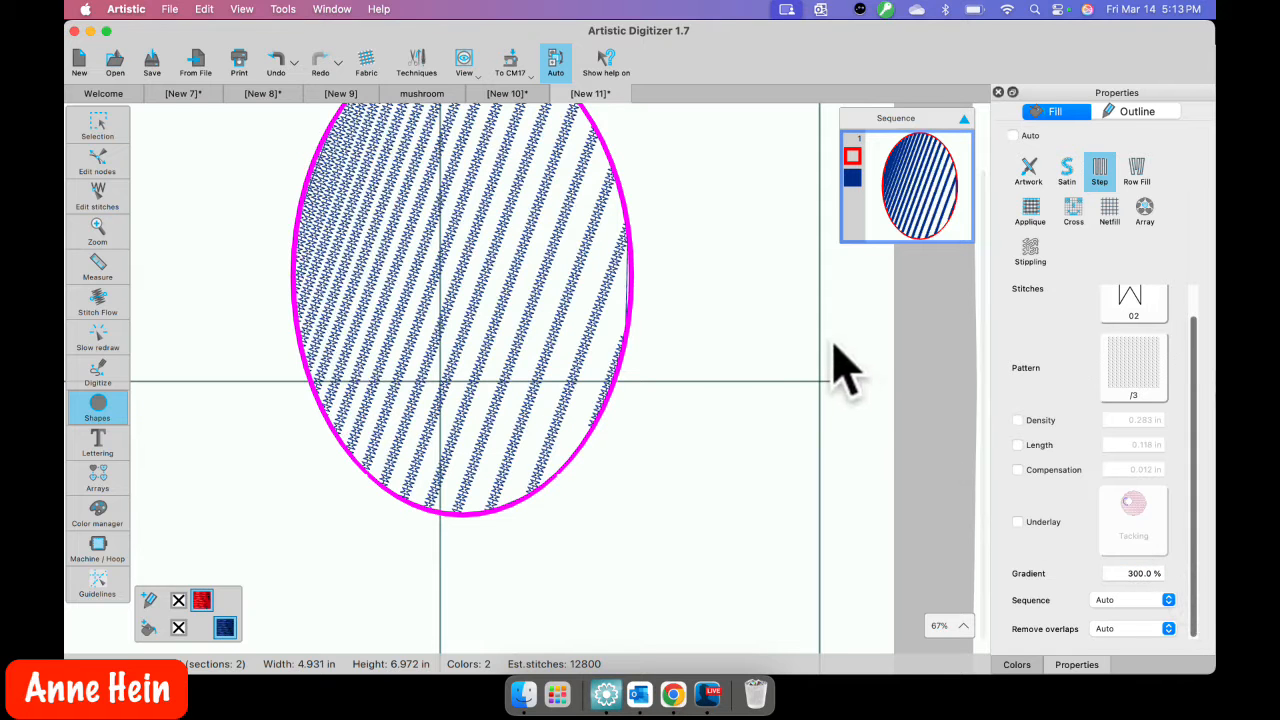
pyautogui.scroll(3, 745, 340)
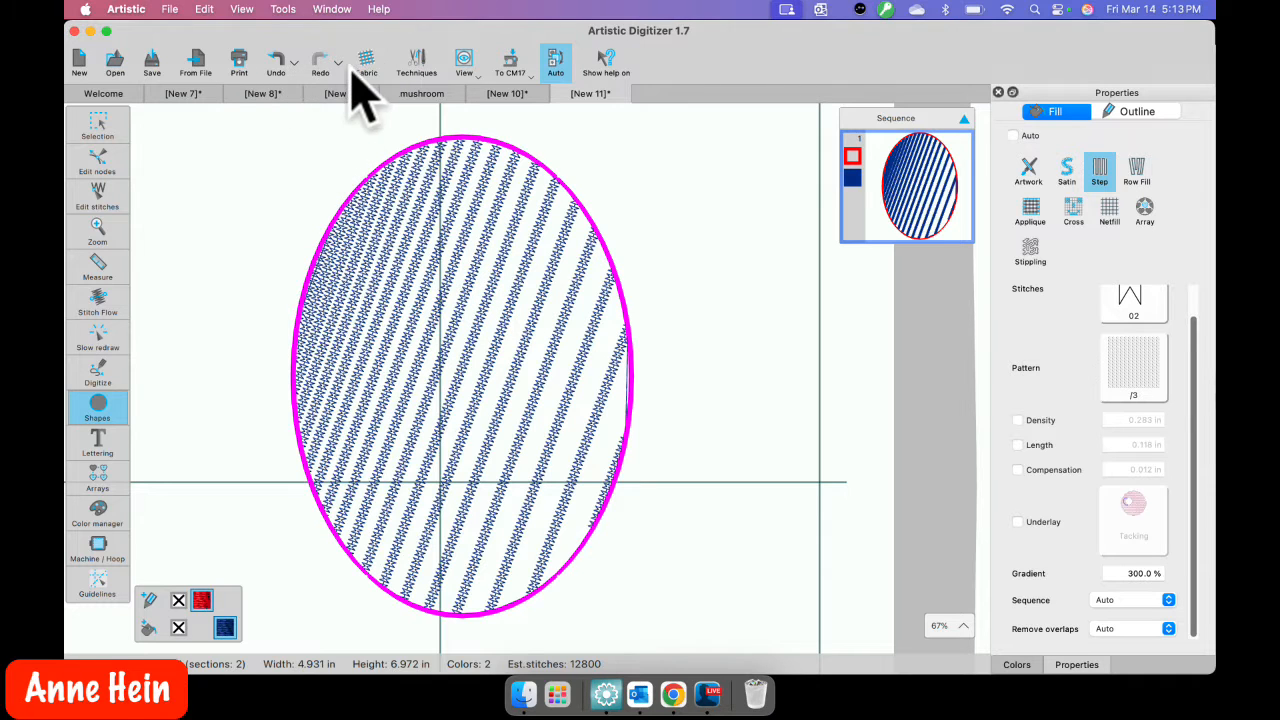
# Step: Duplicate the oval in place and set the copy's gradient to -300%
pyautogui.click(98, 124)
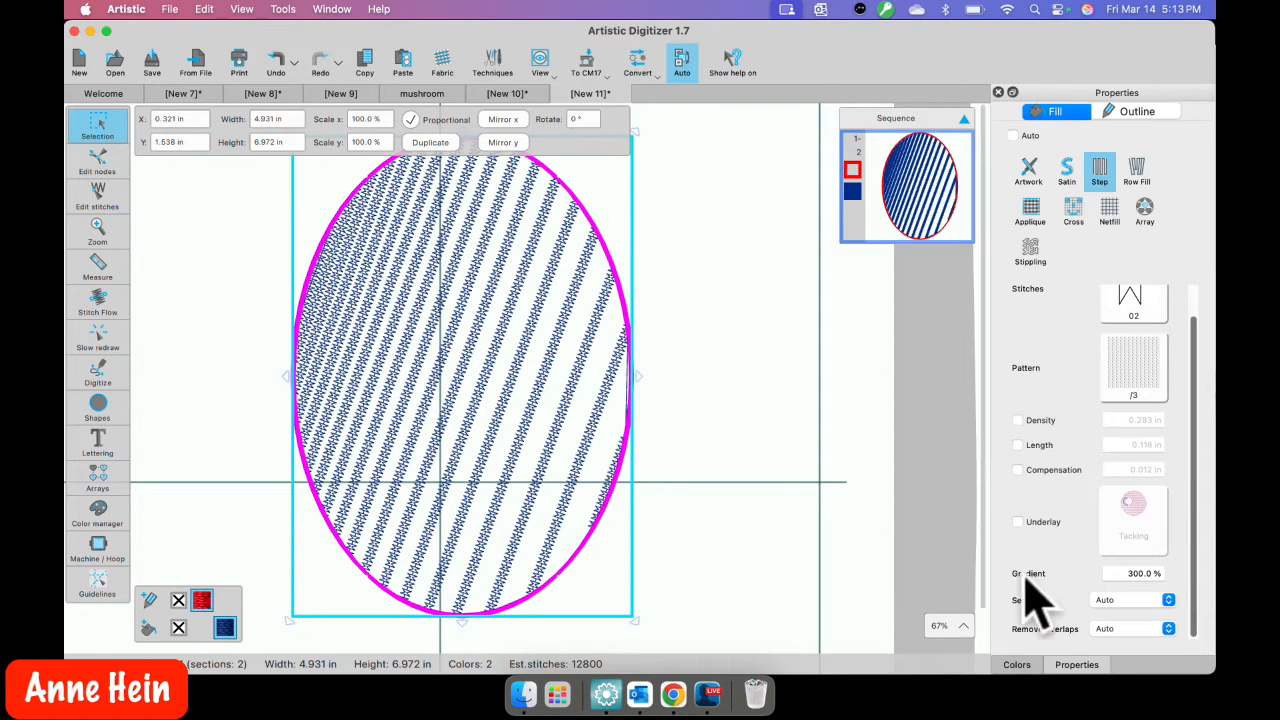
pyautogui.moveTo(1119, 572); pyautogui.dragTo(1213, 570)
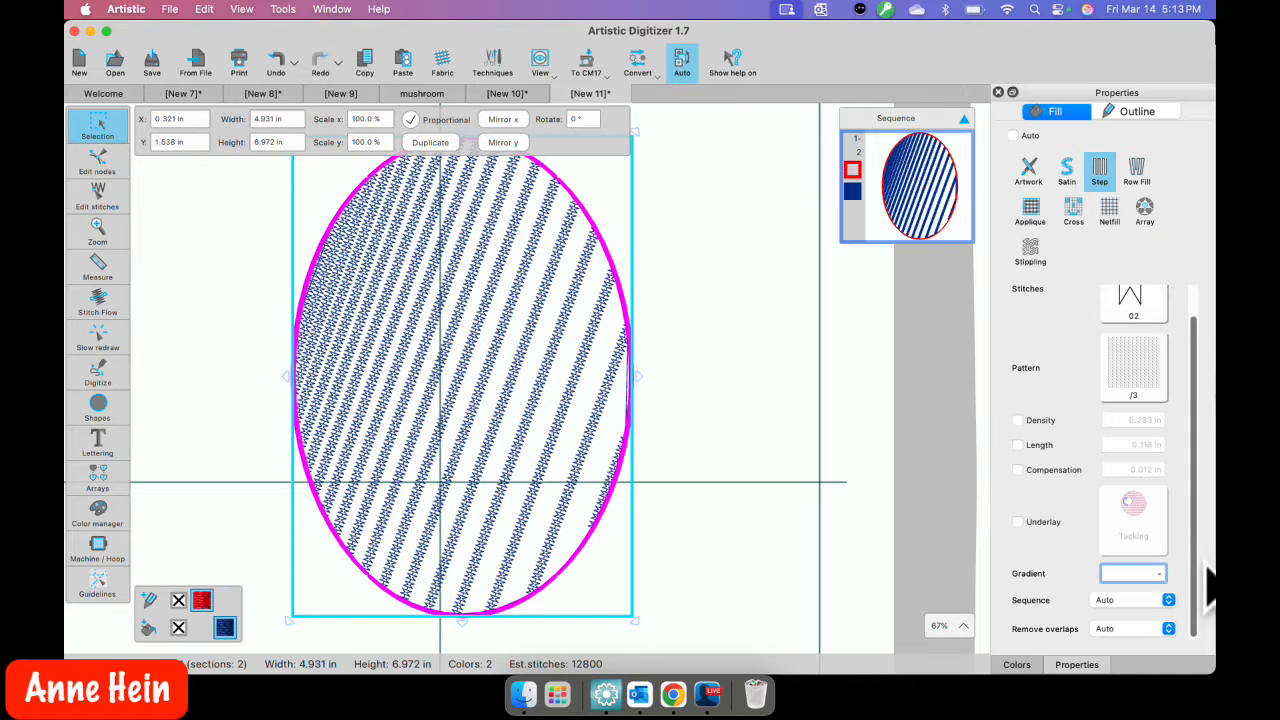
pyautogui.press('Return')
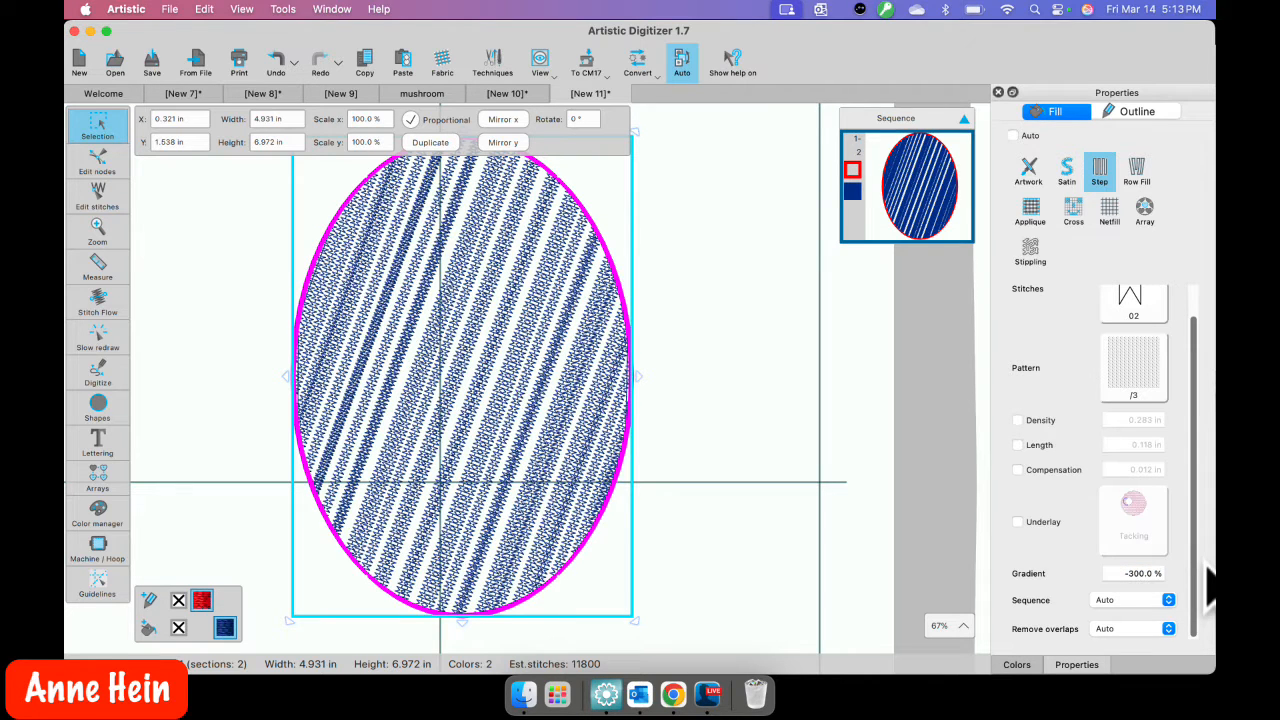
# Step: Change the copied oval's fill colour to JANOME 241 Peony Purple and inspect the blended stitching
pyautogui.click(1016, 664)
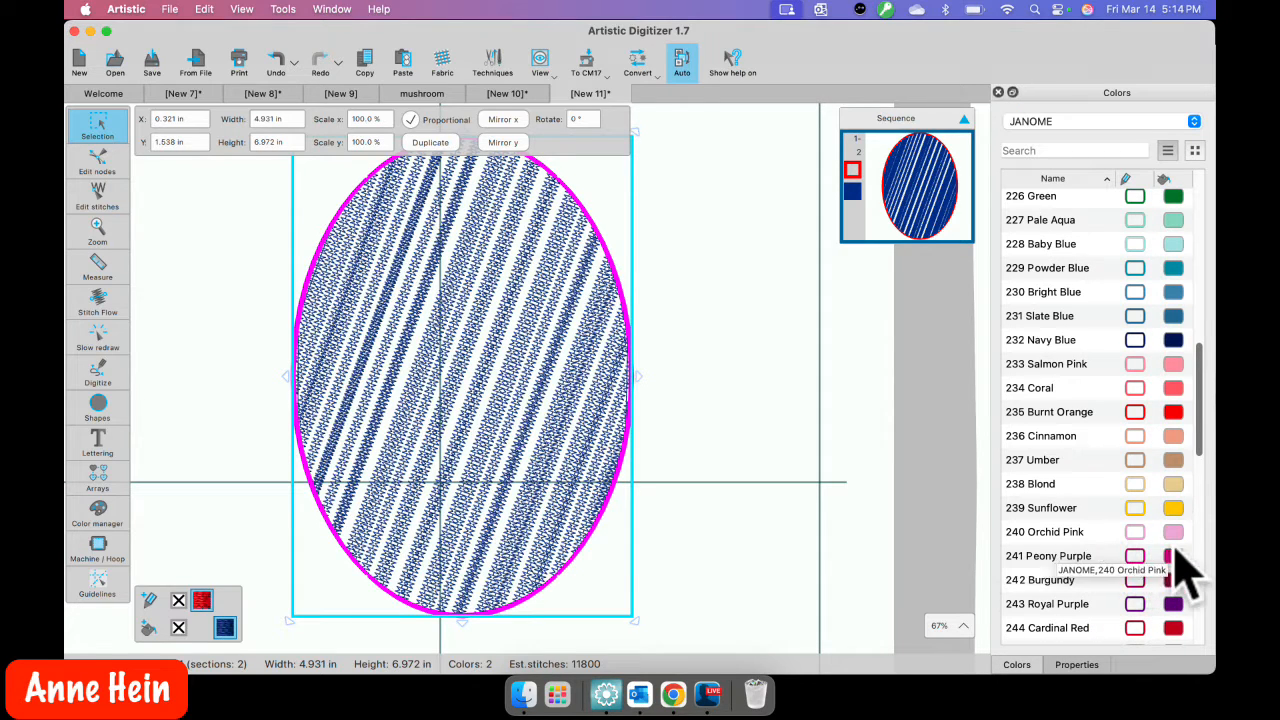
pyautogui.click(1173, 556)
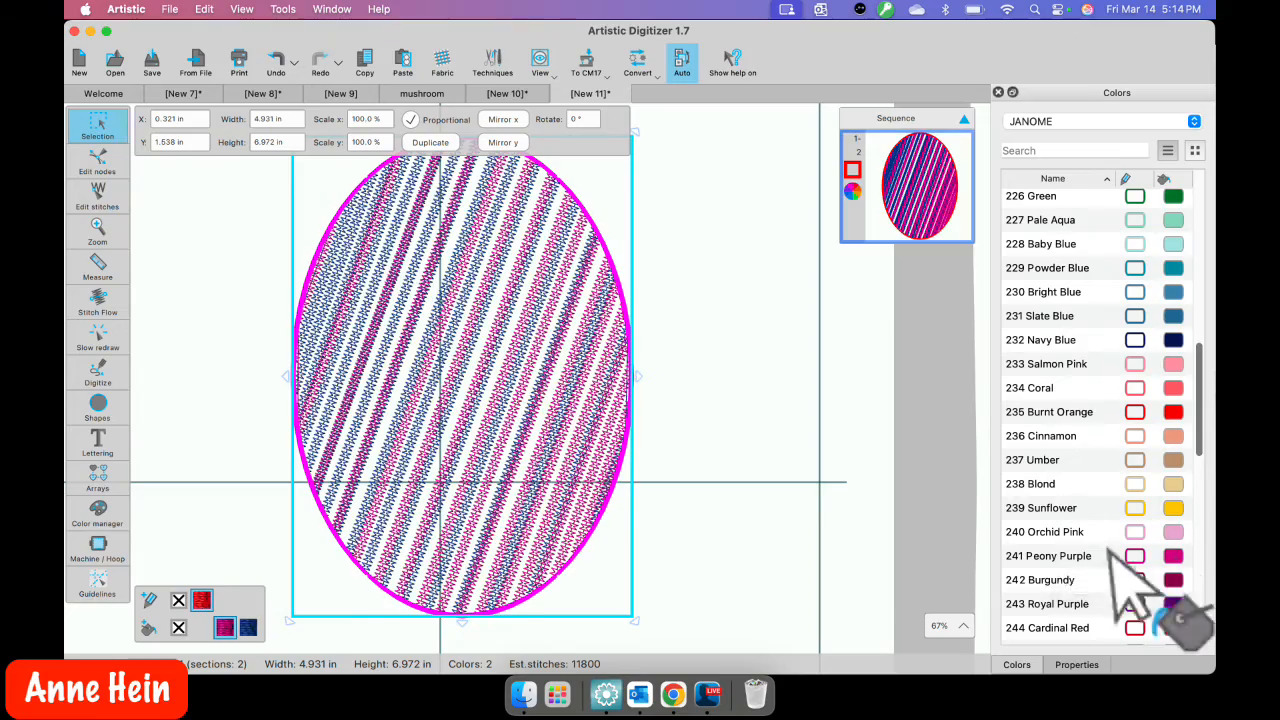
pyautogui.click(771, 540)
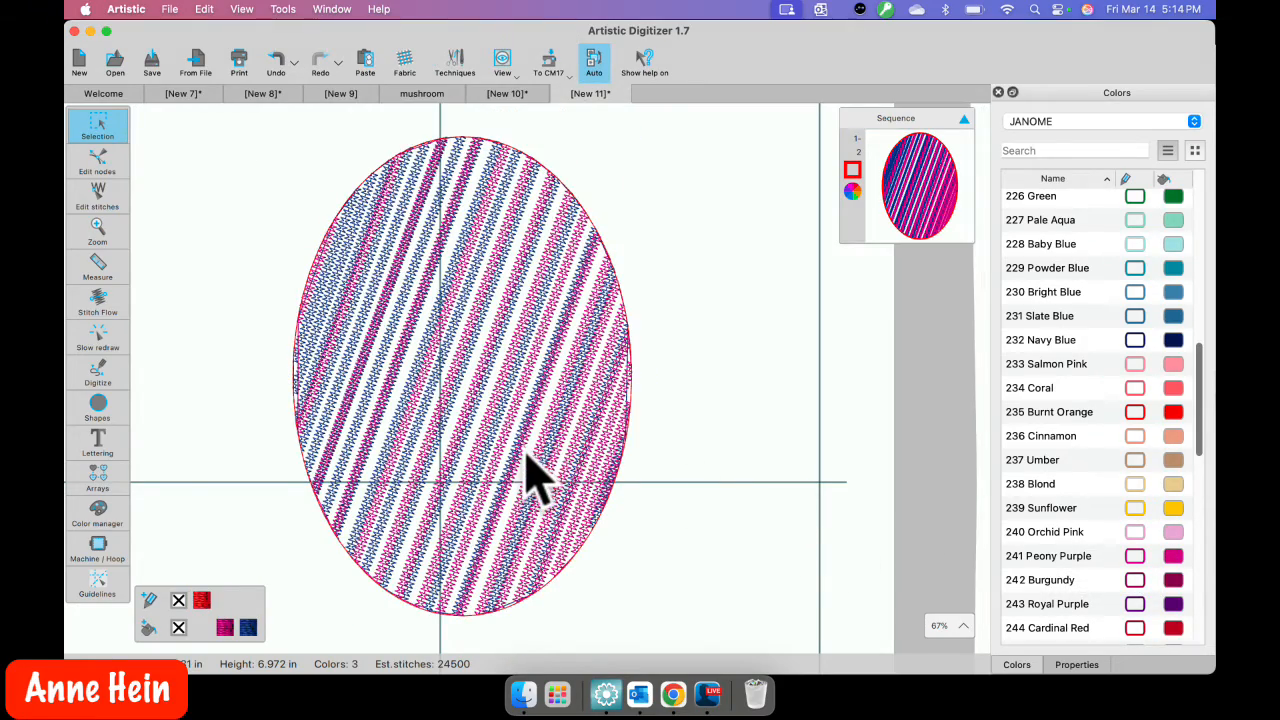
pyautogui.scroll(3, 535, 478)
pyautogui.scroll(1, 535, 478)
pyautogui.scroll(-4, 535, 478)
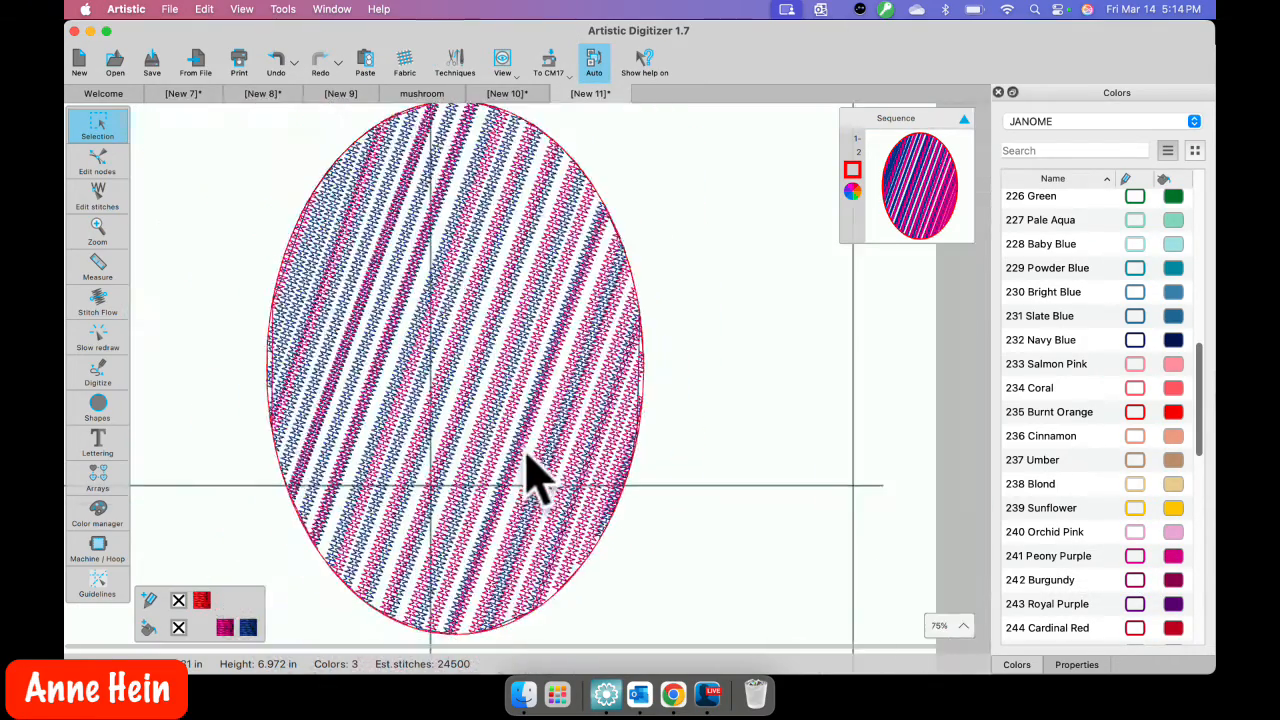
# Step: Select both overlapping ovals and set their gradient to -250%
pyautogui.click(1078, 665)
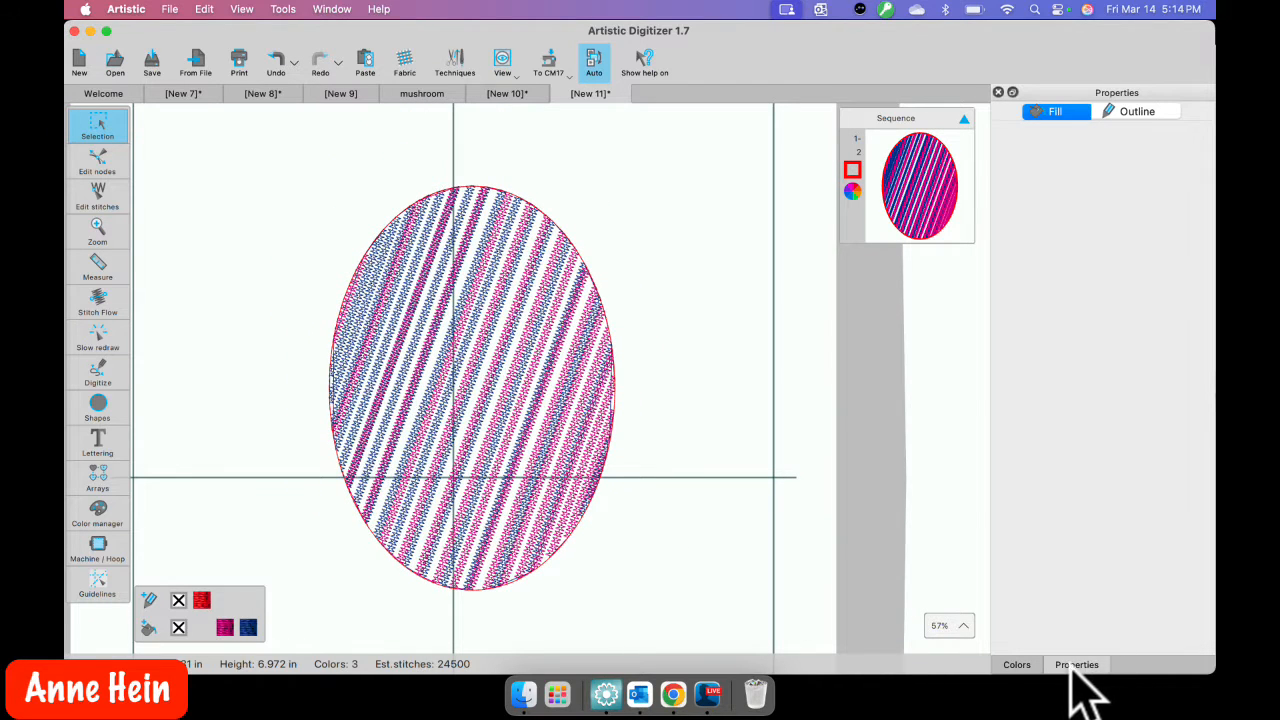
pyautogui.click(922, 215)
pyautogui.click(1133, 605)
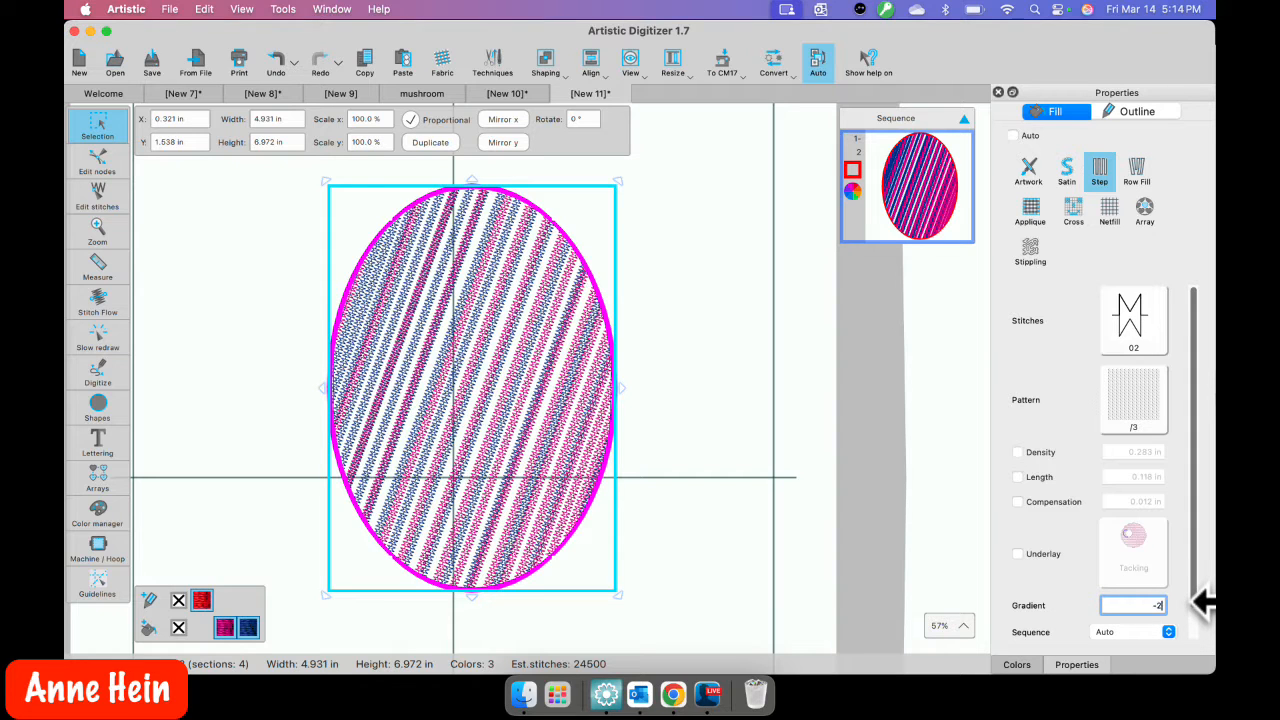
pyautogui.press('Return')
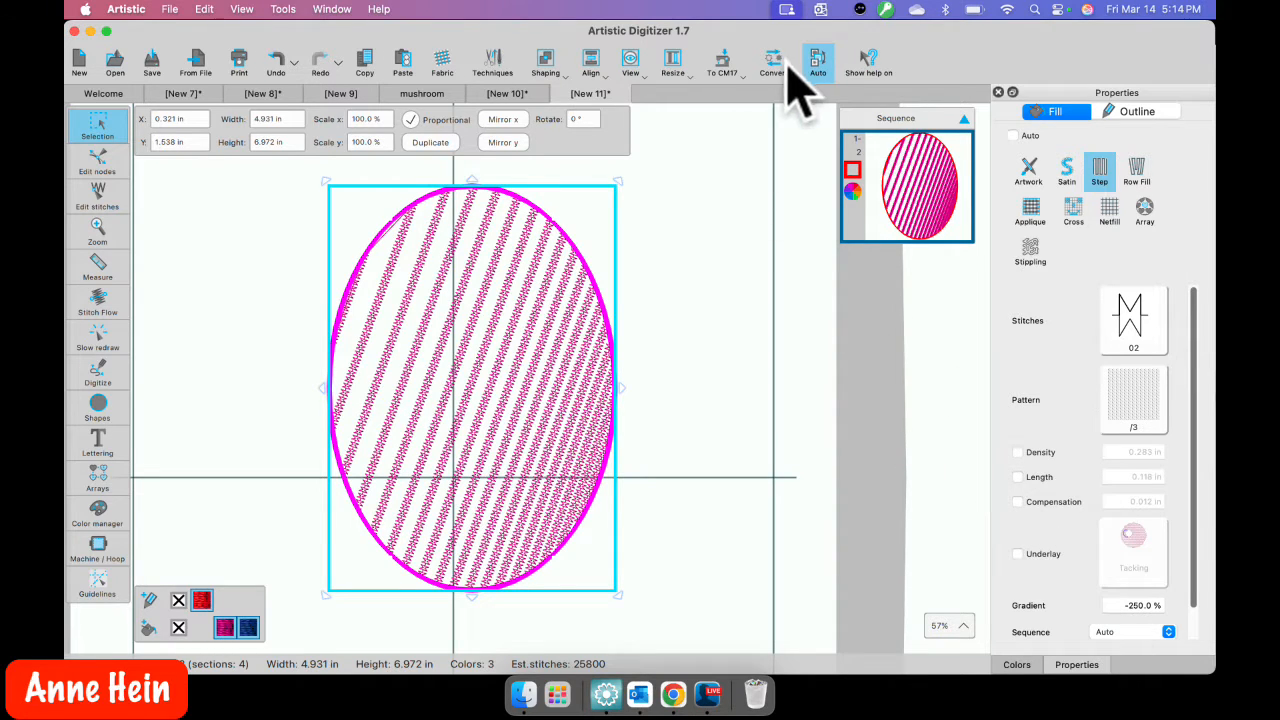
# Step: Turn off automatic sequencing and check the gradient values of the blue and purple ovals one by one
pyautogui.click(819, 68)
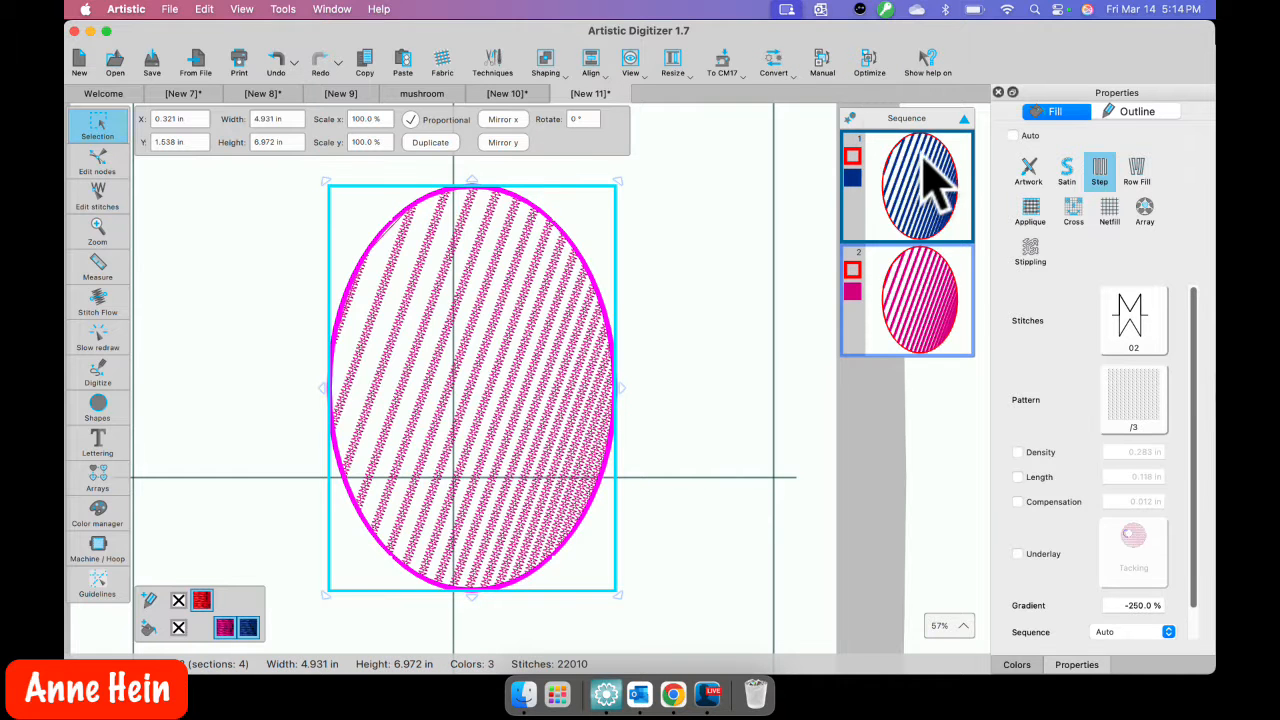
pyautogui.click(791, 274)
pyautogui.click(930, 205)
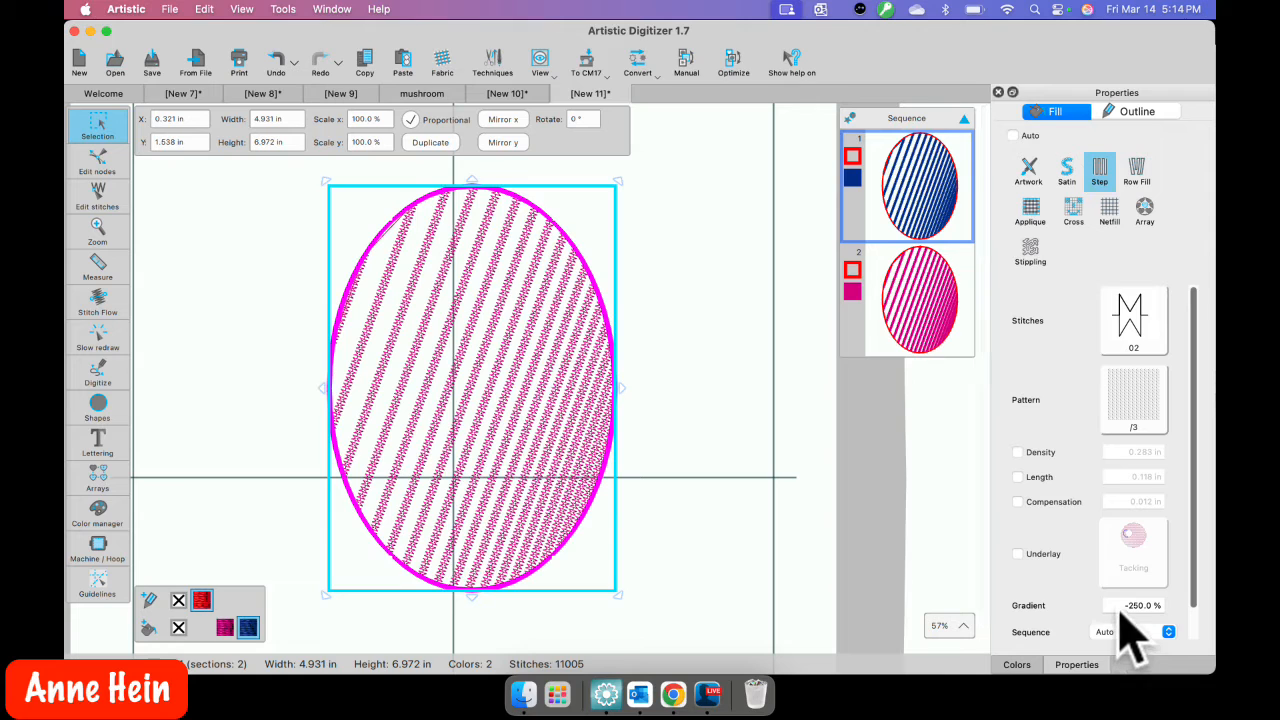
pyautogui.click(925, 318)
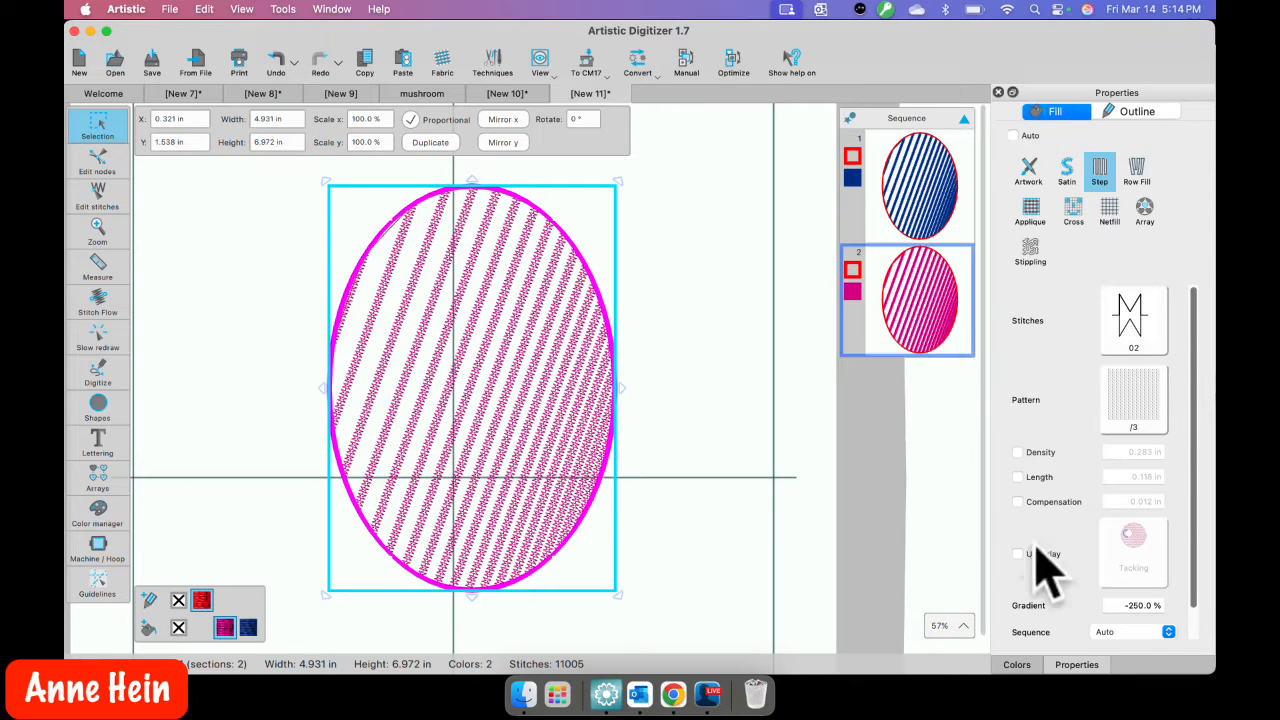
# Step: Set the blue oval's gradient to 250% and inspect how its stitches blend with the purple fill
pyautogui.click(922, 225)
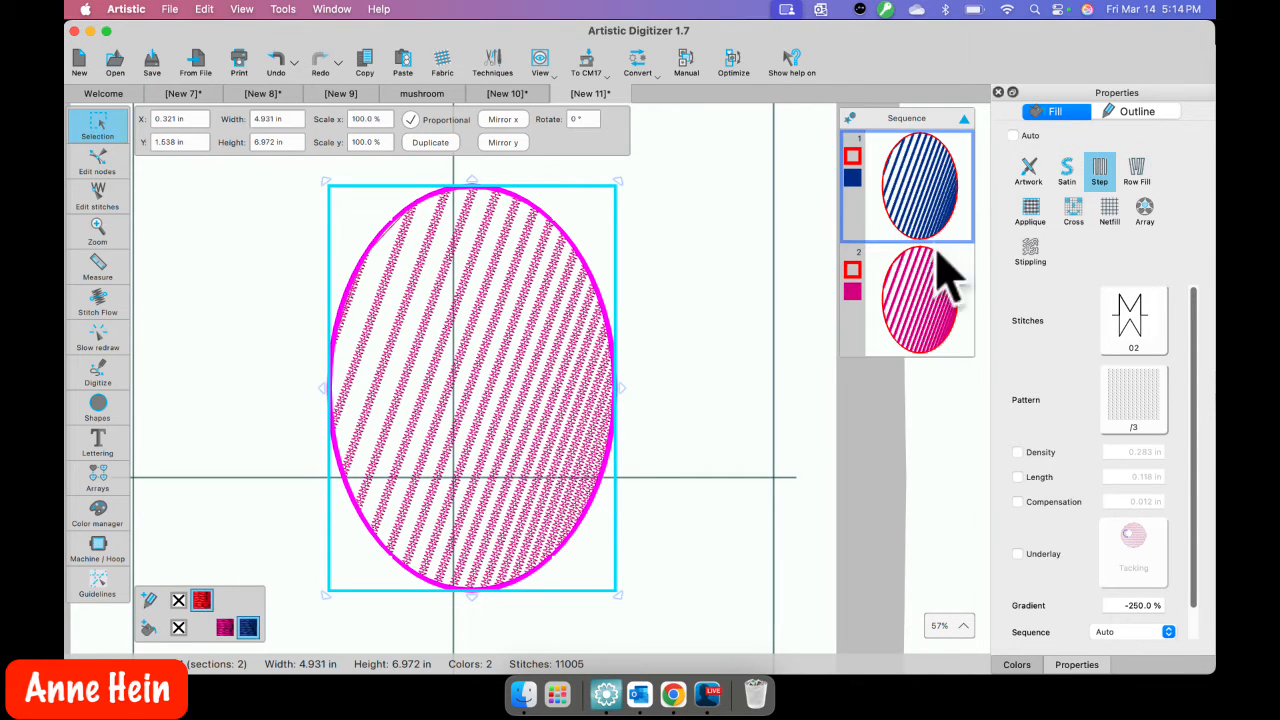
pyautogui.click(1112, 606)
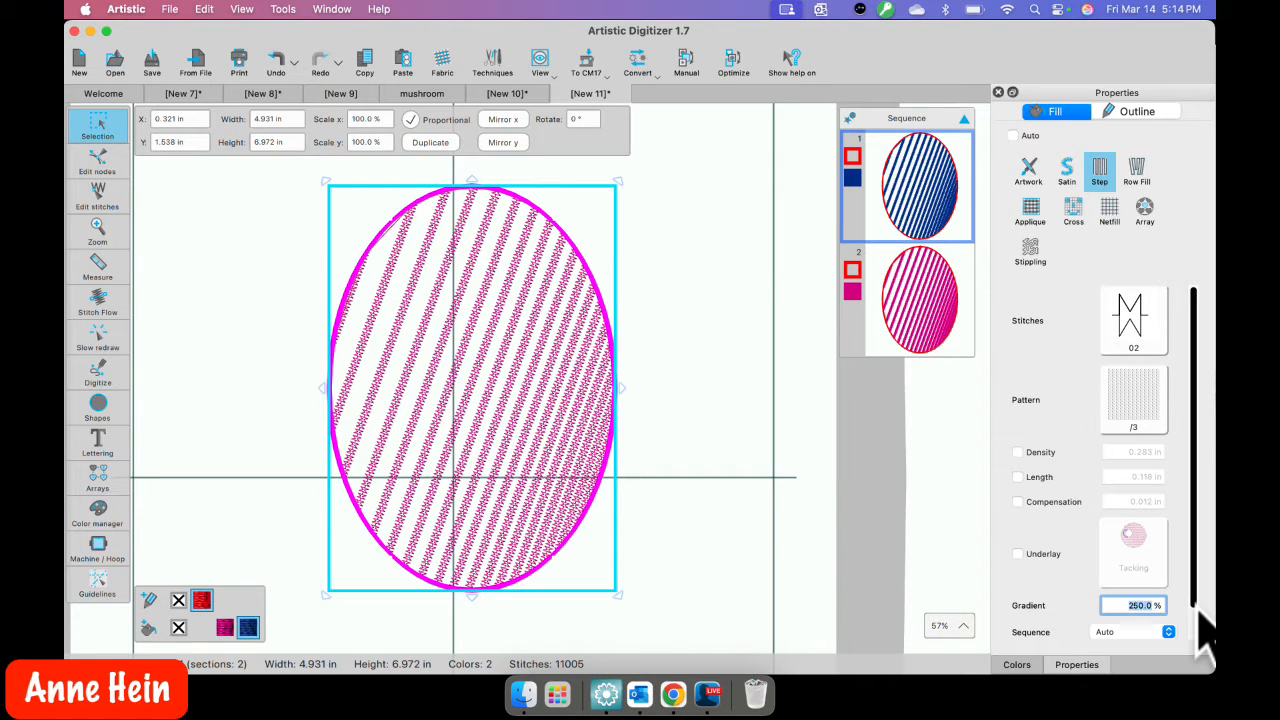
pyautogui.press('Return')
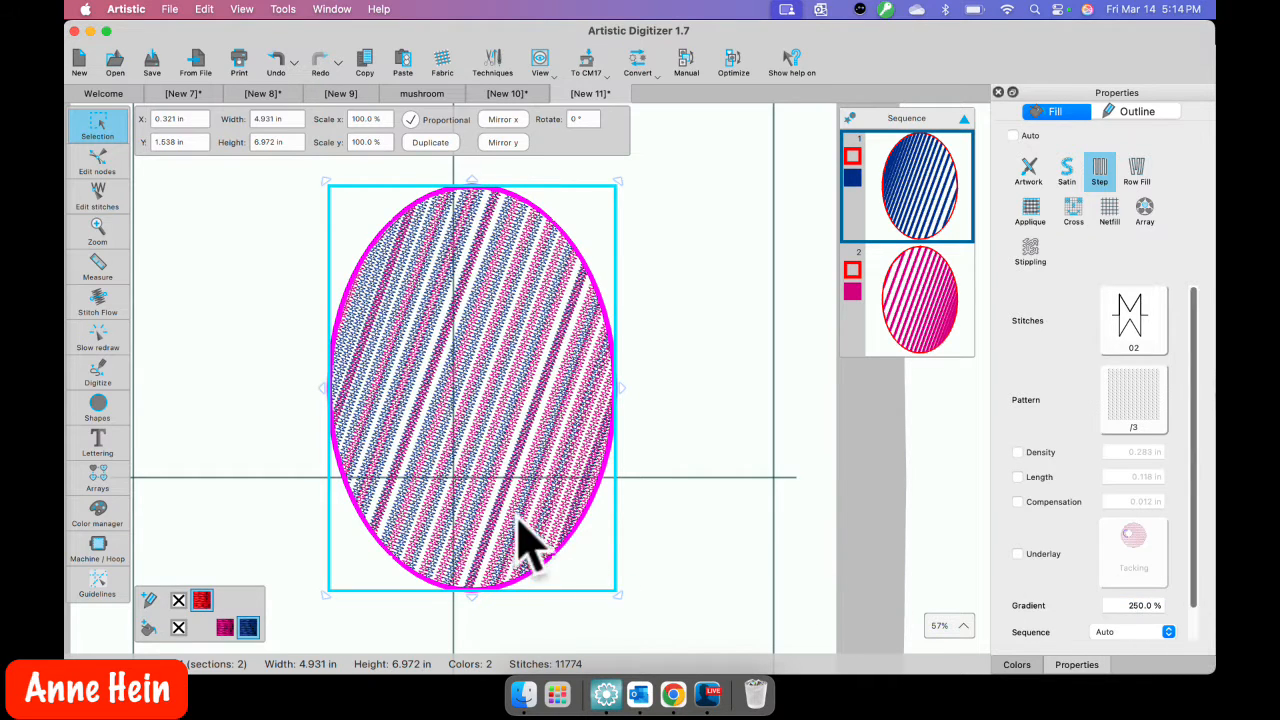
pyautogui.scroll(2, 410, 508)
pyautogui.scroll(1, 425, 510)
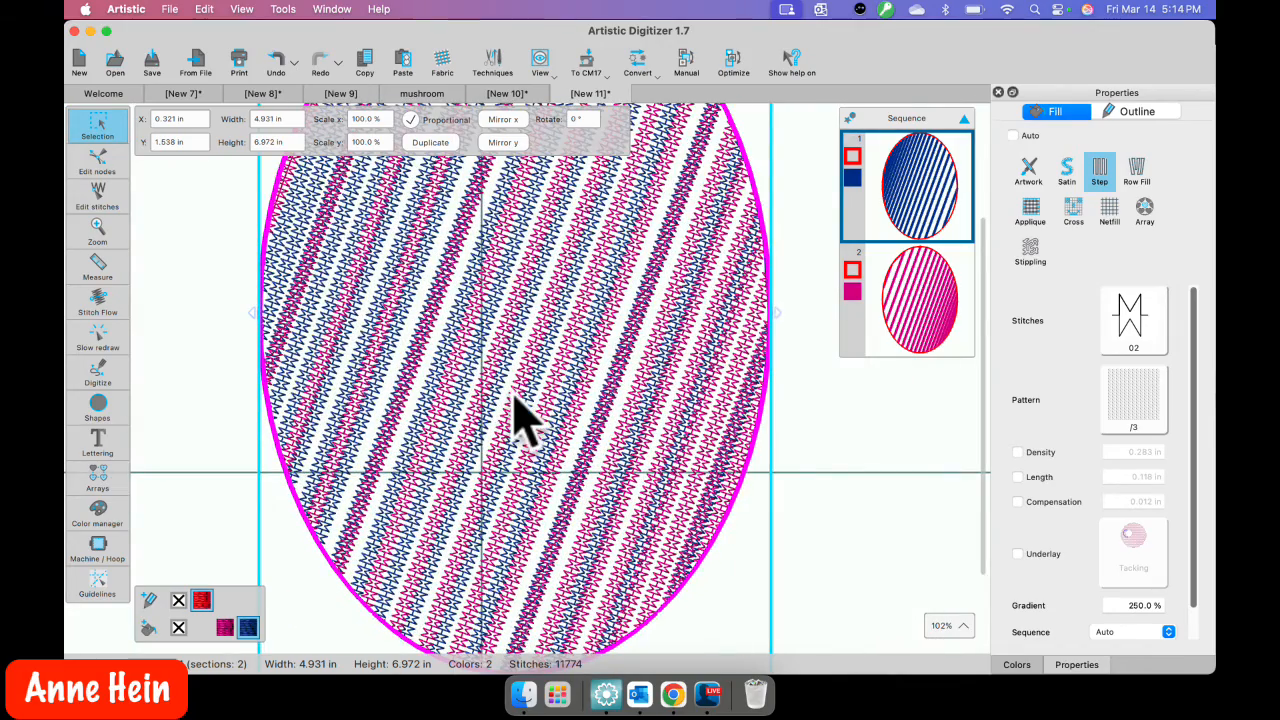
pyautogui.scroll(-2, 520, 405)
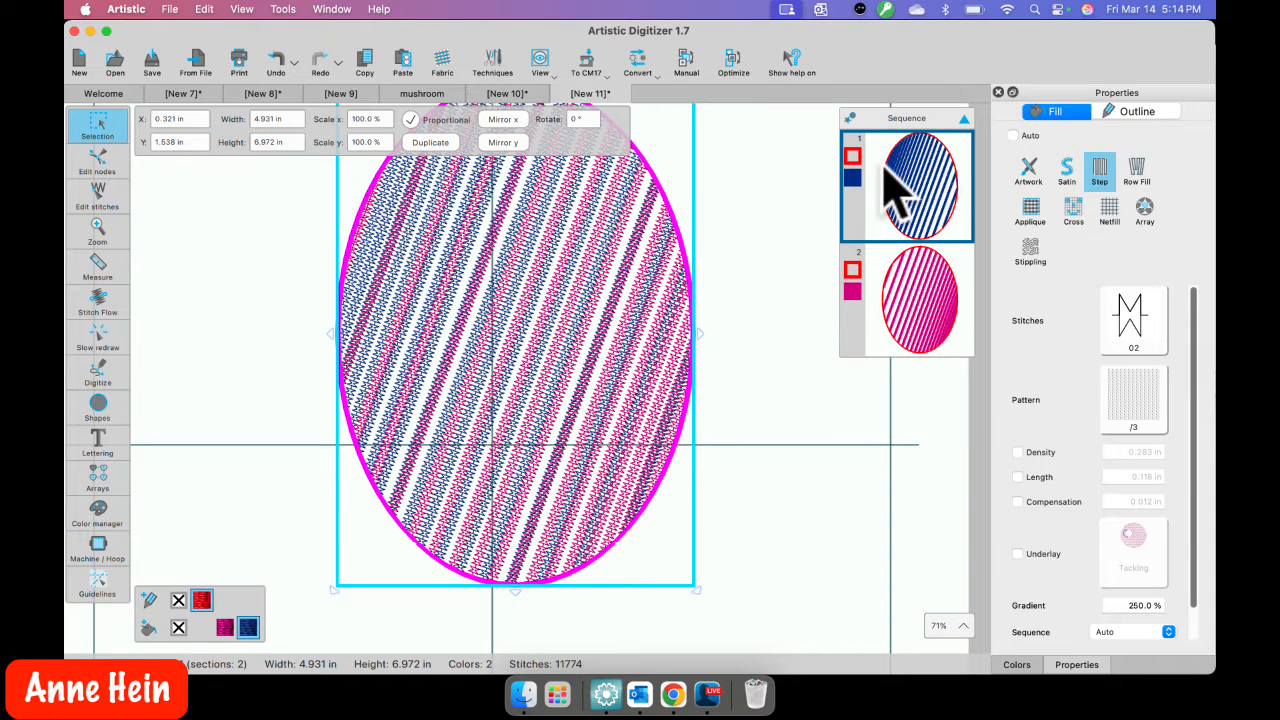
# Step: Try short curved stitch-flow lines at the centre and near the right edge of the blue oval, removing each one
pyautogui.click(100, 303)
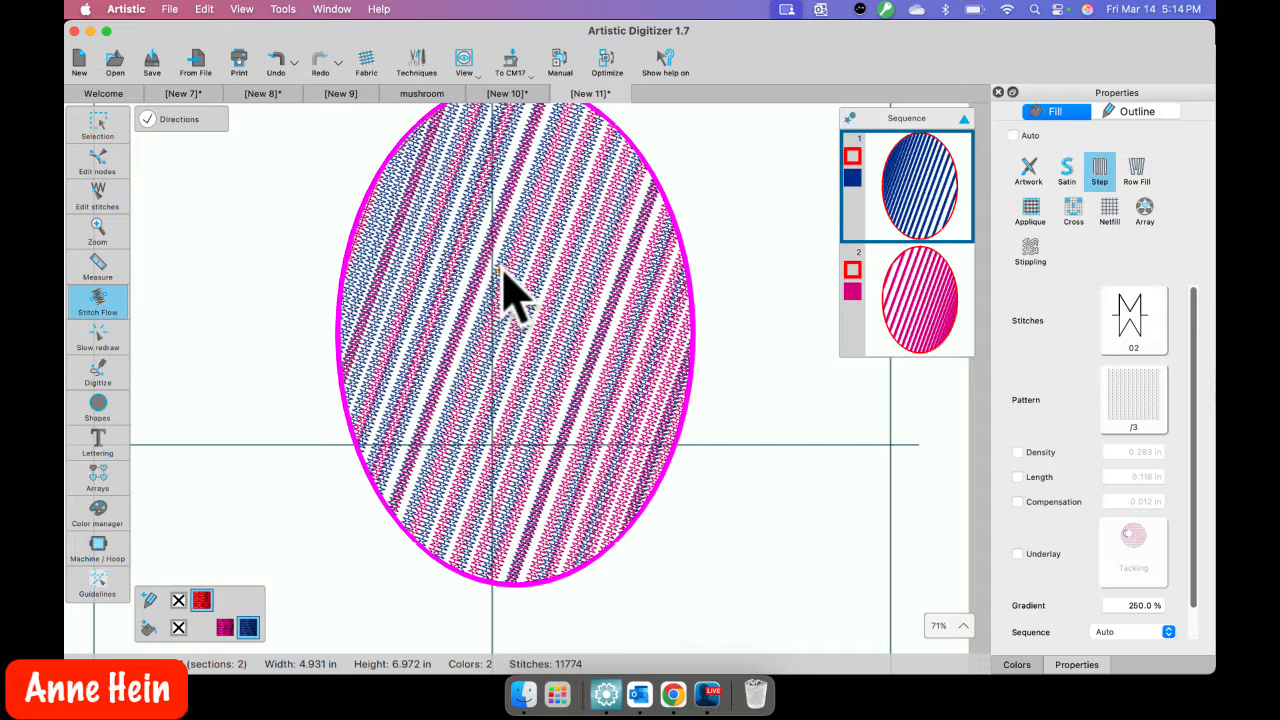
pyautogui.moveTo(503, 276); pyautogui.dragTo(487, 306)
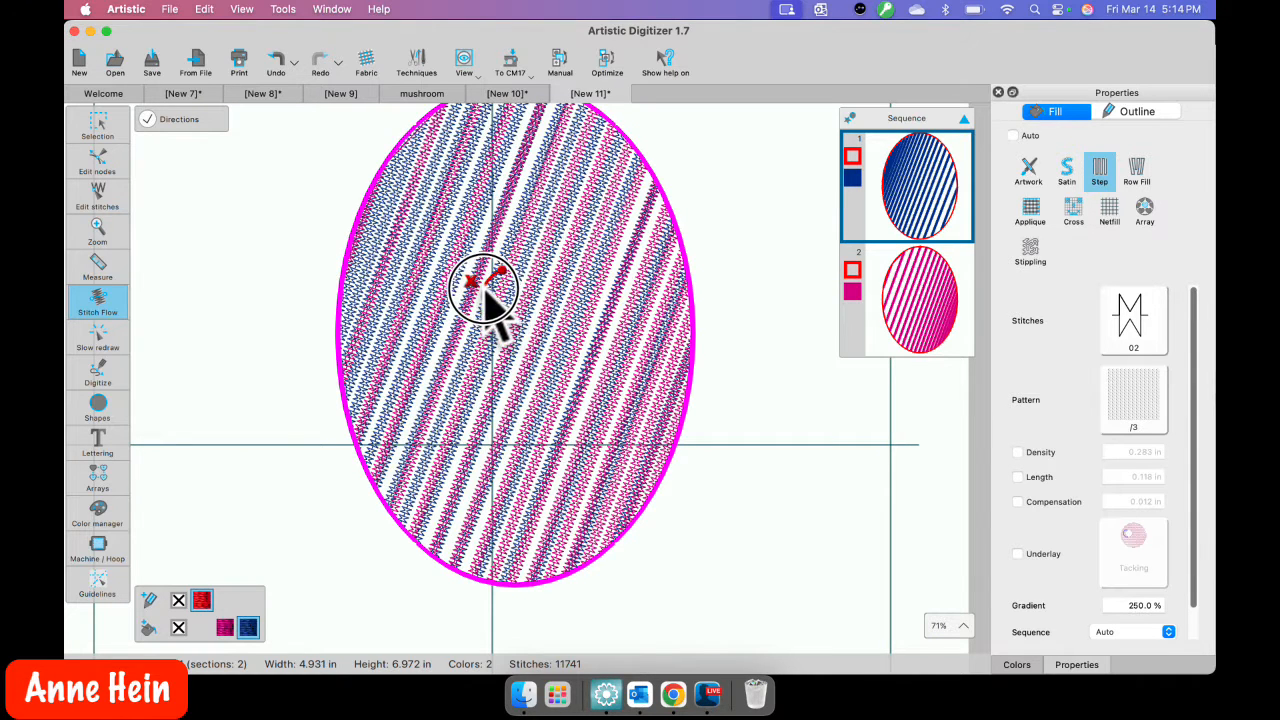
pyautogui.moveTo(500, 391); pyautogui.dragTo(501, 393)
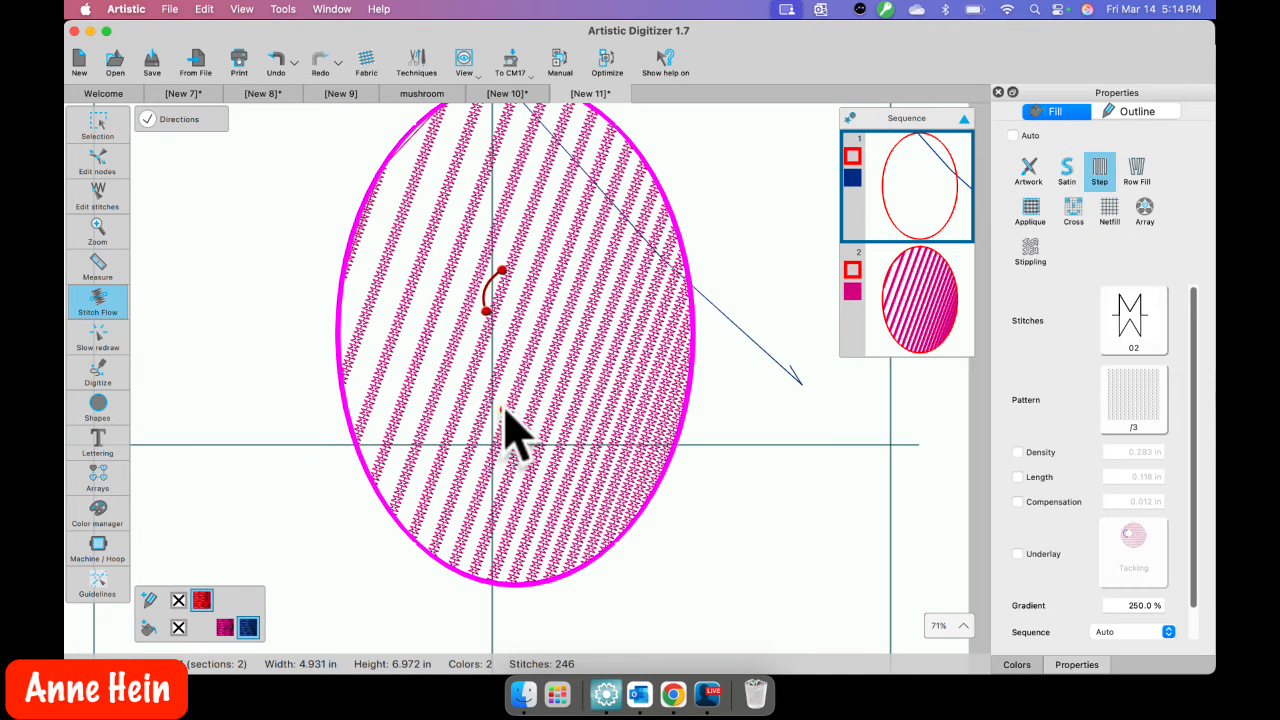
pyautogui.moveTo(488, 292); pyautogui.dragTo(501, 286)
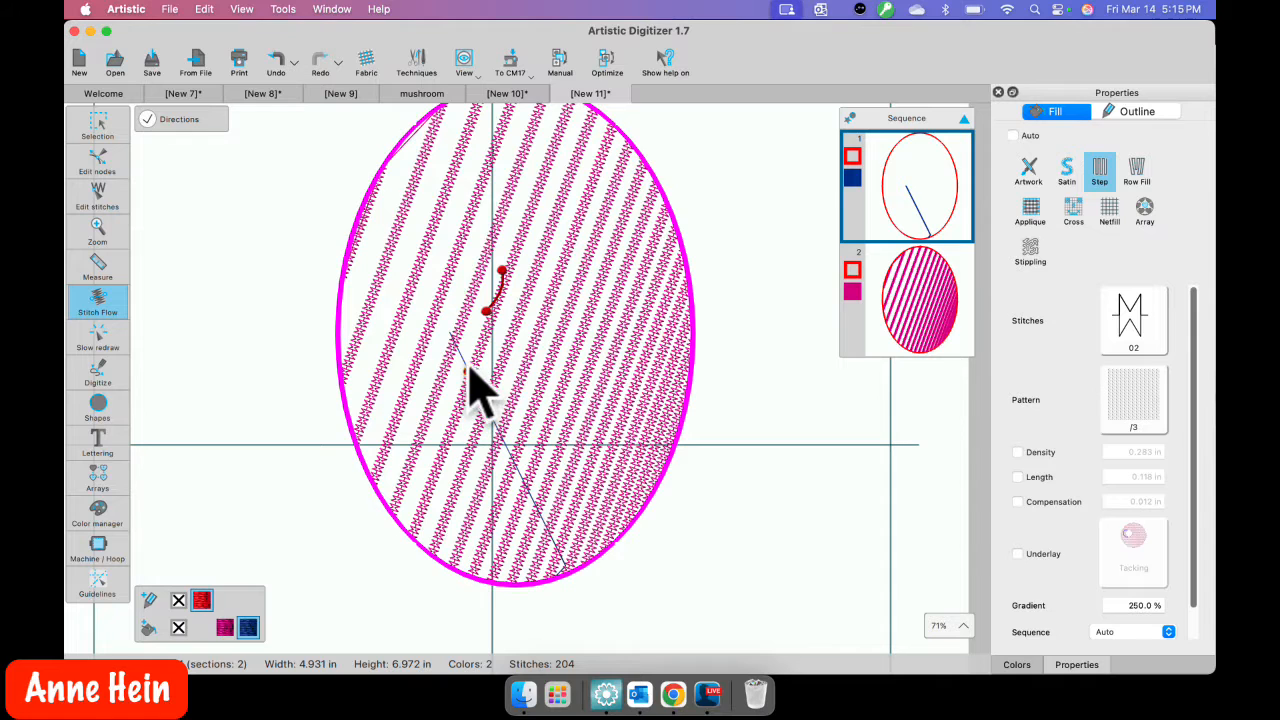
pyautogui.moveTo(484, 286); pyautogui.dragTo(484, 279)
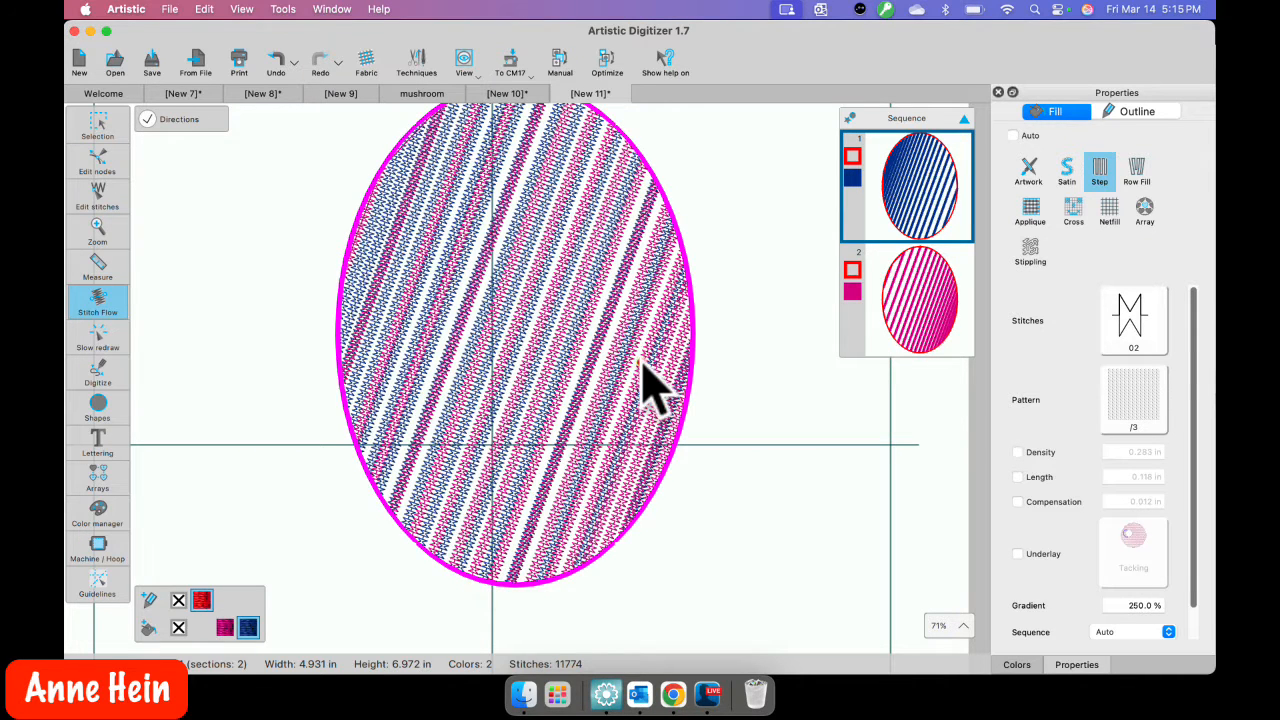
pyautogui.moveTo(648, 366)
pyautogui.mouseDown()
pyautogui.moveTo(638, 402)
pyautogui.moveTo(647, 390)
pyautogui.mouseUp()
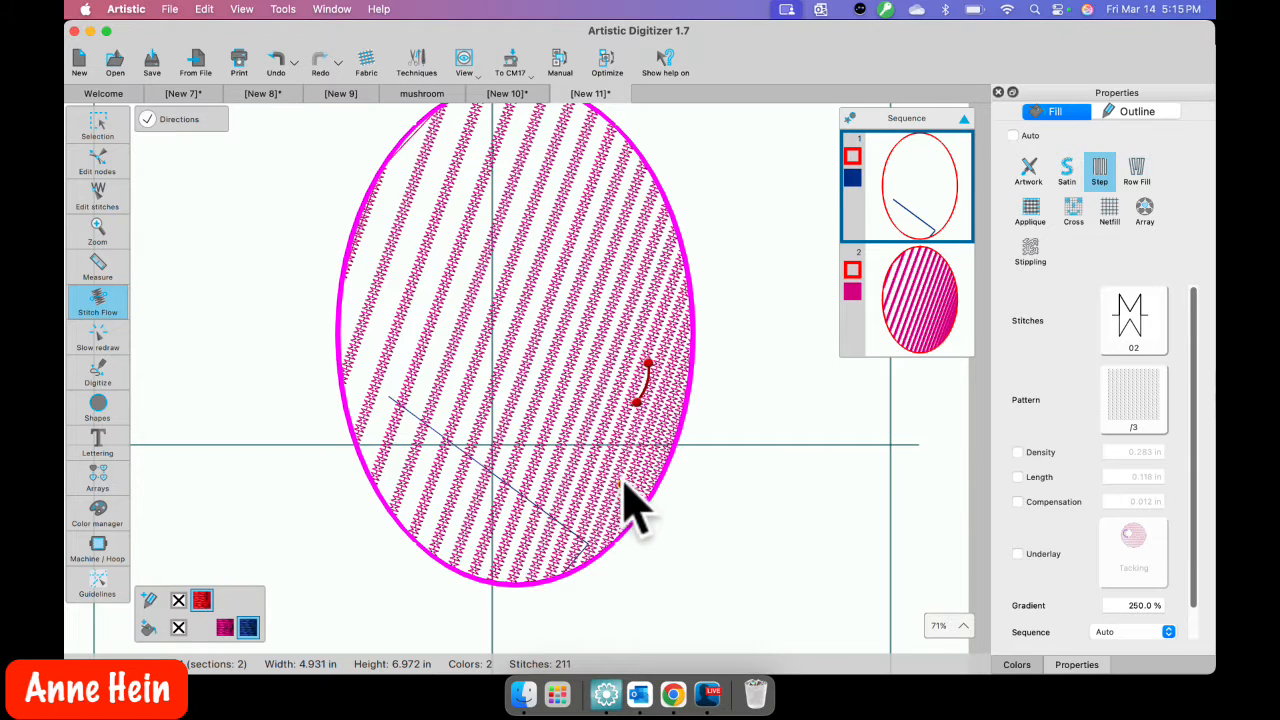
pyautogui.click(646, 398)
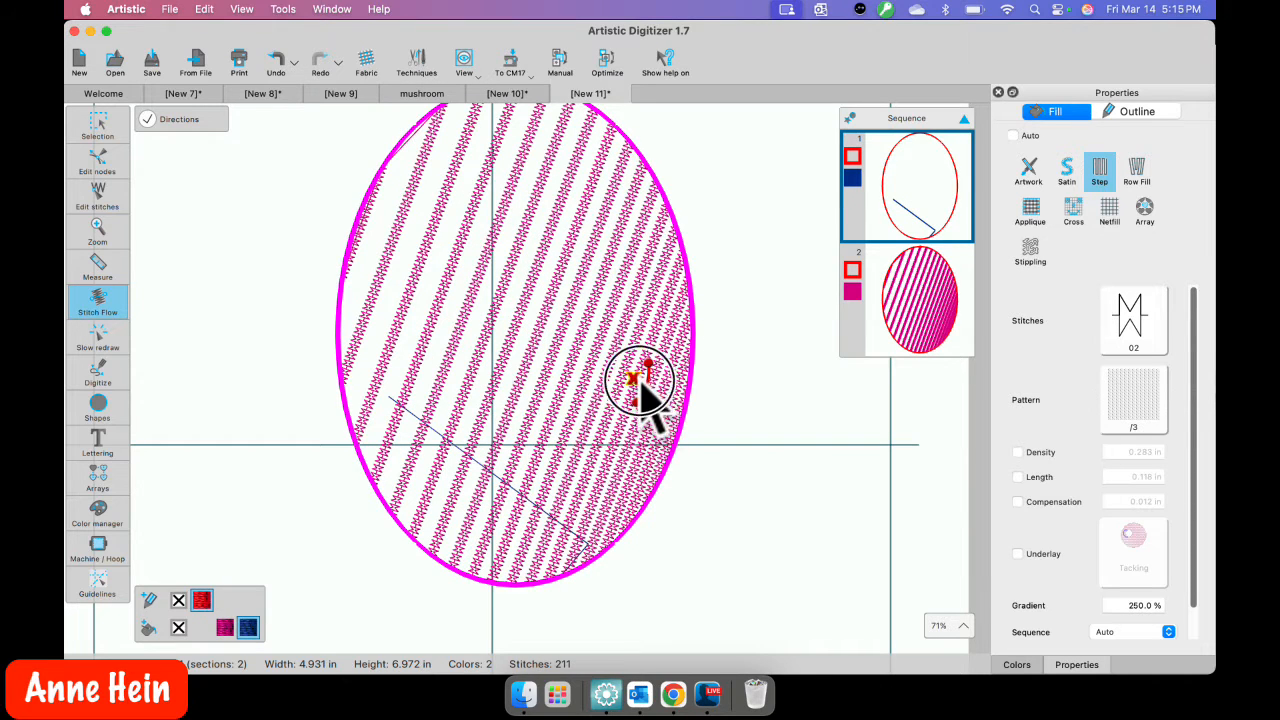
# Step: Try a short horizontal stitch-flow line near the blue oval's lower end, bend it into a curve, and remove it
pyautogui.moveTo(478, 543); pyautogui.dragTo(526, 543)
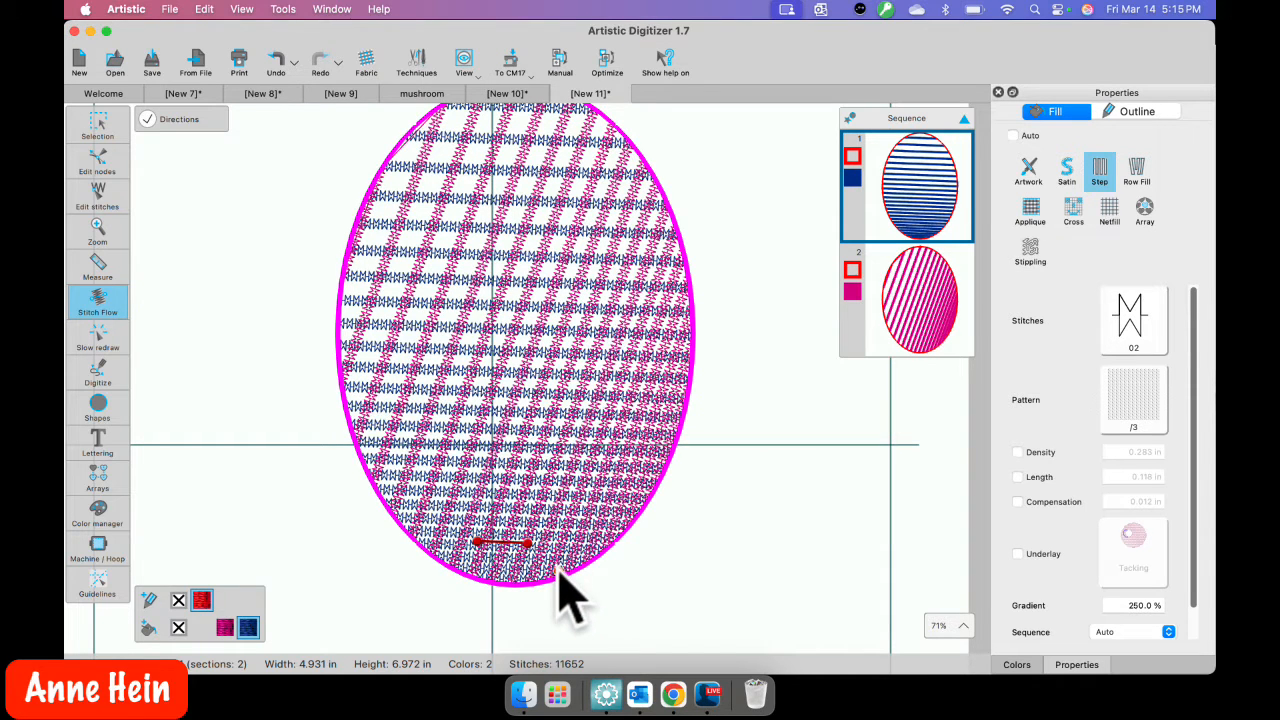
pyautogui.click(531, 546)
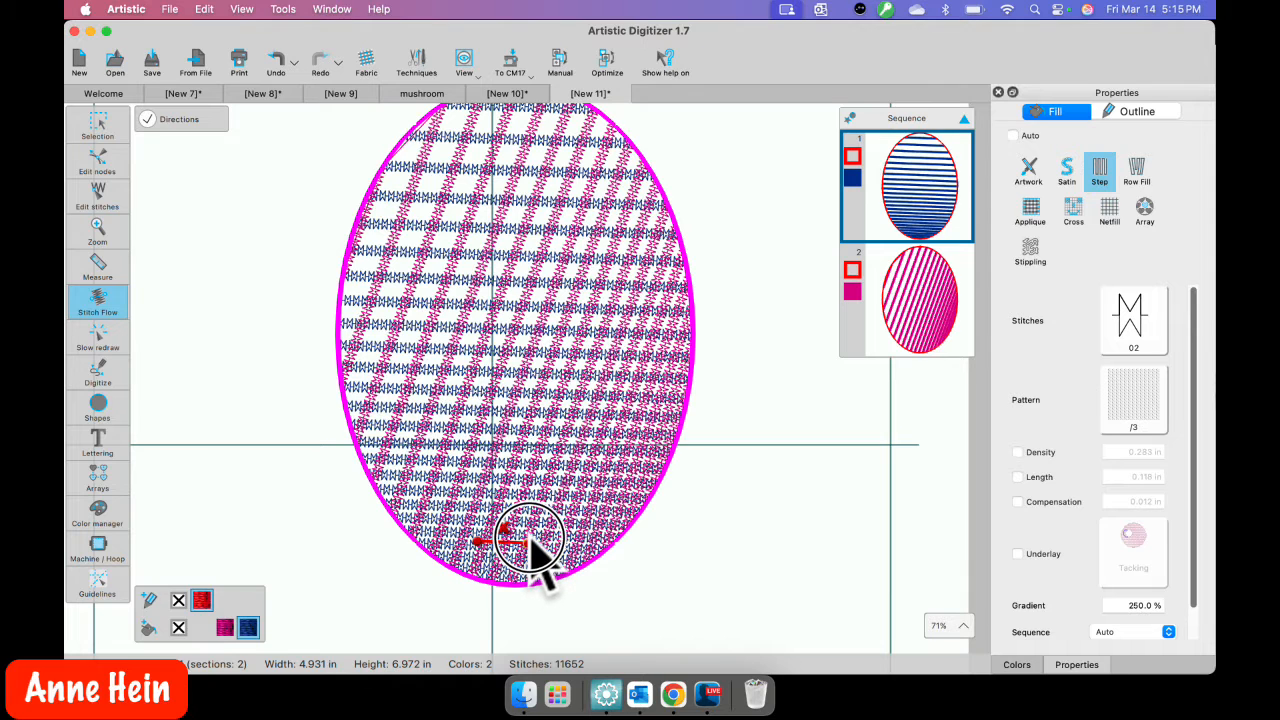
pyautogui.moveTo(530, 540); pyautogui.dragTo(529, 539)
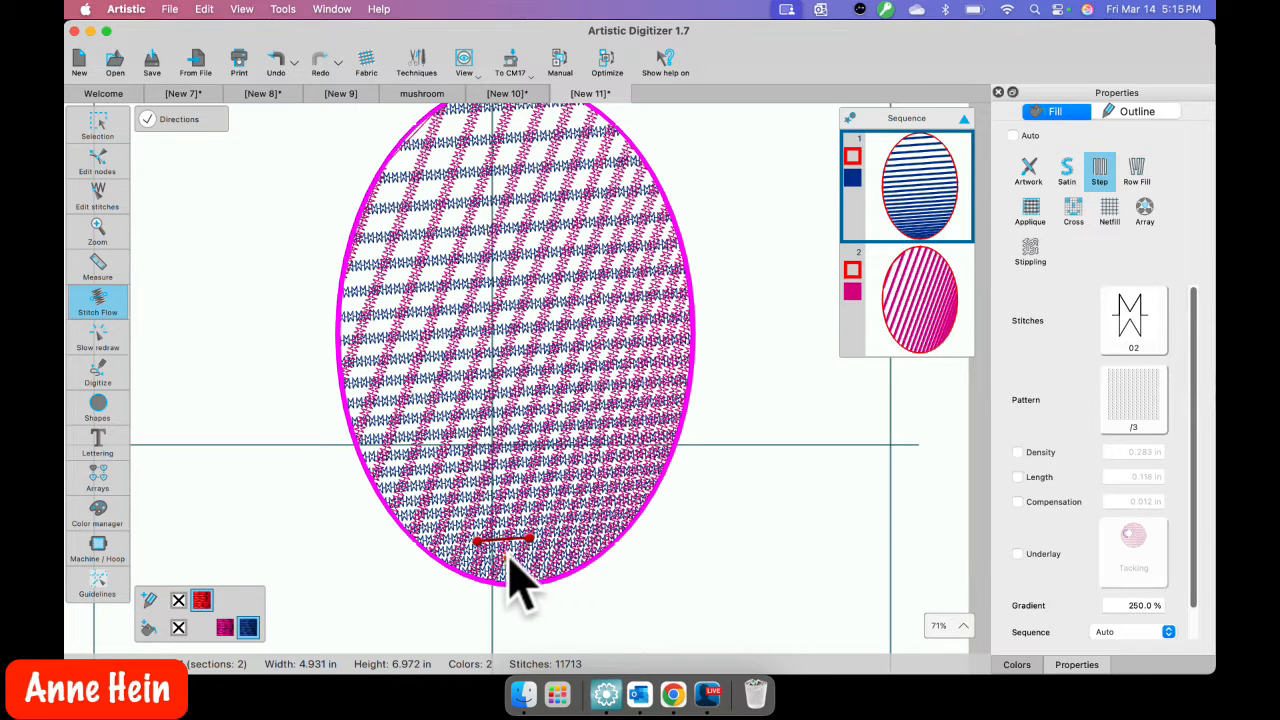
pyautogui.moveTo(531, 546); pyautogui.dragTo(550, 541)
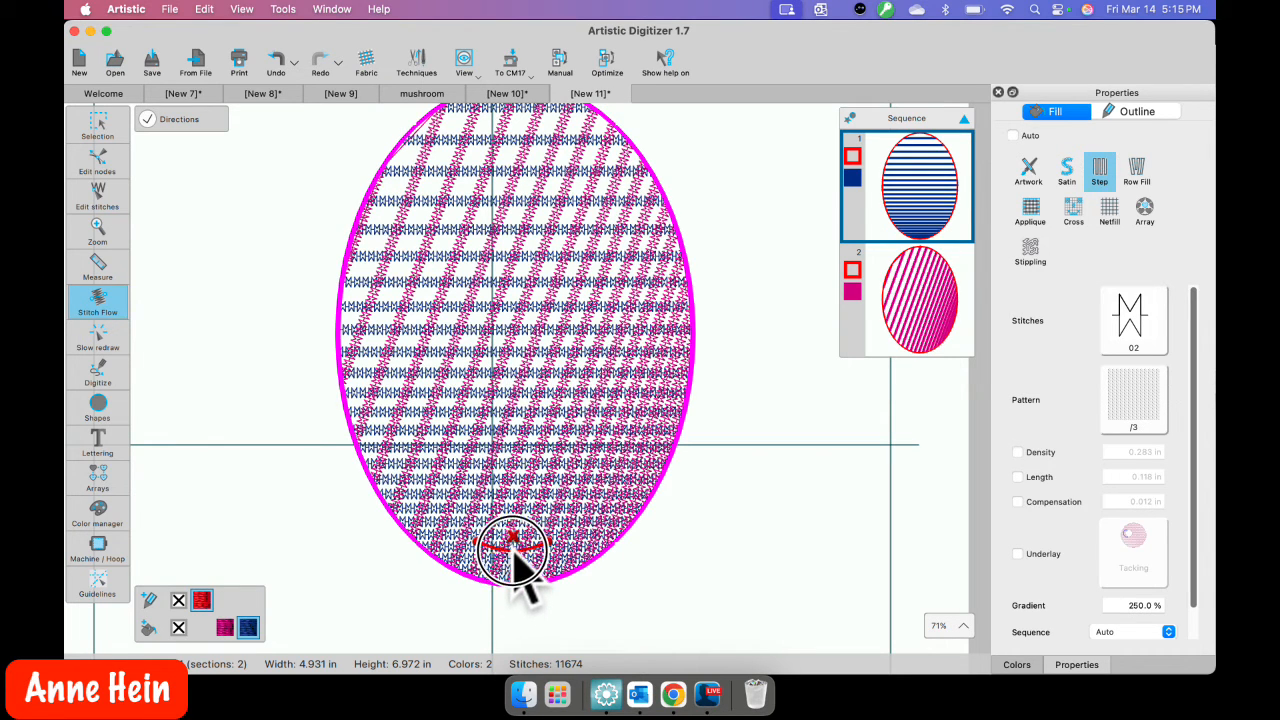
pyautogui.moveTo(513, 549); pyautogui.dragTo(513, 551)
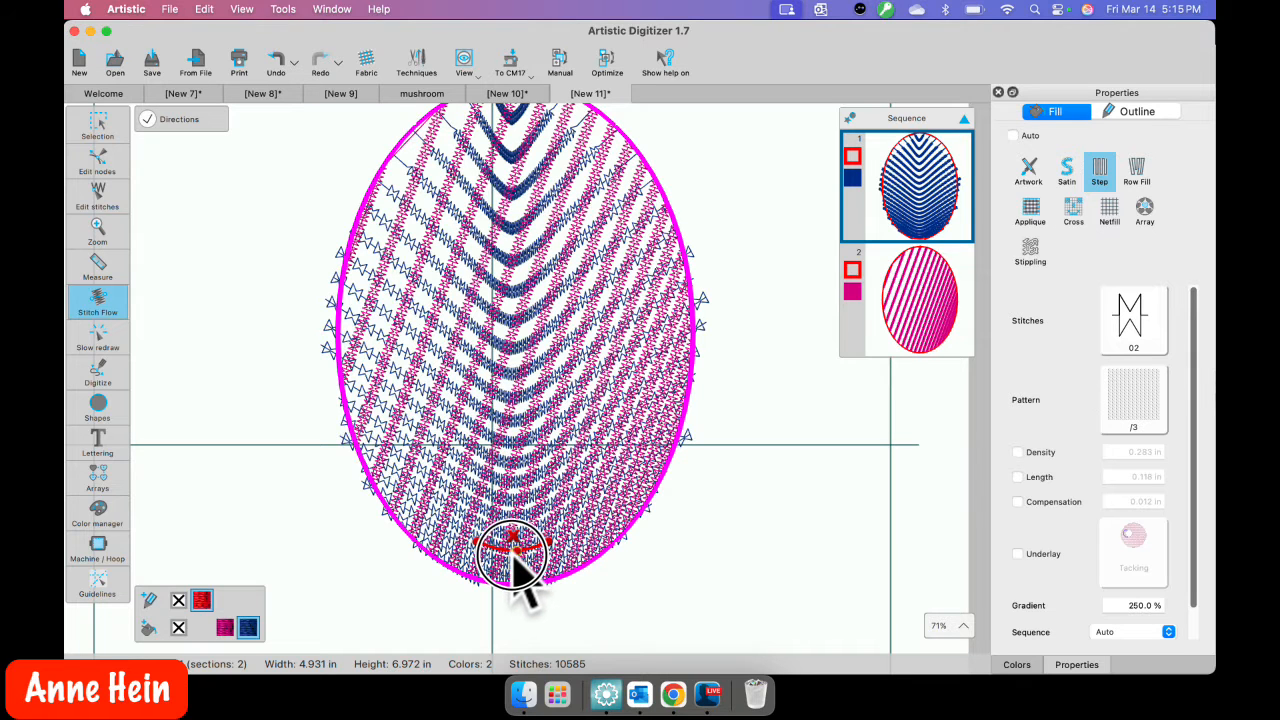
pyautogui.click(511, 548)
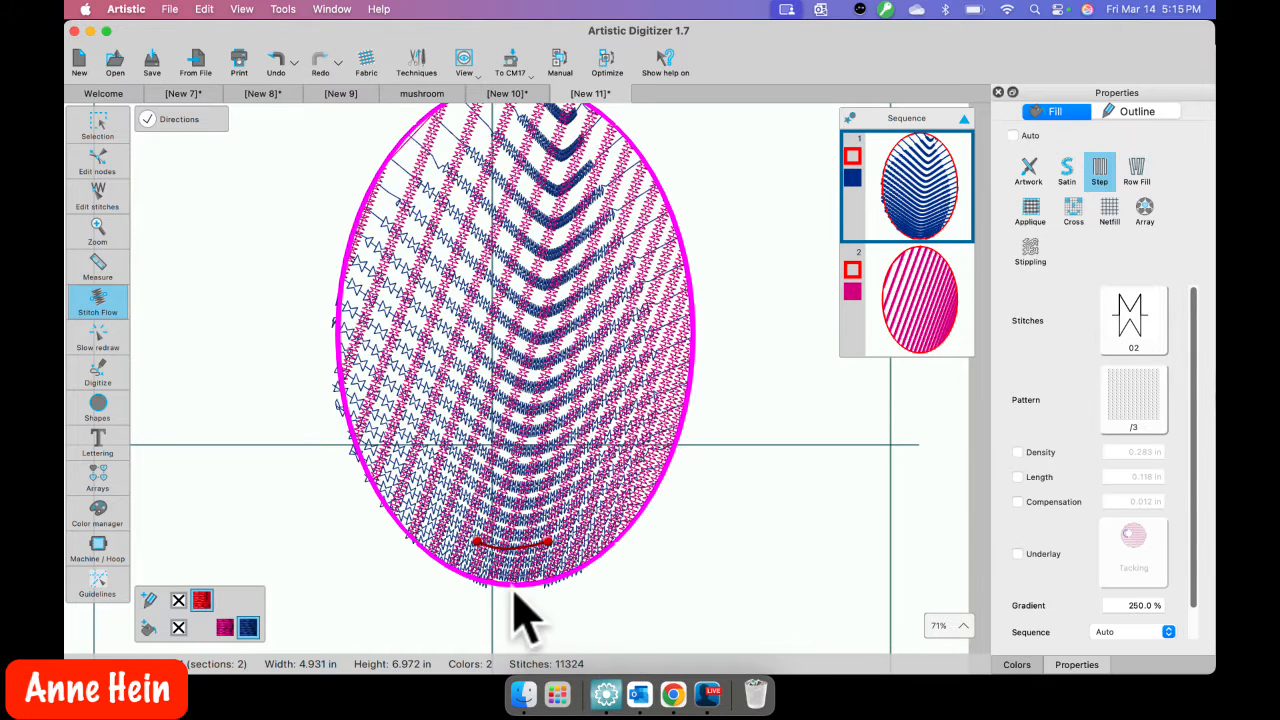
pyautogui.click(509, 542)
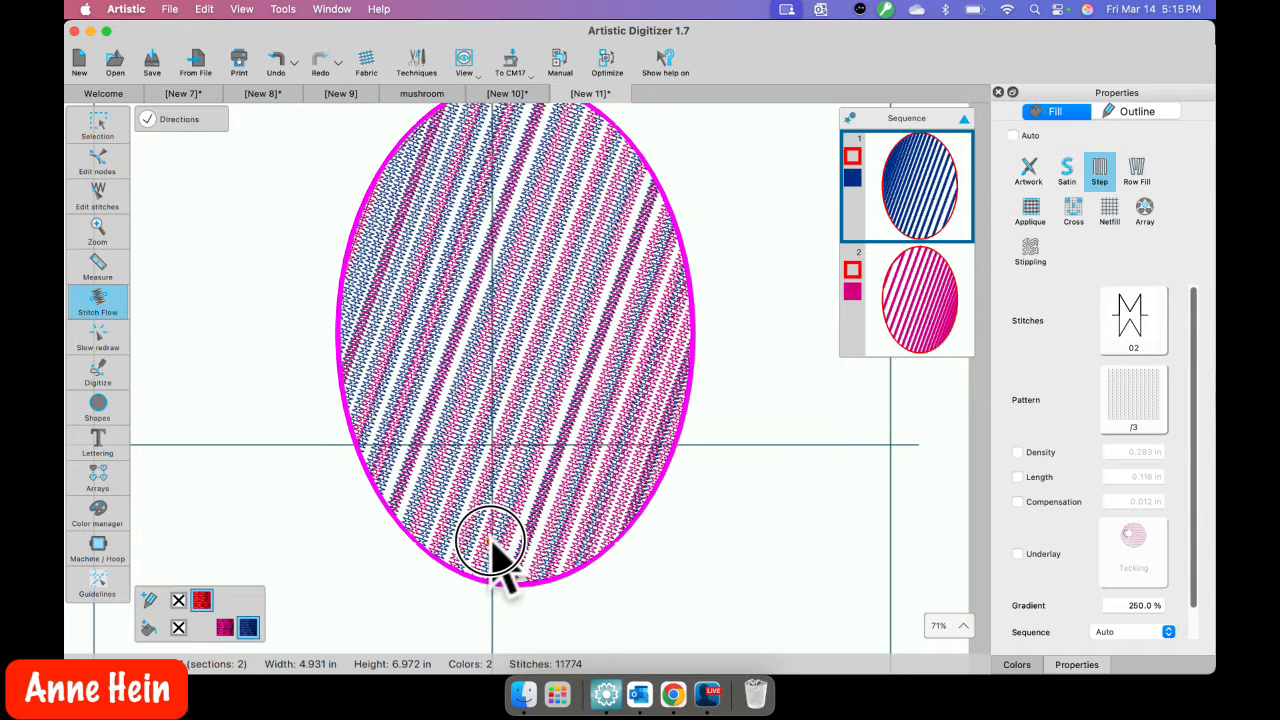
# Step: Give the blue oval a horizontal stitch-flow line near its lower end and the purple oval a short near-vertical one in its upper part
pyautogui.moveTo(490, 541); pyautogui.dragTo(527, 548)
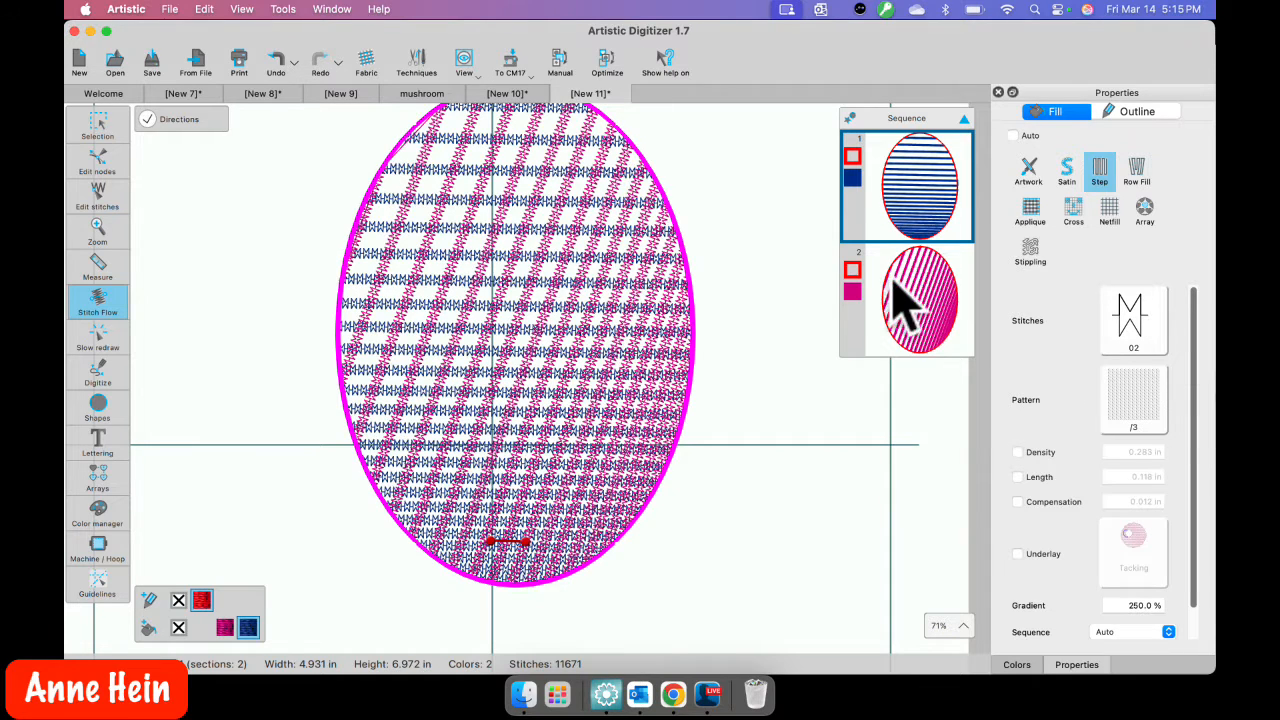
pyautogui.click(929, 320)
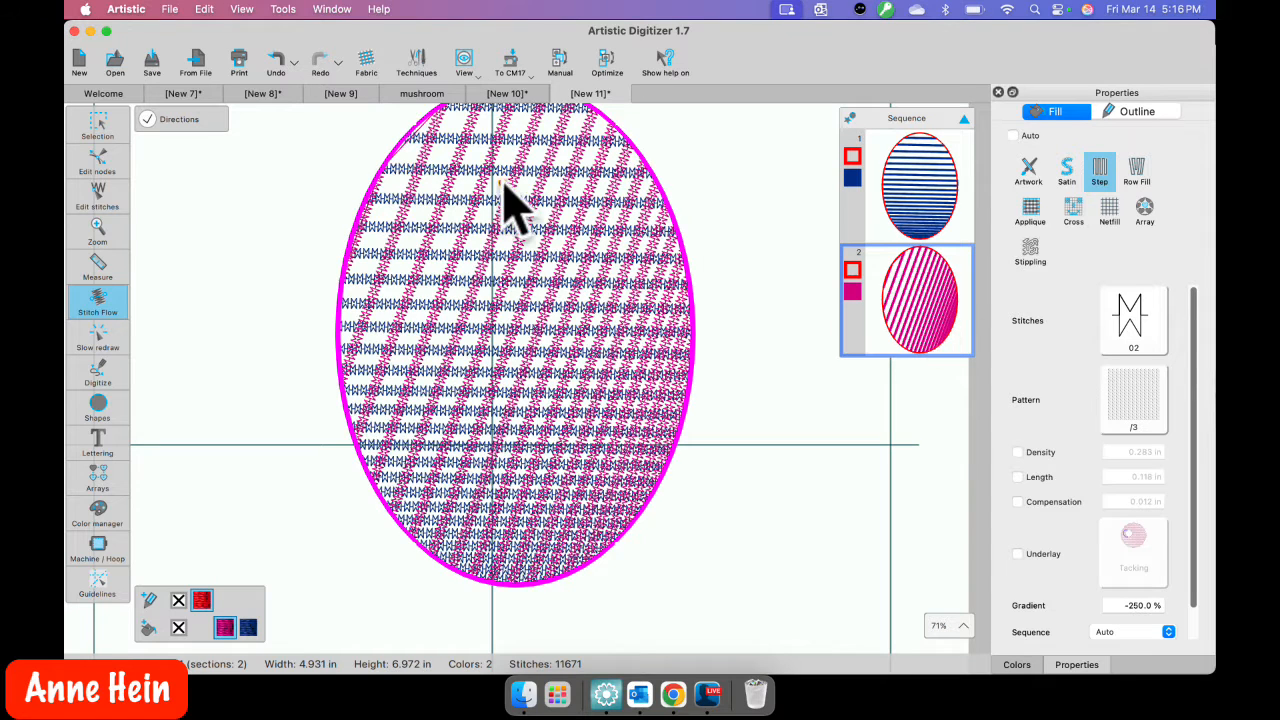
pyautogui.moveTo(486, 192); pyautogui.dragTo(517, 193)
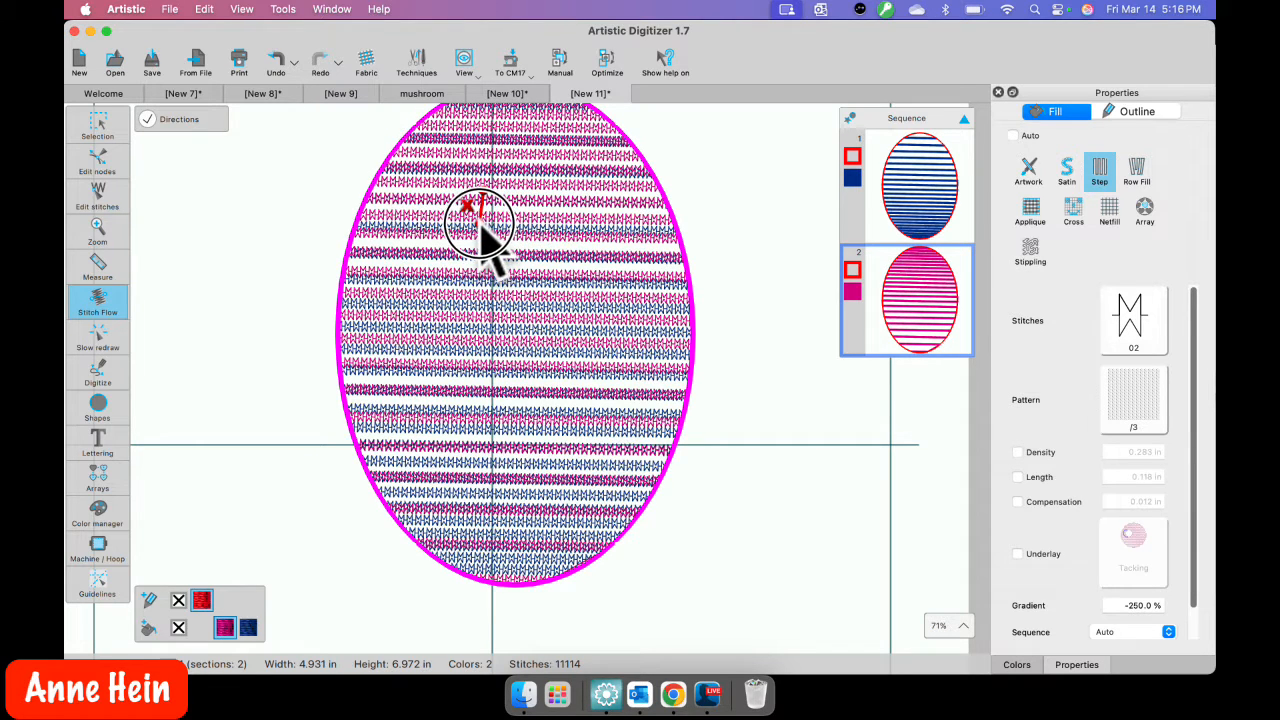
pyautogui.moveTo(482, 228); pyautogui.dragTo(481, 224)
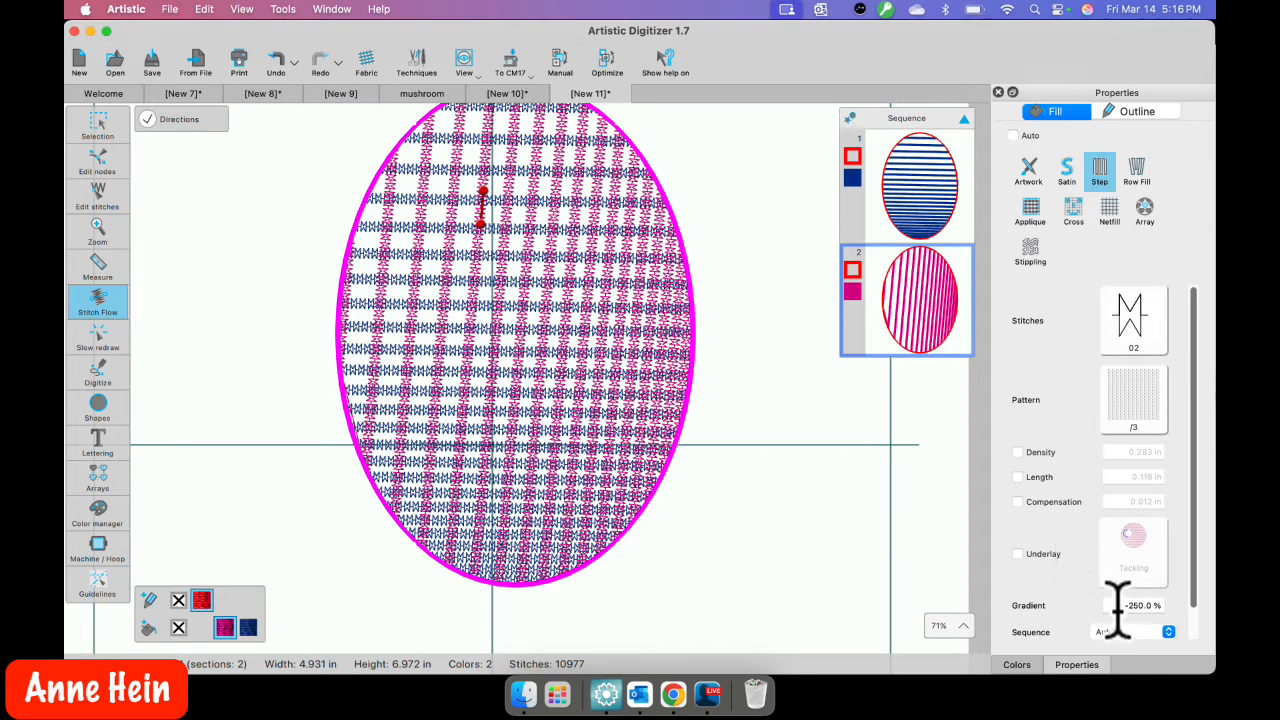
# Step: Set the purple oval's gradient to 300% and the blue oval's gradient to 500%
pyautogui.moveTo(1118, 606); pyautogui.dragTo(1200, 603)
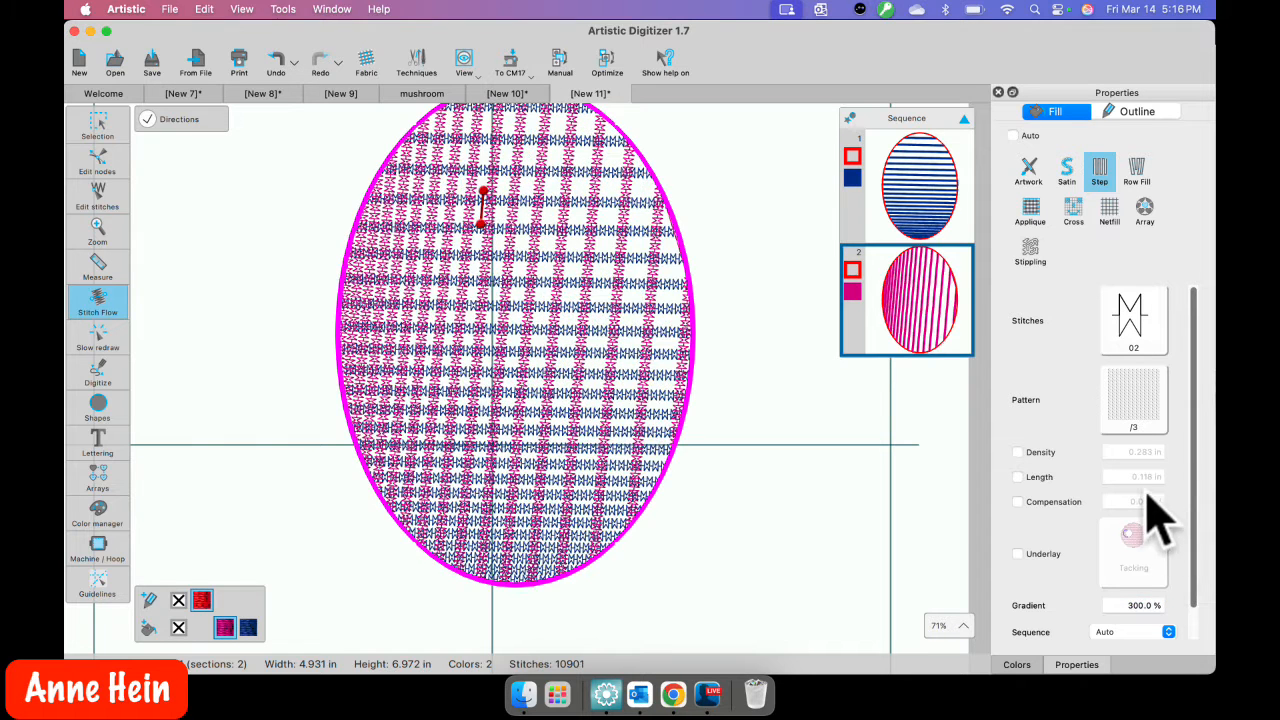
pyautogui.click(958, 232)
pyautogui.moveTo(1108, 606); pyautogui.dragTo(1180, 606)
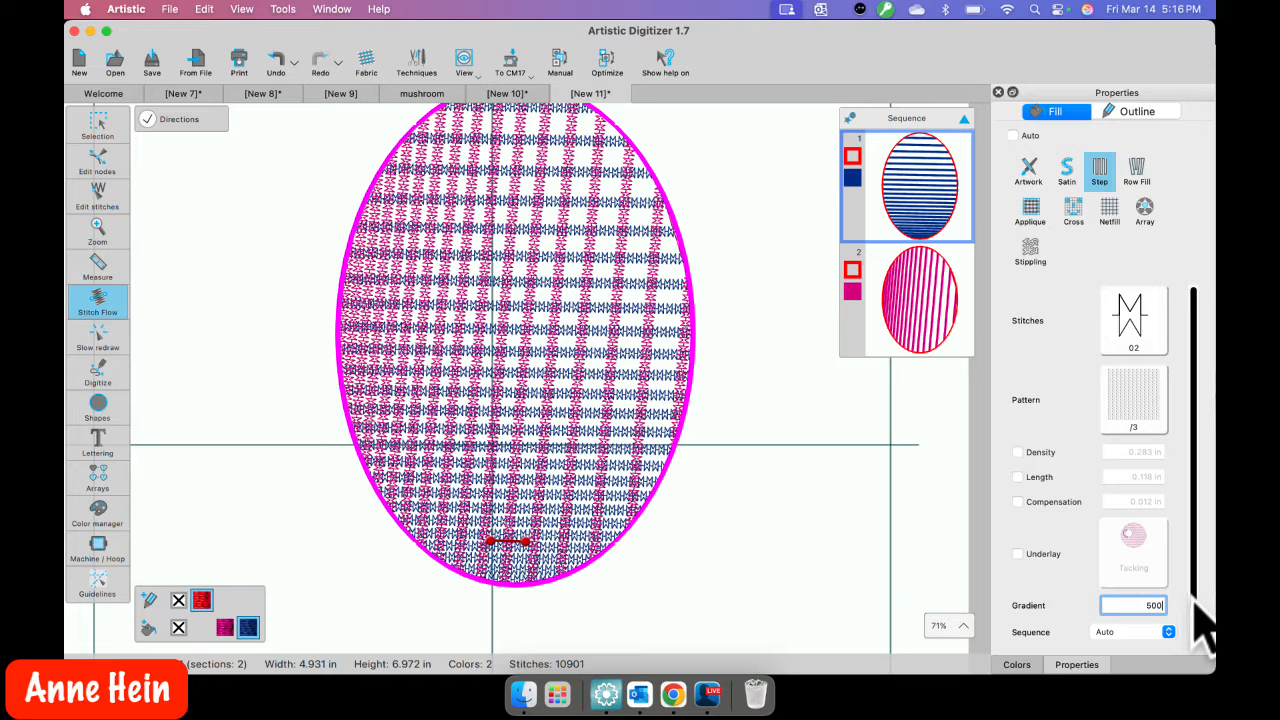
pyautogui.press('Return')
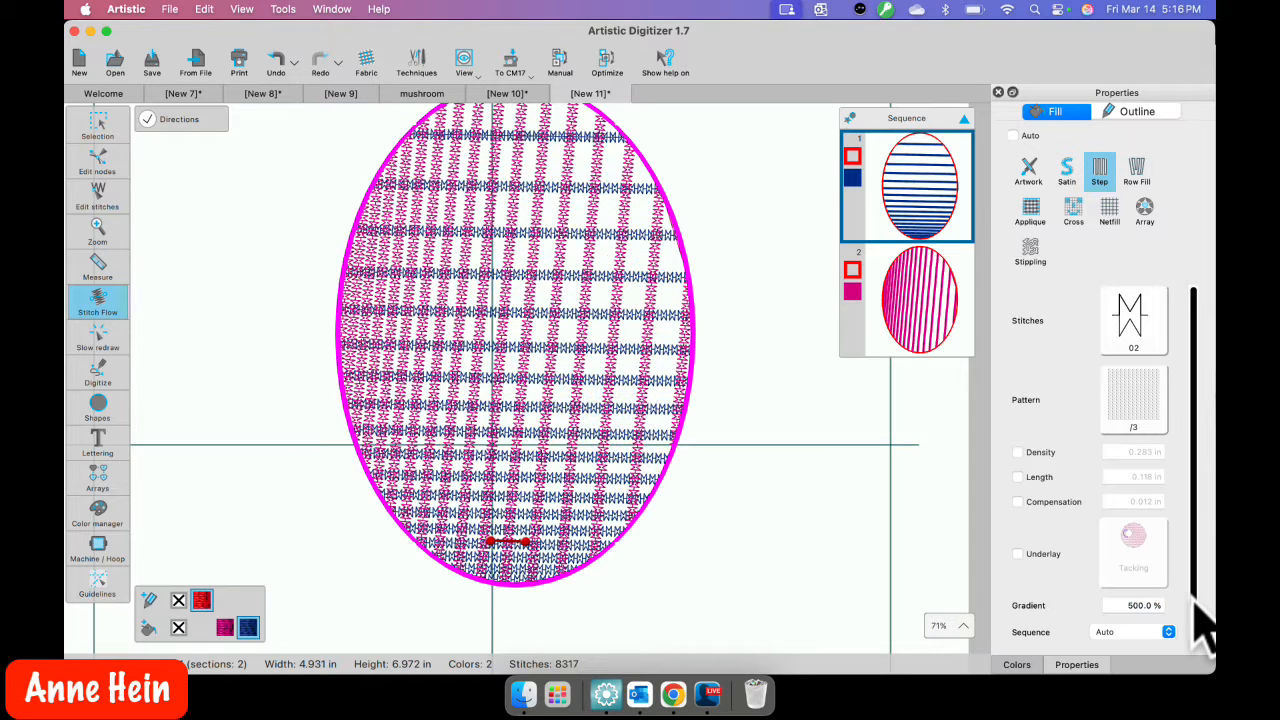
# Step: Enable a custom stitch length for the blue oval's fill and set it to 4.0 mm
pyautogui.click(1018, 477)
pyautogui.click(97, 123)
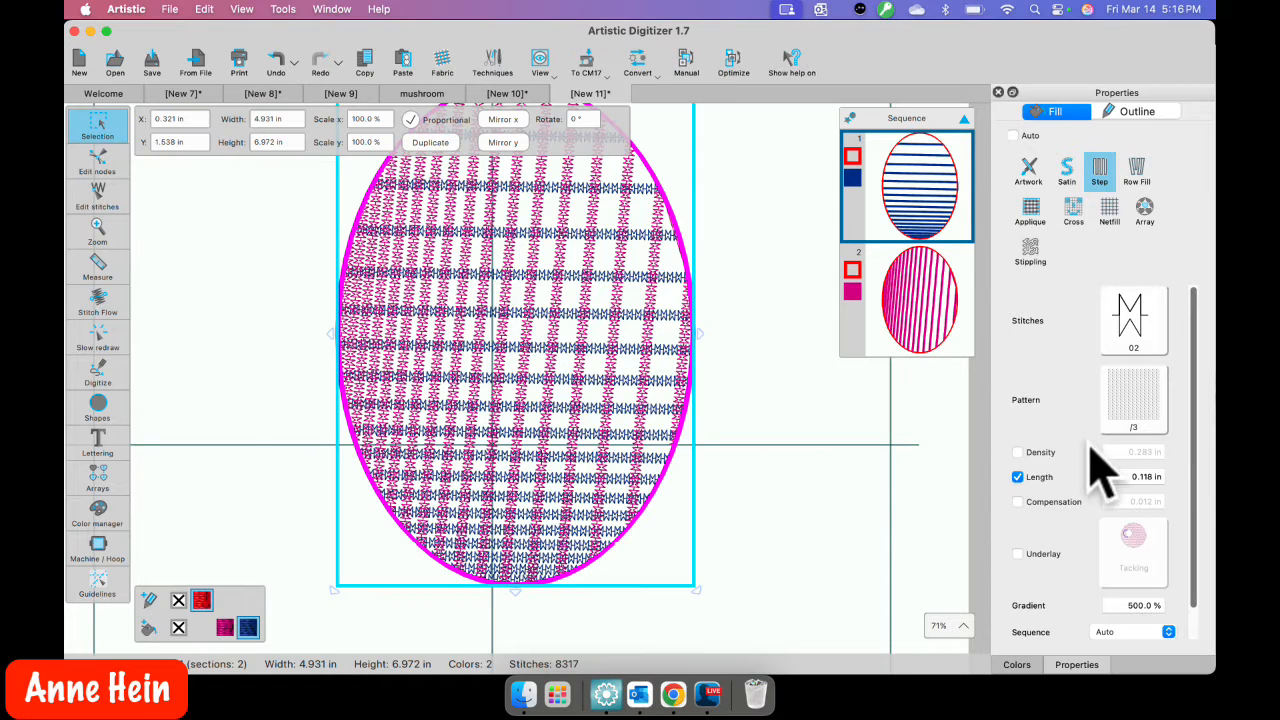
pyautogui.moveTo(1120, 479); pyautogui.dragTo(1168, 474)
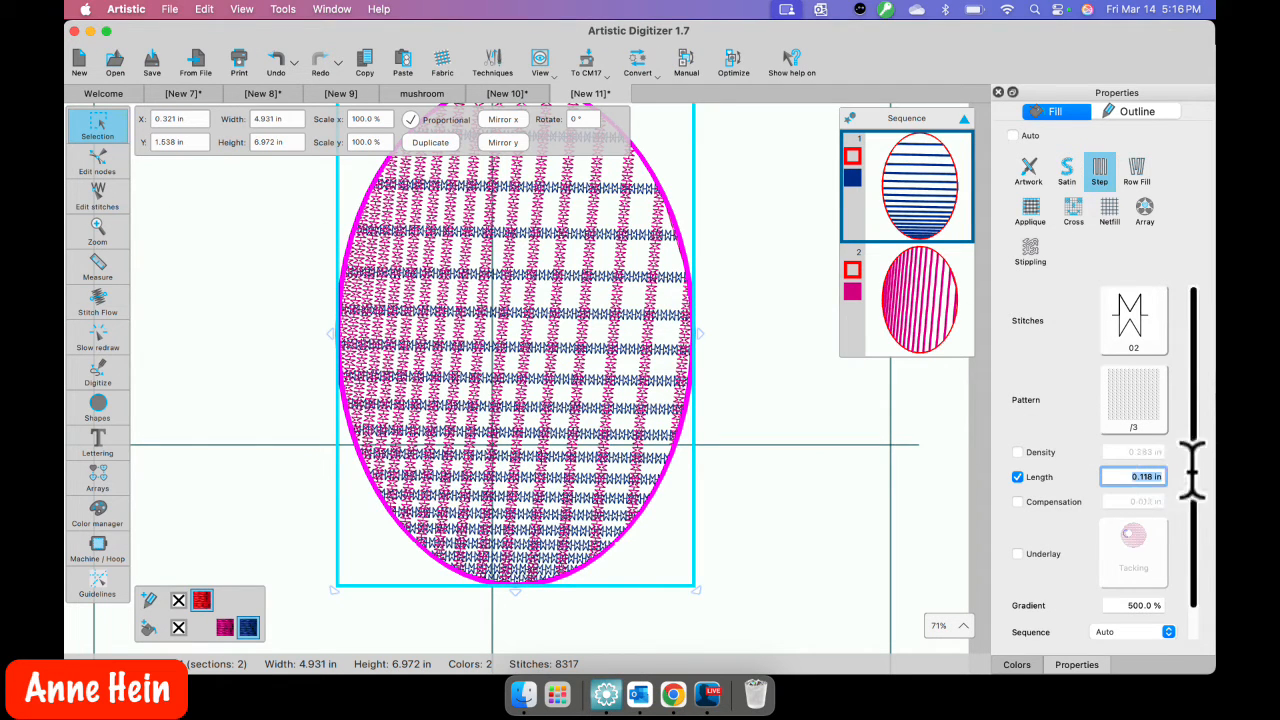
pyautogui.write('4.0mm')
pyautogui.press('Return')
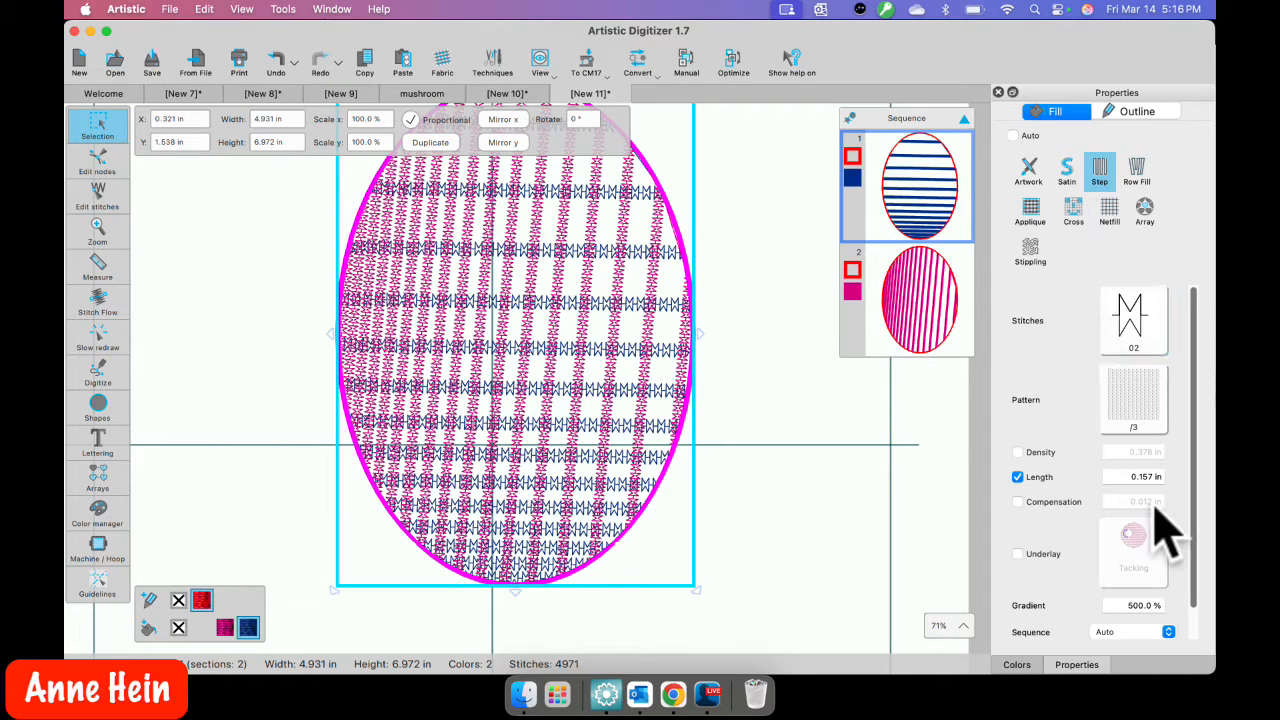
# Step: Set the blue oval's stitch length to 8.0 mm
pyautogui.click(1150, 476)
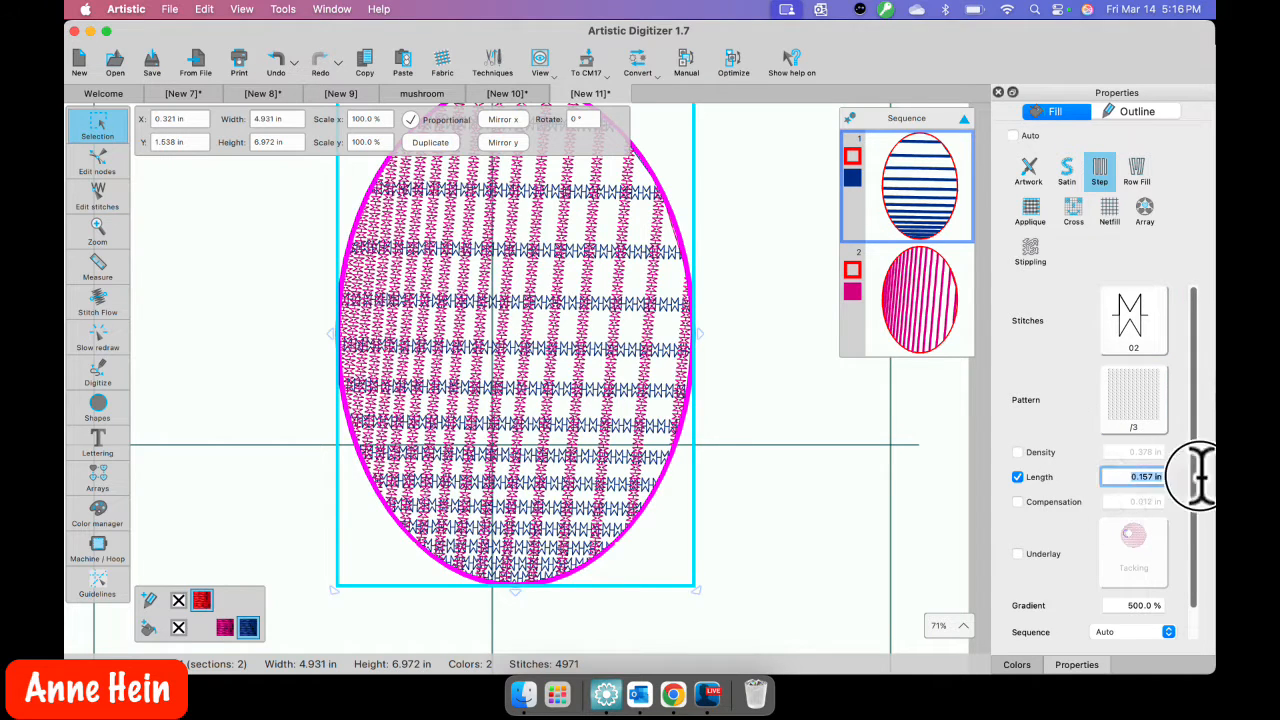
pyautogui.write('8.')
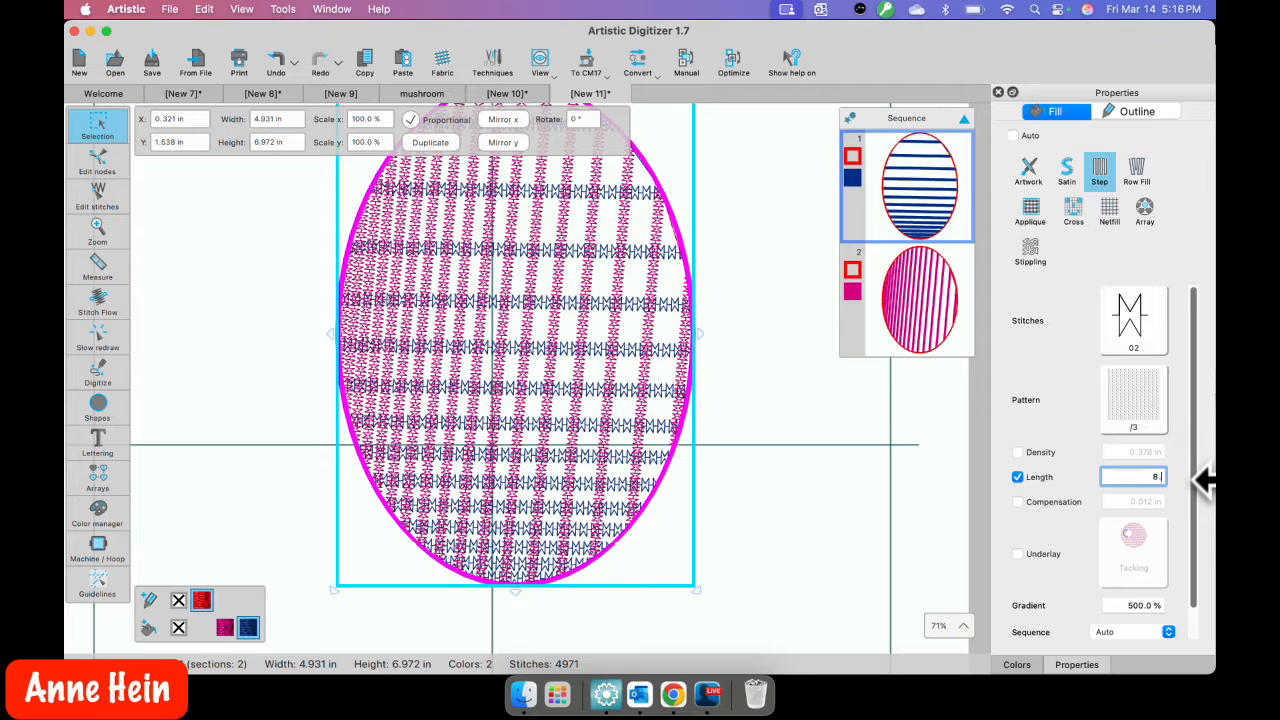
pyautogui.write('0mm')
pyautogui.press('Return')
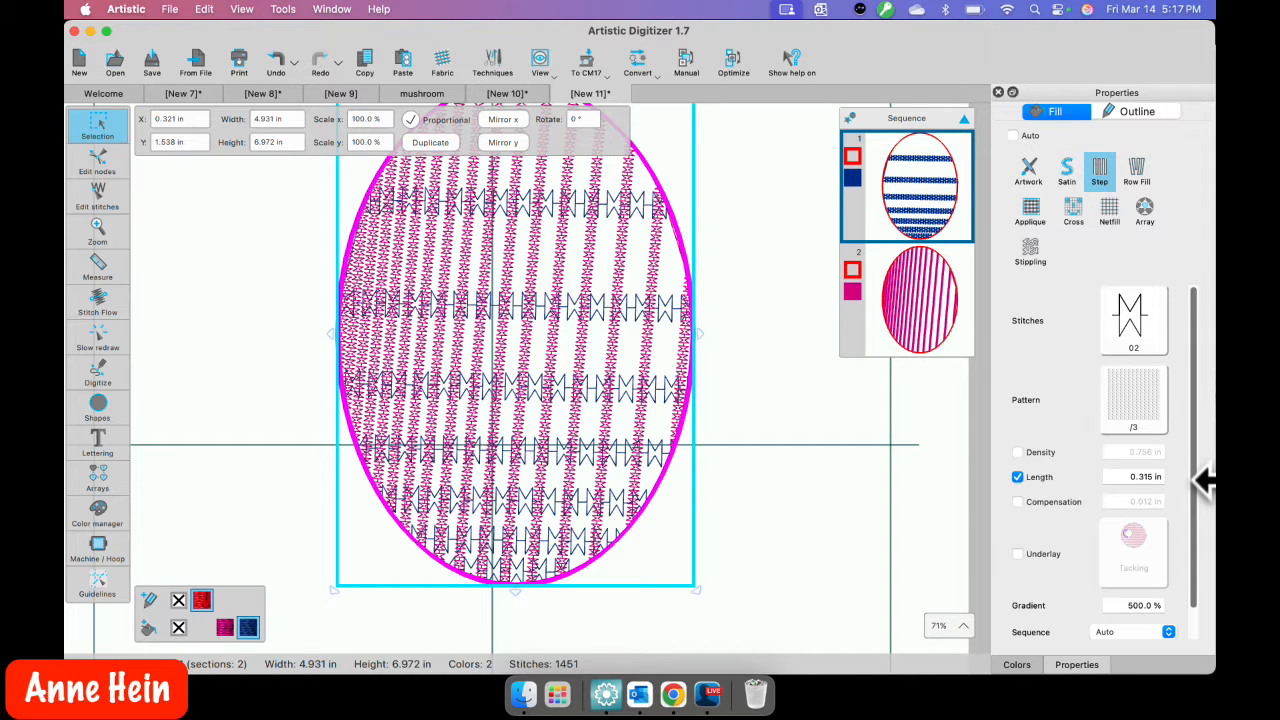
# Step: Set the blue oval's stitch length to 3.5 mm and switch to Ecamm Live
pyautogui.click(1120, 476)
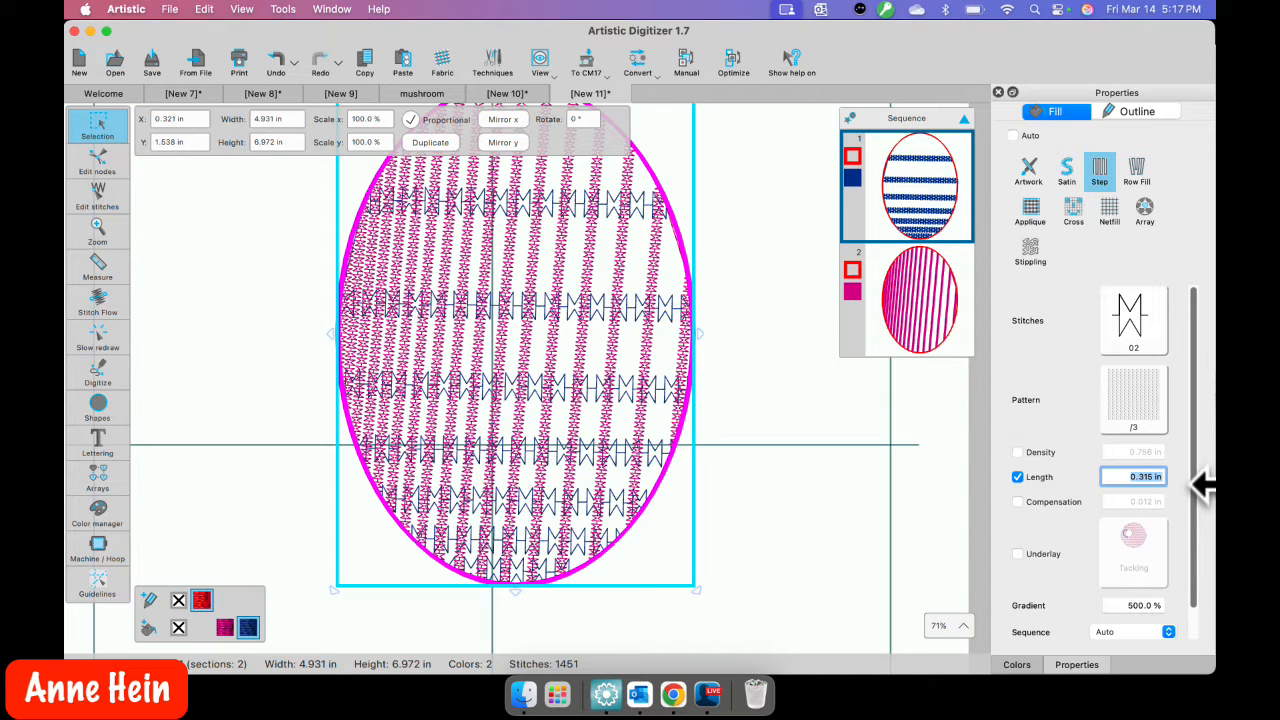
pyautogui.write('3.5mm')
pyautogui.press('Return')
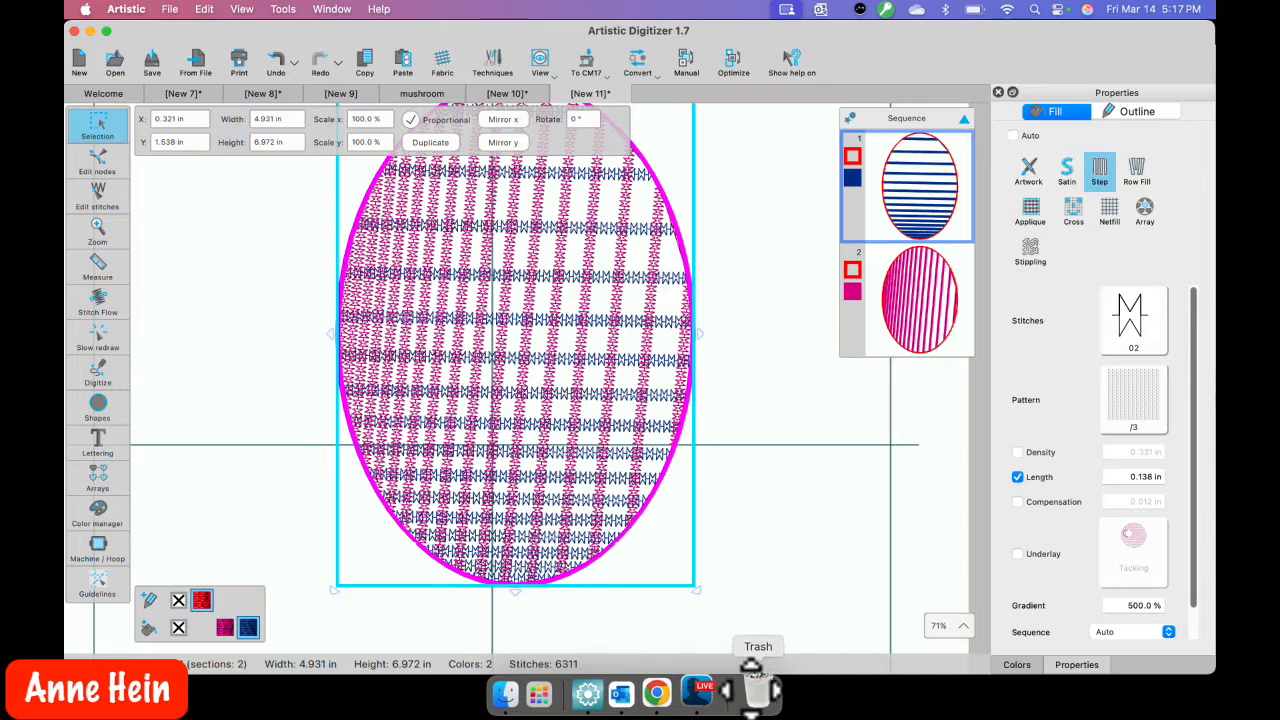
pyautogui.click(713, 691)
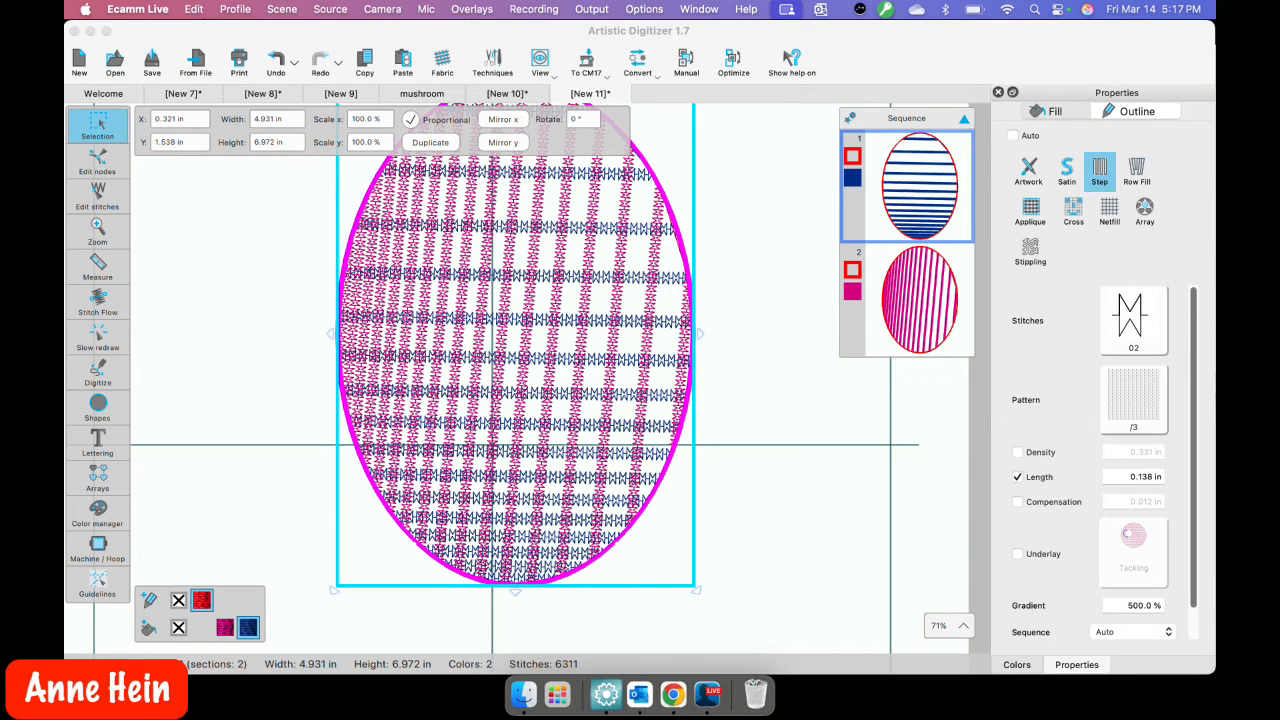